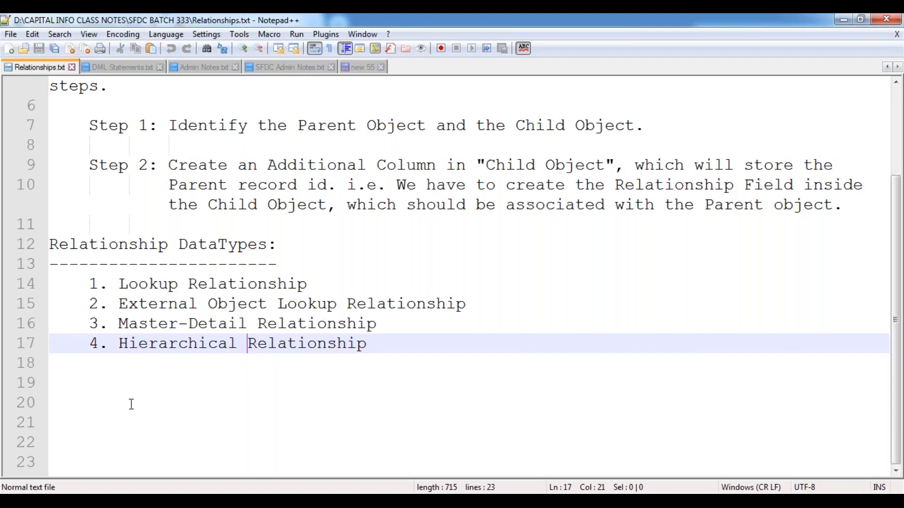
Step: Add blank lines below the Relationship DataTypes list and save Relationships.txt
click(64, 379)
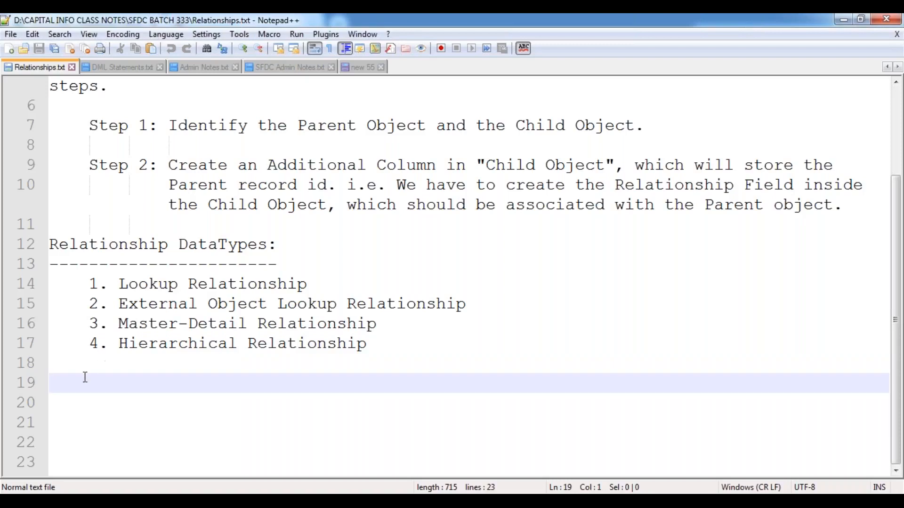
key(Return)
key(Tab)
key(Return)
key(Return)
key(Return)
key(Return)
key(Return)
key(Return)
key(Return)
key(Return)
key(Return)
key(Return)
key(Return)
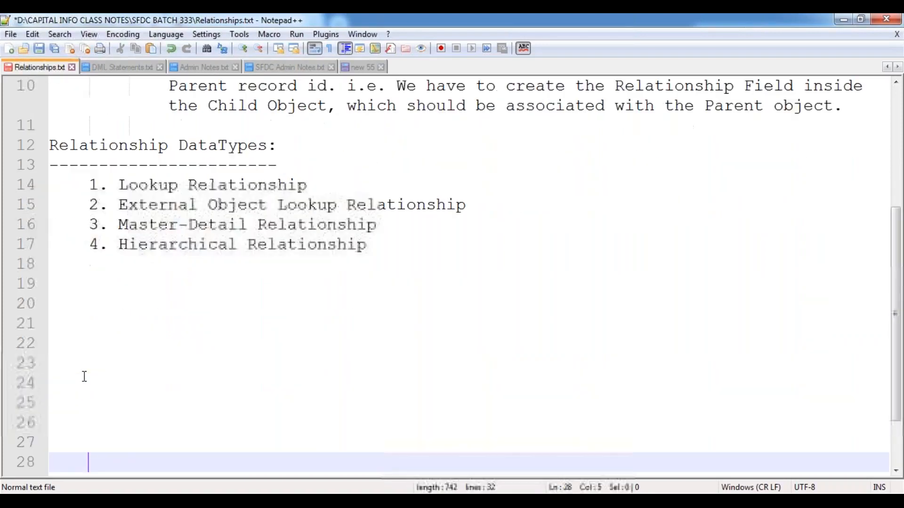
key(Up)
key(Up)
key(Up)
key(Up)
key(Up)
key(Up)
key(Up)
key(Up)
key(Up)
key(Up)
key(Up)
key(Up)
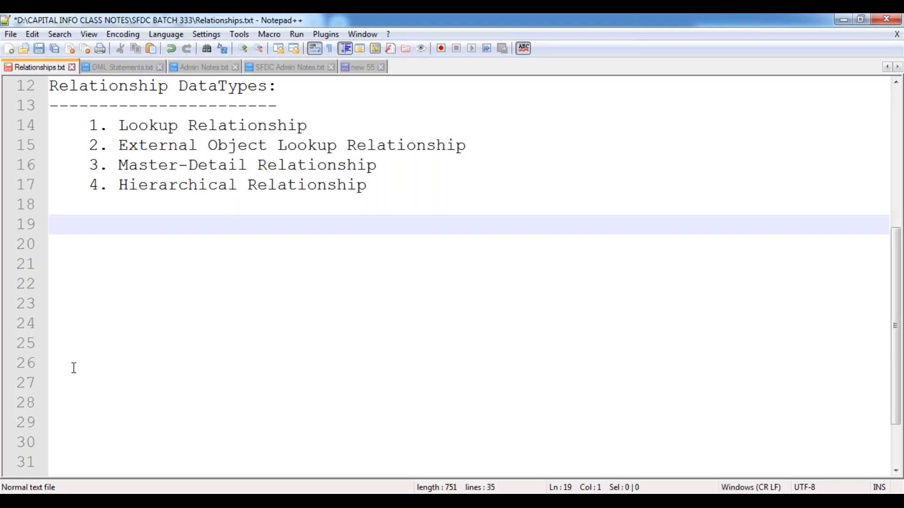
key(ctrl+s)
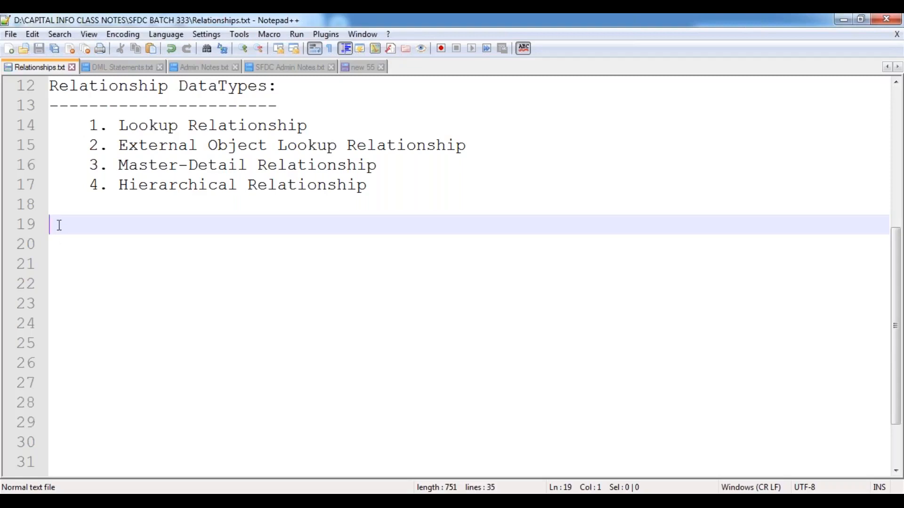
Step: Select the words 'Lookup Relationship' on line 14, then return to empty line 19
click(120, 127)
drag(120, 127, 307, 126)
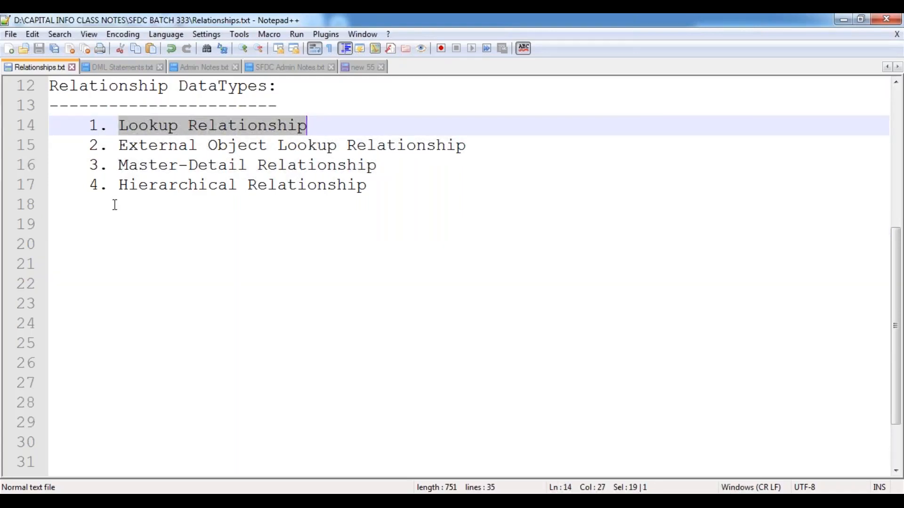
click(56, 224)
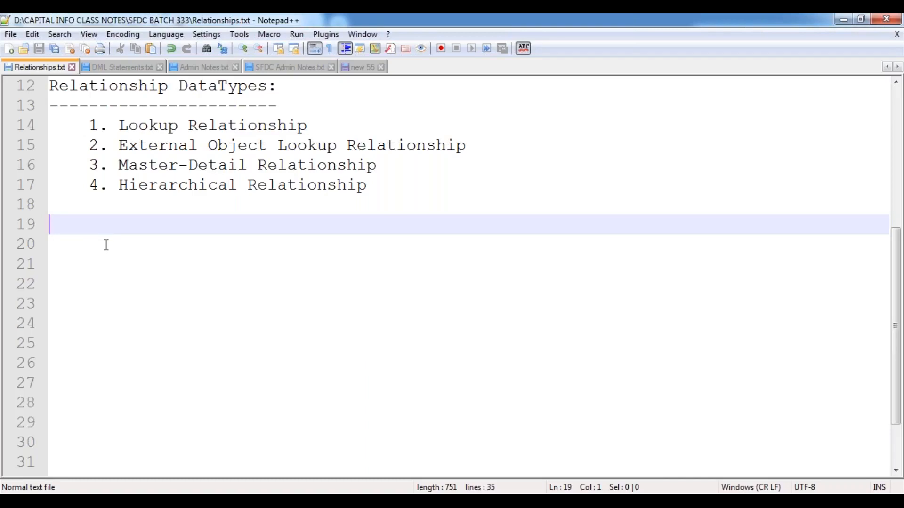
Step: Write 'Lookup Relationship:' on line 19 with a row of equals signs beneath it, then save
text(Use)
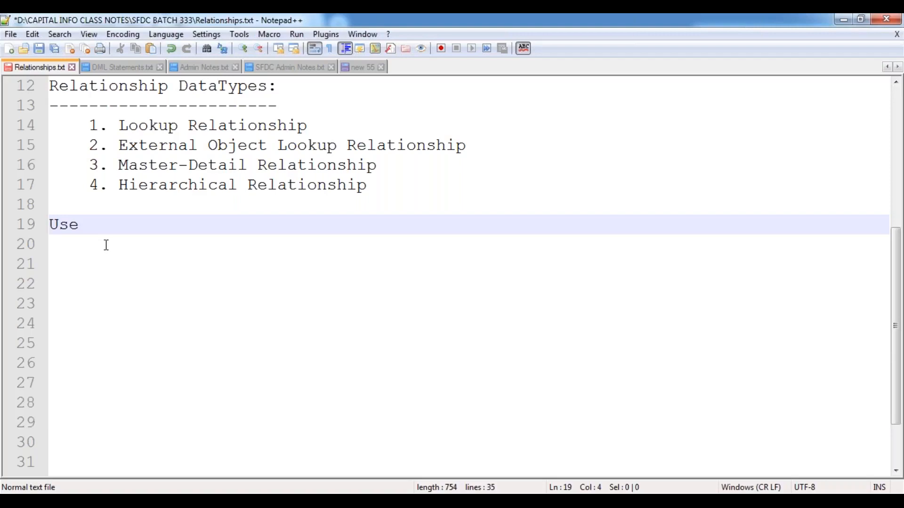
key(BackSpace)
key(BackSpace)
key(BackSpace)
text(Look)
key(Return)
text(Relation)
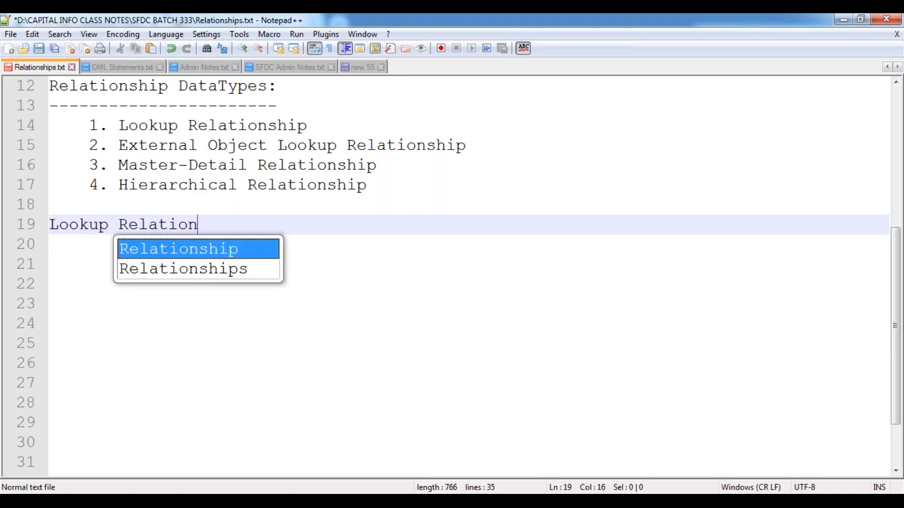
key(Return)
text(:)
key(Return)
text(====================)
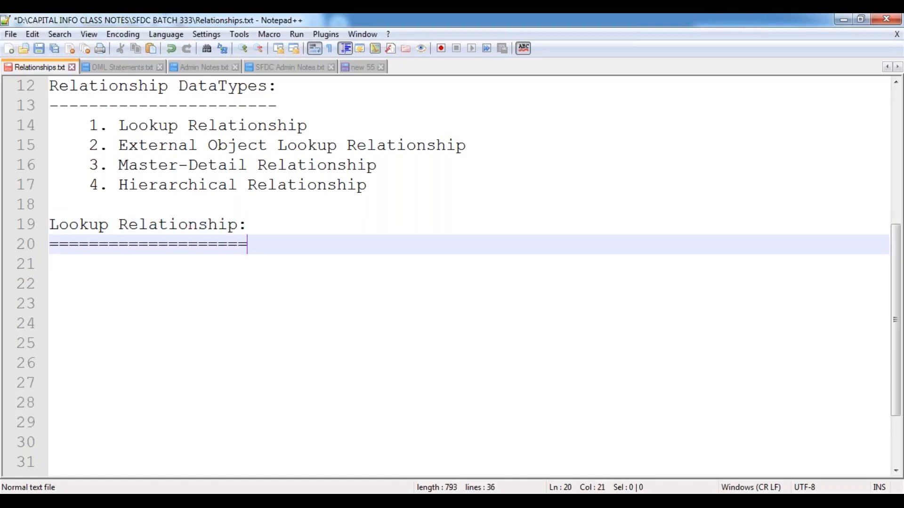
key(Return)
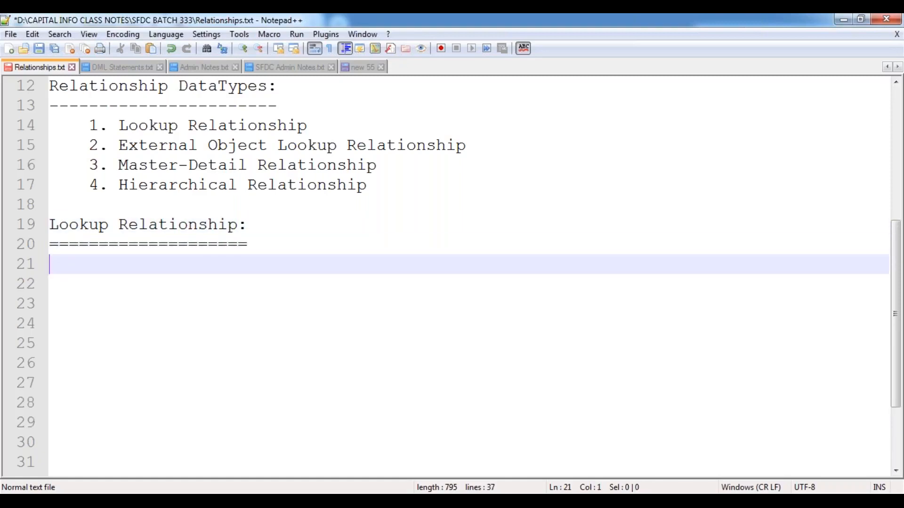
key(ctrl+s)
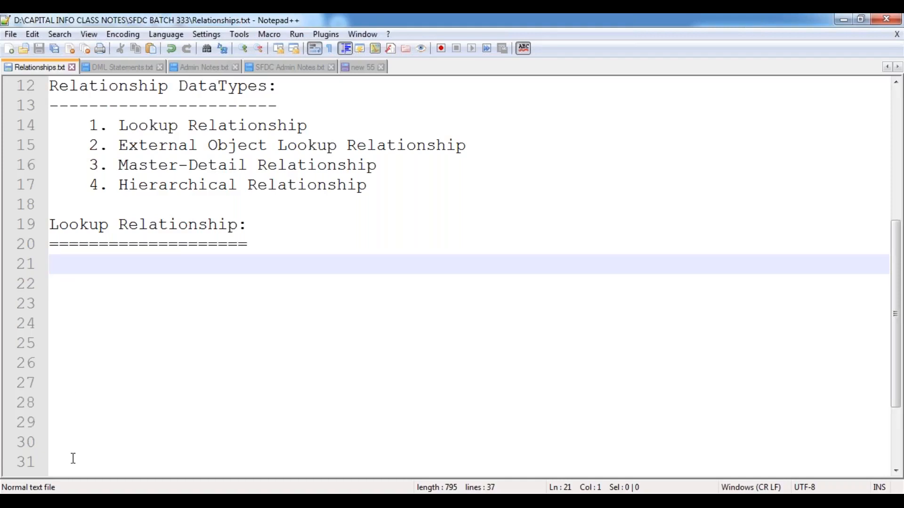
Step: Switch to the Salesforce browser window and open the All Tabs page, scrolling through its list
click(182, 501)
click(268, 396)
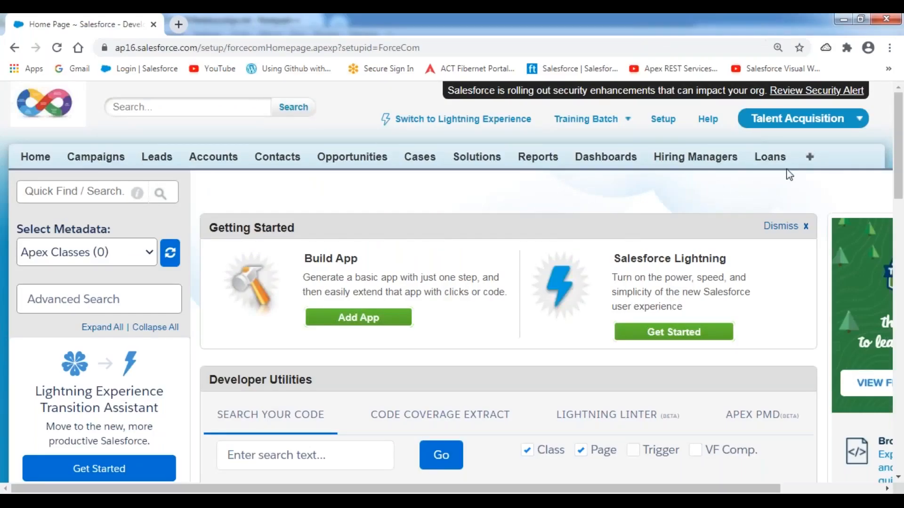
click(811, 160)
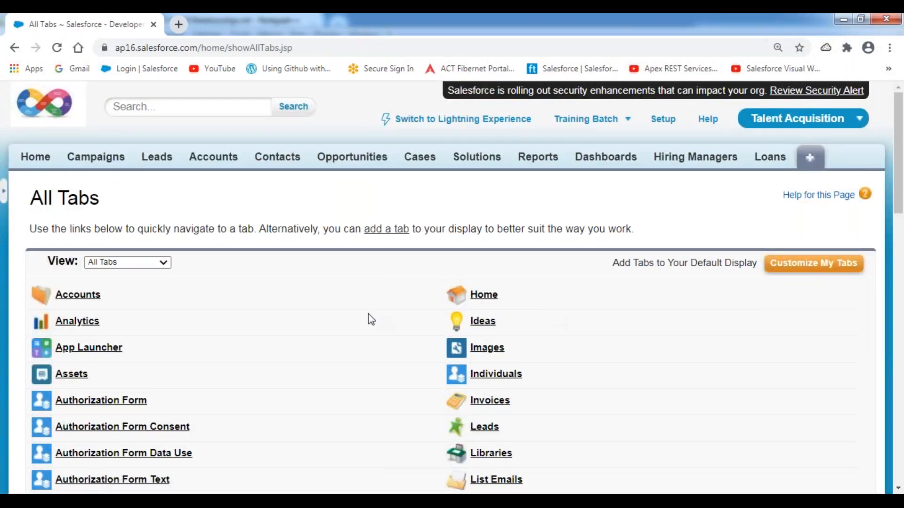
scroll(370, 313, down, 1)
scroll(369, 313, down, 3)
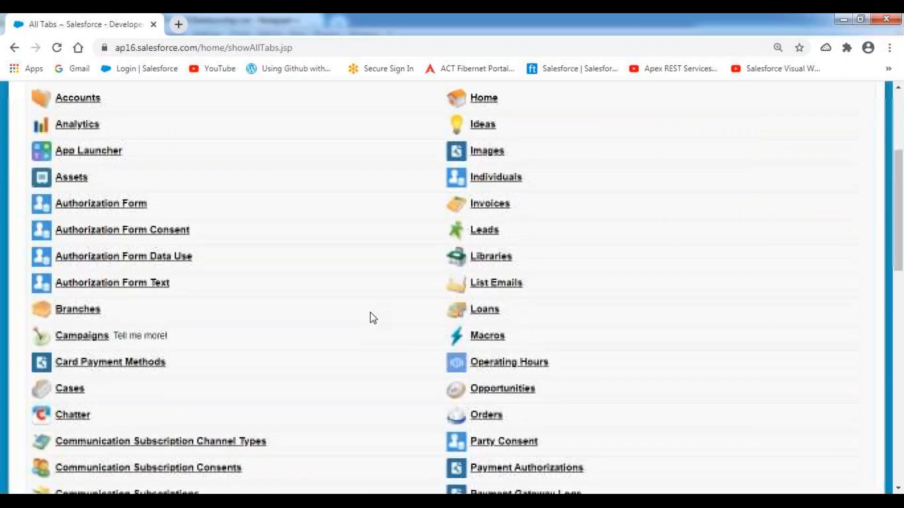
scroll(374, 318, down, 4)
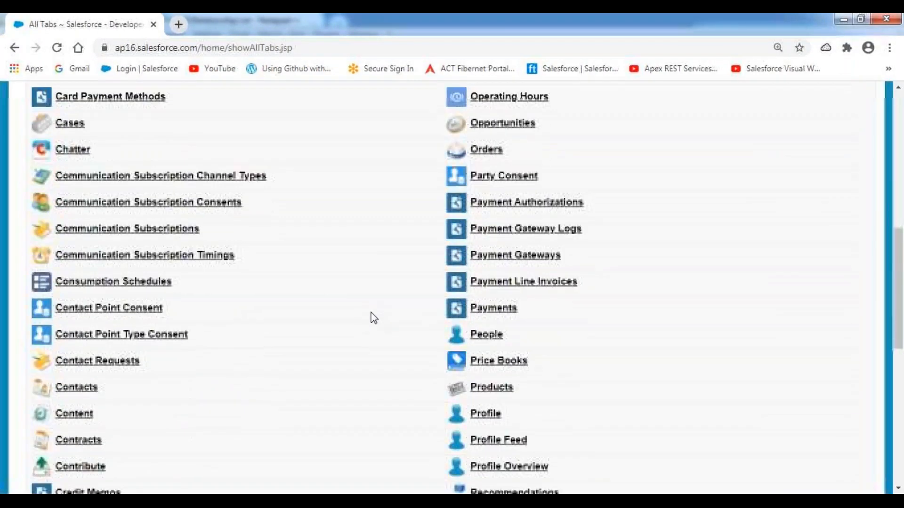
scroll(374, 318, down, 1)
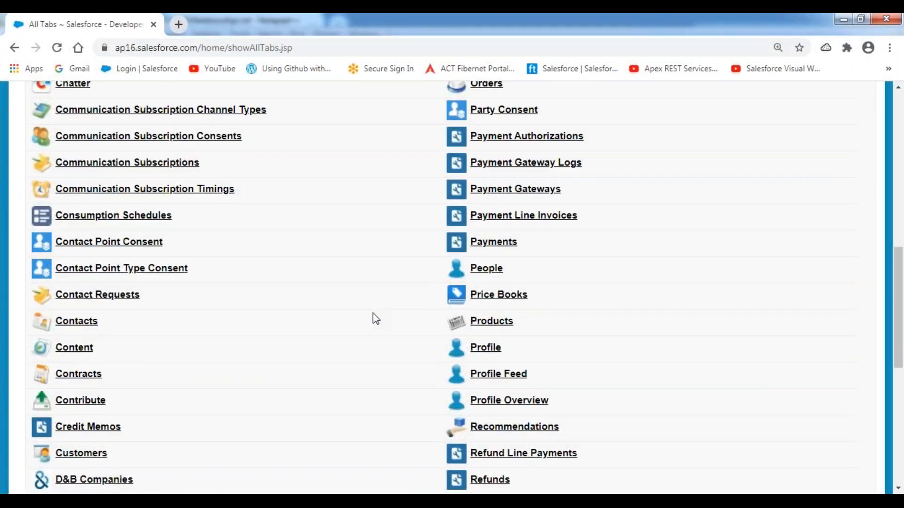
scroll(375, 317, up, 8)
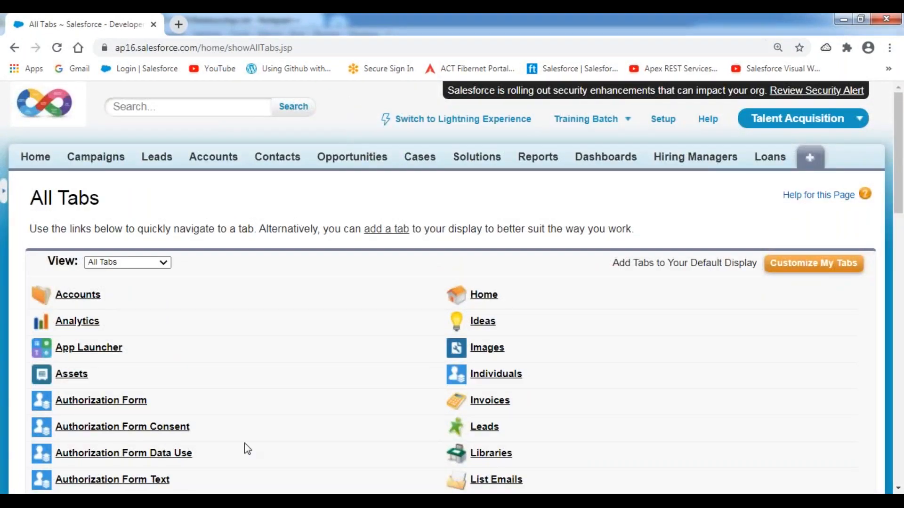
Step: Type a 'Position Object:' heading with an equals-sign underline in the notes and save
key(alt+Tab)
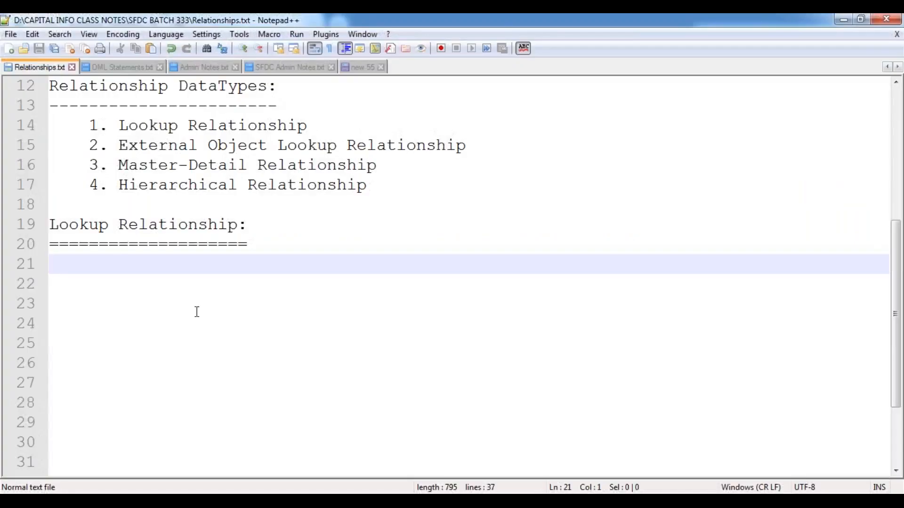
key(Return)
text(Po)
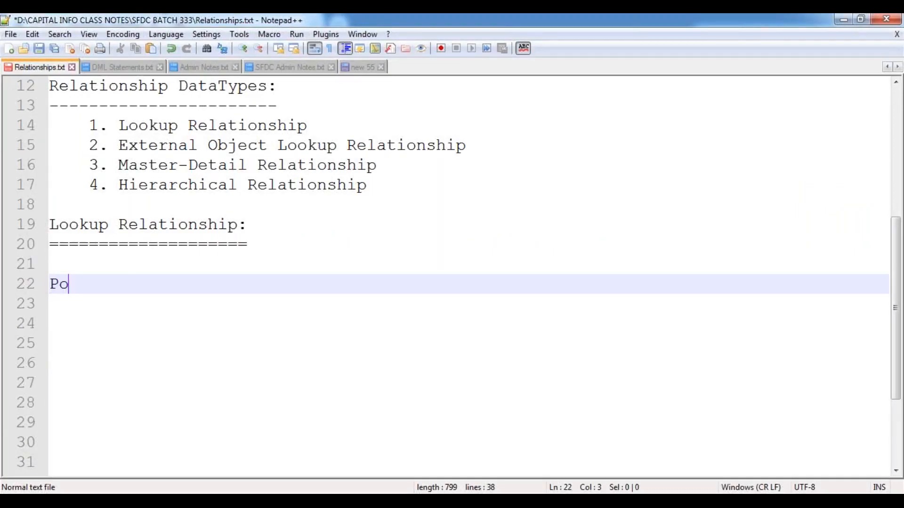
text(sition Obj)
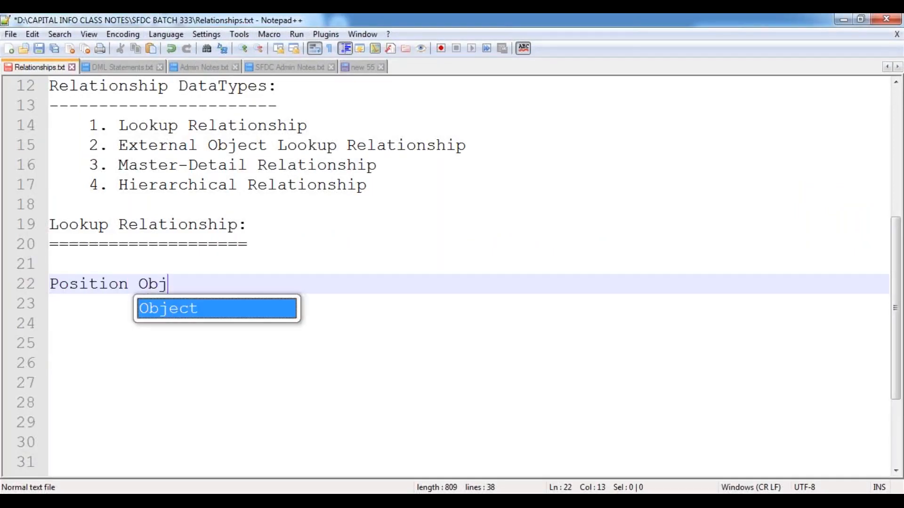
text(ect:)
key(Return)
text(=)
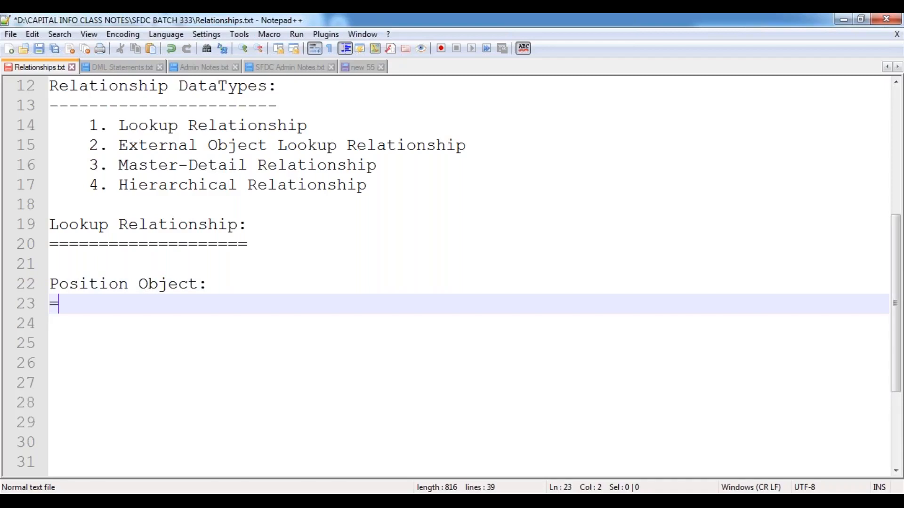
text(===============)
key(Return)
key(Tab)
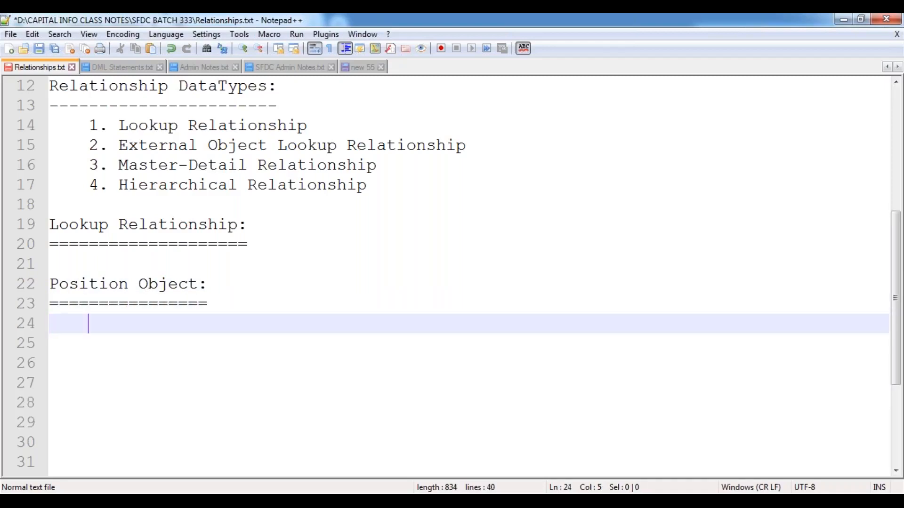
key(ctrl+s)
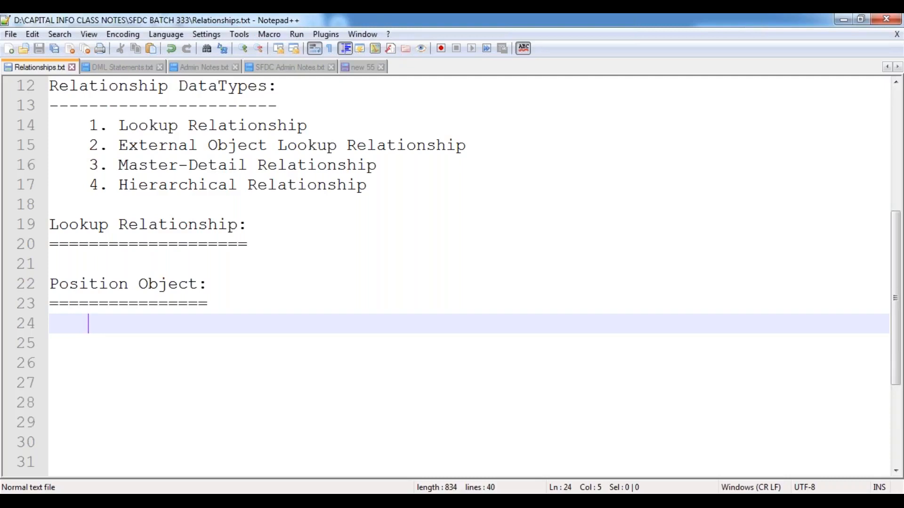
Step: Move the Position Object heading and underline above Lookup Relationship, adding blank lines beneath it
key(Up)
key(Up)
key(Up)
key(Down)
key(Home)
key(shift+Down)
key(shift+Down)
key(ctrl+c)
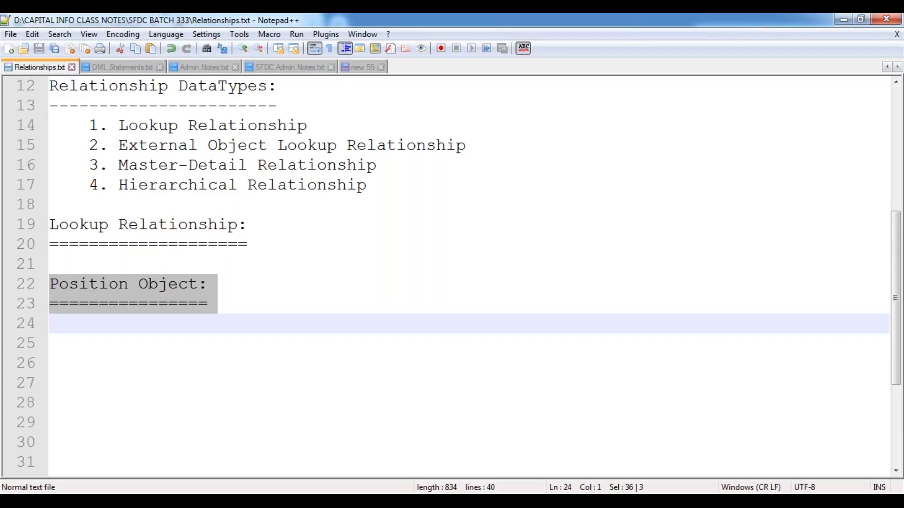
key(Delete)
key(Up)
key(Up)
key(Up)
key(Up)
key(Return)
key(Return)
key(Up)
key(ctrl+v)
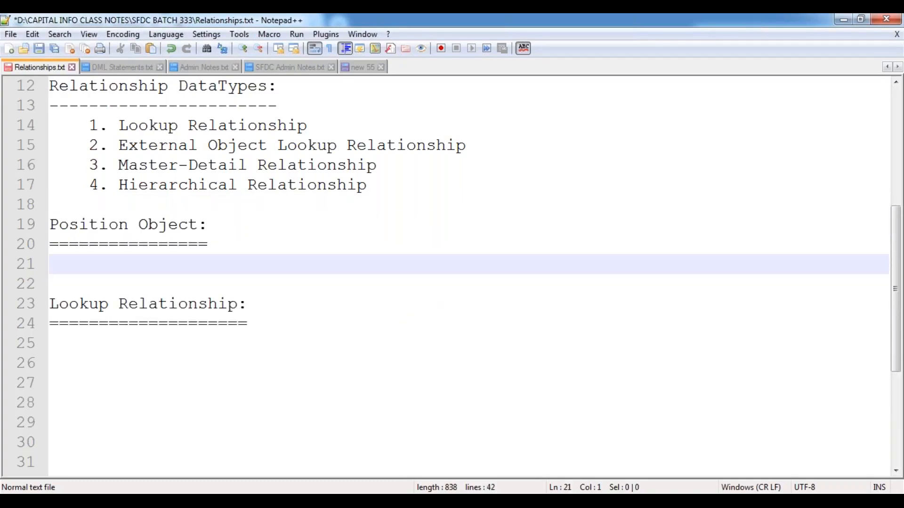
key(Return)
key(Return)
key(Return)
key(Return)
key(Return)
key(Return)
key(Return)
key(Return)
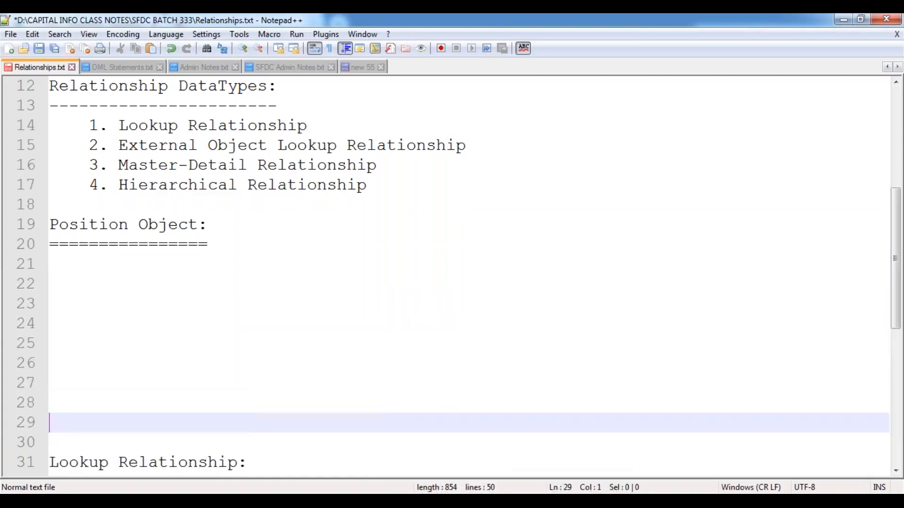
key(Return)
key(Return)
key(Return)
key(Return)
key(Down)
key(Down)
key(Down)
key(Down)
key(Up)
key(Up)
key(Up)
key(Up)
key(Up)
key(Up)
key(Up)
key(Up)
key(Up)
key(Up)
key(Up)
key(Up)
key(Up)
key(Up)
key(Up)
key(Up)
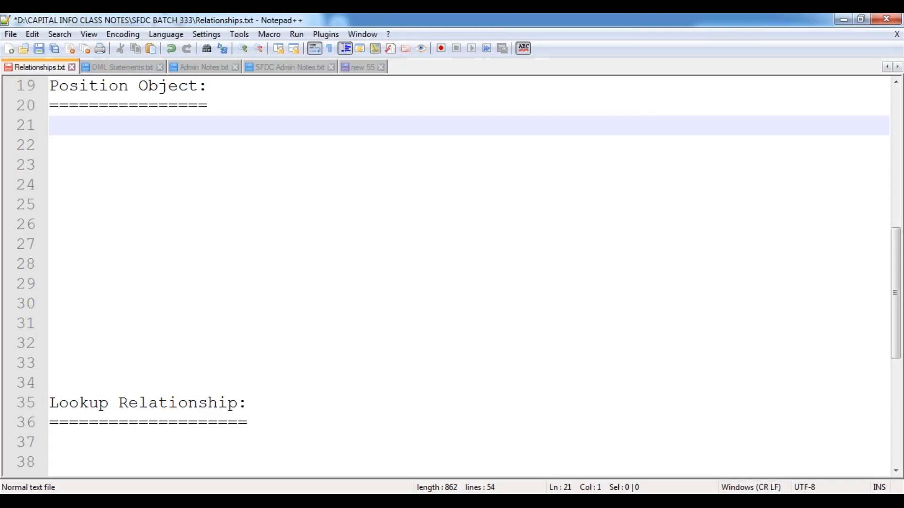
Step: Indent line 21 under the Position Object heading
key(Tab)
Step: Record 'Position Name : Standard Field.' and 'Location : Picklist' under Position Object
text(Position Name :)
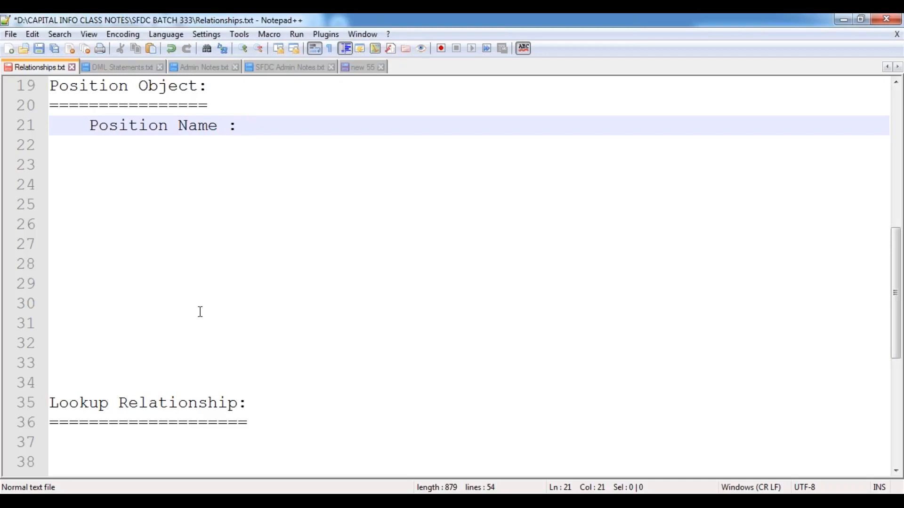
text(Standa)
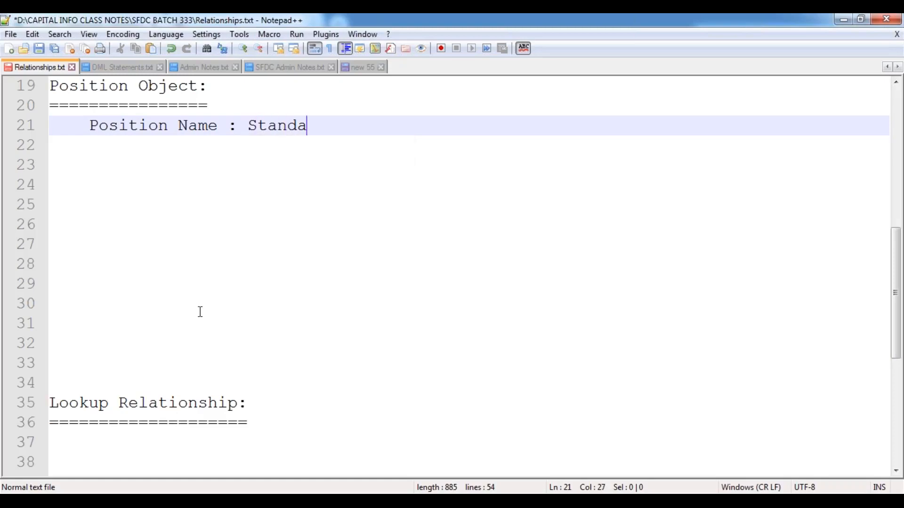
text(rd Field.)
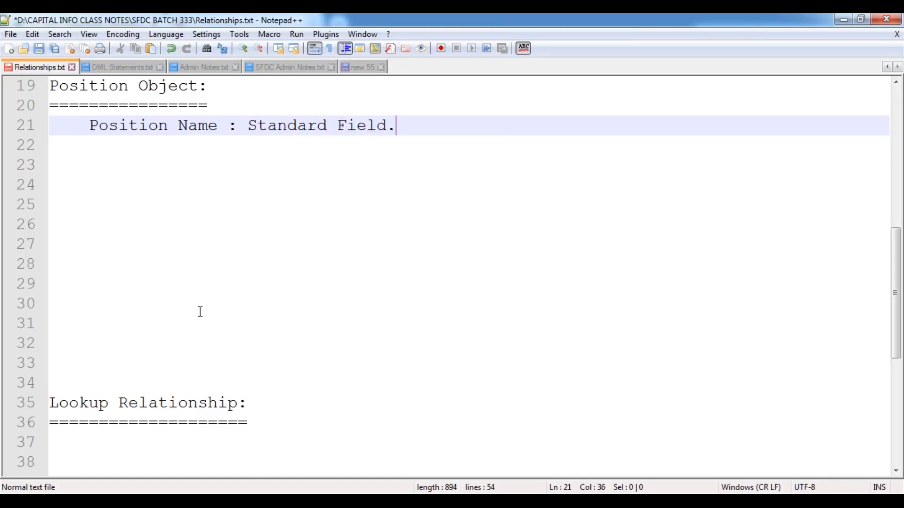
key(Return)
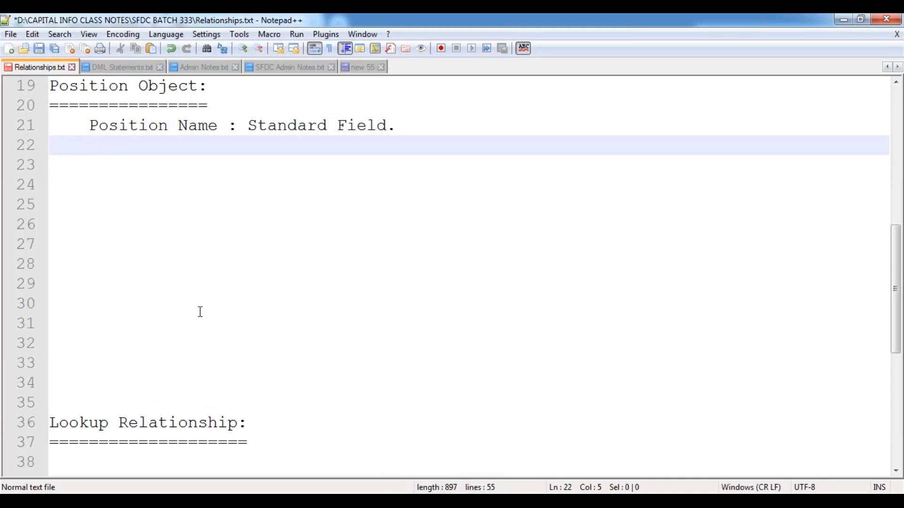
text(Location )
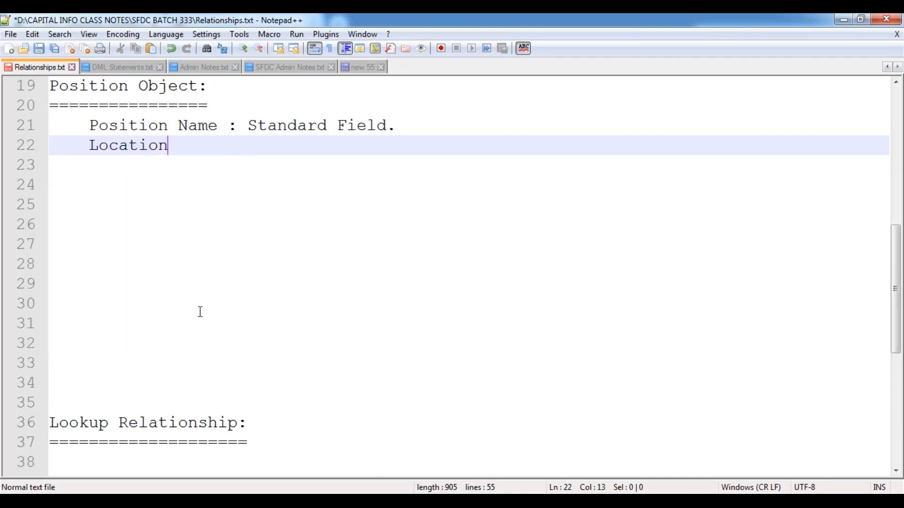
text(Field)
key(BackSpace)
key(BackSpace)
key(BackSpace)
key(BackSpace)
key(BackSpace)
key(BackSpace)
text(: P)
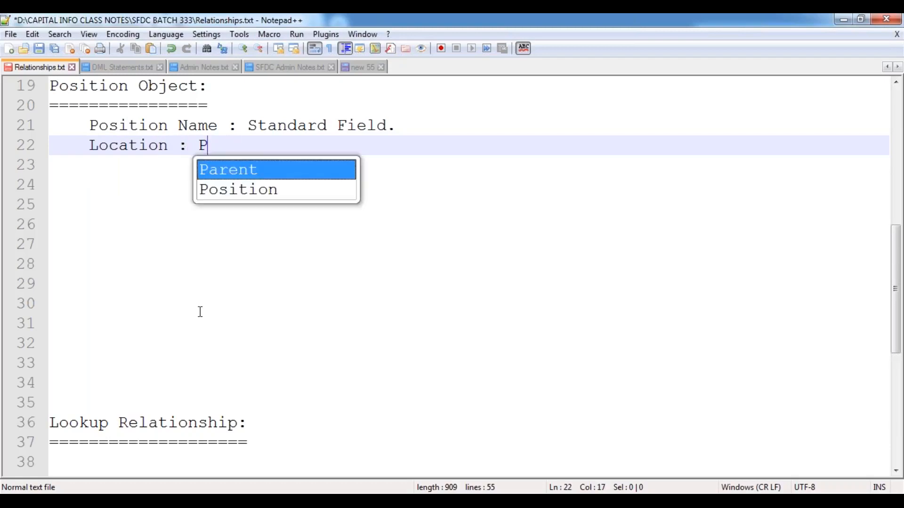
text(icklist)
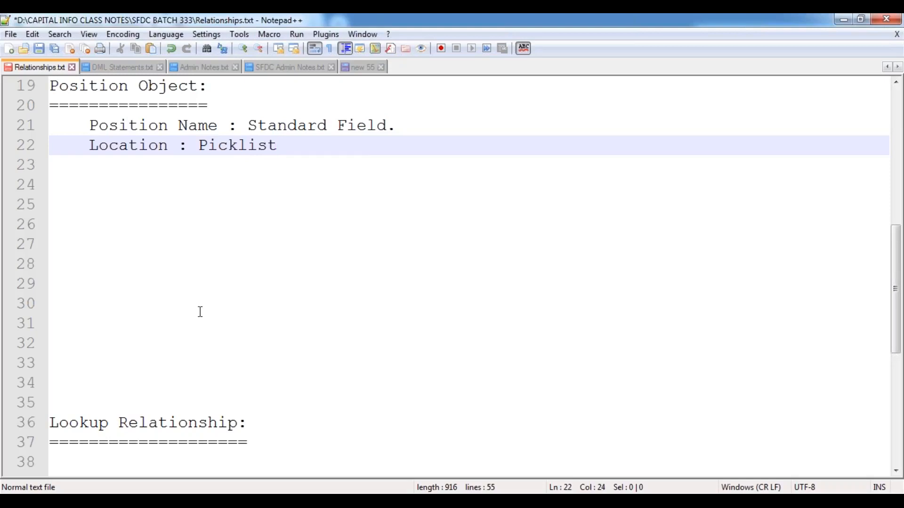
Step: List Location's LOV's: Hyderabad, Bangalore, Chennai, Pune, Mumbai, Noida, etc. on an indented line
key(Return)
key(Tab)
key(Tab)
text(()
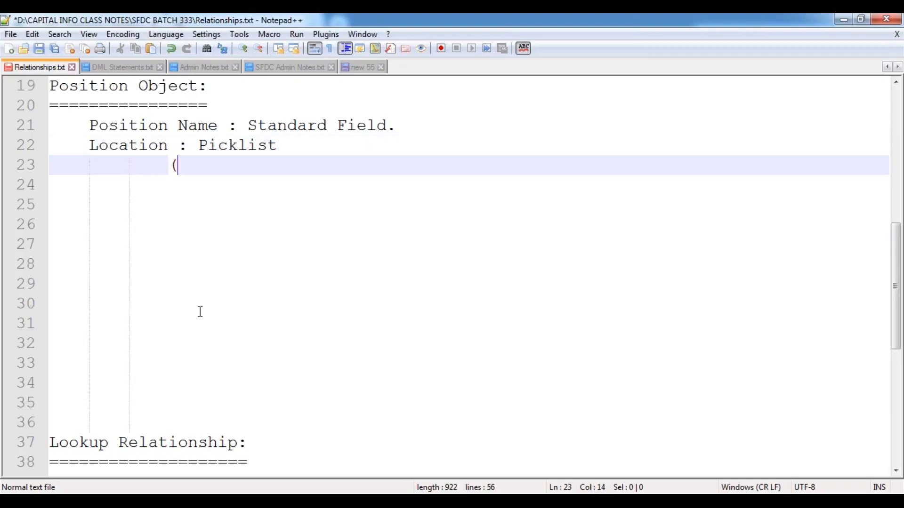
text(LOV's: )
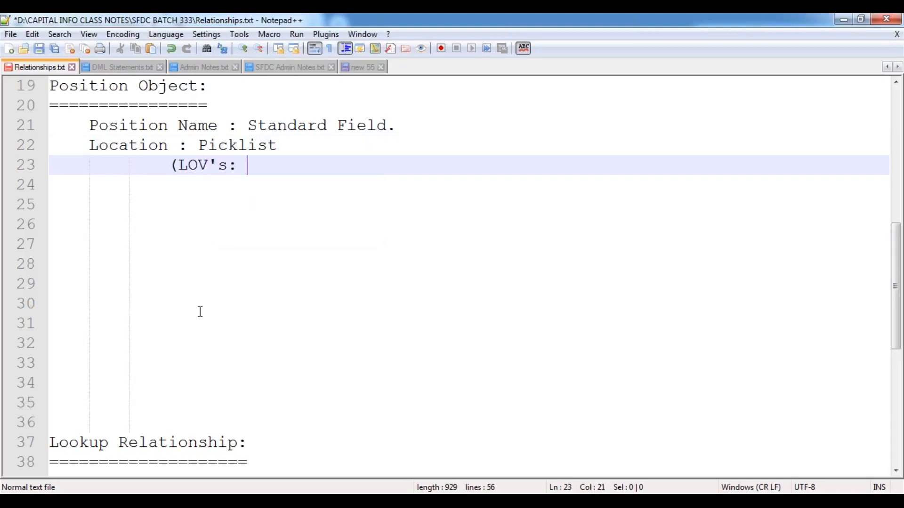
text(Hyderabad, )
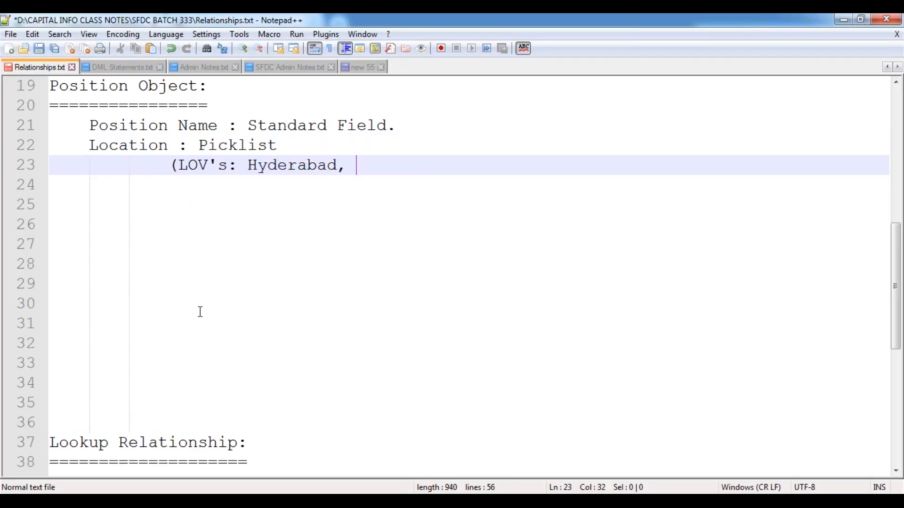
text(Bangalore, )
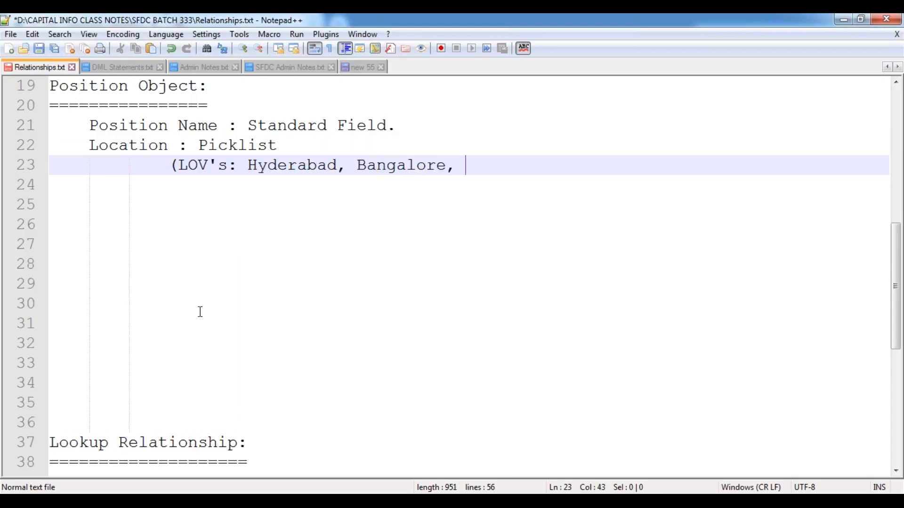
text(Chennai, Pu)
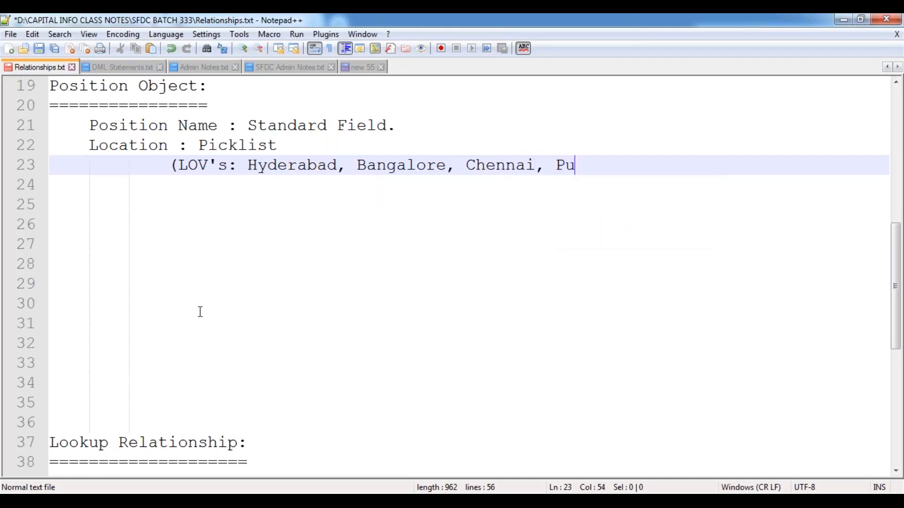
text(ne, Mumb)
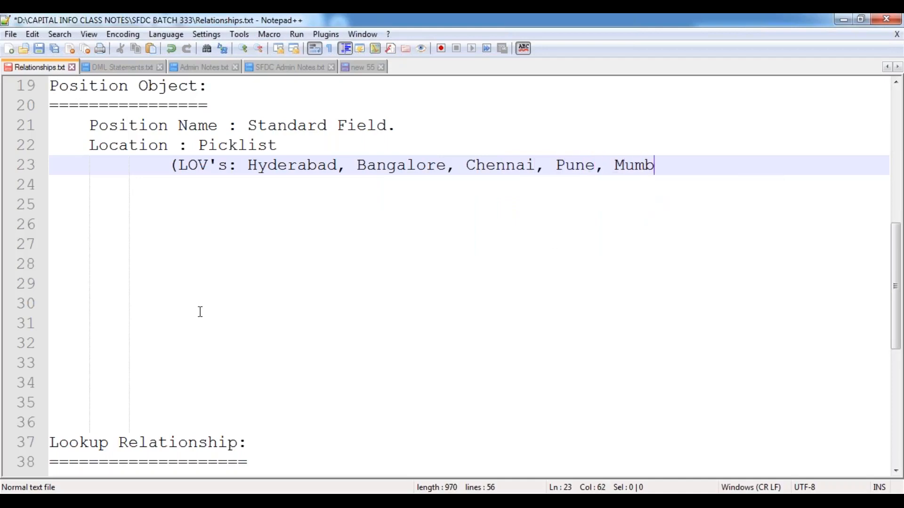
text(ai, H)
key(BackSpace)
text(N)
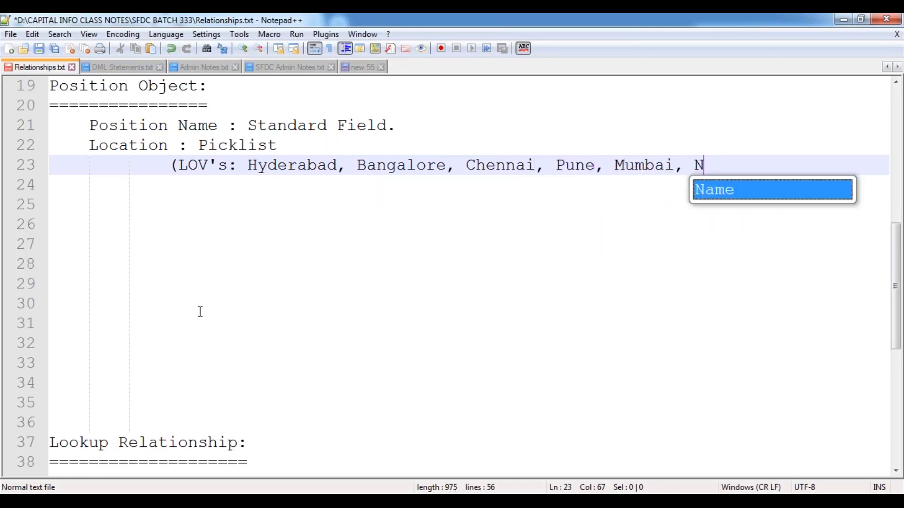
text(oida,....etc))
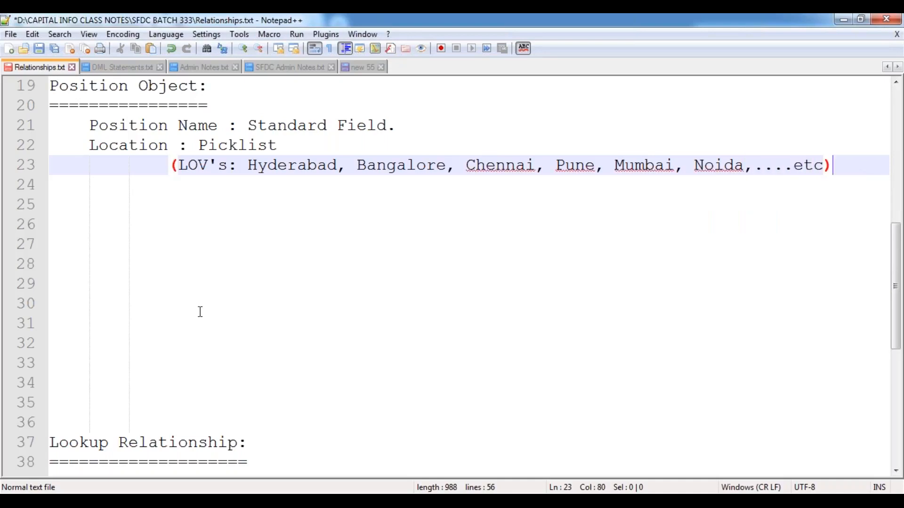
key(Return)
key(BackSpace)
key(BackSpace)
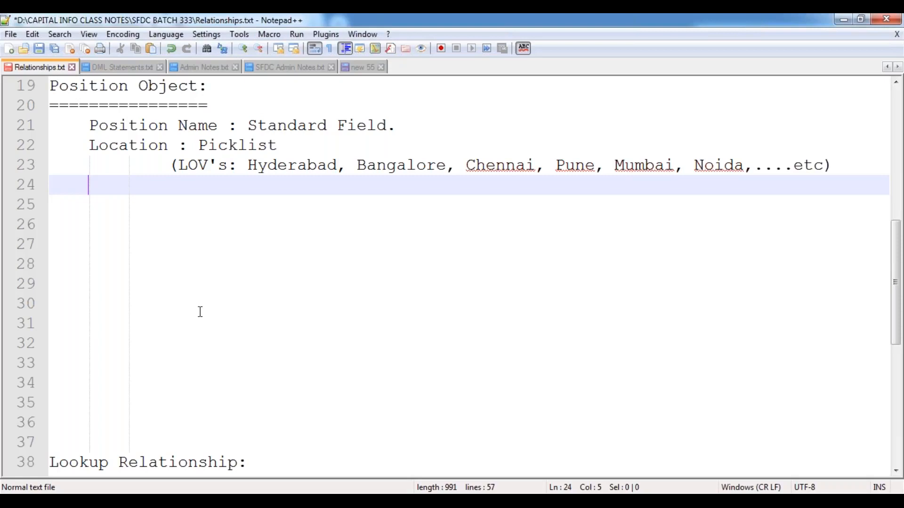
Step: Record 'Number Of Positions: Number (Mandatory)' and begin a 'Position Status : Picklist' line
text(Num)
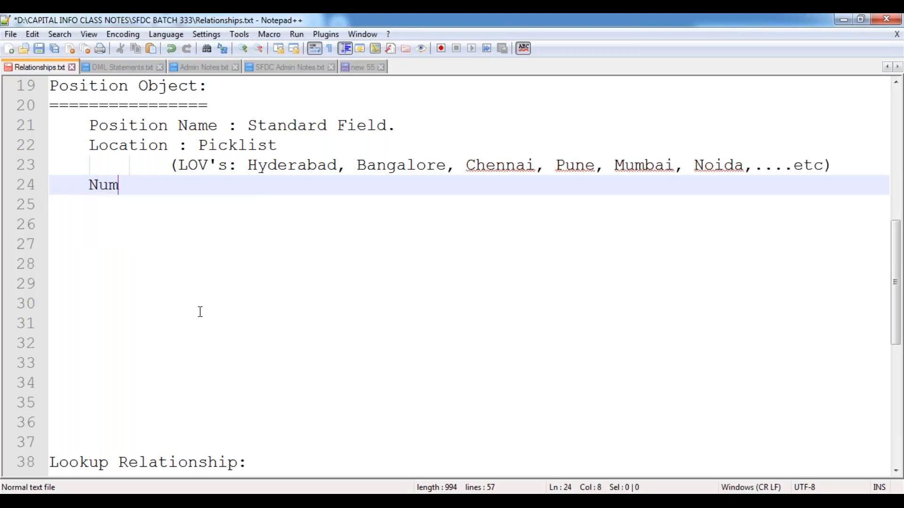
text(ber Of P)
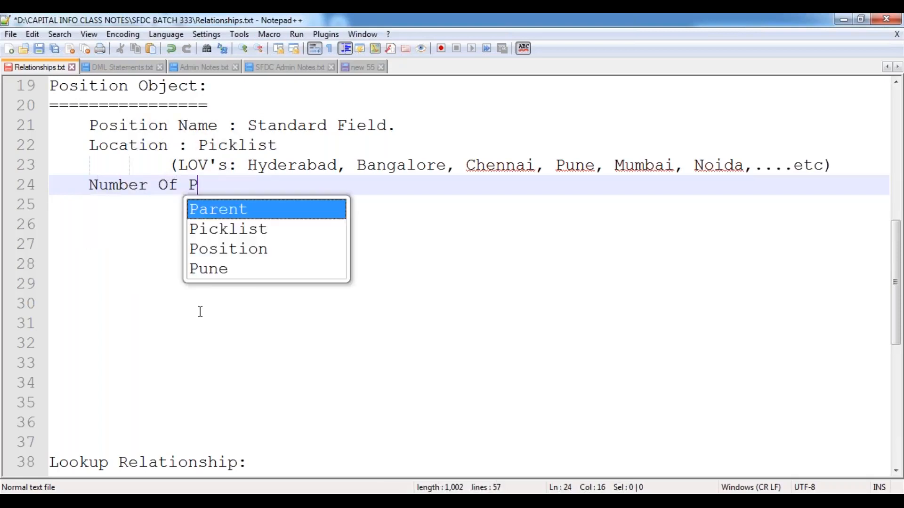
text(ostoi)
key(BackSpace)
key(BackSpace)
key(BackSpace)
text(it)
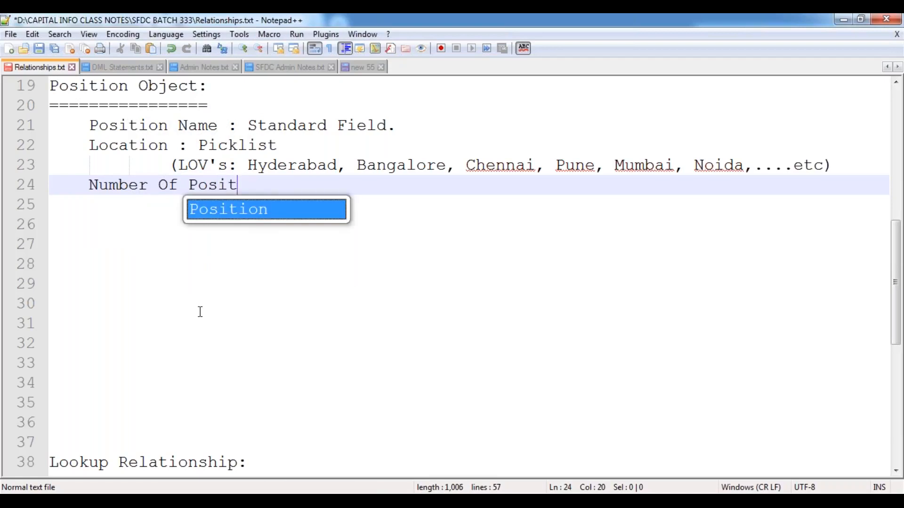
text(ions: )
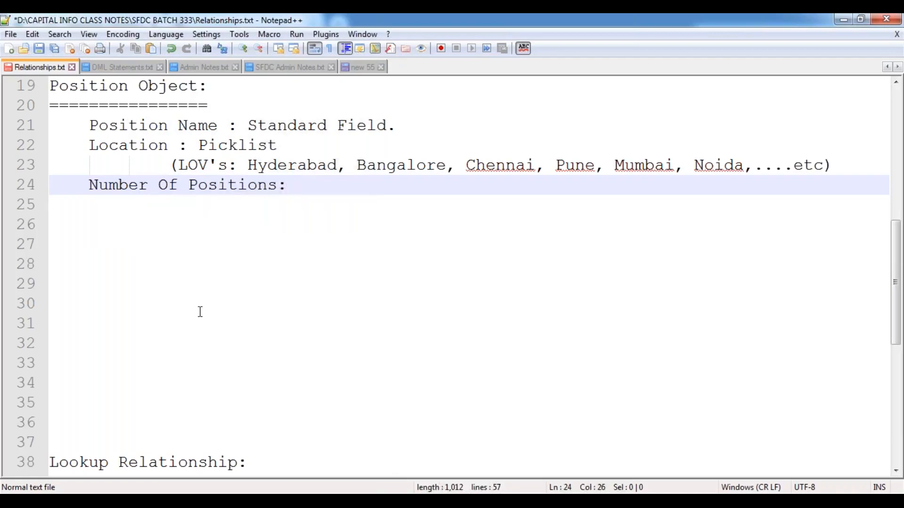
text(Number )
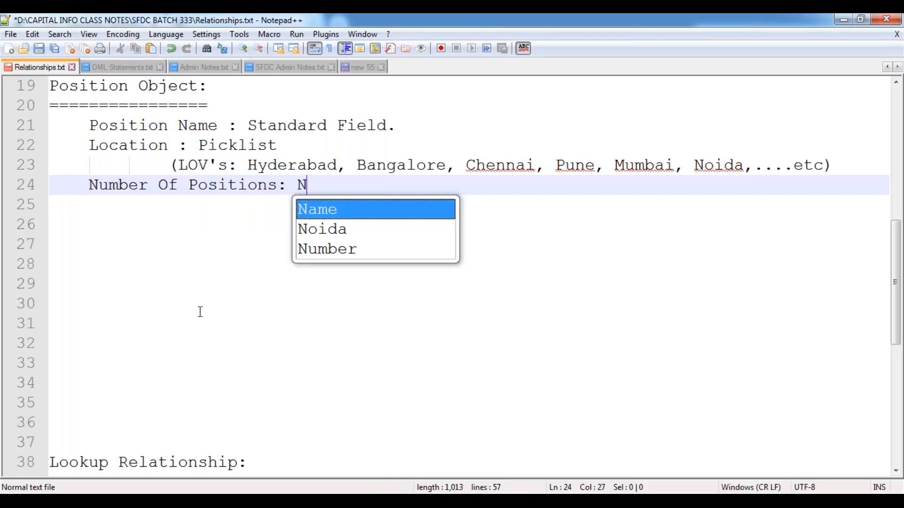
text((MAnda)
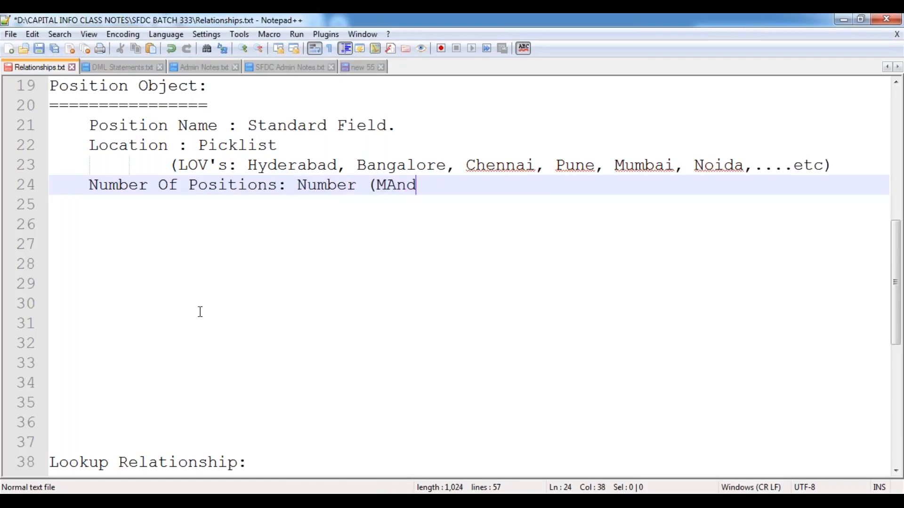
key(BackSpace)
key(BackSpace)
key(BackSpace)
key(BackSpace)
text(andatory))
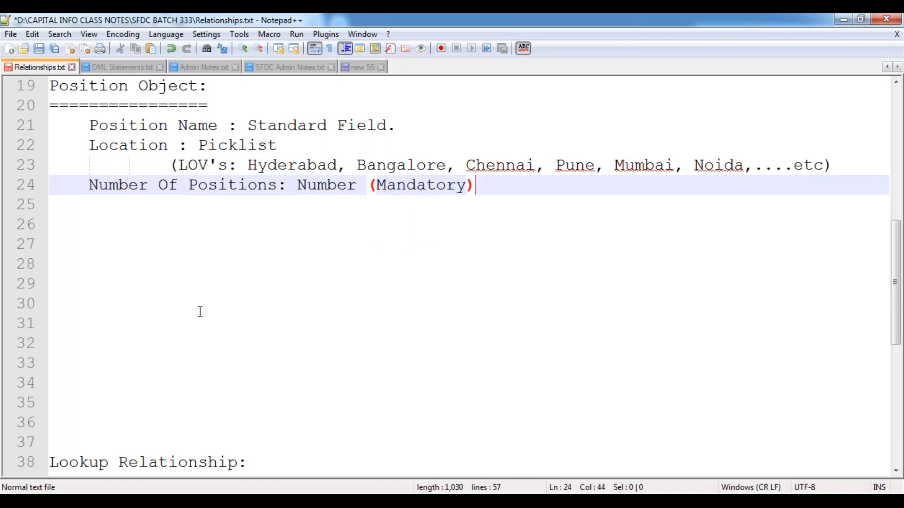
key(Return)
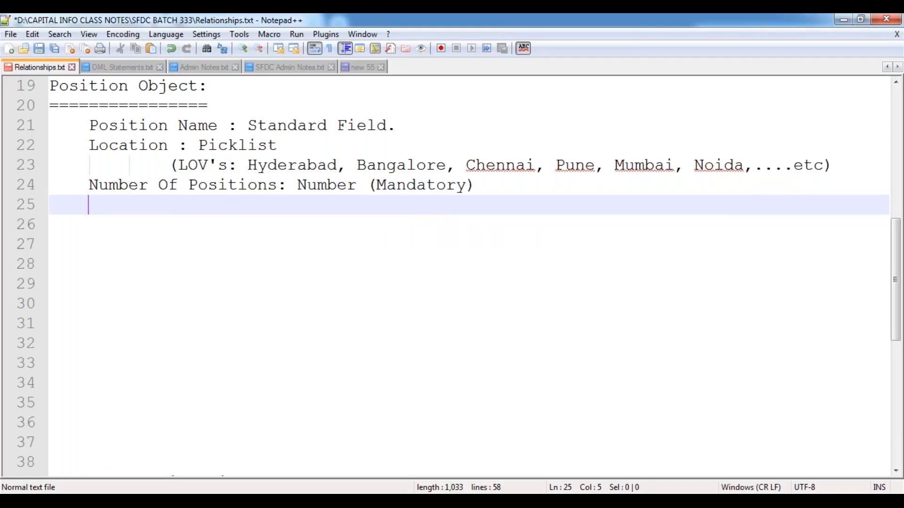
text(Position Status : Pick;l)
Step: Complete 'Position Status : Picklist' with LOV's New Position, Open Approved, In Progress, Recruited, Closed
key(BackSpace)
key(BackSpace)
text(li)
key(Tab)
key(Tab)
key(Return)
key(Tab)
key(Tab)
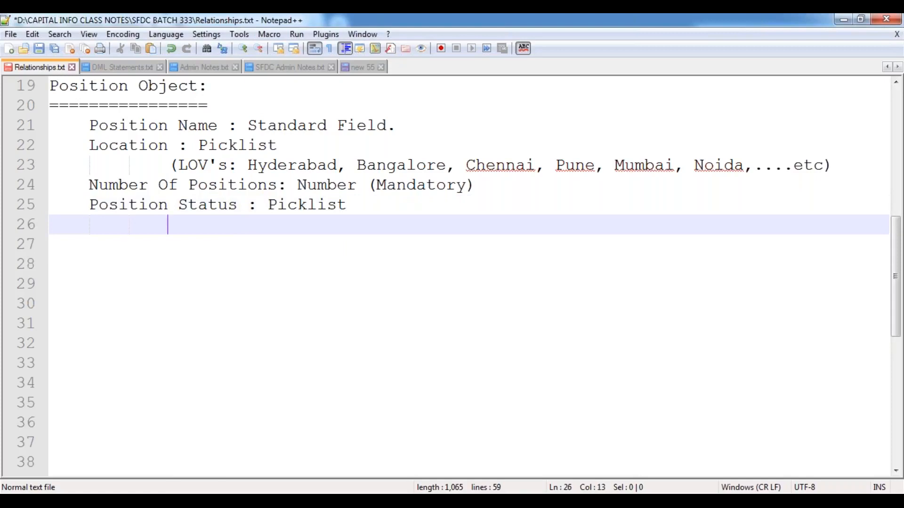
text((LO)
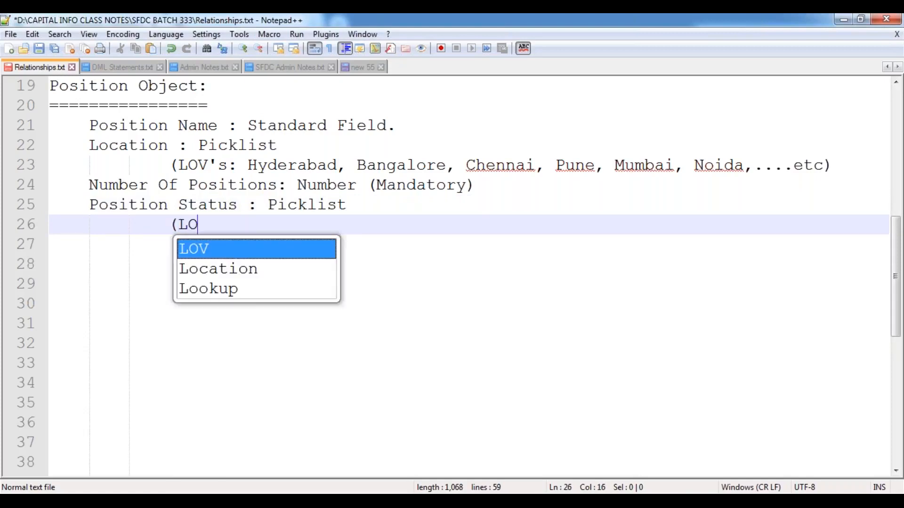
text(V's: )
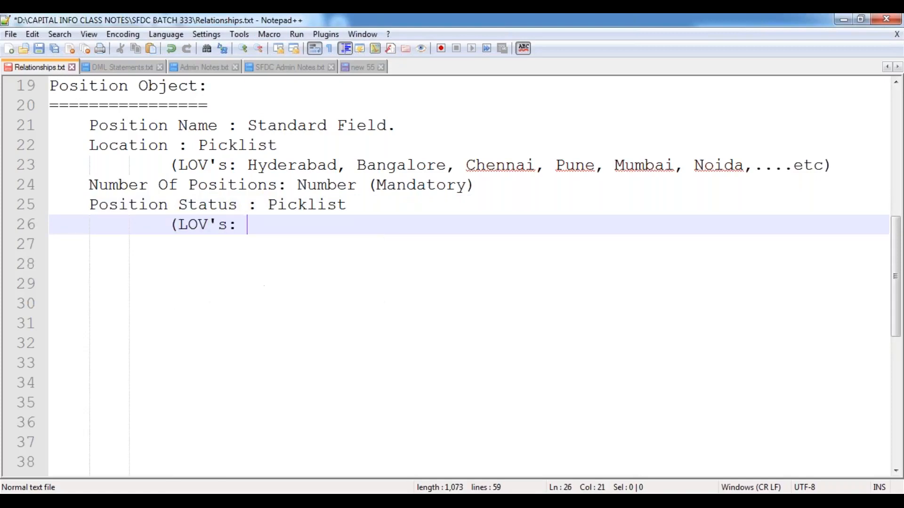
text(New P)
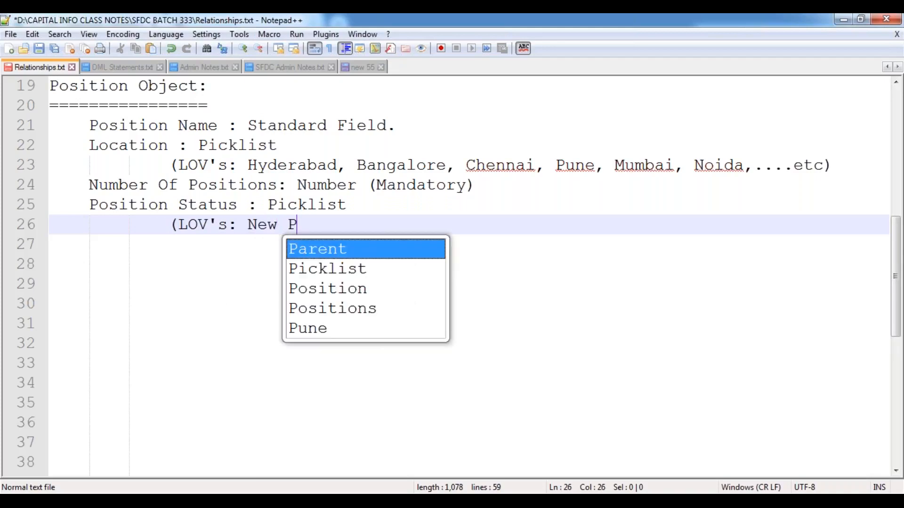
text(osition, )
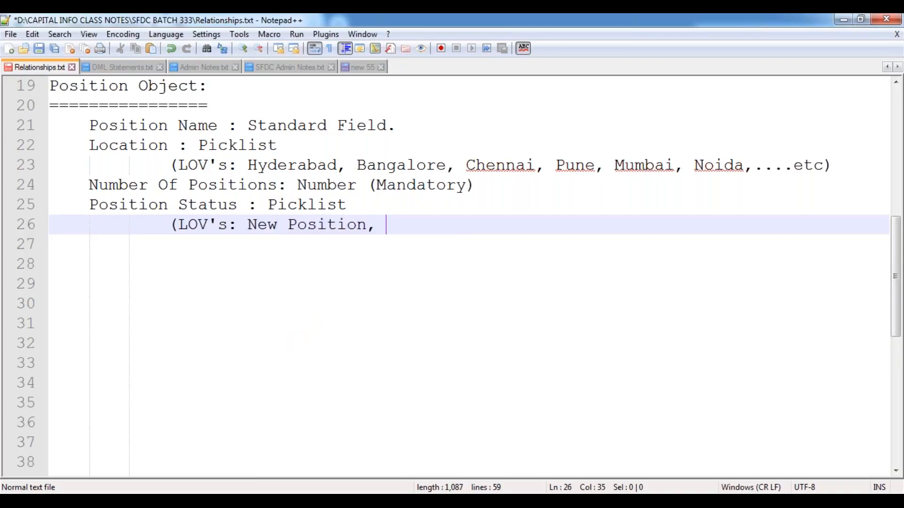
text(Open Approved, )
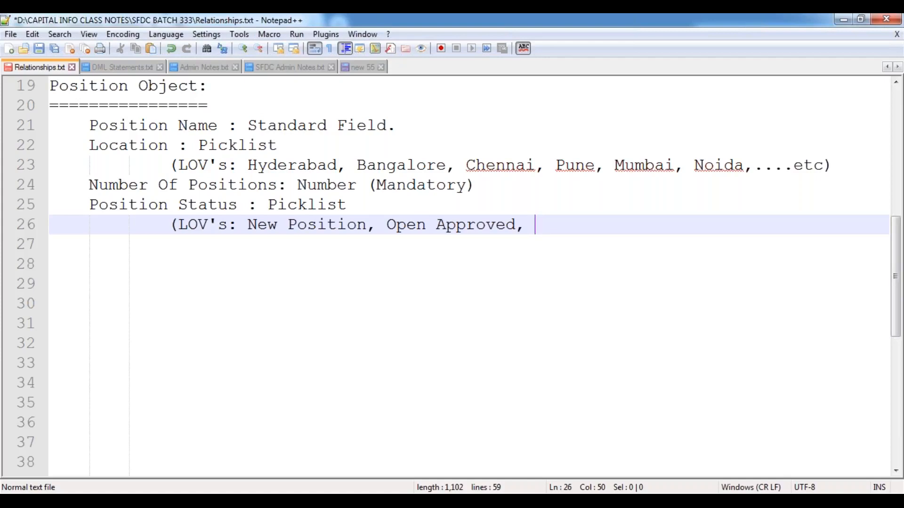
text(In Progress,)
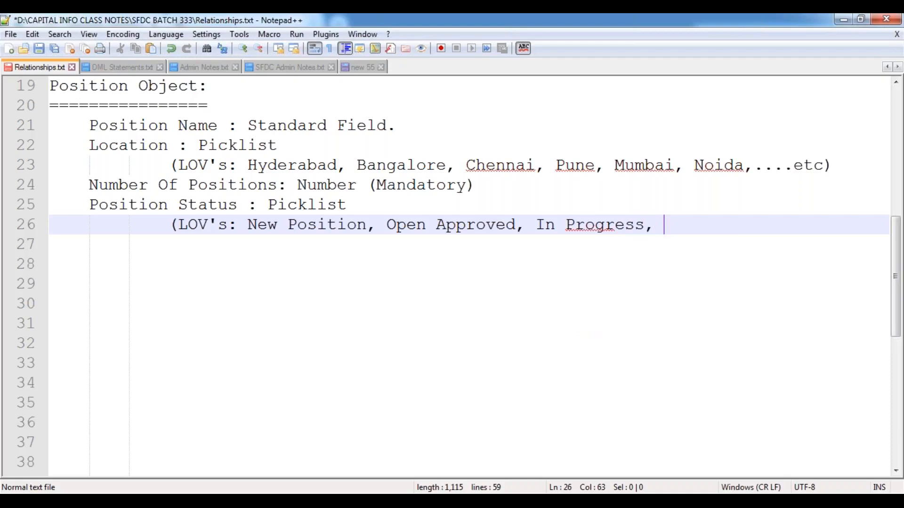
text( Recruiterd)
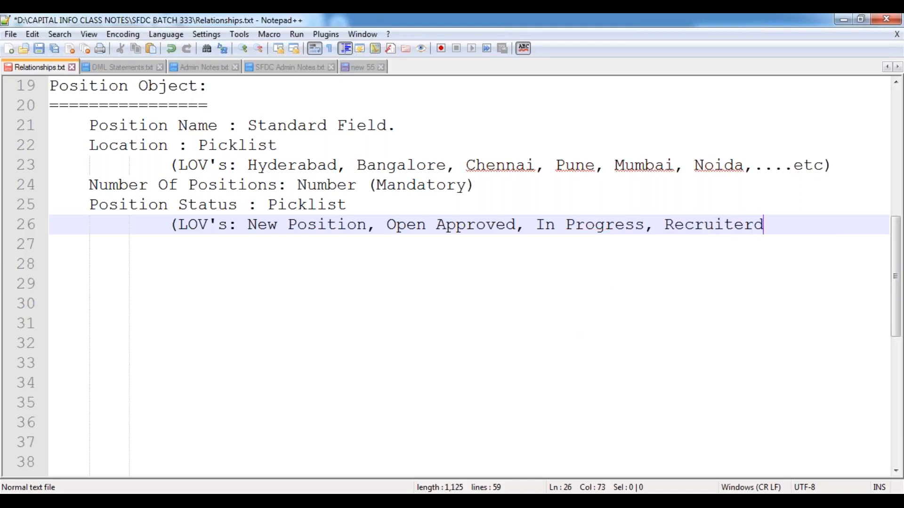
key(BackSpace)
key(BackSpace)
text(d, )
text(Closed))
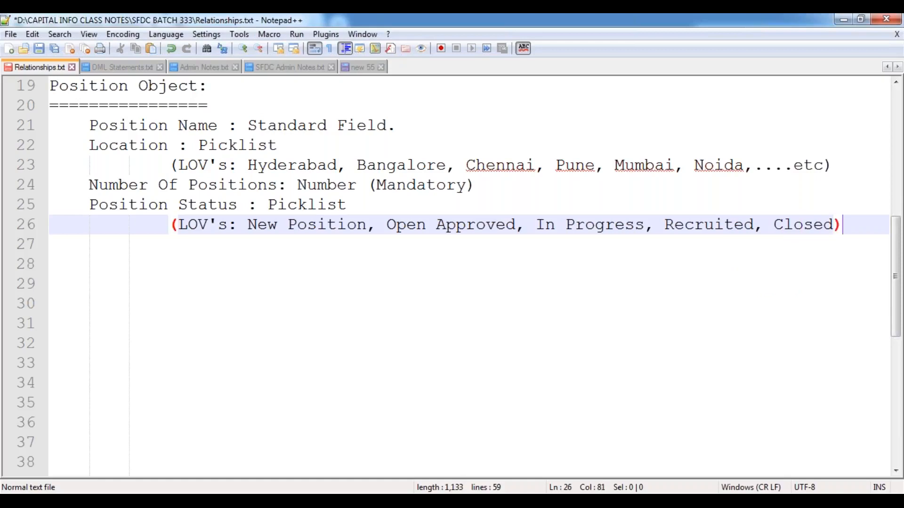
key(Return)
key(Return)
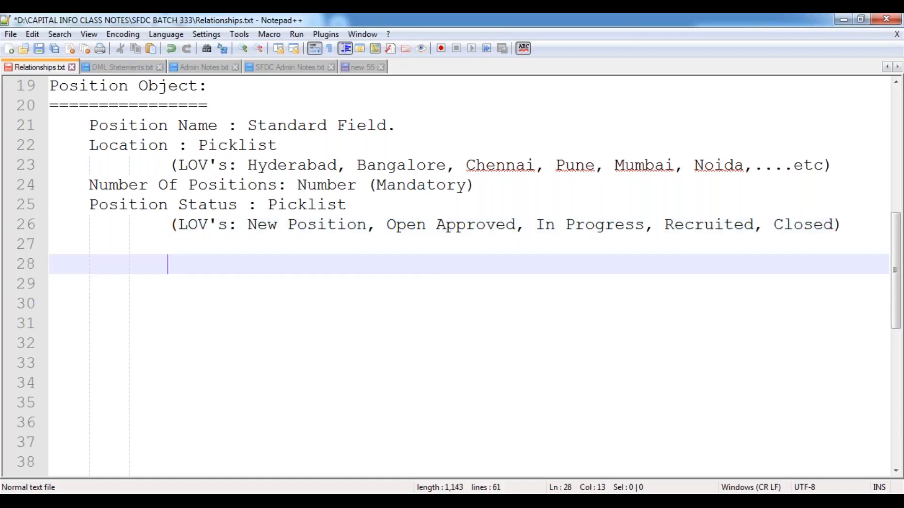
key(Up)
key(Left)
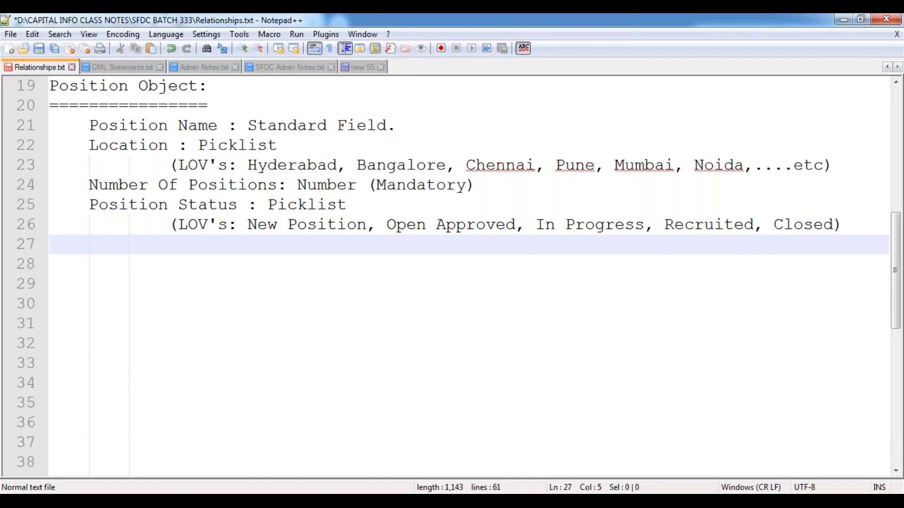
Step: Add the field 'Open Date: Date' to the Position Object notes
text(Open Date:)
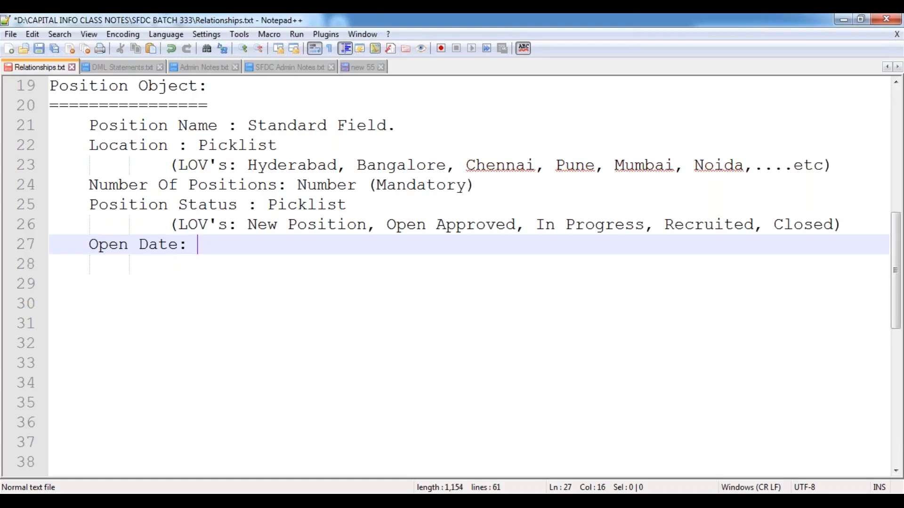
text( Date)
key(Escape)
key(Return)
Step: Add 'Milestone Date : Date (Mandatory)' on the next line, discarding a mistyped 'Close'
text(Clse)
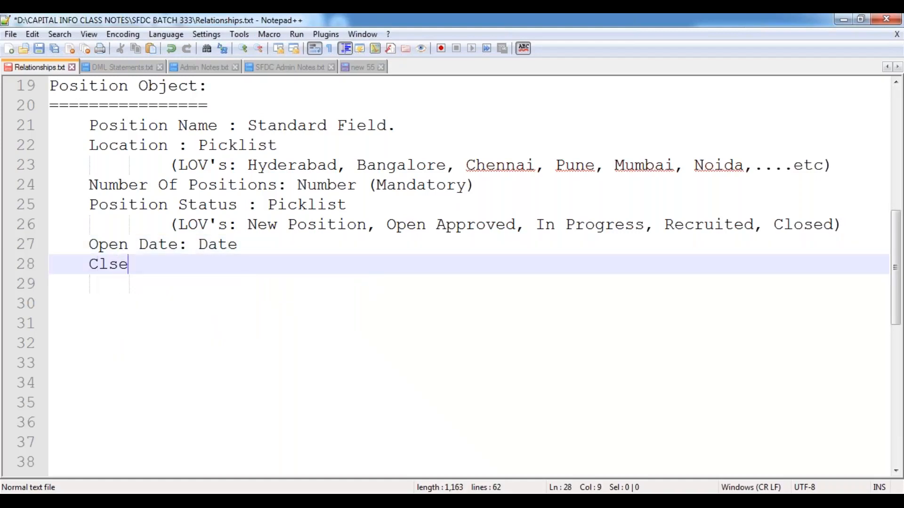
key(BackSpace)
key(BackSpace)
text(ose)
key(Escape)
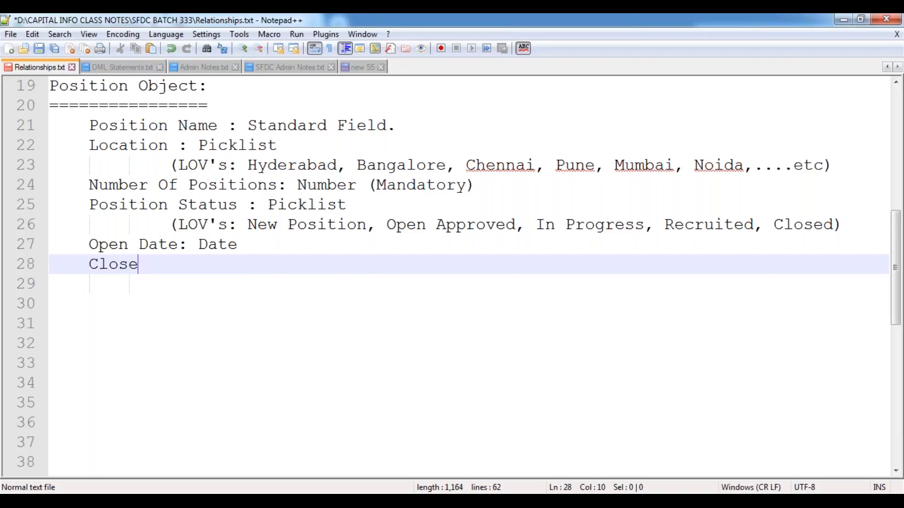
key(BackSpace)
key(BackSpace)
key(BackSpace)
key(BackSpace)
key(BackSpace)
text(Mi)
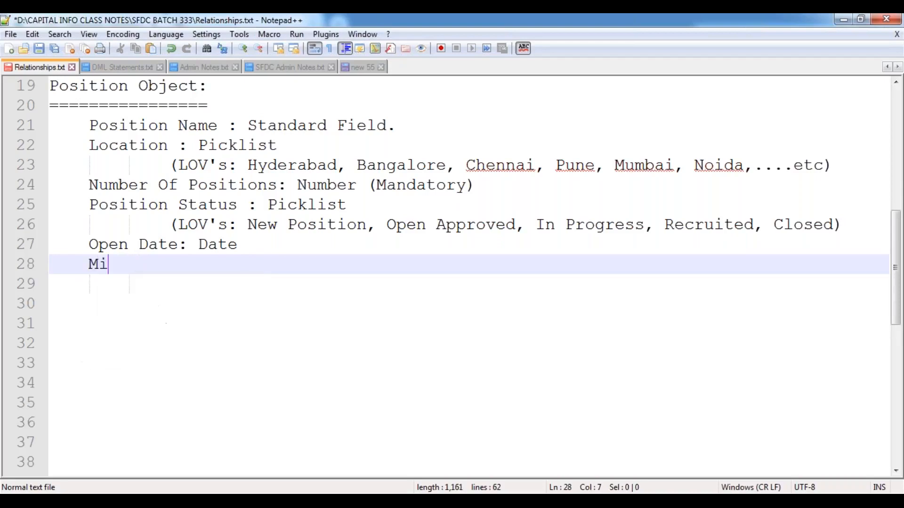
text(lest)
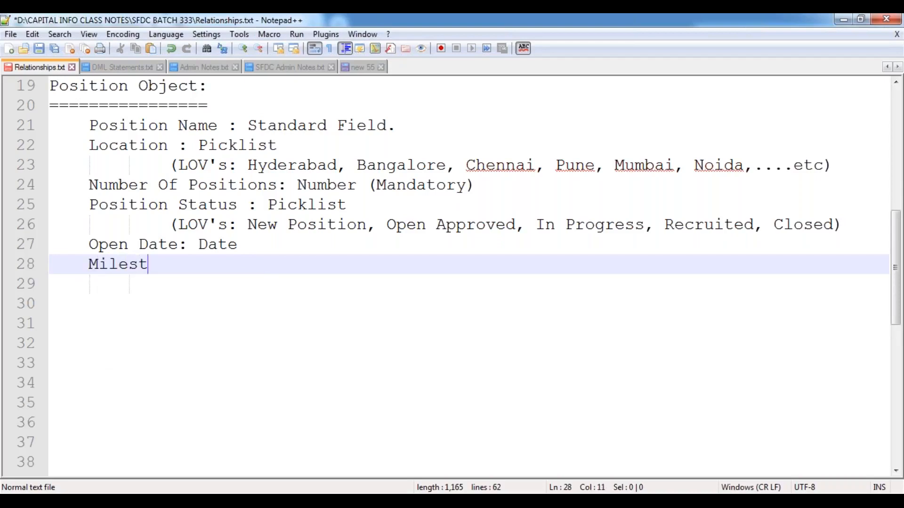
text(one Date : Date)
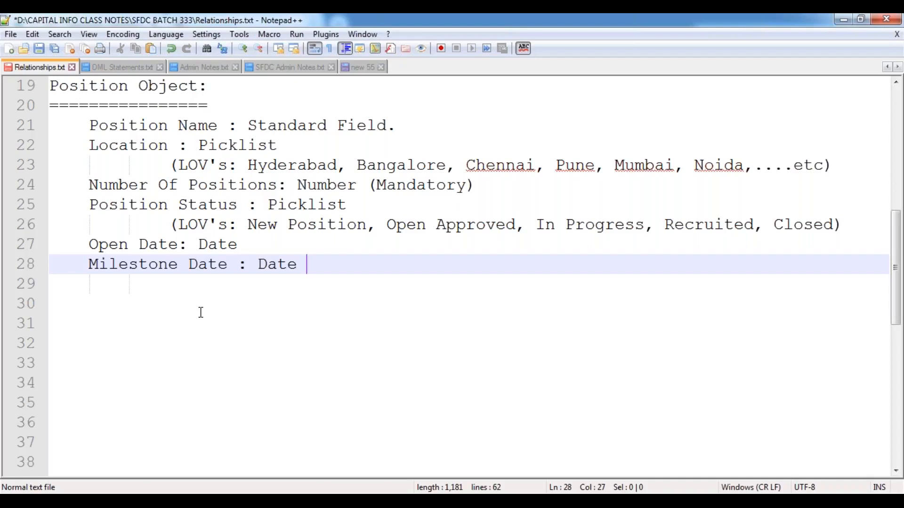
text((Ma)
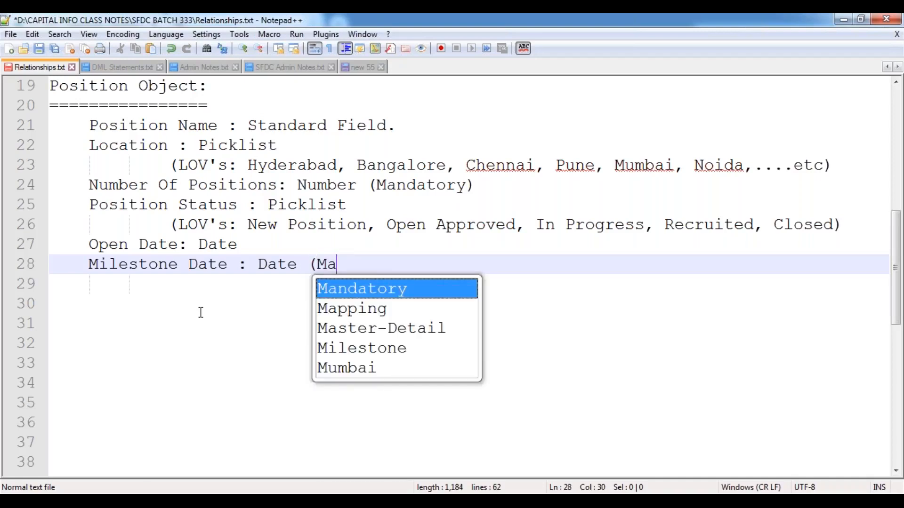
key(Return)
text())
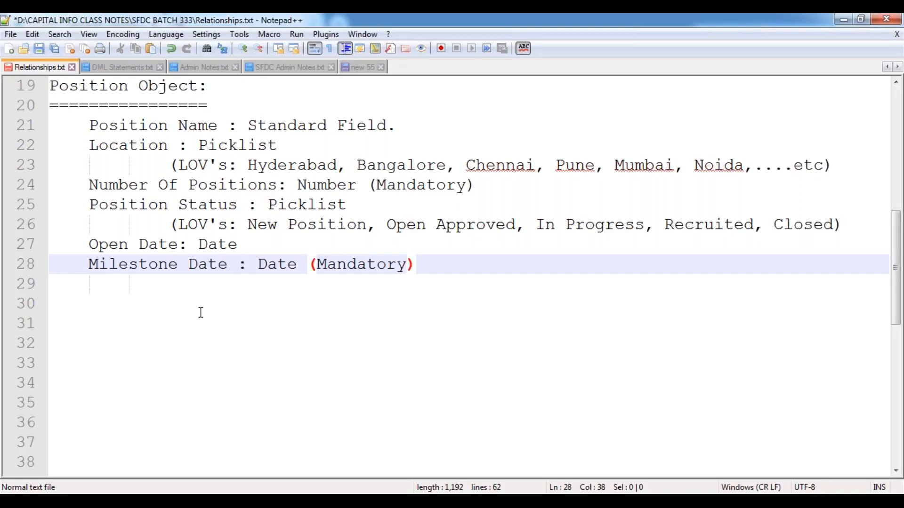
key(Return)
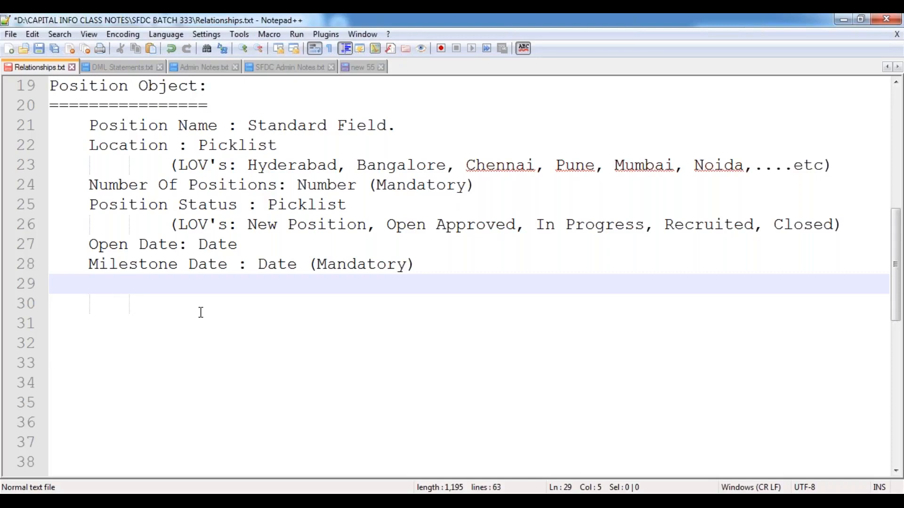
Step: Add the field 'HR Contact Number : Phone' to the Position Object notes
text(HR Contact Num)
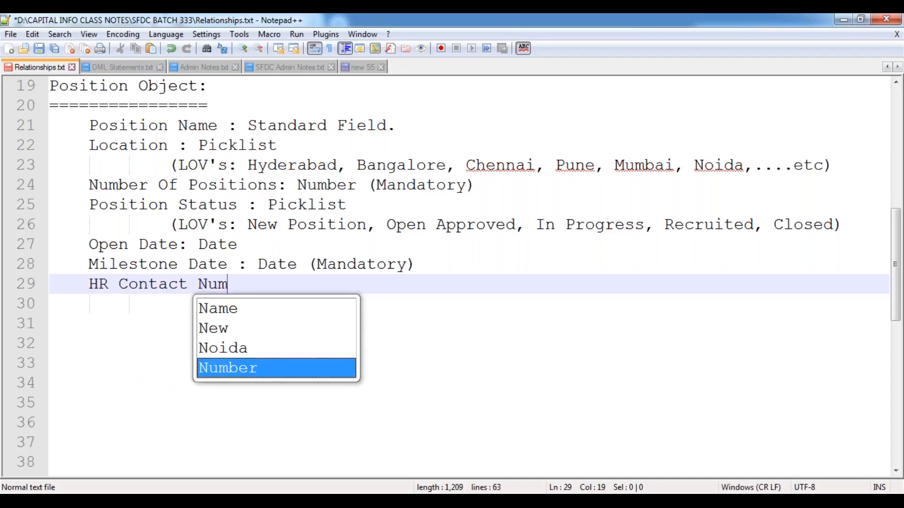
text(ber : )
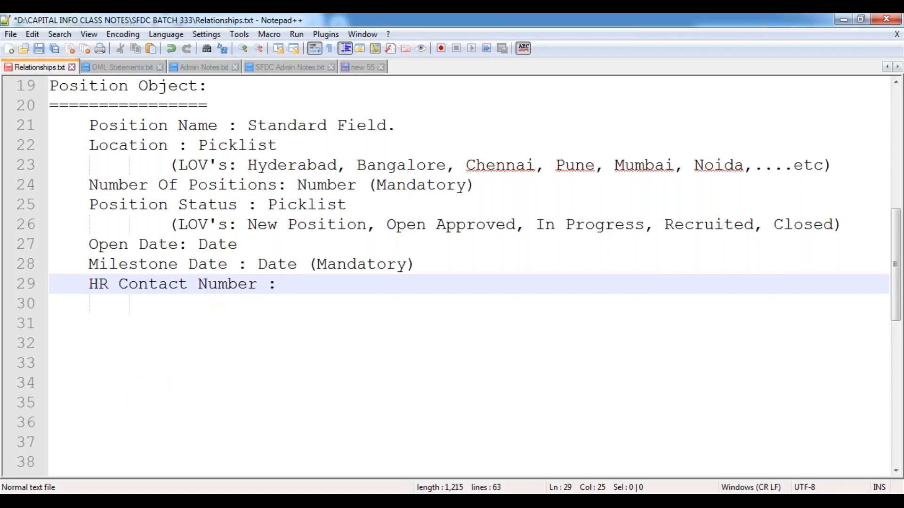
text(Phone)
key(Return)
Step: Add 'HR Email ID : Email (Mandatory)' on the next line
text(HR E)
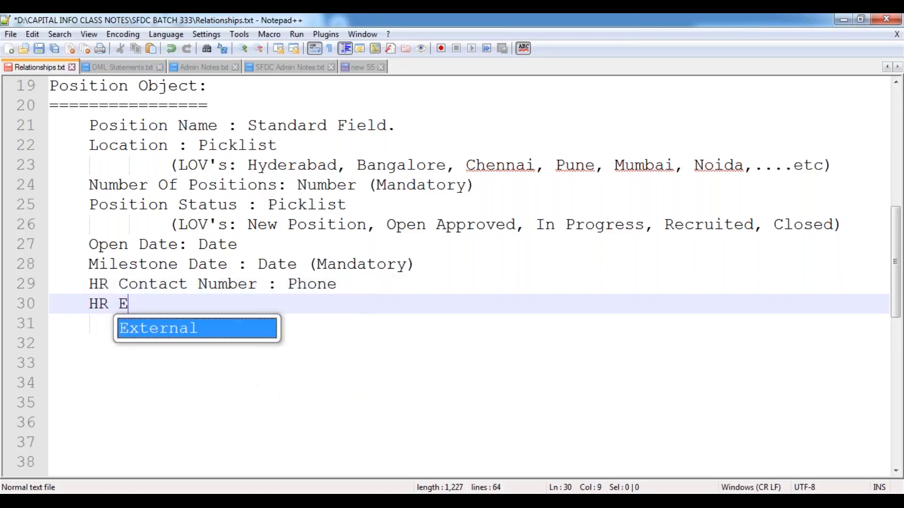
text(mail ID : )
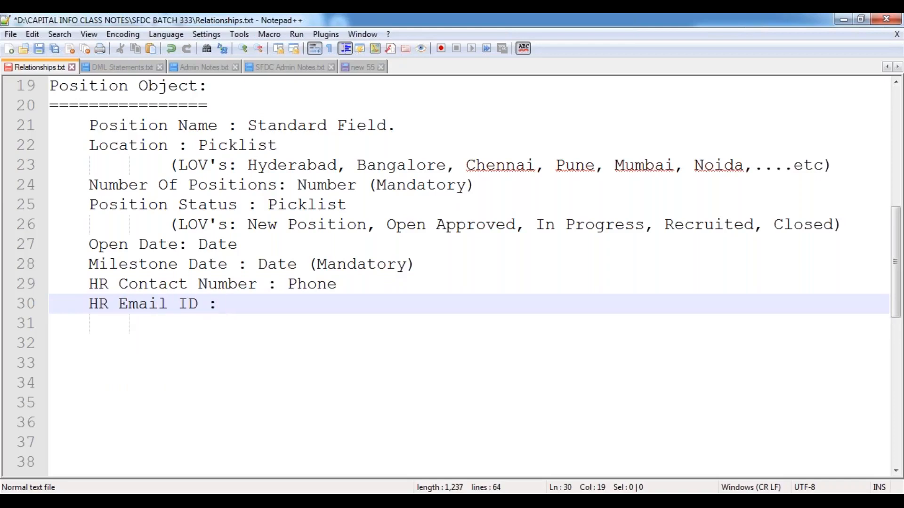
text(Email )
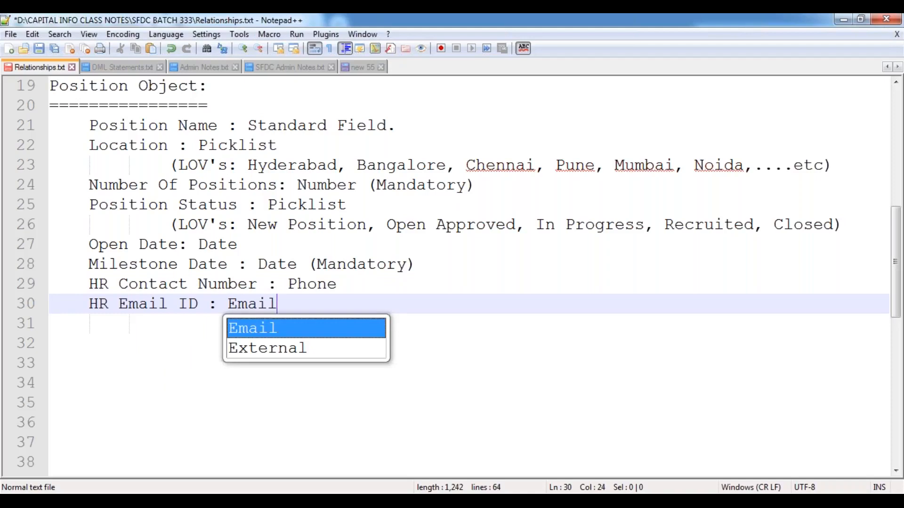
text((Ma)
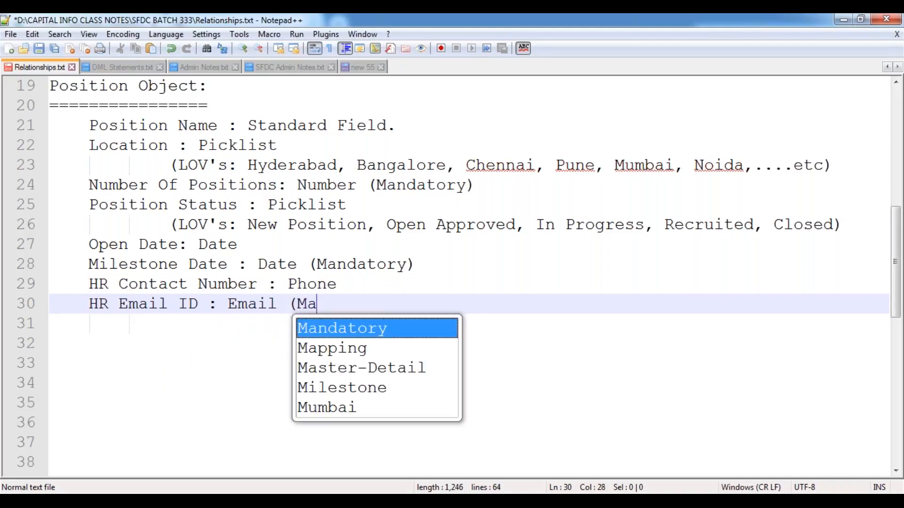
key(Return)
text())
key(Return)
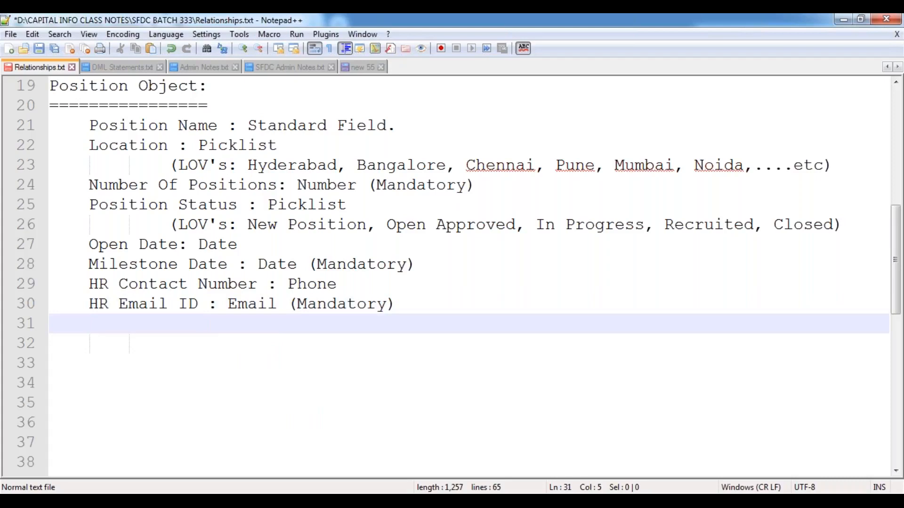
Step: Add the lines 'Minimum Pay : Currency' and 'Maximum Budget : Currency (Mandatory)' to the notes
text(Minim)
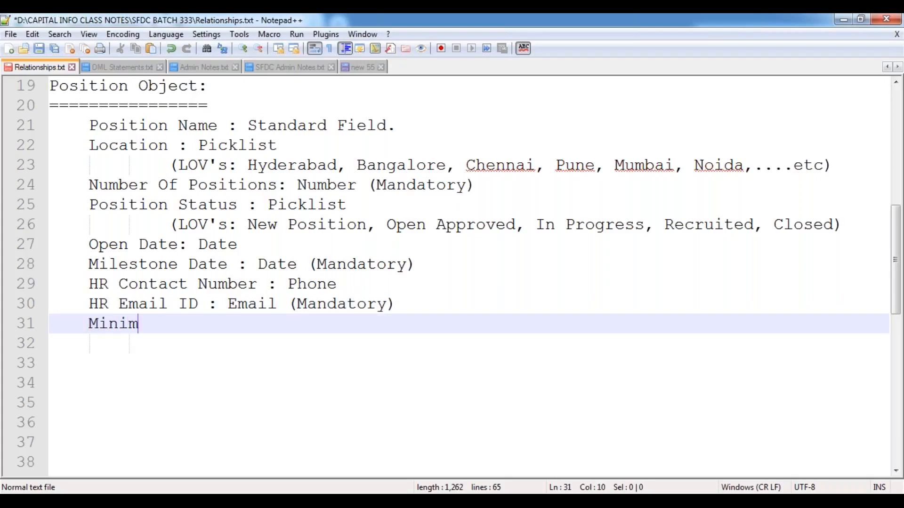
text(um Pay : Currency)
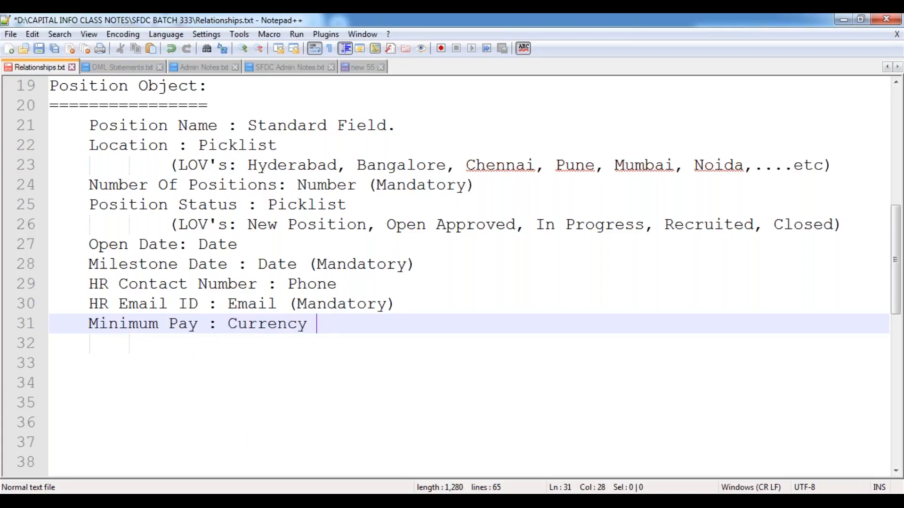
key(Return)
text(Maxmum)
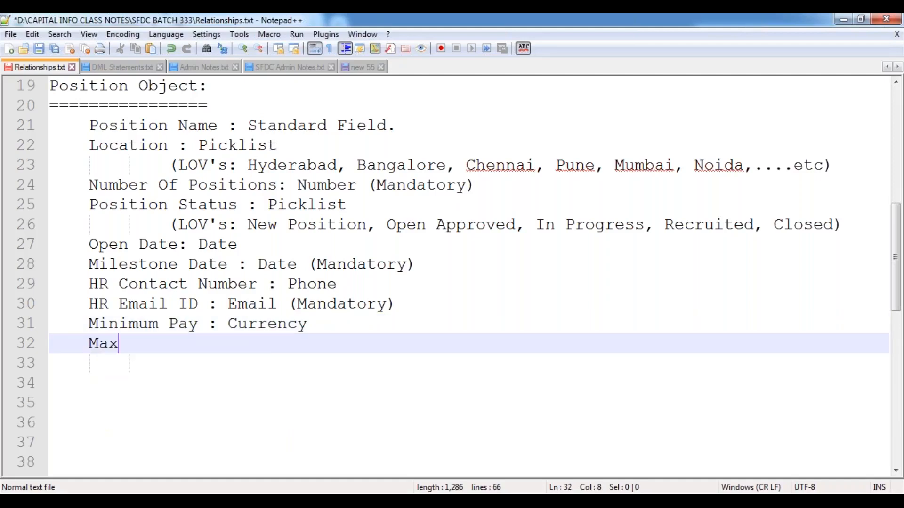
key(BackSpace)
key(BackSpace)
key(BackSpace)
text(imum Bu)
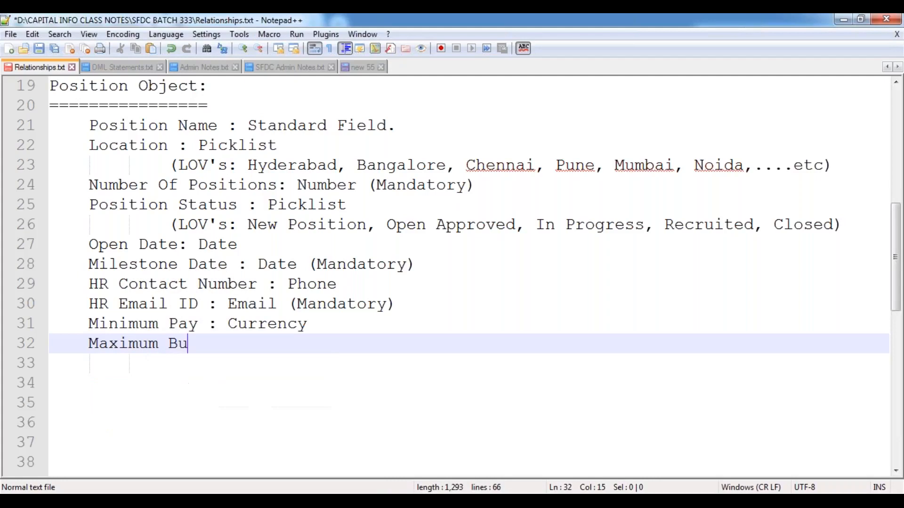
text(dget : C)
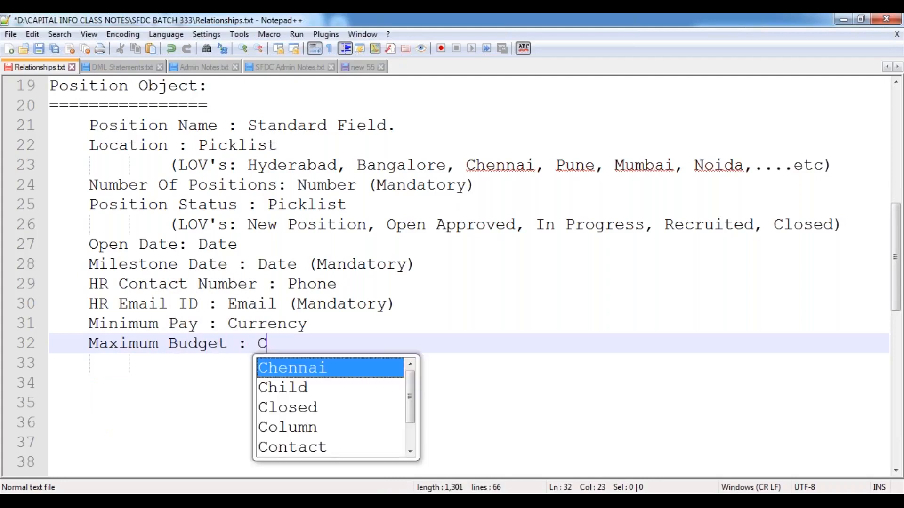
text(urrency (Ma)
key(Return)
text())
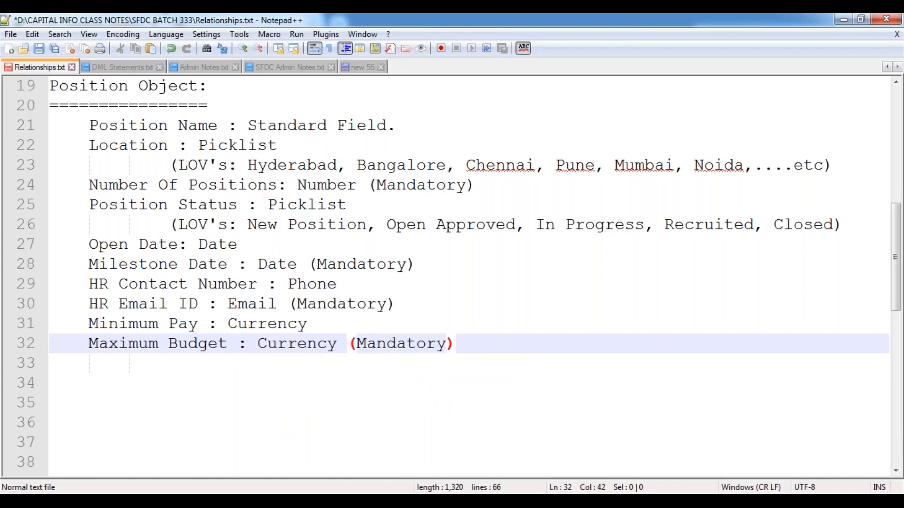
key(Return)
Step: Add the line 'Position Description : Text Area Long' to the field list
text(Posi)
key(Return)
text(Description : )
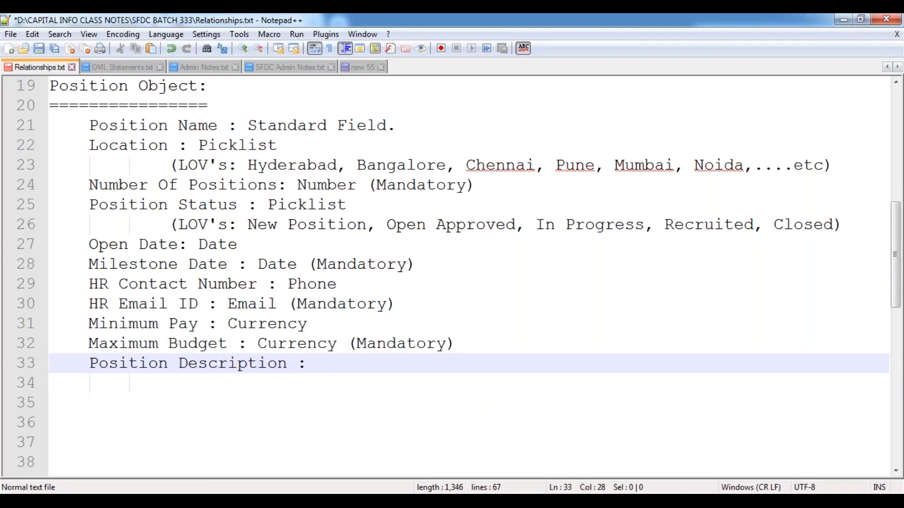
text(Test)
key(BackSpace)
key(BackSpace)
text(xt Ares)
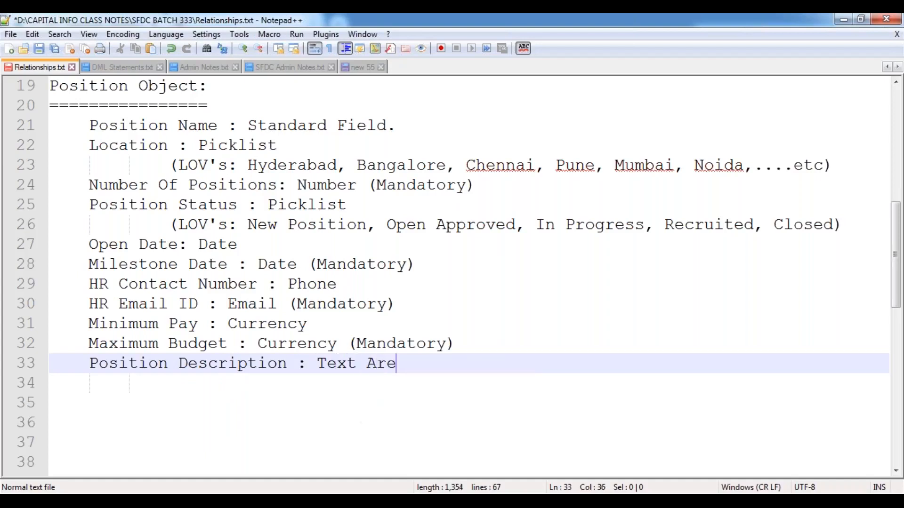
key(BackSpace)
key(BackSpace)
text(a Long)
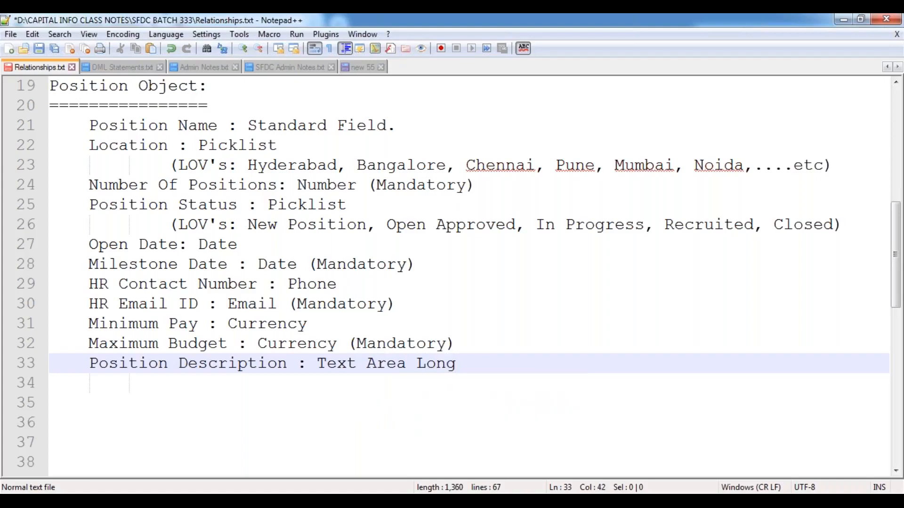
key(Return)
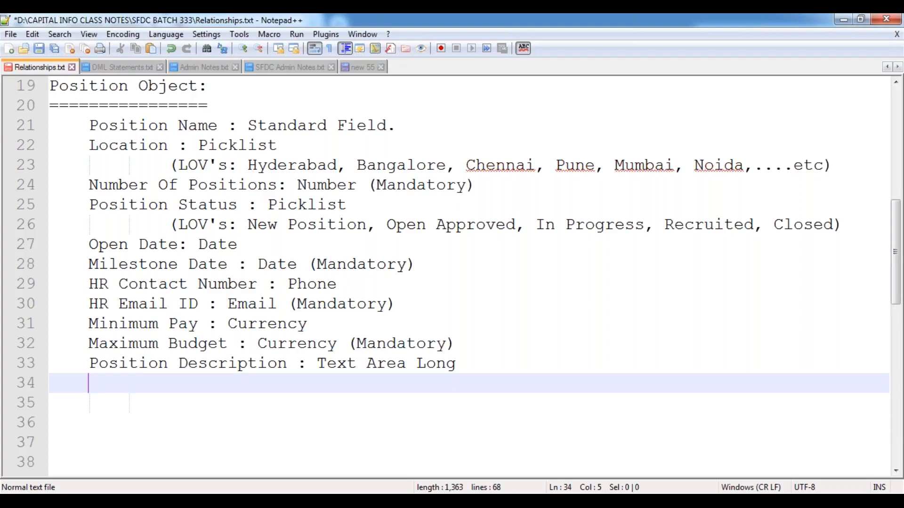
Step: Add the lines 'Skills Required : Text Area Rich' and 'Passport Required : CheckBox'
text(Skills)
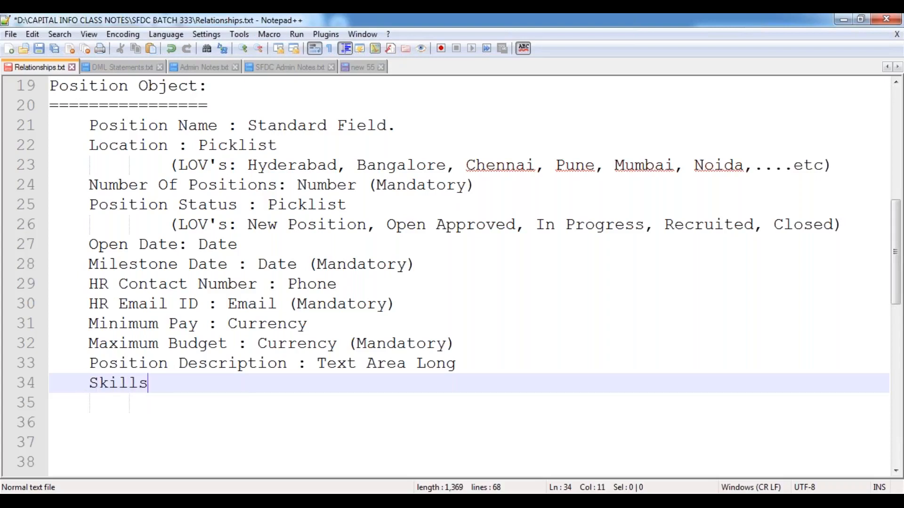
text( Required)
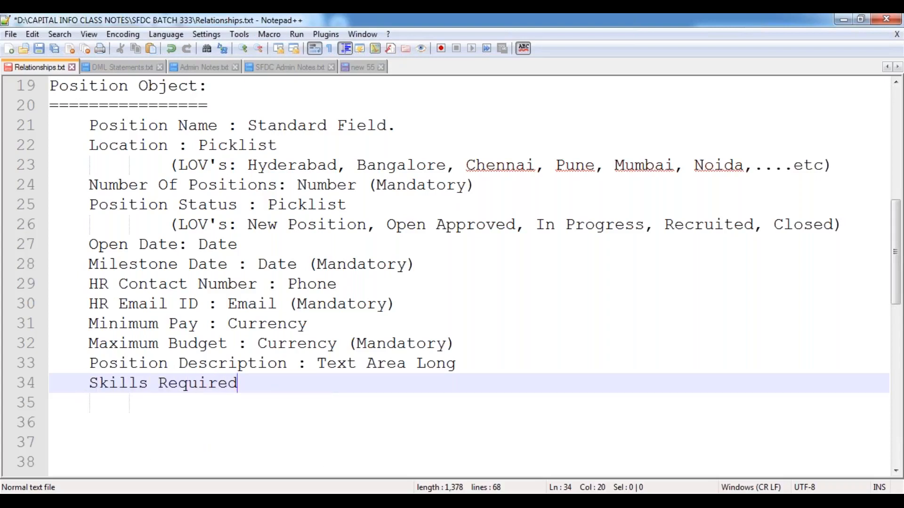
text( : Text Are)
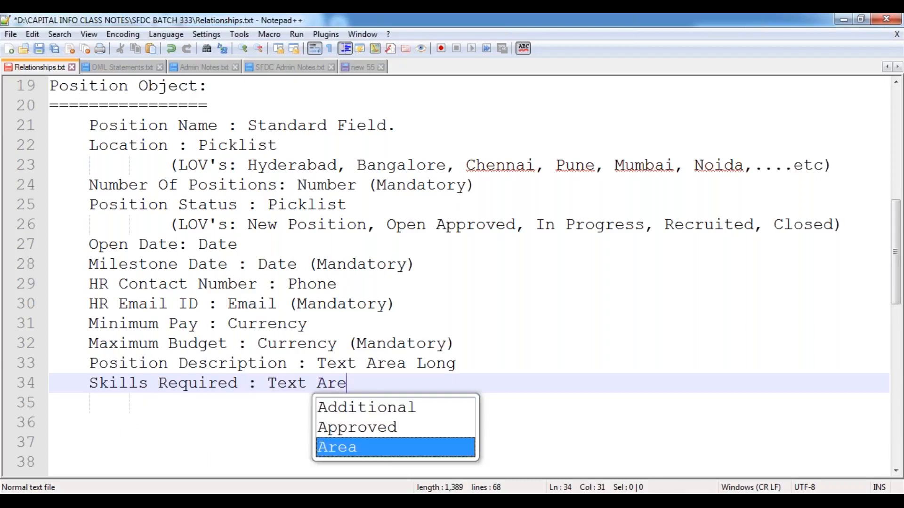
text(a Rich)
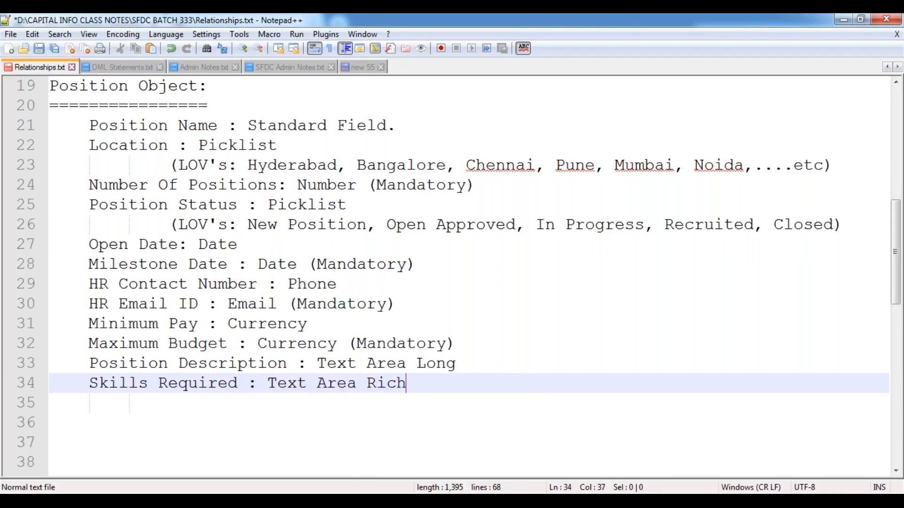
key(Return)
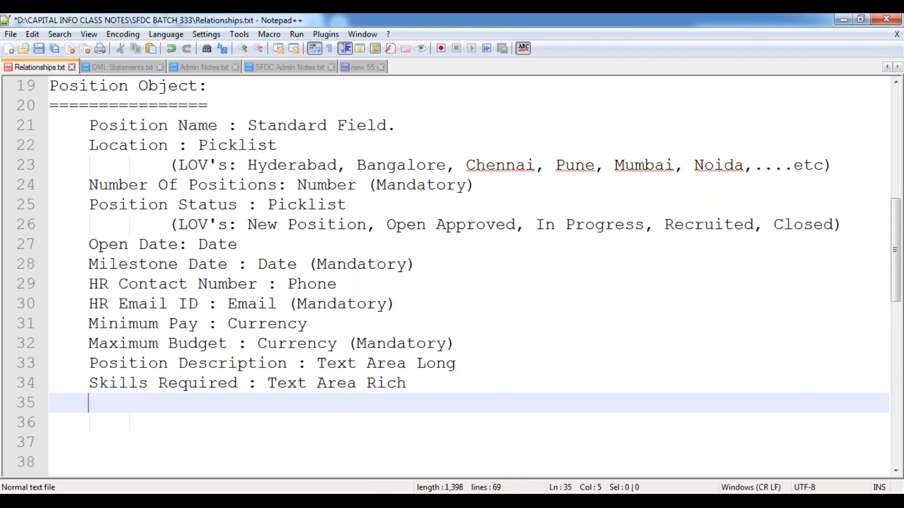
text(Passport Re)
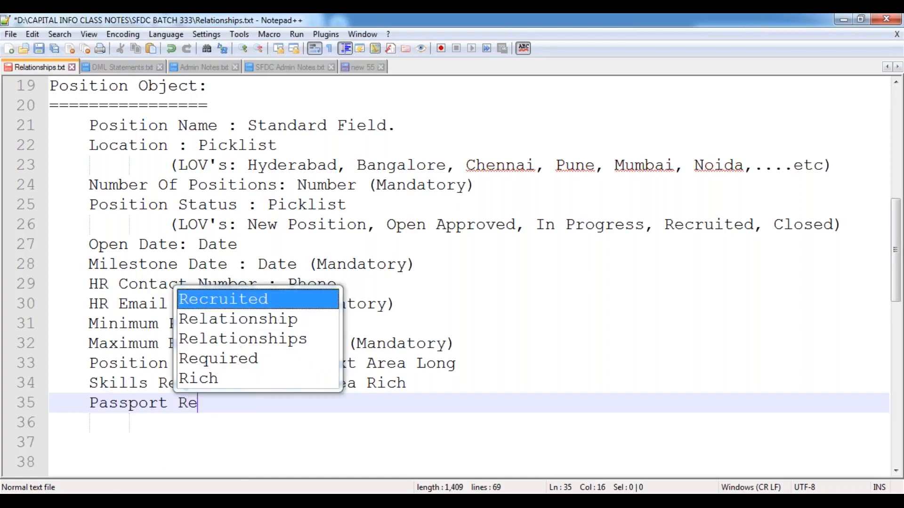
text(quired : Che)
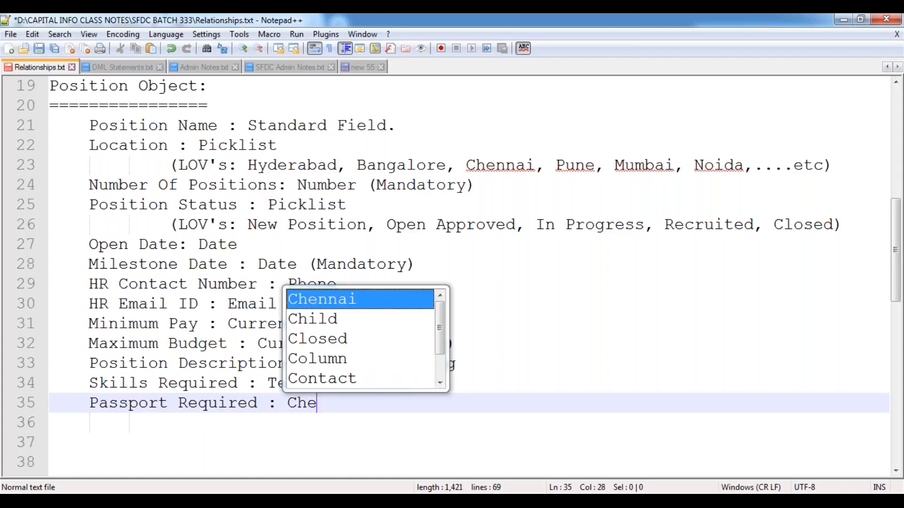
text(ckBox)
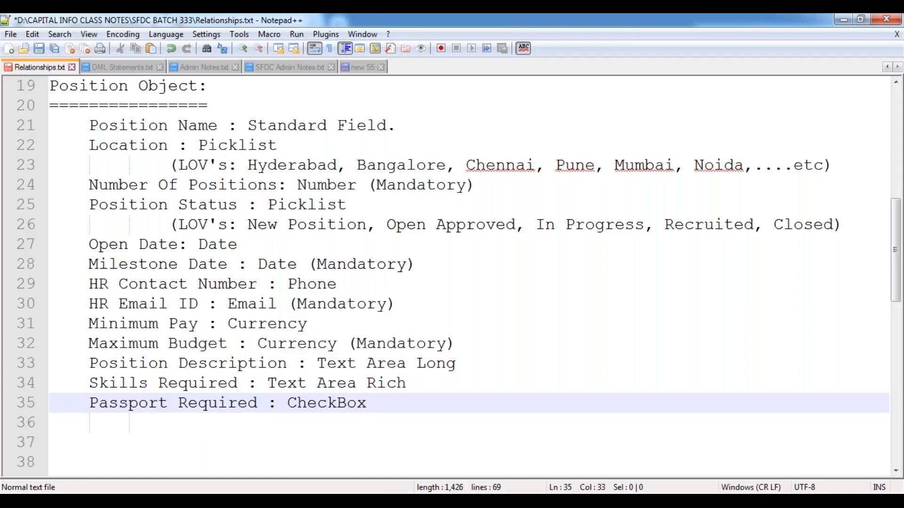
key(Return)
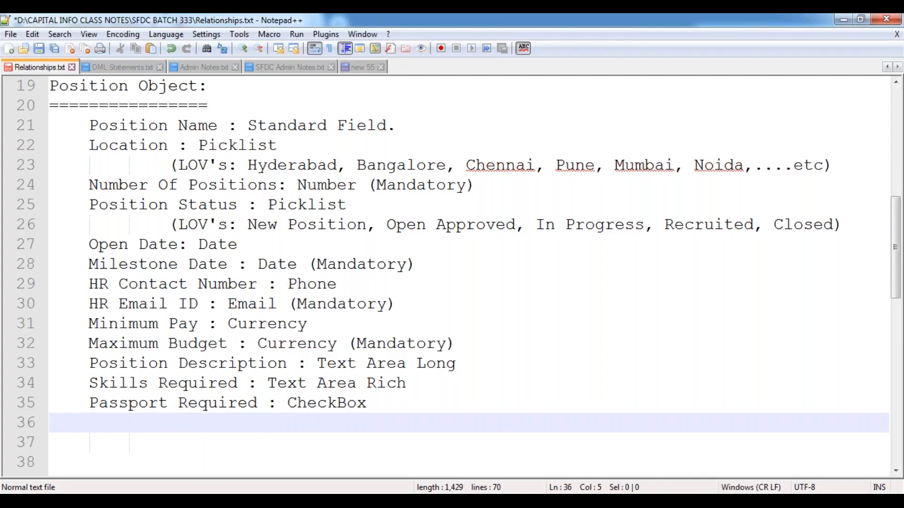
Step: Add 'Travel Required : CheckBox' as the last line and save Relationships.txt
text(Travel Required : Chec)
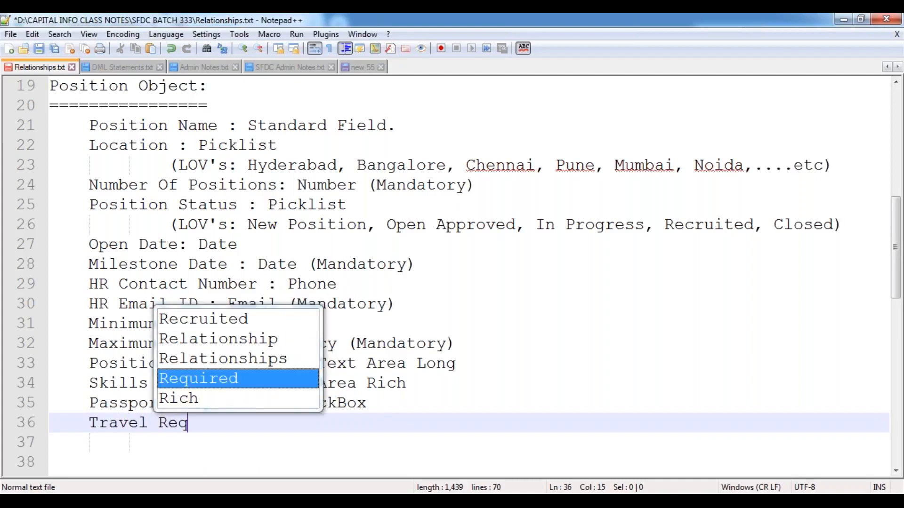
key(Return)
text(: Chec)
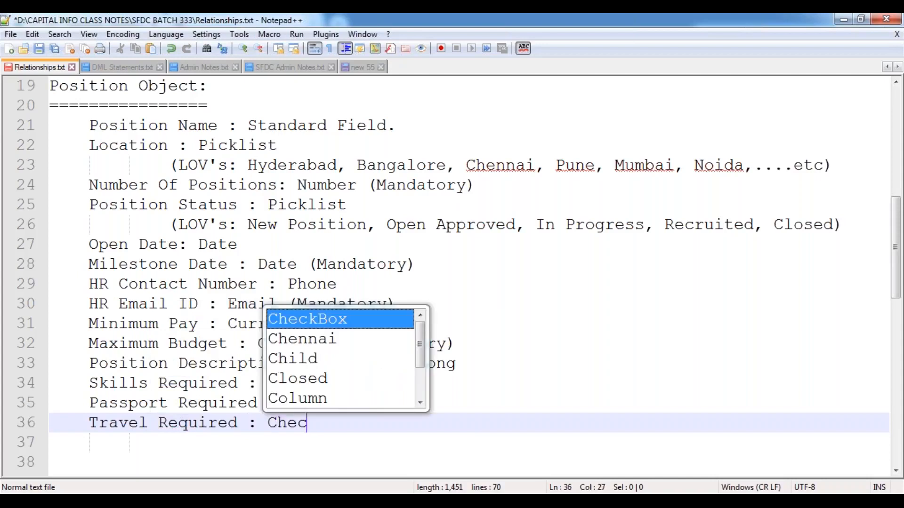
key(Return)
key(Return)
key(Return)
key(ctrl+s)
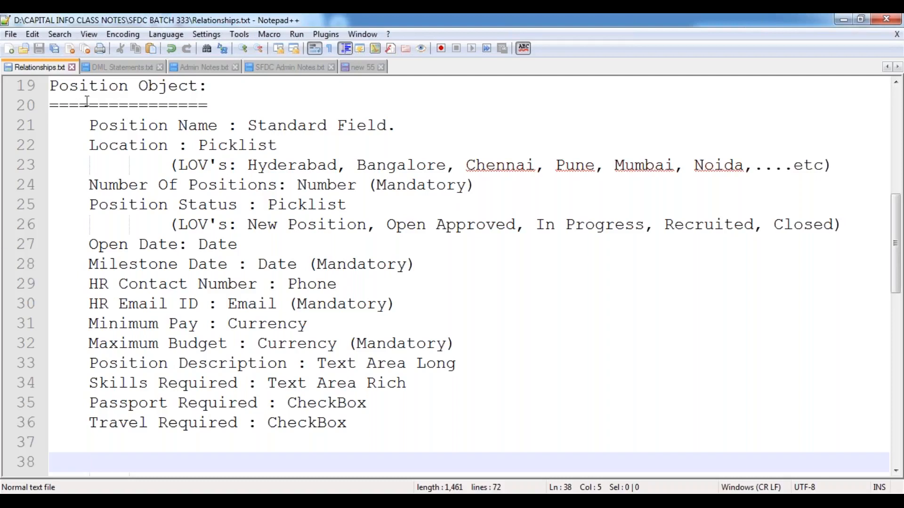
drag(89, 125, 351, 423)
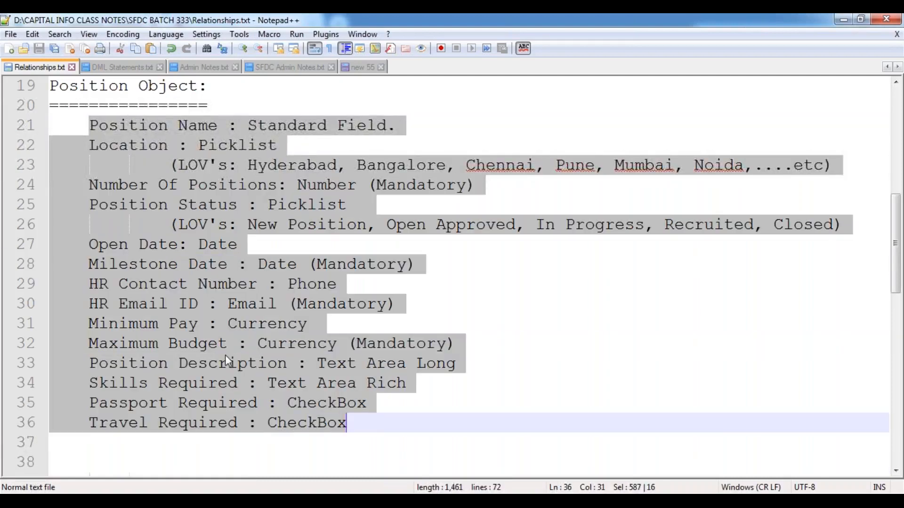
click(118, 262)
scroll(124, 250, down, 4)
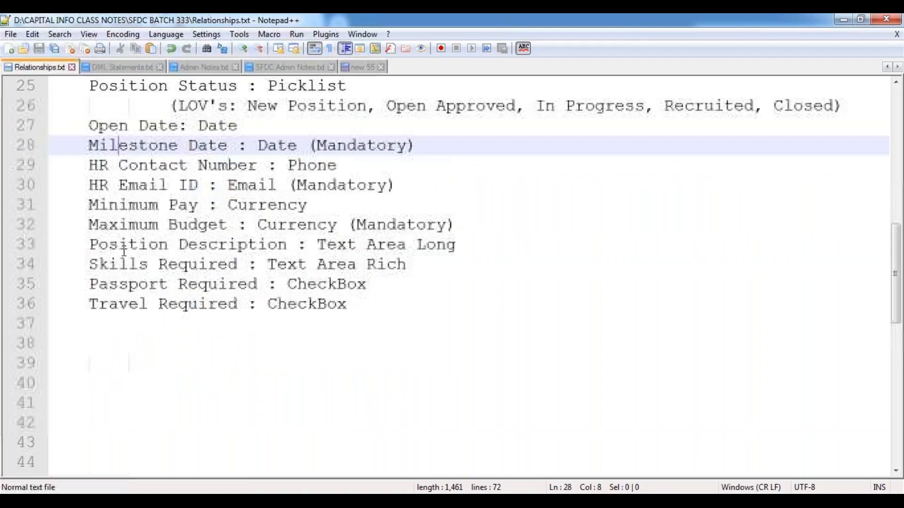
scroll(124, 250, up, 7)
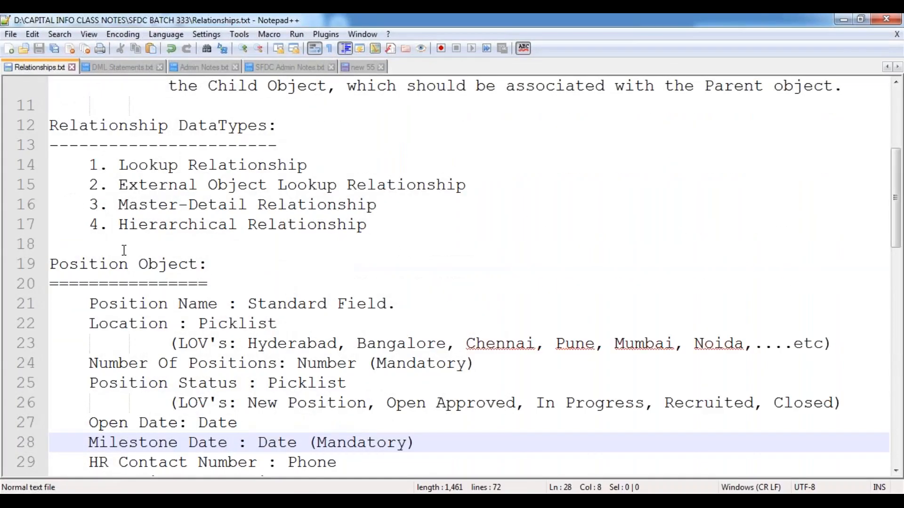
scroll(124, 250, down, 3)
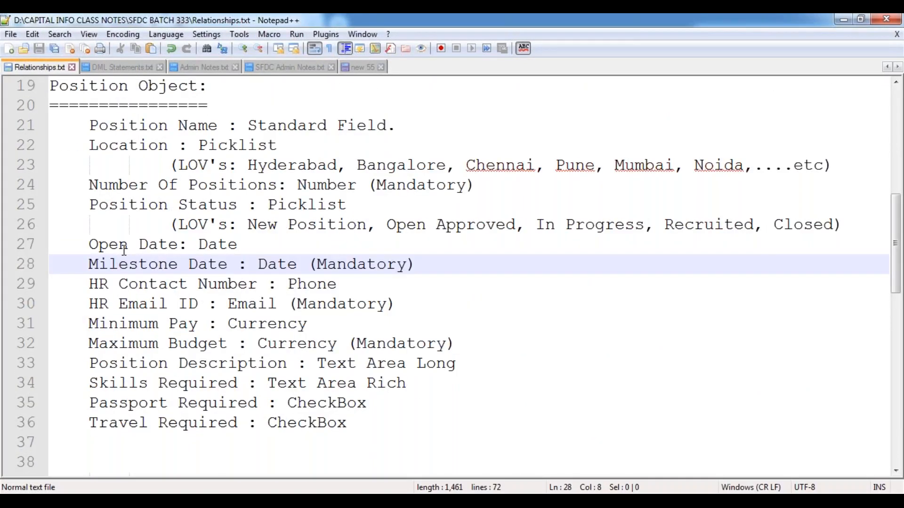
scroll(124, 250, down, 6)
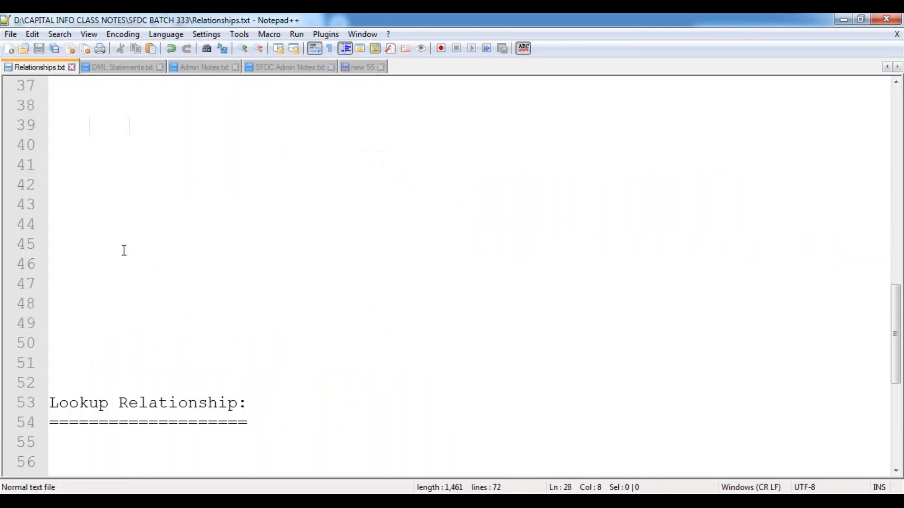
drag(52, 396, 251, 418)
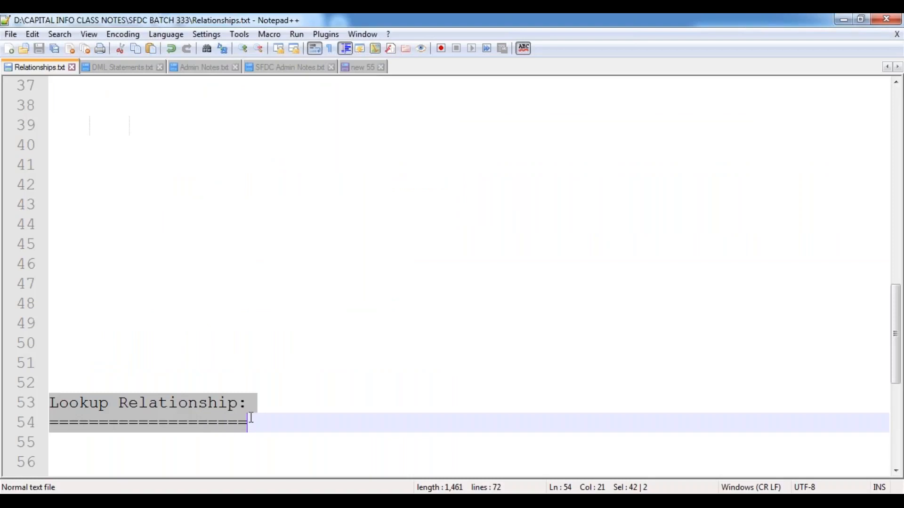
click(86, 304)
scroll(91, 304, up, 7)
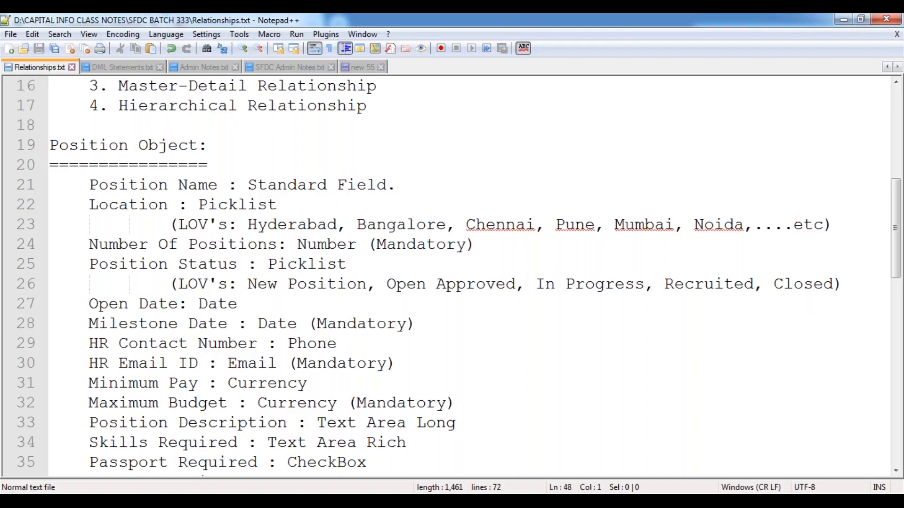
Step: Open Schema Builder from Salesforce Setup, clear all objects from the canvas, and show the Elements palette
mouse_move(126, 492)
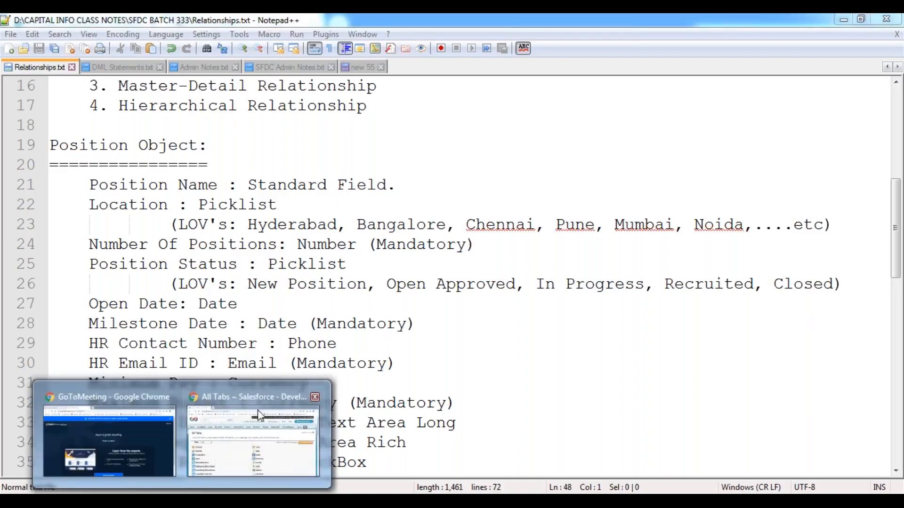
click(266, 396)
click(663, 121)
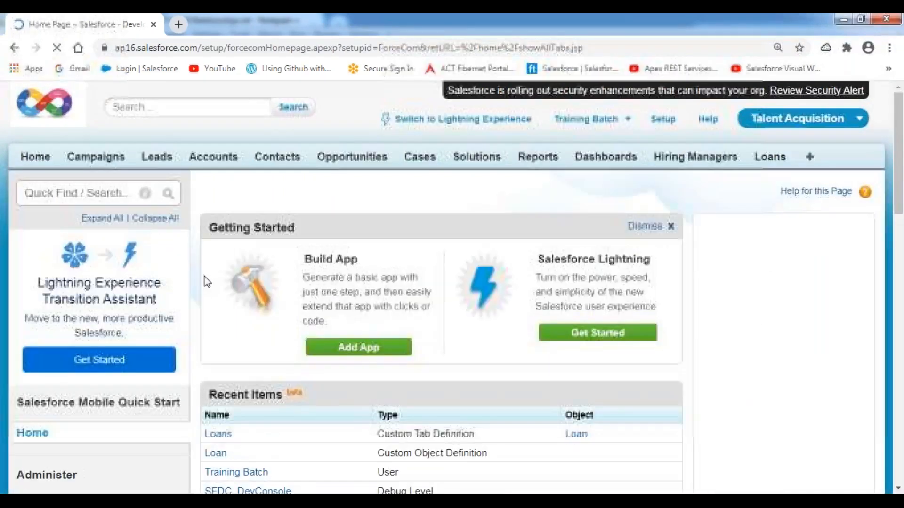
scroll(201, 278, down, 2)
scroll(145, 306, down, 10)
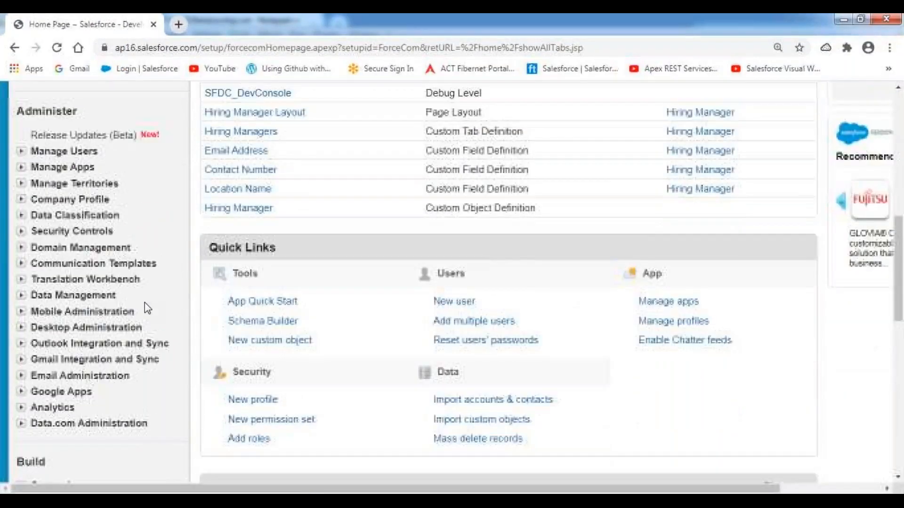
click(67, 306)
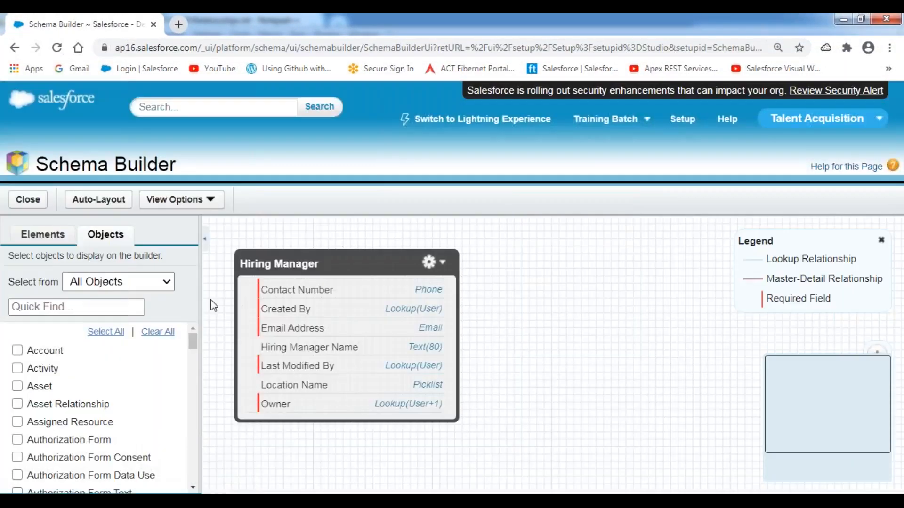
click(164, 333)
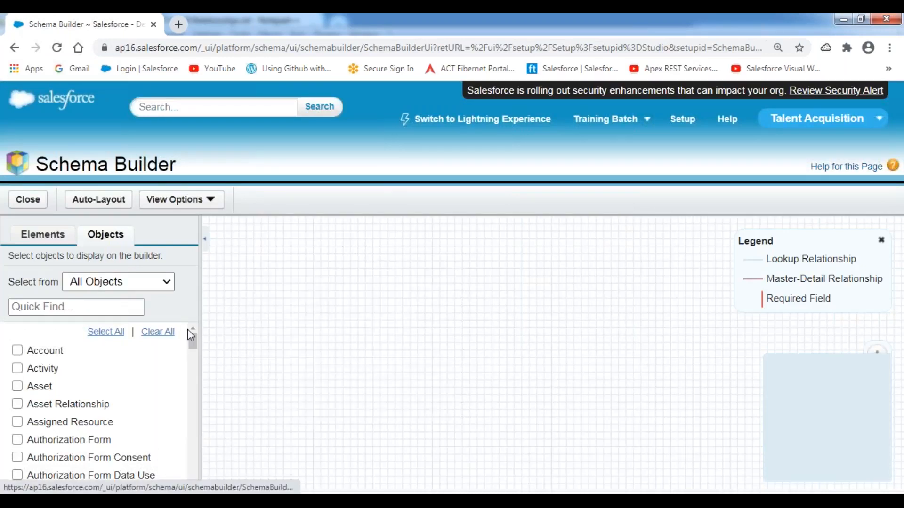
click(44, 239)
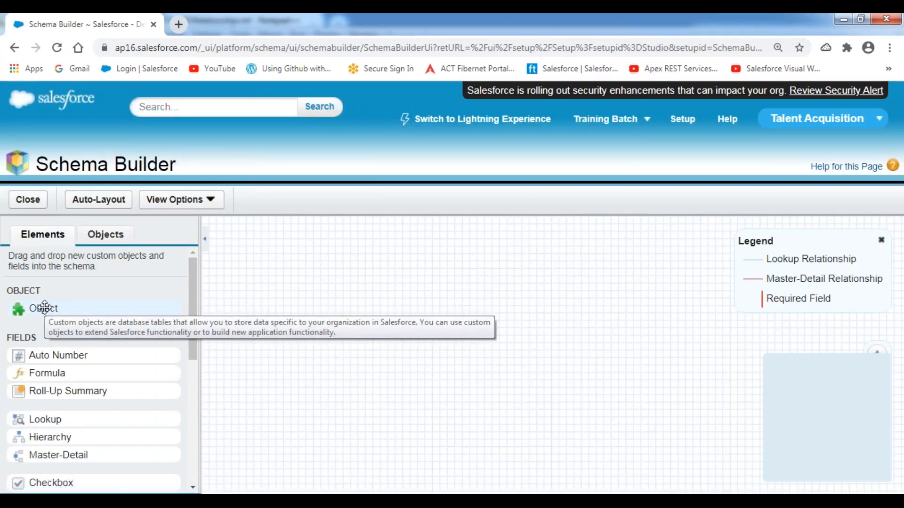
Step: Create a new custom object labelled Position with plural label Positions
drag(45, 307, 396, 282)
text(Position)
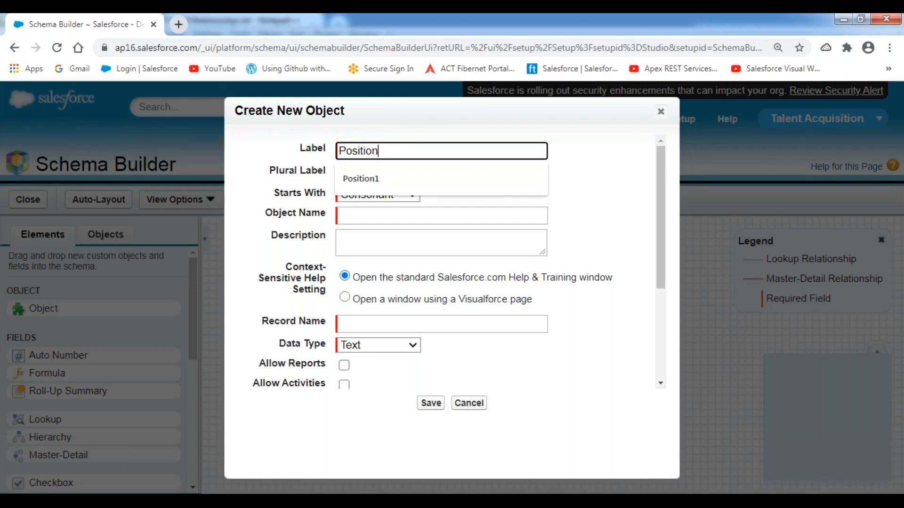
key(Tab)
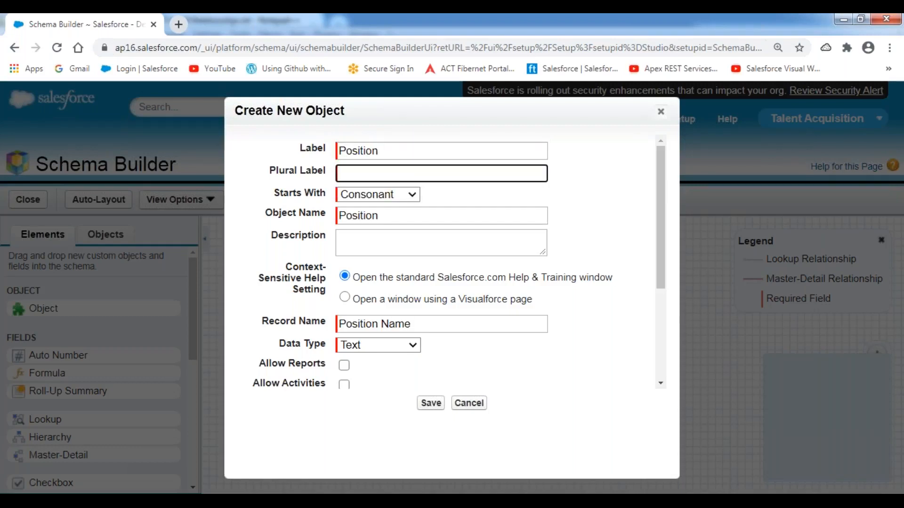
text(Posiotion)
key(BackSpace)
key(BackSpace)
key(BackSpace)
key(BackSpace)
key(BackSpace)
text(tion)
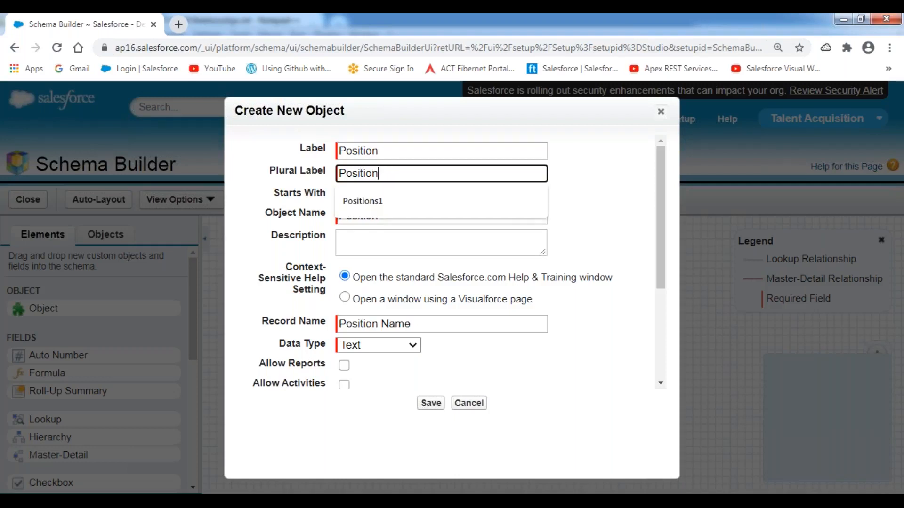
text(s)
key(Tab)
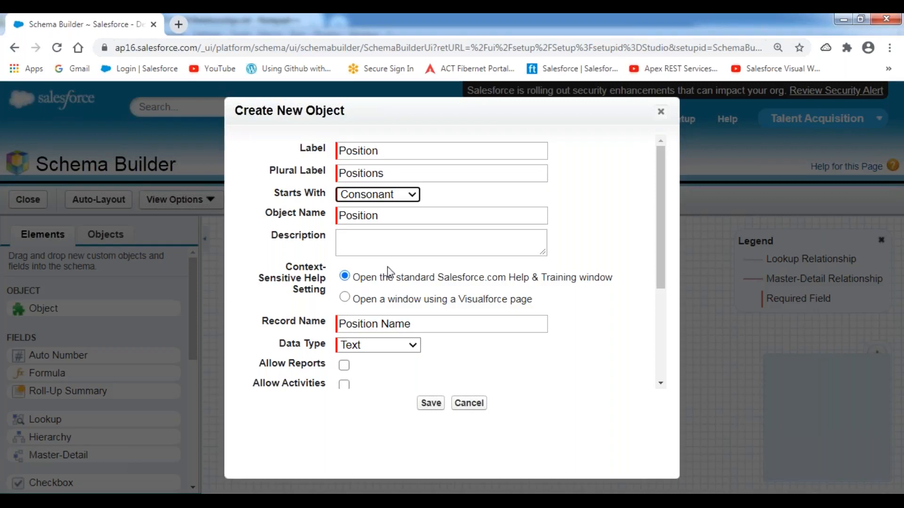
Step: Describe it as storing open positions information and enable reports, activities and field history tracking
scroll(388, 272, down, 1)
click(370, 172)
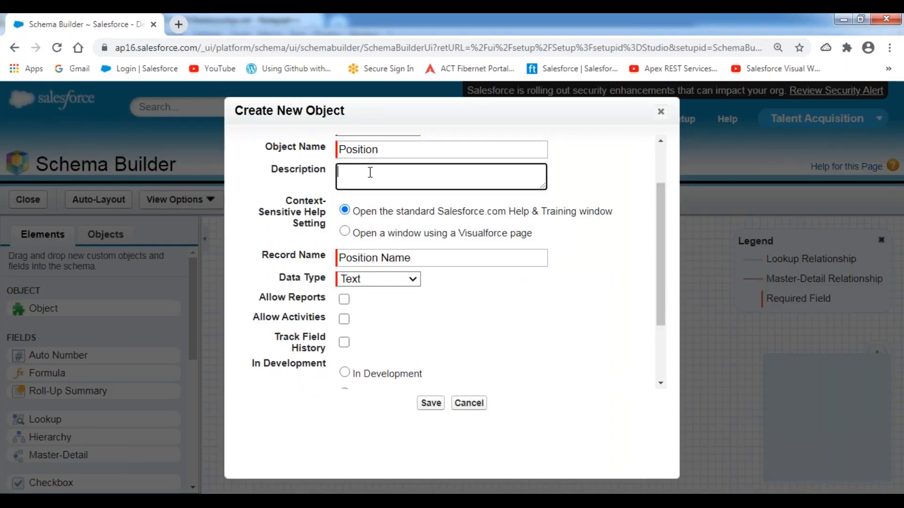
text(This object is used to store al)
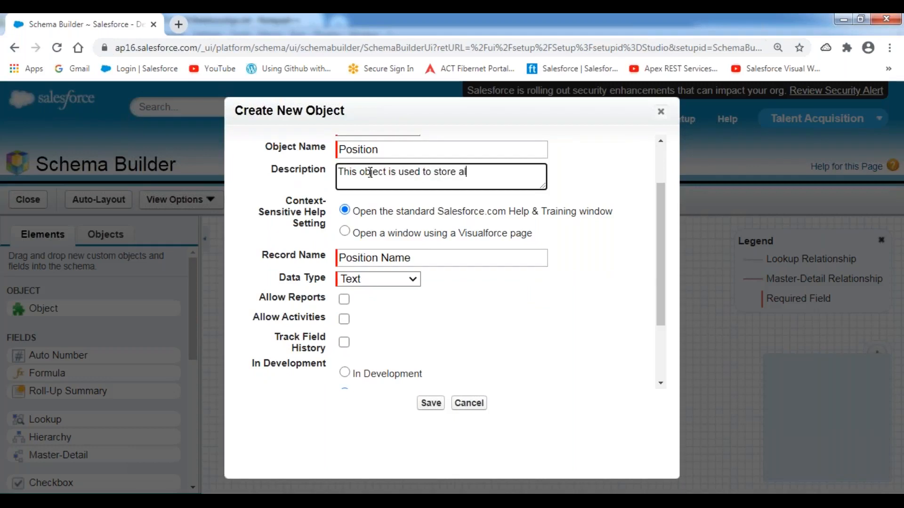
text(l the open positions ini)
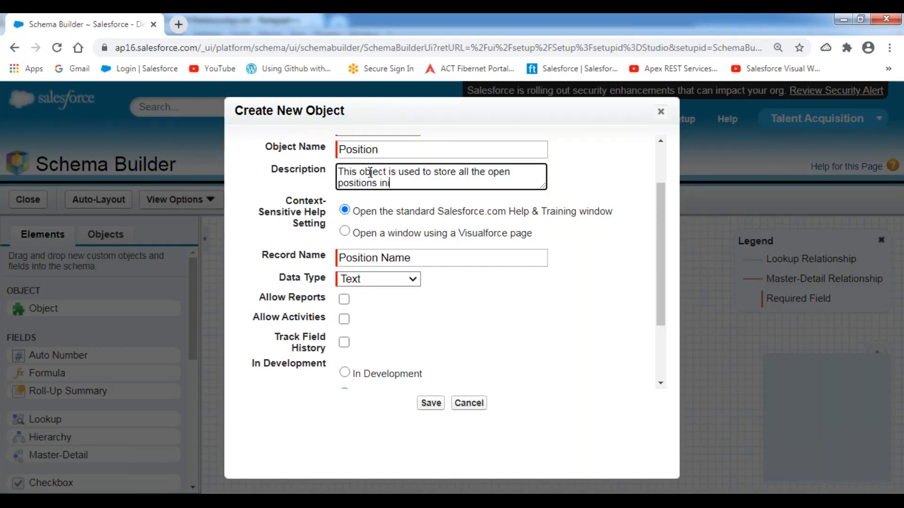
text(ormation.)
scroll(343, 291, down, 2)
click(344, 207)
click(345, 228)
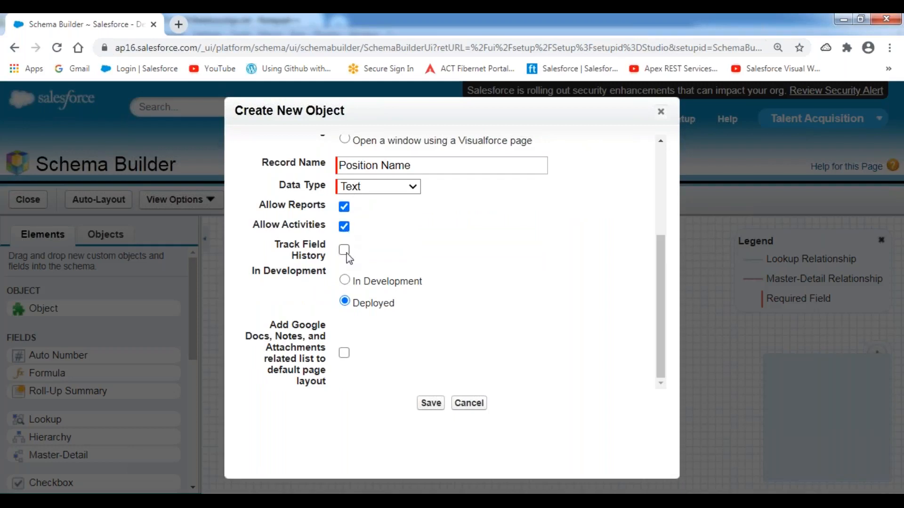
click(346, 253)
Step: Save Position with Notes and Attachments enabled, move it up-left, and bring up the notes
click(345, 353)
click(430, 406)
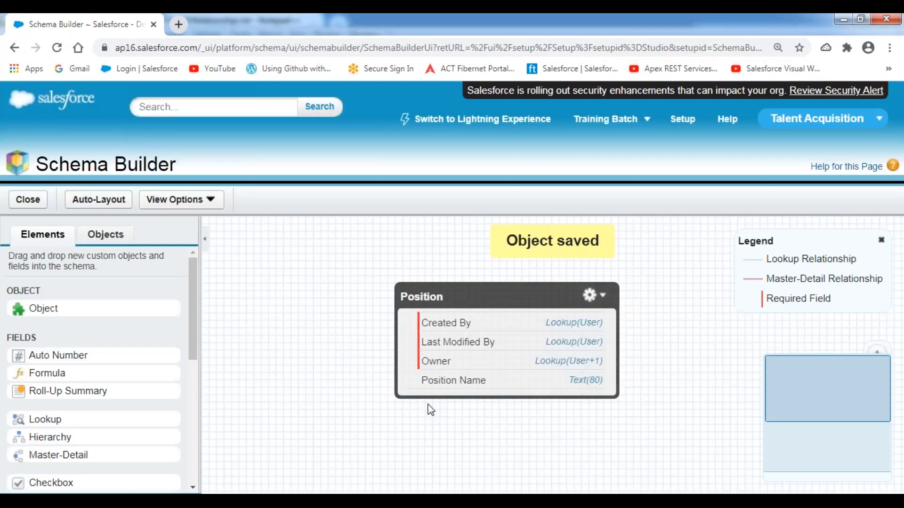
drag(523, 295, 469, 266)
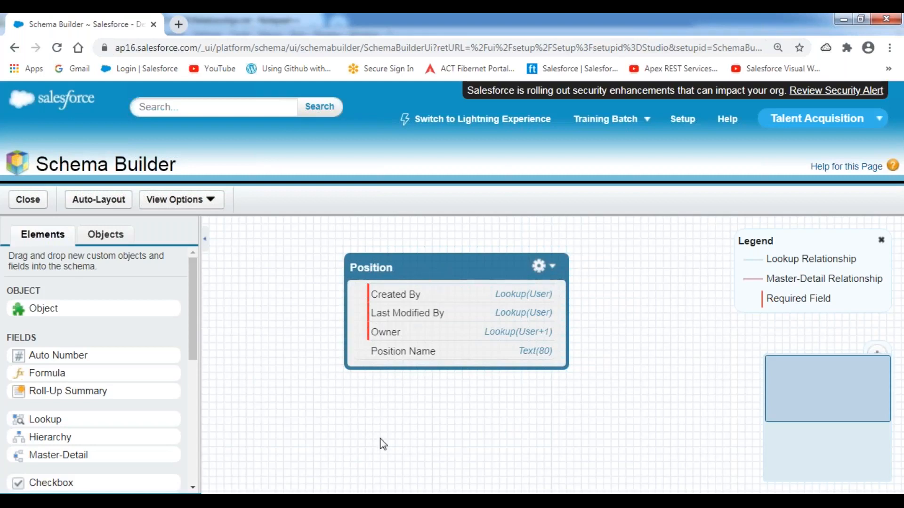
click(352, 500)
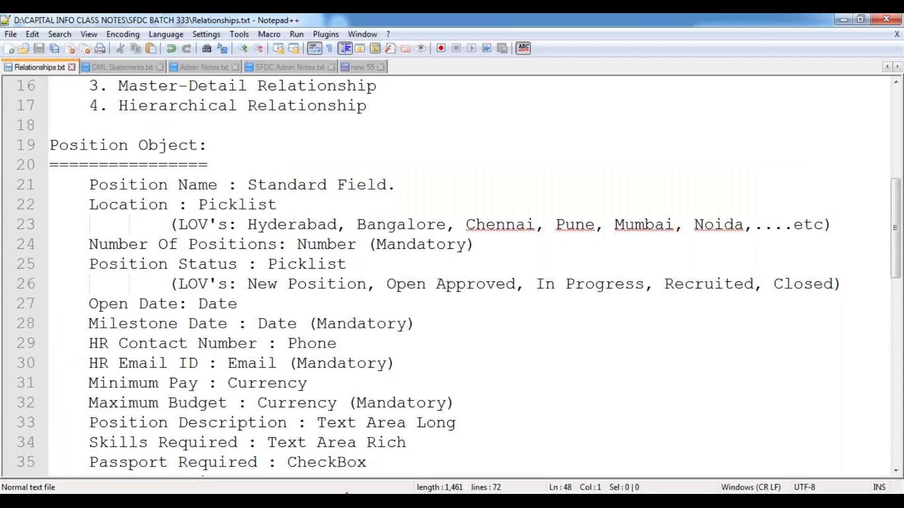
Step: Review the Position Name and Location : Picklist lines in the notes, then return to Schema Builder
drag(88, 205, 298, 203)
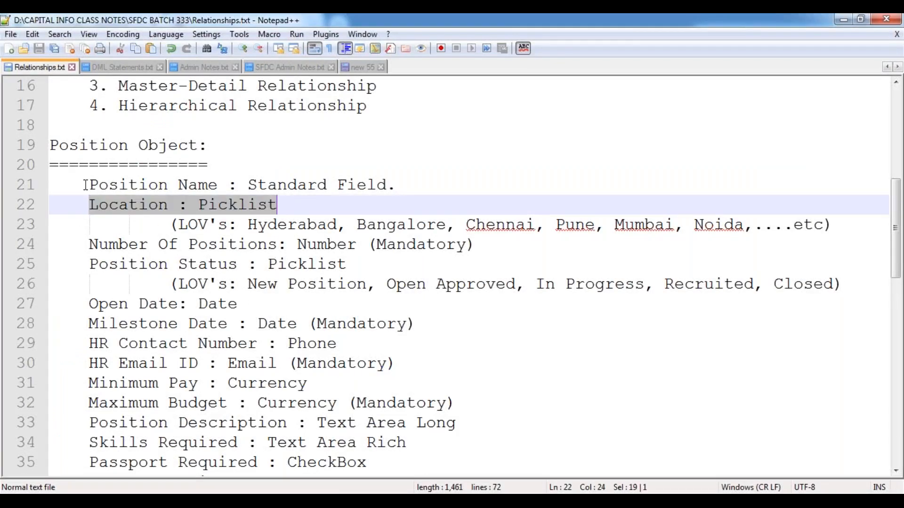
drag(91, 186, 397, 185)
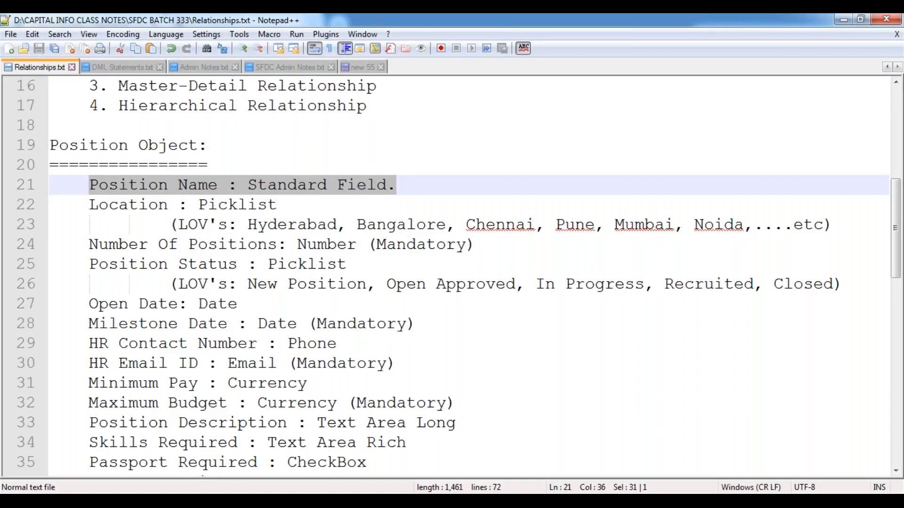
double_click(137, 204)
click(229, 230)
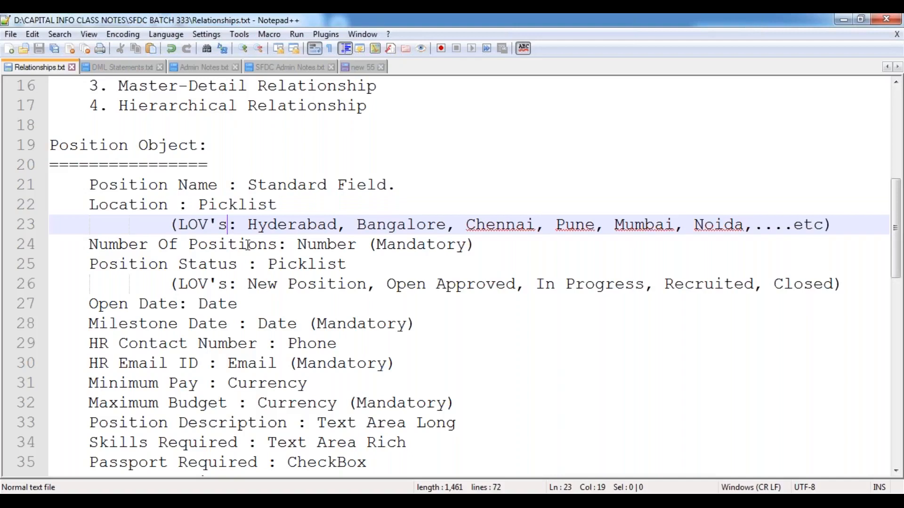
key(alt+Tab)
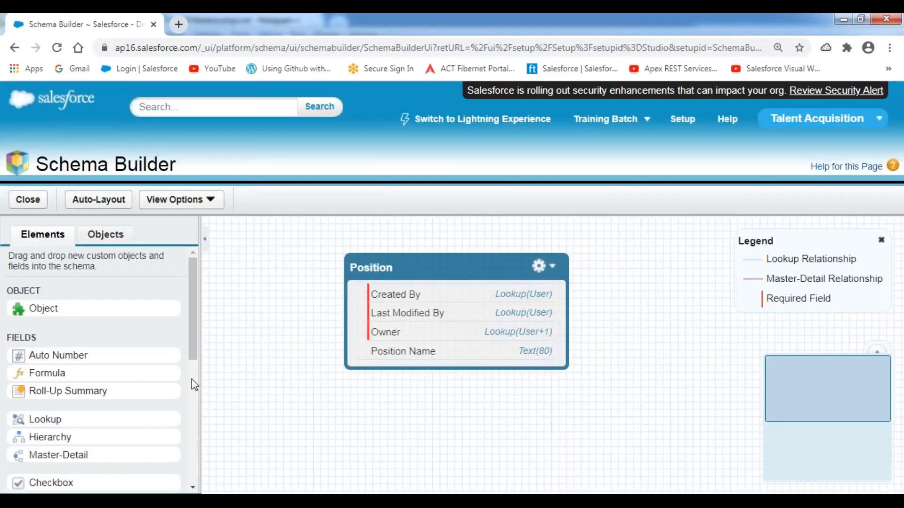
Step: Add a picklist field labelled Location to the Position object
drag(190, 293, 190, 412)
drag(48, 358, 410, 305)
text(Location)
key(BackSpace)
click(606, 221)
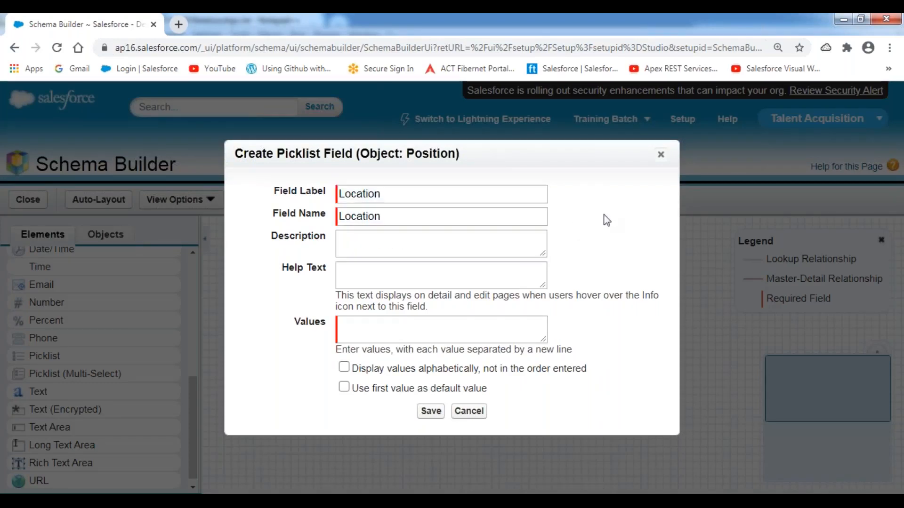
Step: Enter the values Hyderabad, Bangalore, Chennai, Pune, Mumbai, Noida, Delhi and Kochi, one per line
click(384, 332)
text(Hyderabad)
key(Return)
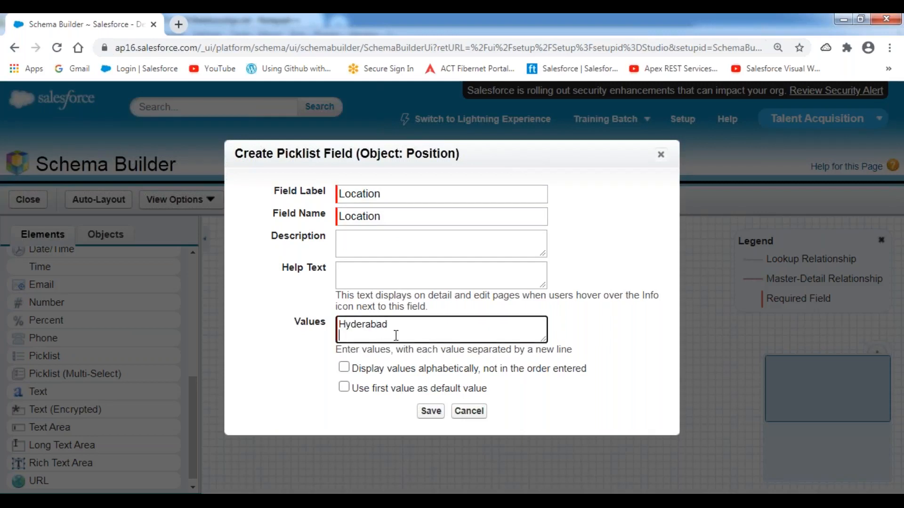
text(Bangalore)
key(Return)
text(Chennai)
key(Return)
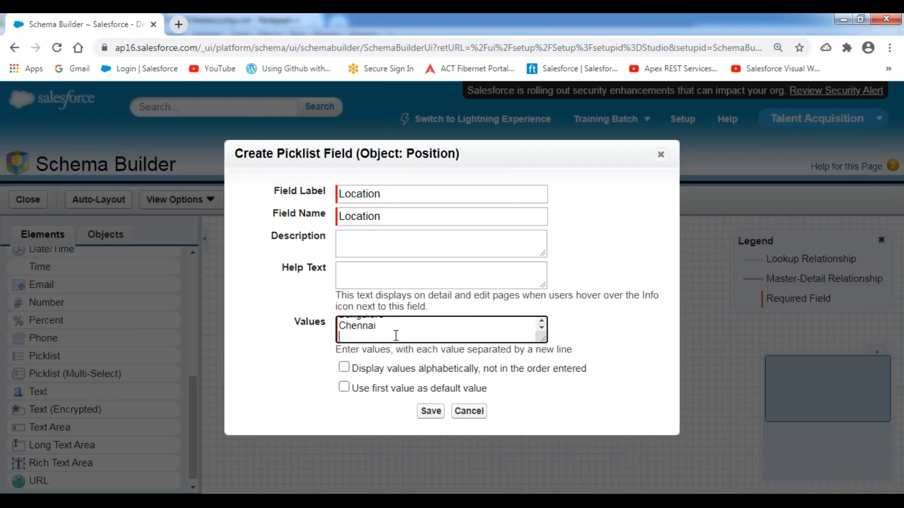
text(Pune)
key(Return)
text(Mumbai)
key(Return)
text(Noida)
key(Return)
text(Delhi)
key(Return)
text(Kochi)
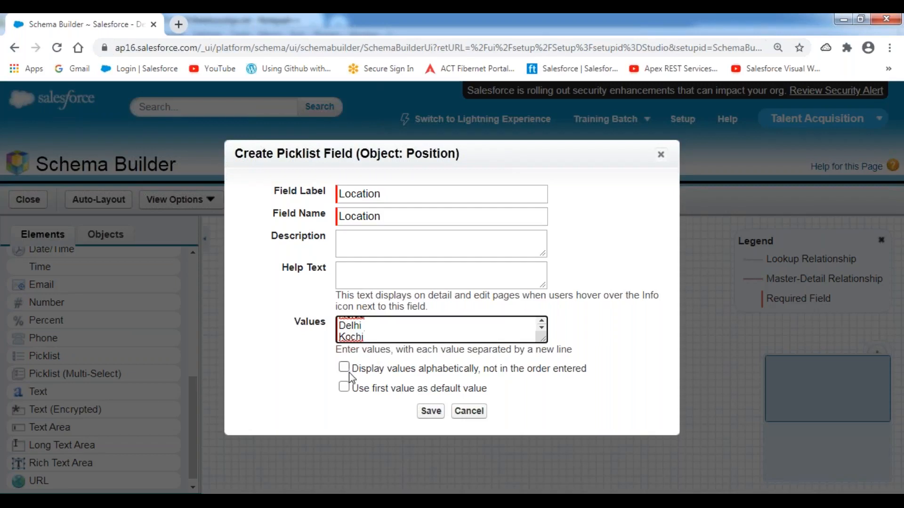
Step: Display the values alphabetically and save the Location picklist
drag(355, 370, 599, 370)
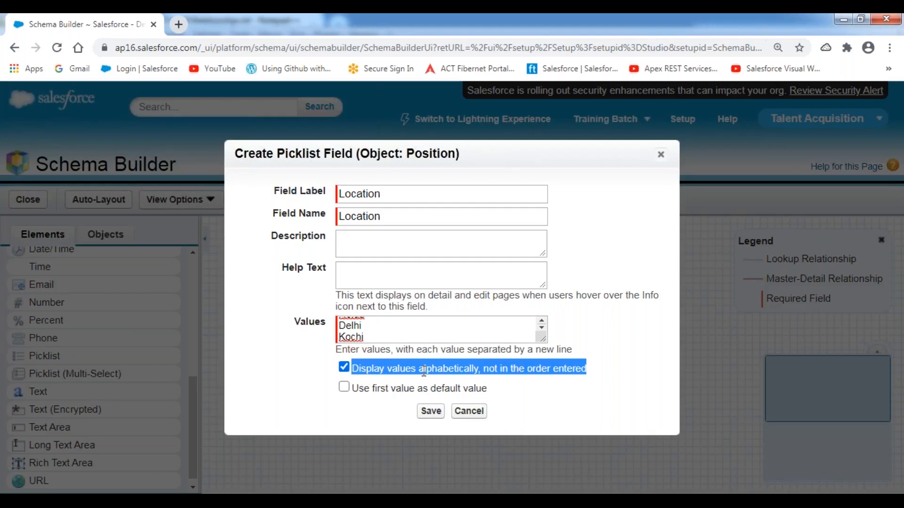
click(278, 370)
click(429, 412)
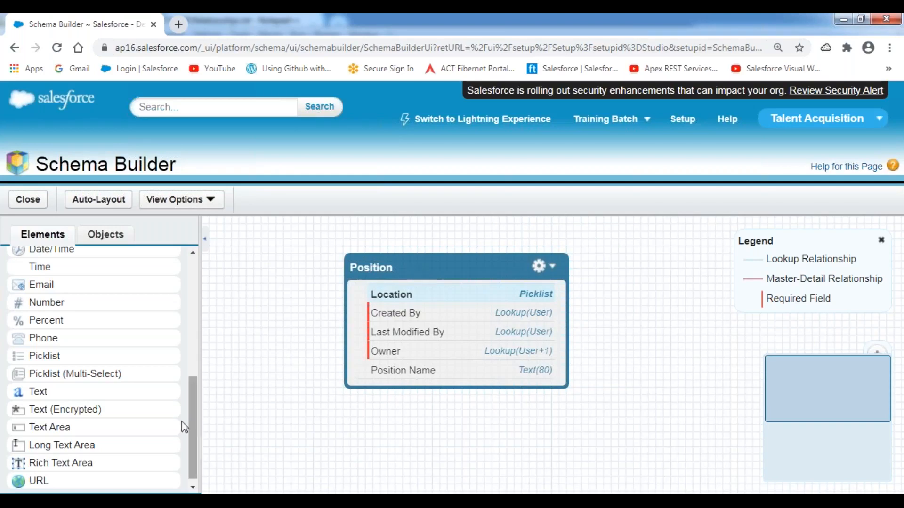
Step: Add a Number field labelled Number Of Positions with a length of 2
drag(197, 436, 196, 424)
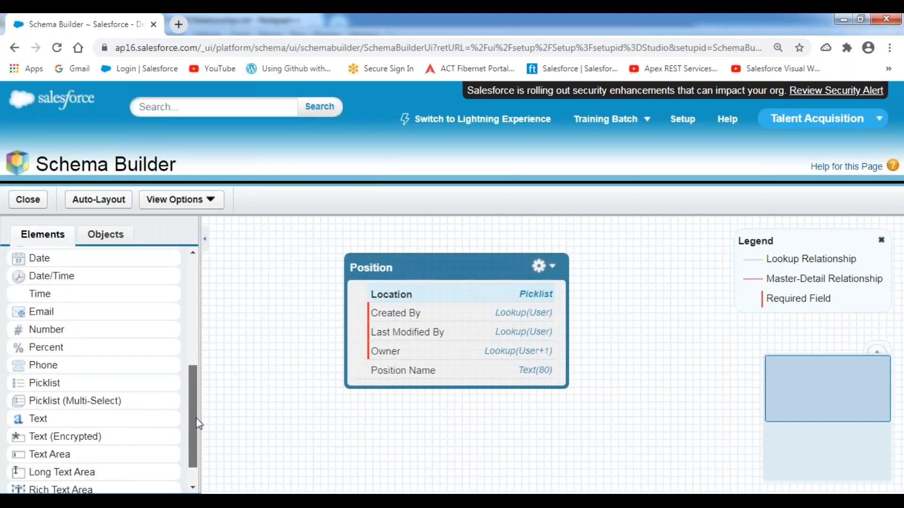
drag(42, 346, 381, 298)
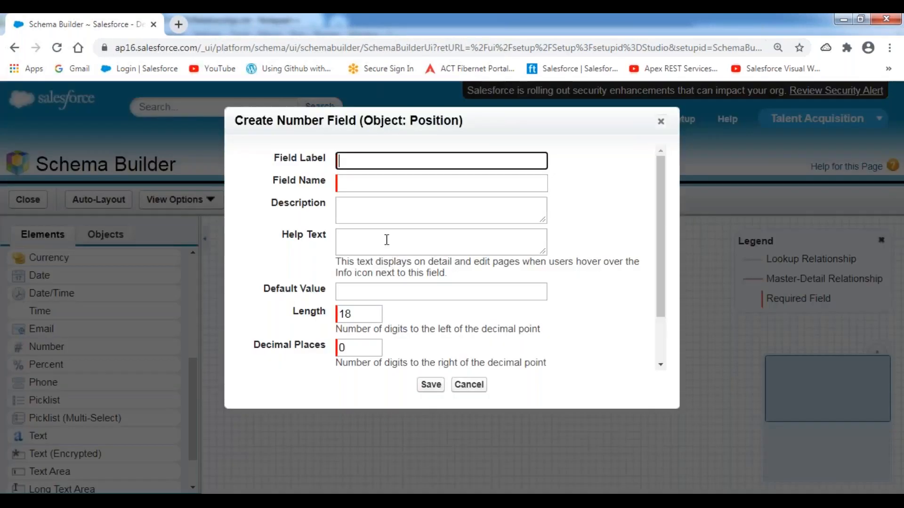
text(Number )
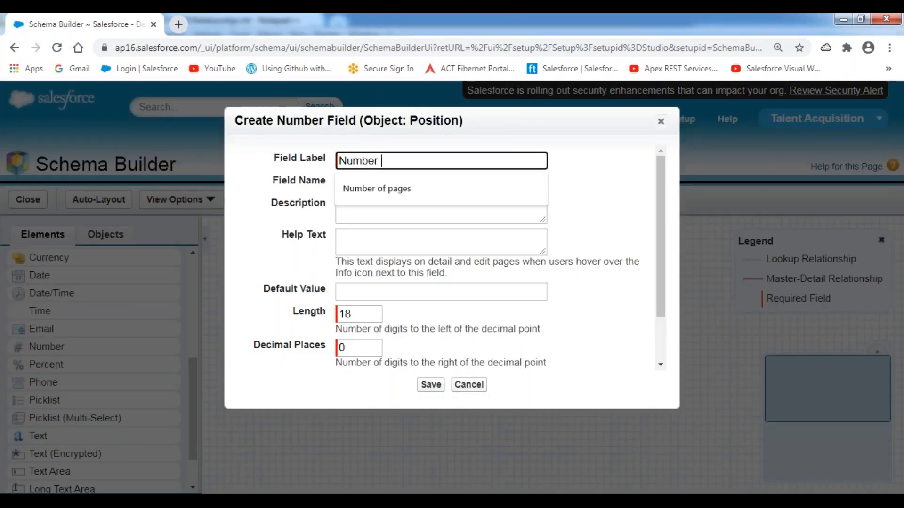
text(Of)
text(ositions)
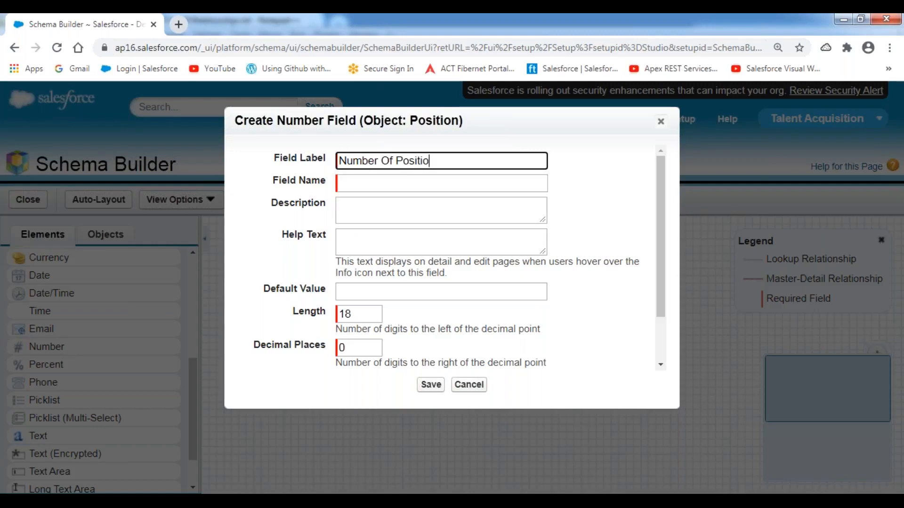
click(603, 210)
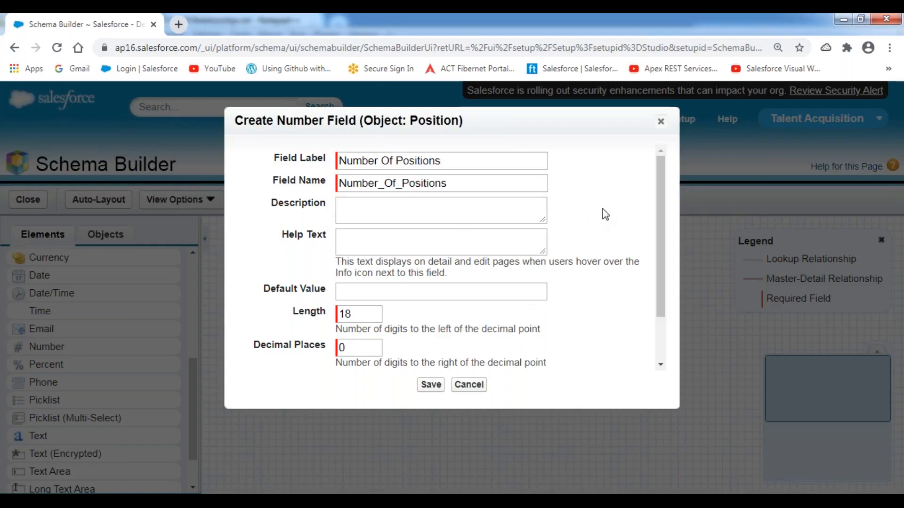
double_click(370, 315)
text(2)
click(523, 318)
Step: Make Number Of Positions required and save it
scroll(575, 294, down, 2)
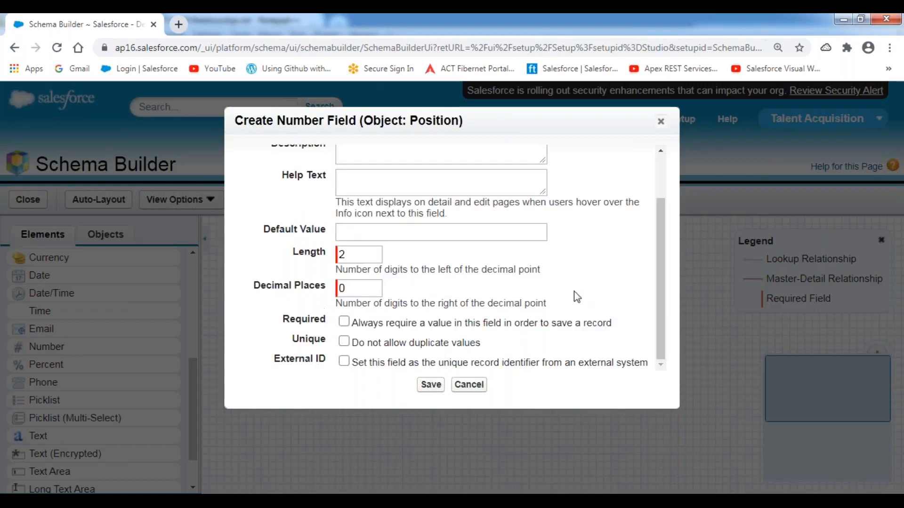
click(345, 324)
click(430, 388)
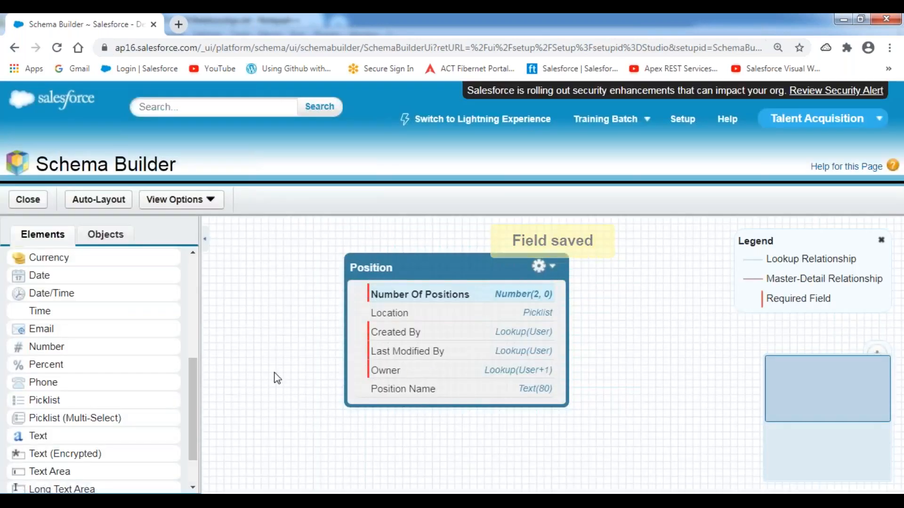
Step: Check Position Status as the next field in the notes, then return to Schema Builder
click(288, 501)
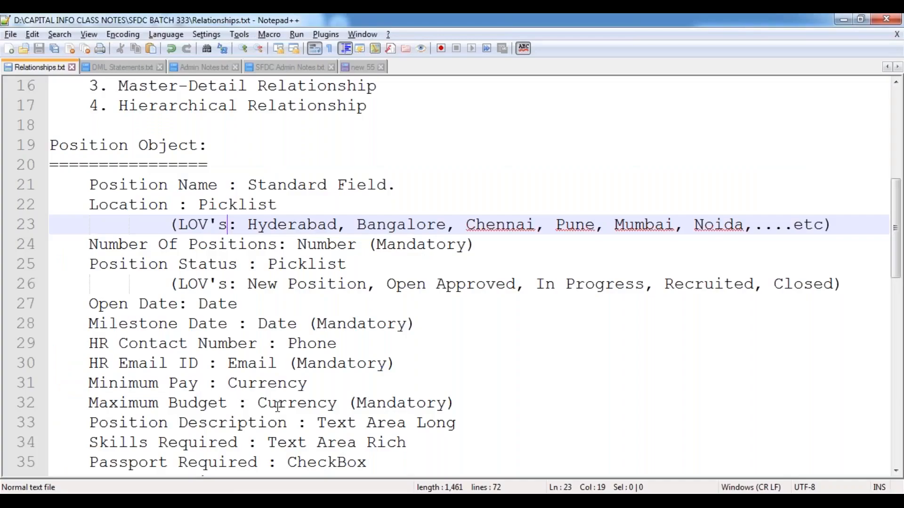
drag(83, 264, 266, 265)
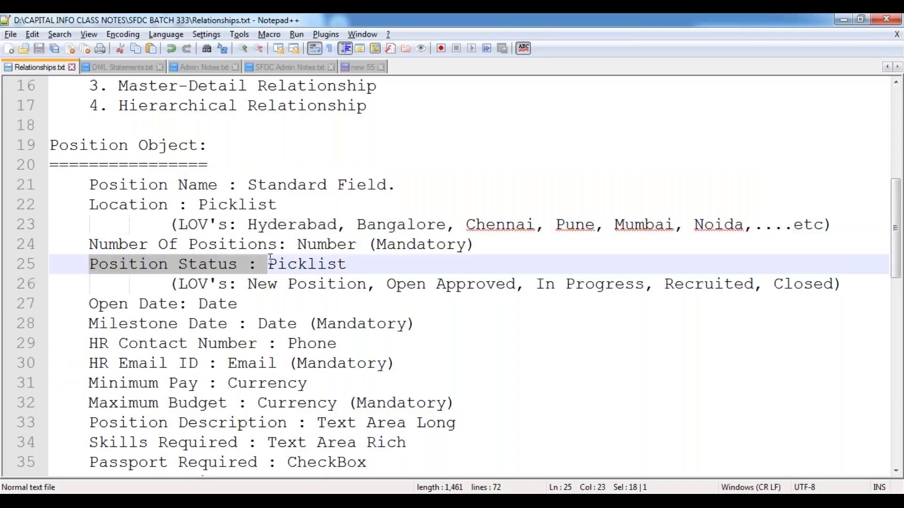
click(196, 323)
key(alt+Tab)
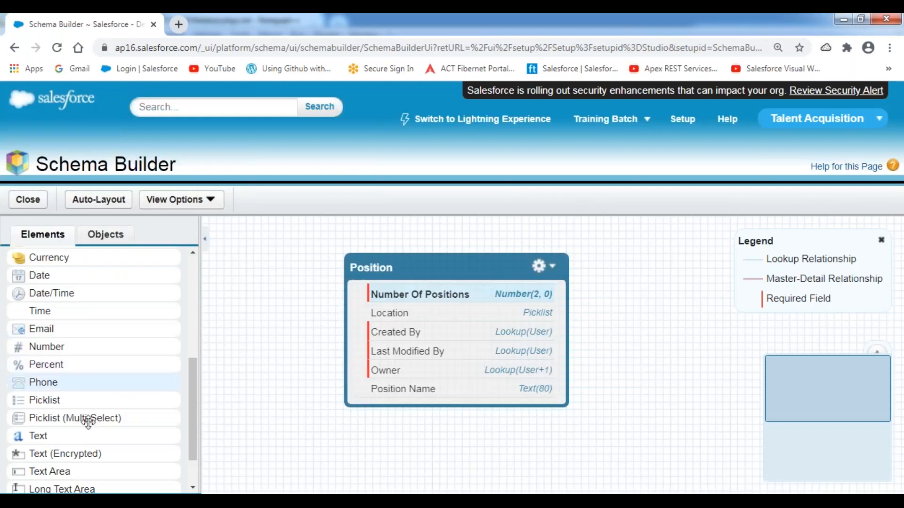
Step: Add a Position Status picklist with values New Position, Open Approved, In Progress, Recruited and Closed
drag(52, 401, 419, 325)
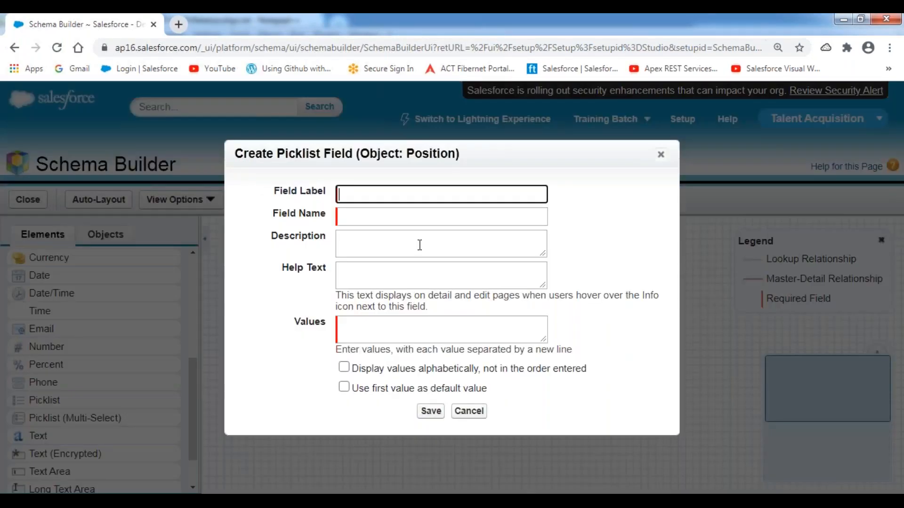
text(Position Status)
key(Tab)
key(Tab)
key(Tab)
key(Tab)
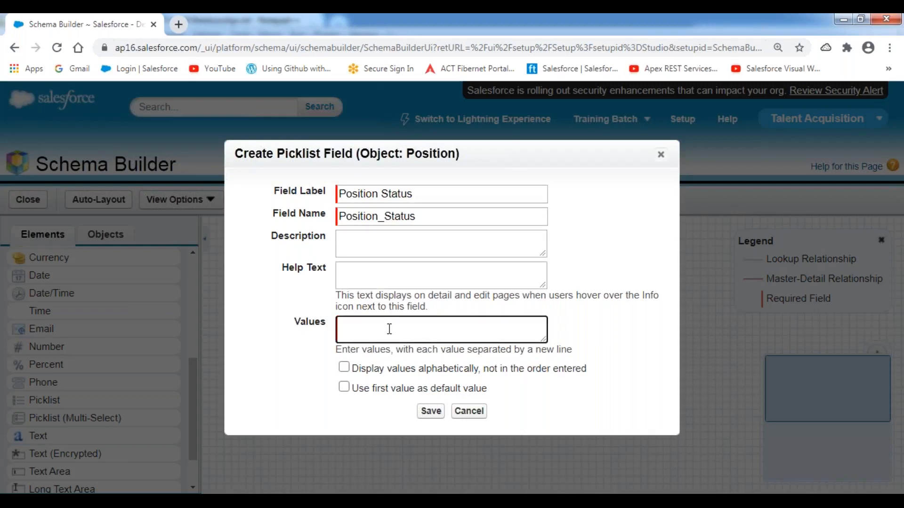
text(New Position)
key(Return)
text(Apr)
text(Open App)
text(roved)
key(Return)
text(In Progres)
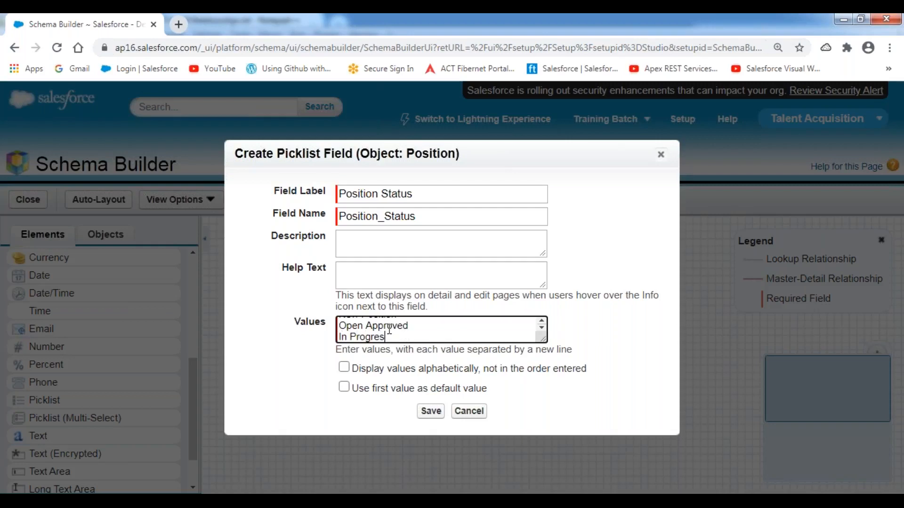
text(s)
key(Return)
text(Recruited)
key(Return)
text(Closed)
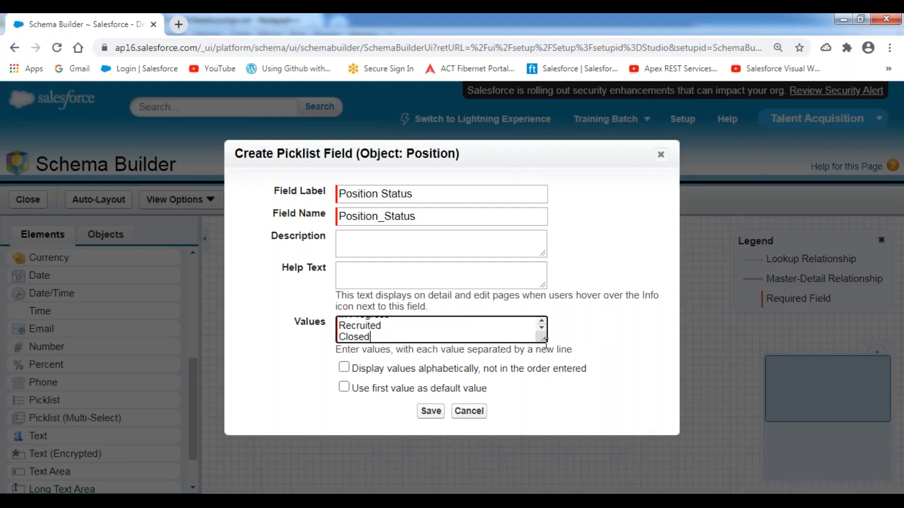
Step: Use the first value as default so New Position becomes the default status
drag(543, 339, 564, 372)
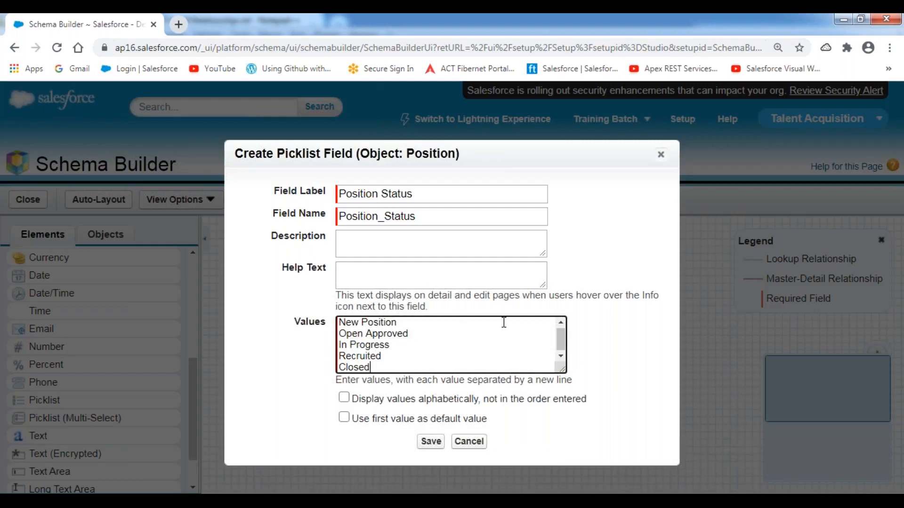
click(392, 21)
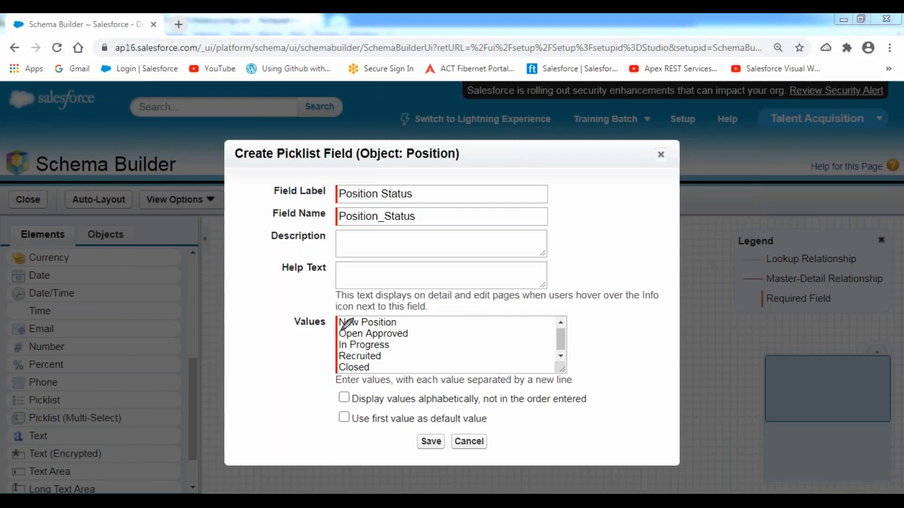
mouse_move(335, 330)
mouse_down()
mouse_move(401, 326)
mouse_move(401, 314)
mouse_move(332, 321)
mouse_move(333, 333)
mouse_up()
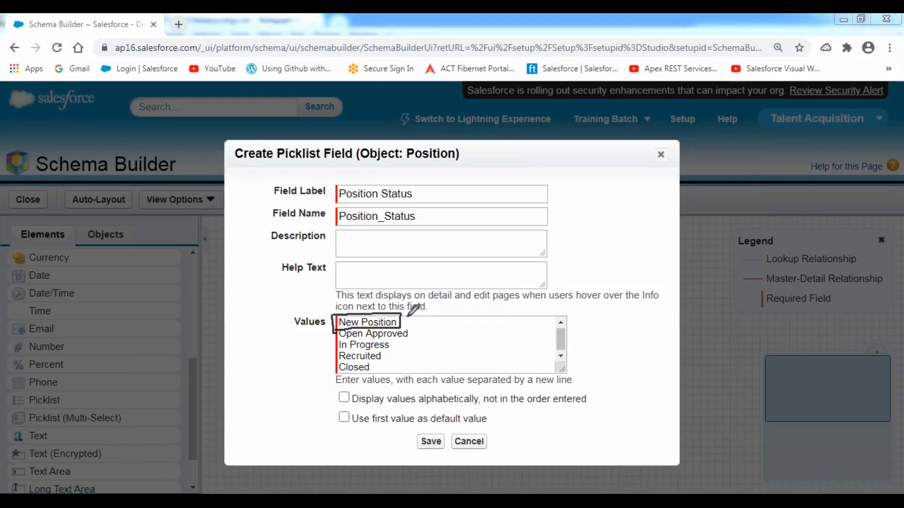
drag(404, 317, 429, 306)
mouse_move(334, 432)
mouse_down()
mouse_move(471, 432)
mouse_move(492, 407)
mouse_move(329, 410)
mouse_move(330, 432)
mouse_move(365, 431)
mouse_up()
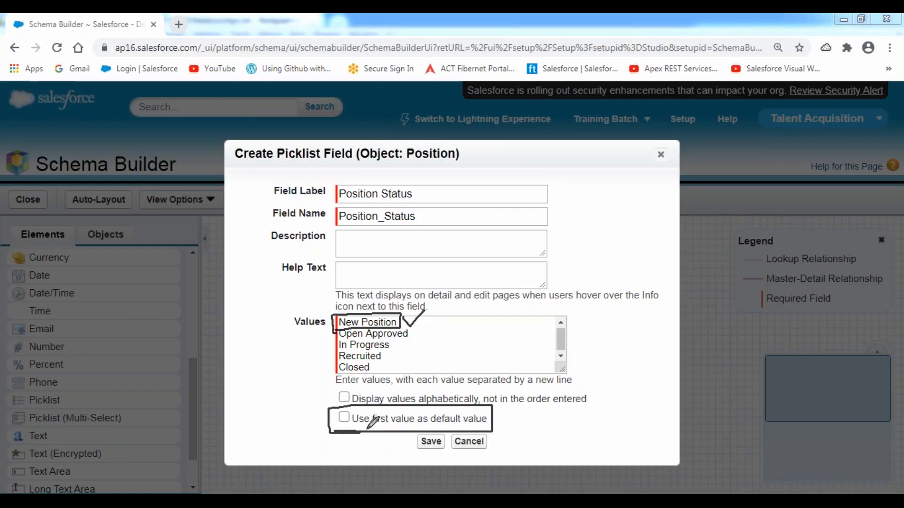
click(356, 418)
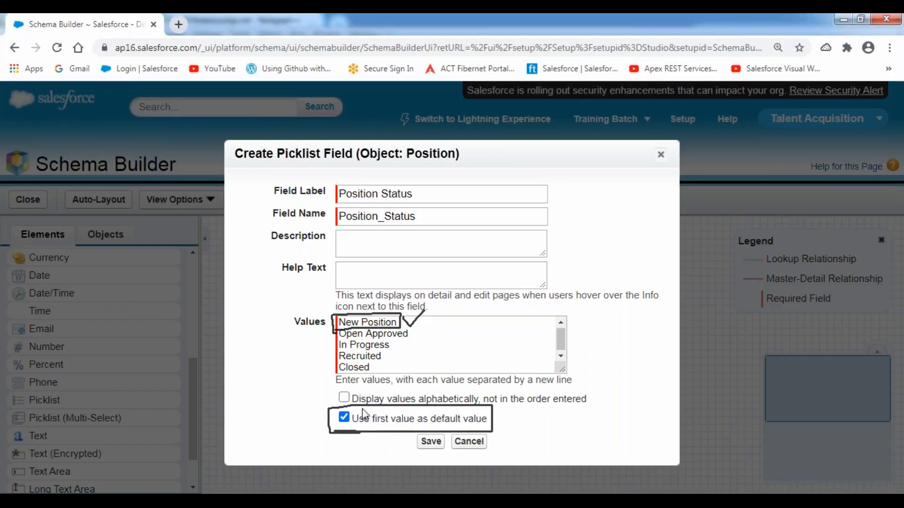
Step: Save the Position Status field, clear the annotations, and glance at the notes before returning
click(430, 443)
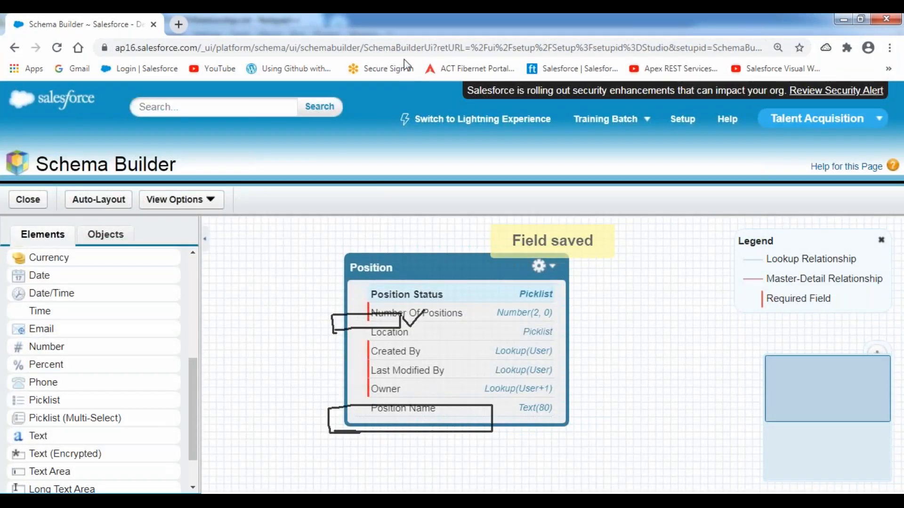
click(380, 112)
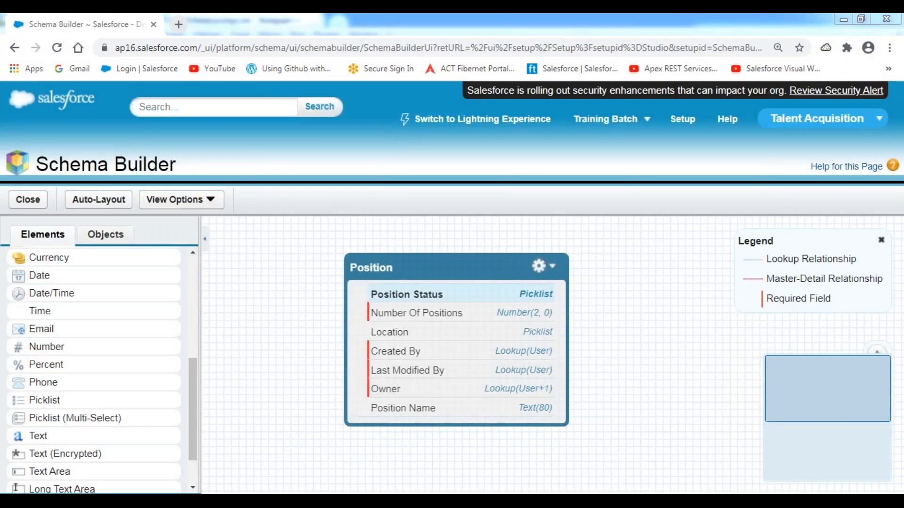
key(alt+Tab)
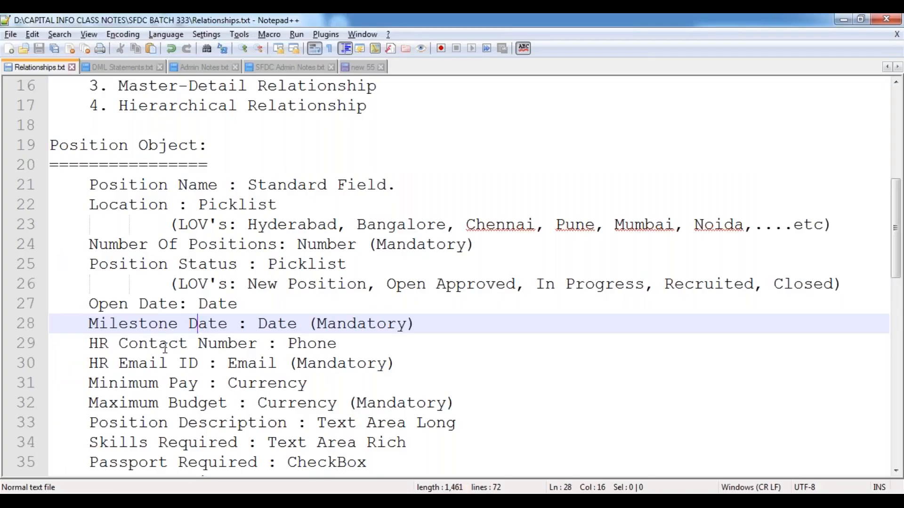
key(alt+Tab)
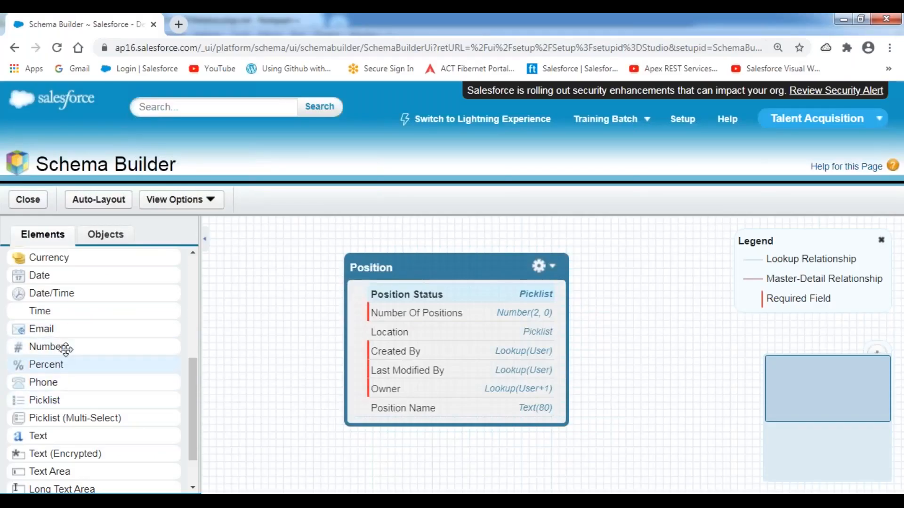
Step: Add a Date field labelled 'Open Date' to Position and save it
drag(44, 275, 395, 324)
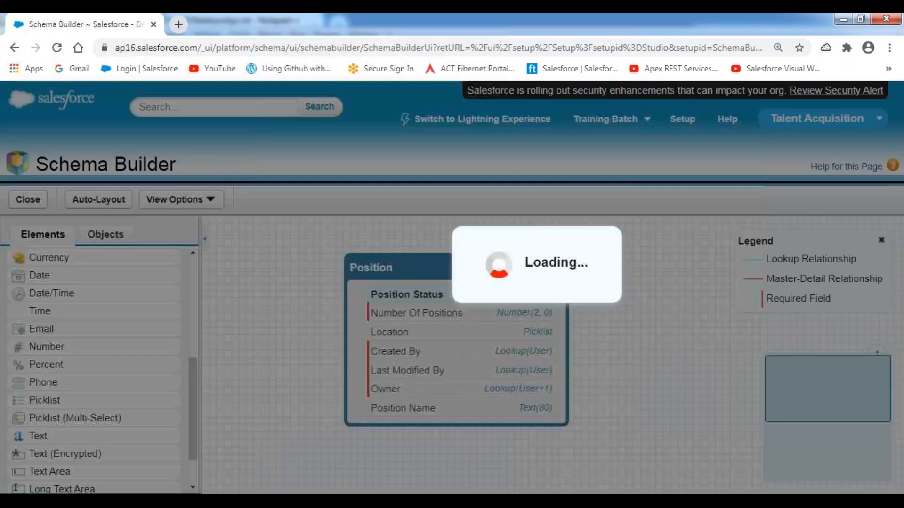
text(O)
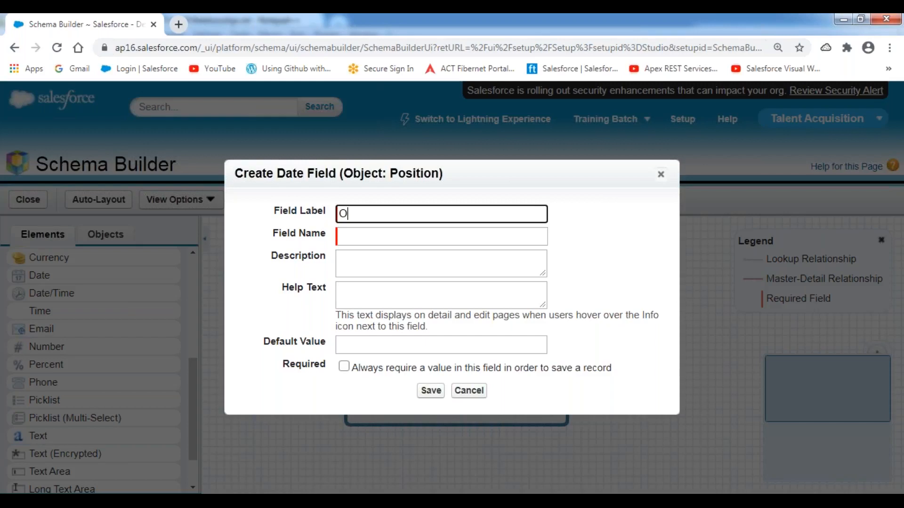
text(pen Date)
click(434, 390)
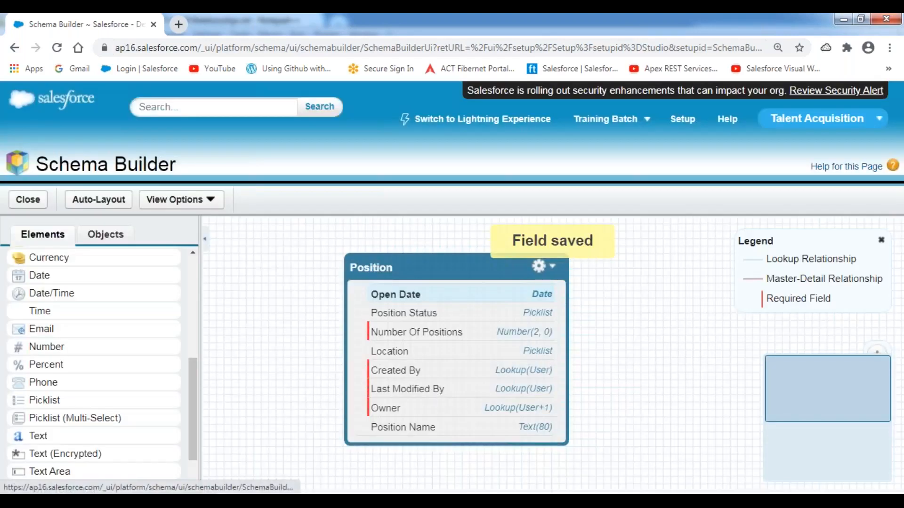
Step: Add a Date field labelled 'Milestone Date' to Position, marked always required, and save it
drag(42, 276, 405, 340)
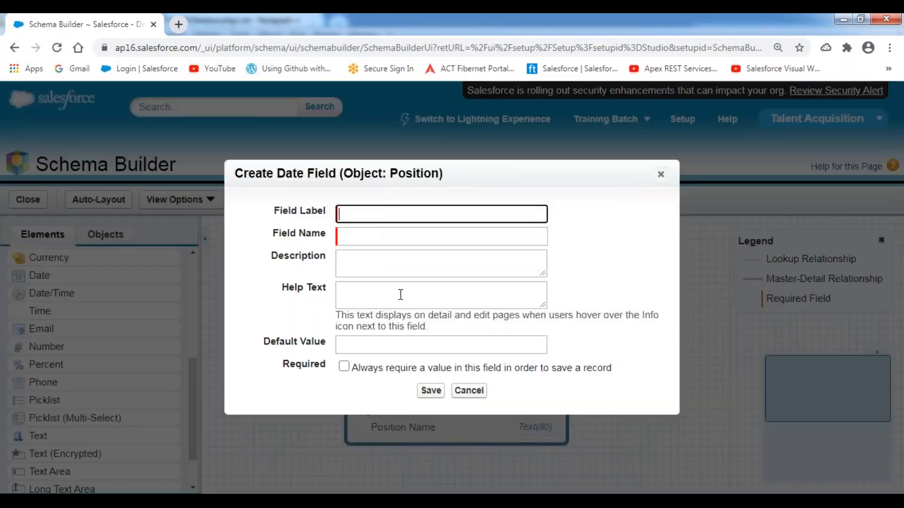
text(Milestone Date)
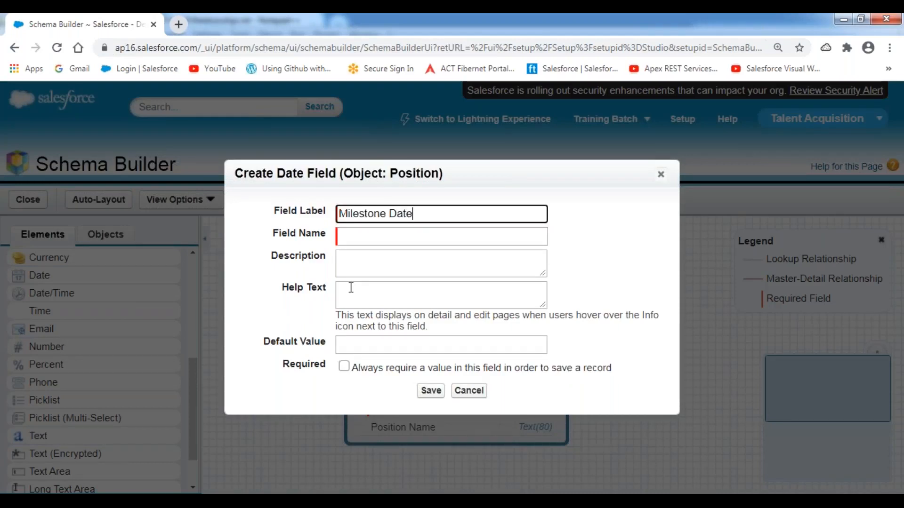
click(646, 292)
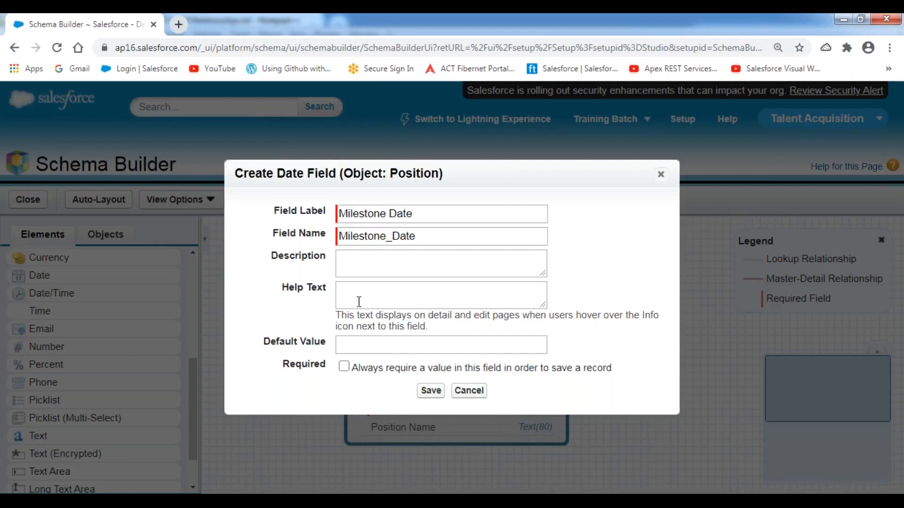
click(345, 367)
click(432, 391)
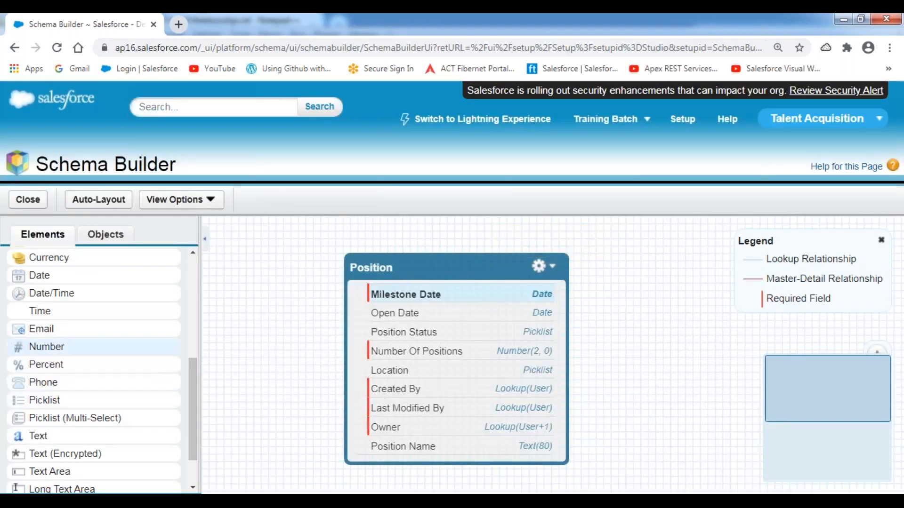
Step: Create the 'Minimum Pay' Currency field on Position with length 10 and save it
drag(60, 257, 398, 342)
text(Mini)
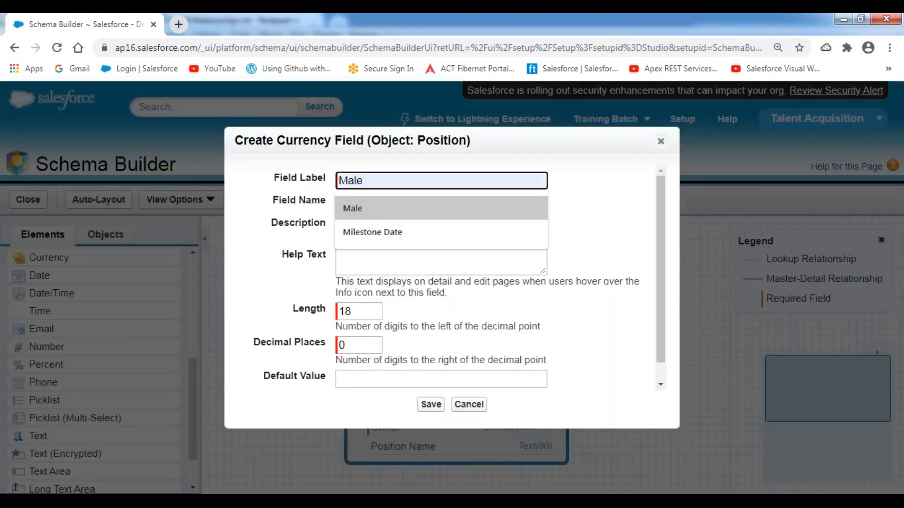
text(mum Pay)
click(281, 288)
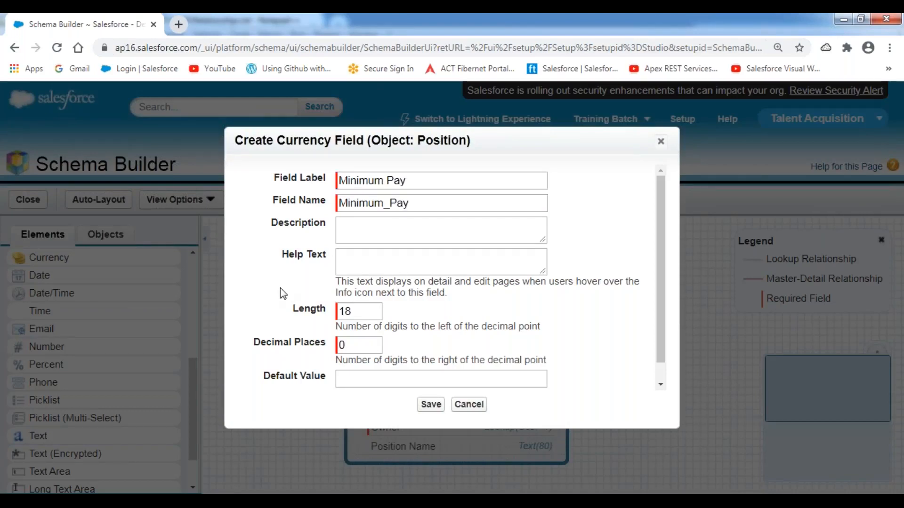
drag(369, 311, 323, 311)
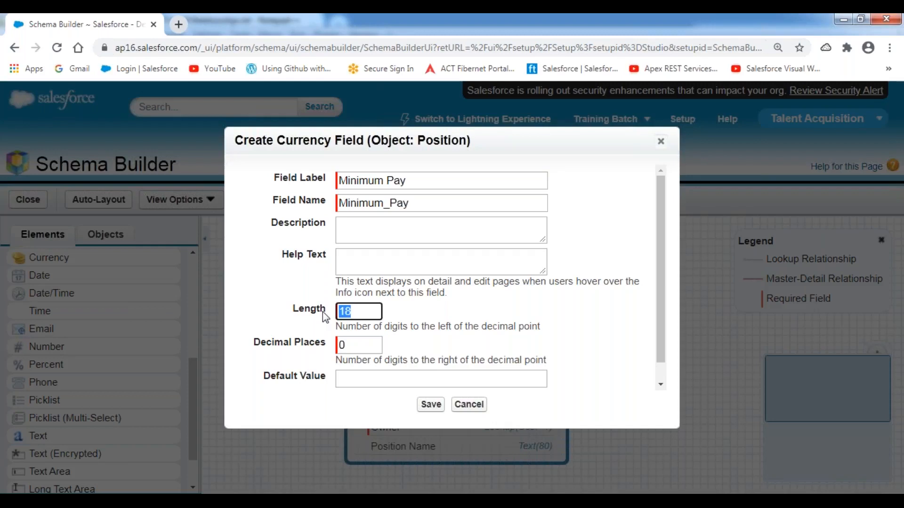
text(10)
click(285, 304)
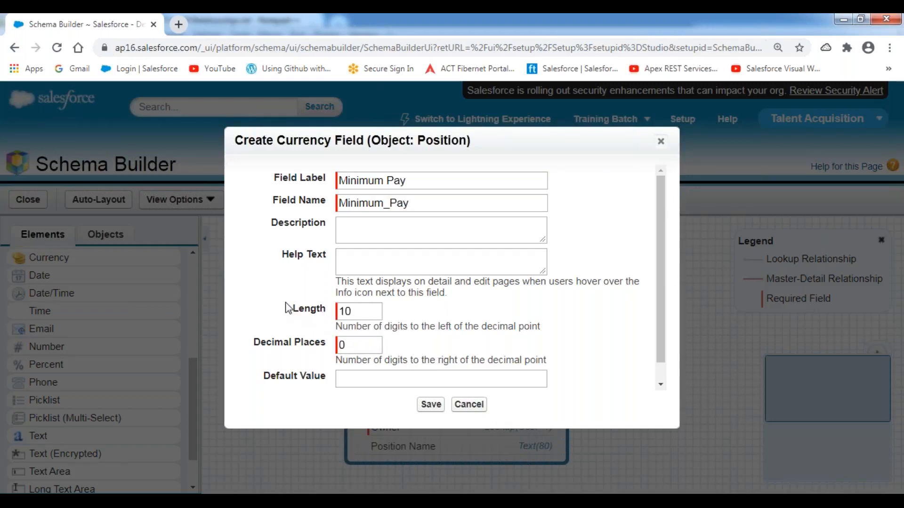
click(431, 406)
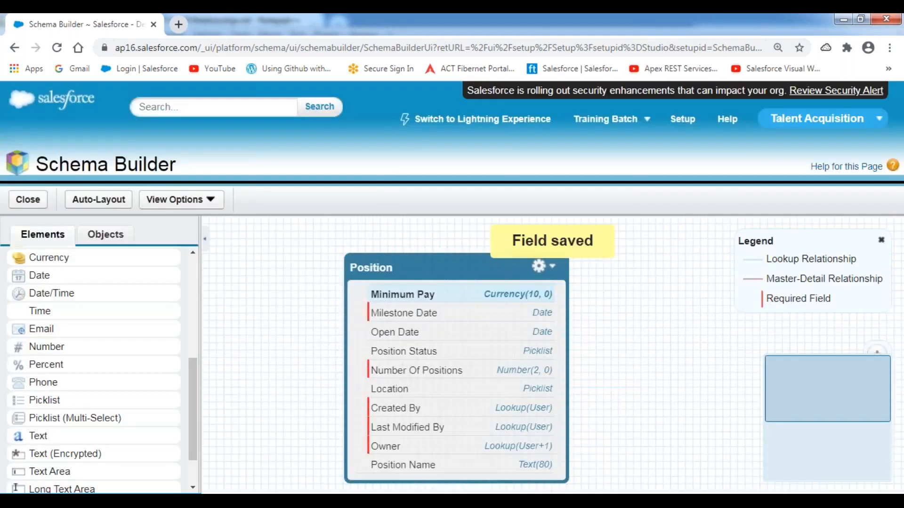
Step: Create the 'Maximum Budget' Currency field with length 10, mark it required, and save
drag(41, 257, 430, 360)
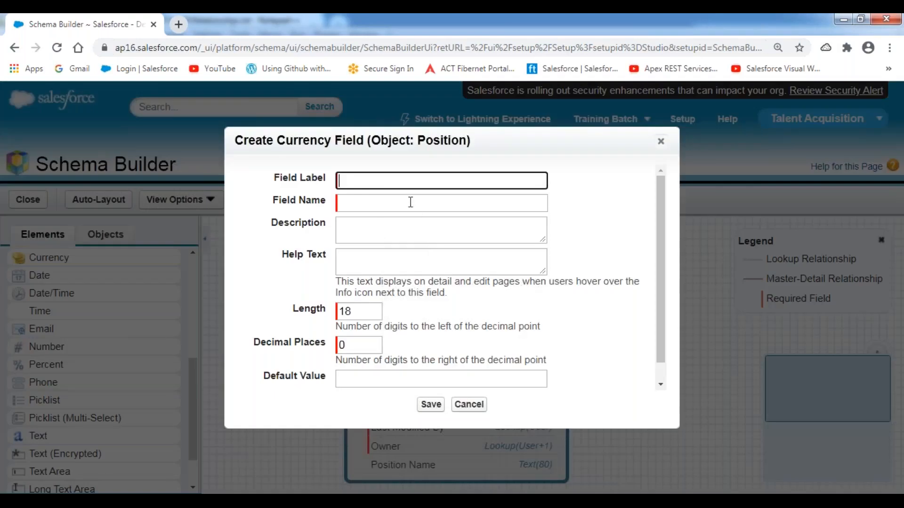
text(Maximum Budget)
click(631, 227)
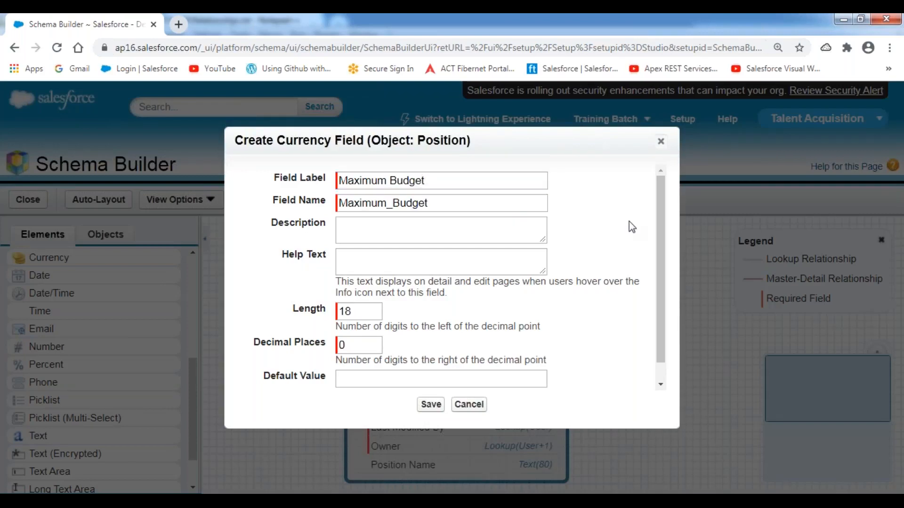
drag(380, 311, 311, 312)
text(0)
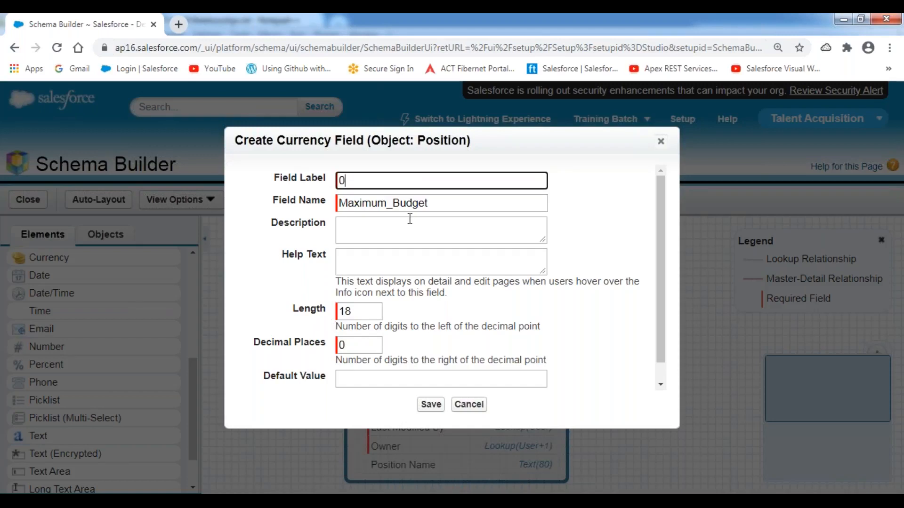
text(Ma)
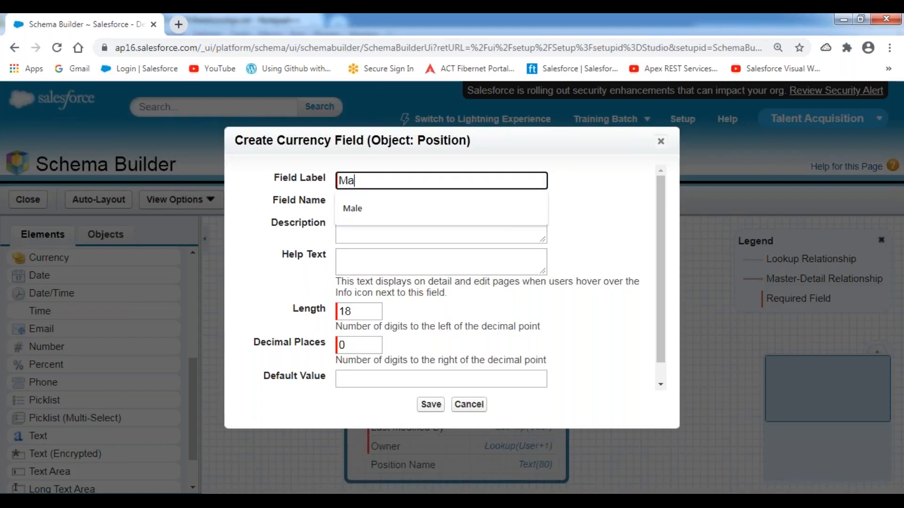
text(ximum Budget)
click(620, 272)
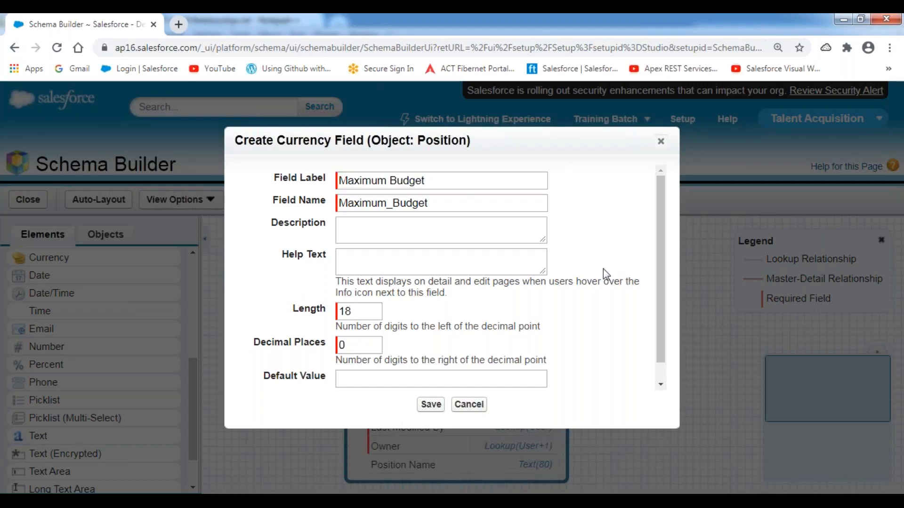
double_click(365, 312)
text(10)
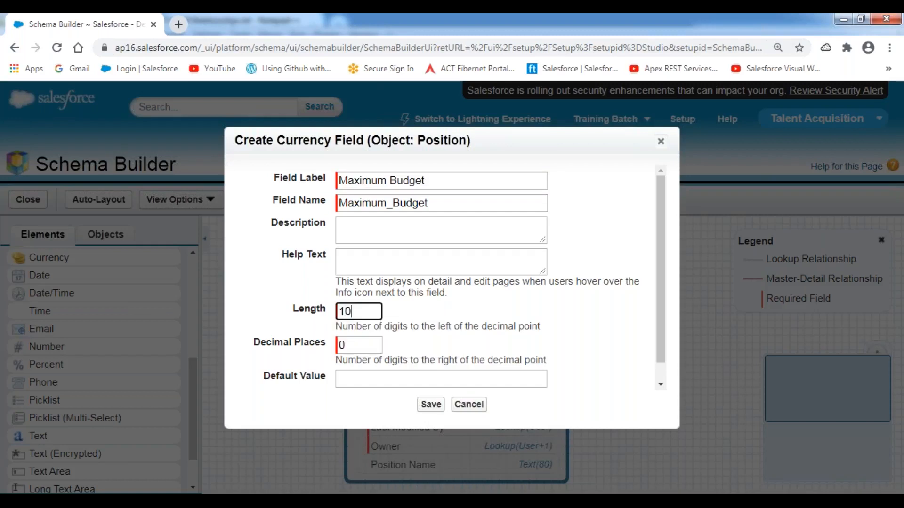
click(278, 312)
scroll(407, 356, down, 1)
click(344, 381)
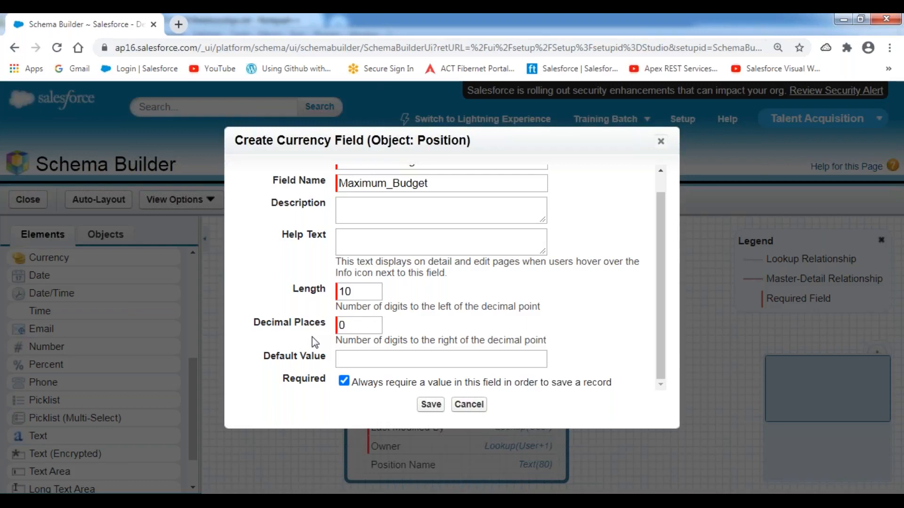
click(429, 405)
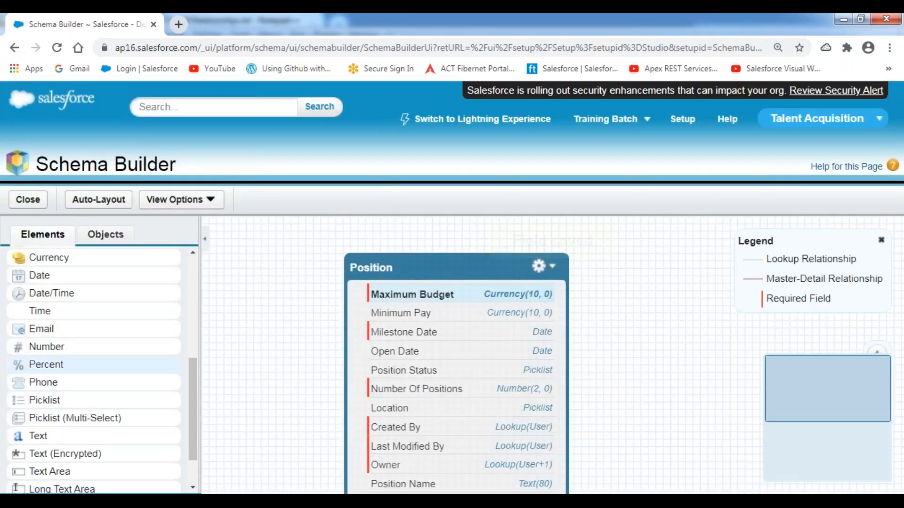
Step: Add a required Email field labelled 'HR Email ID' to Position and save it
drag(45, 328, 412, 340)
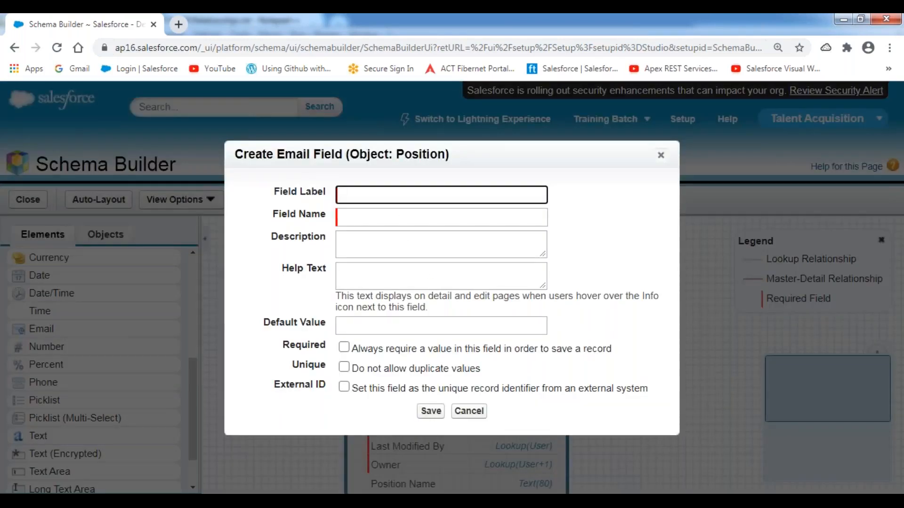
text(HR Email ID)
click(303, 309)
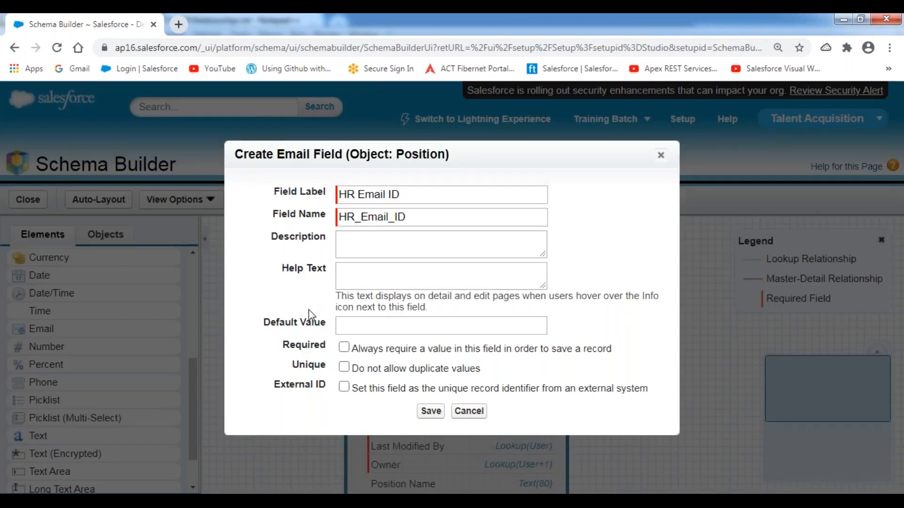
click(343, 348)
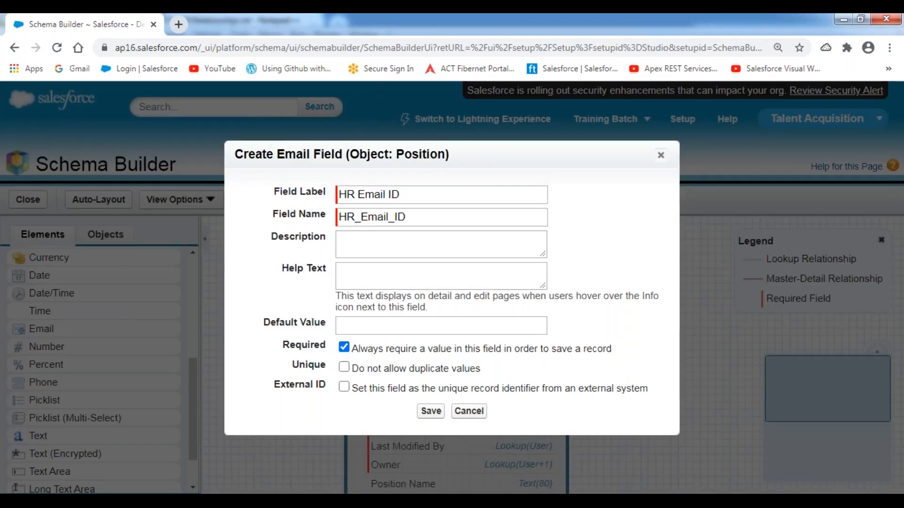
click(431, 411)
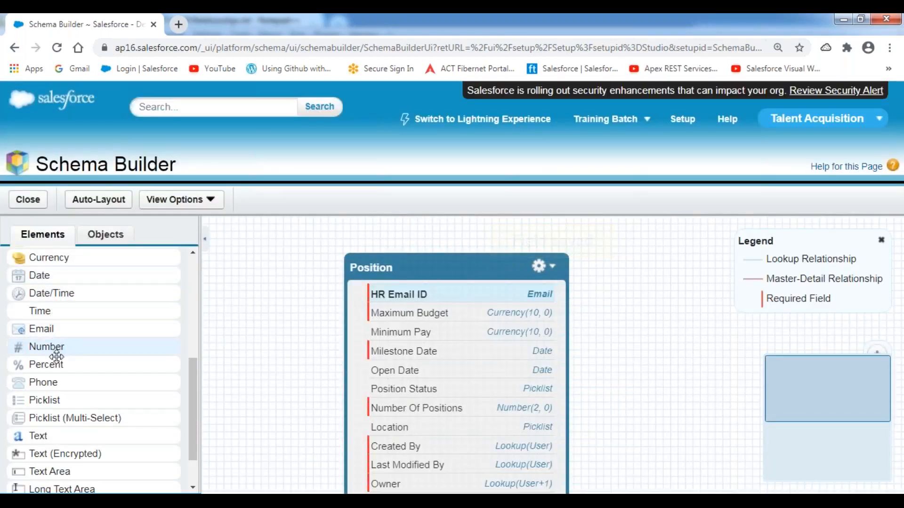
Step: Add a Phone field labelled 'HR Contact Number' to Position and save it
drag(54, 382, 445, 359)
text(HR )
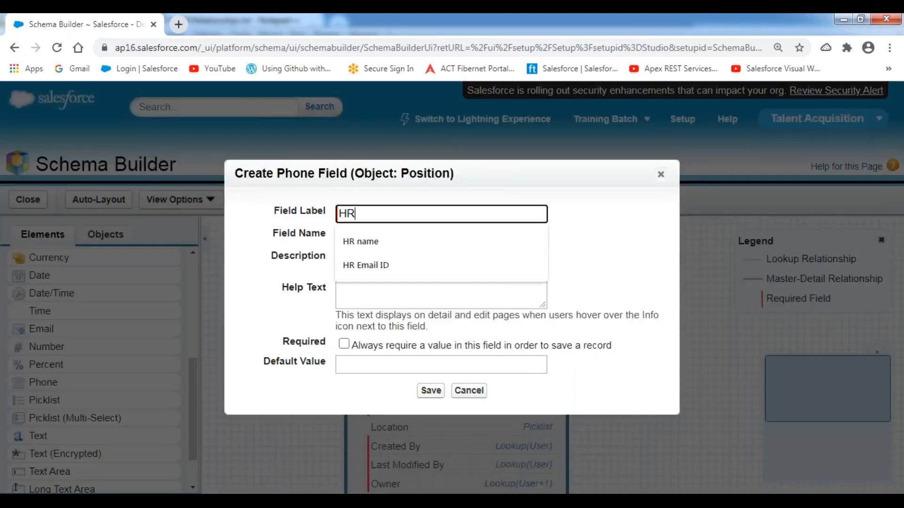
text(Contact N)
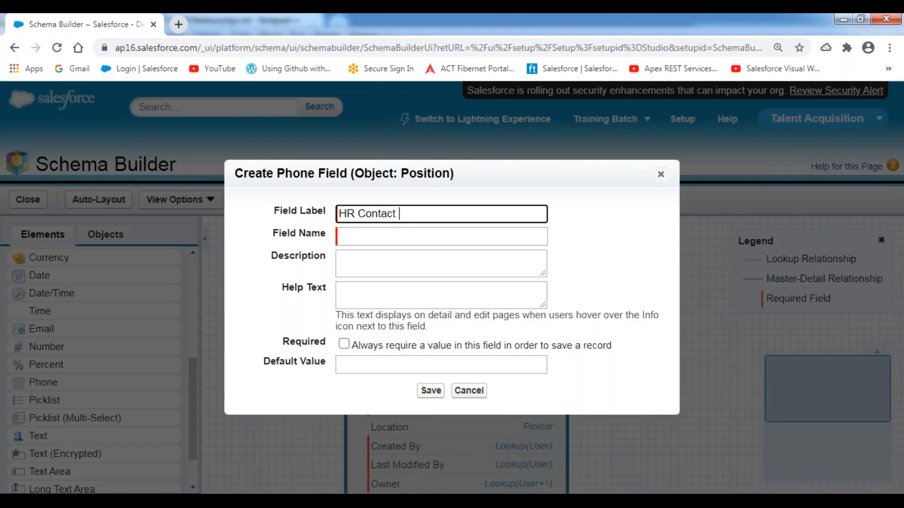
text(umber)
click(289, 288)
click(428, 391)
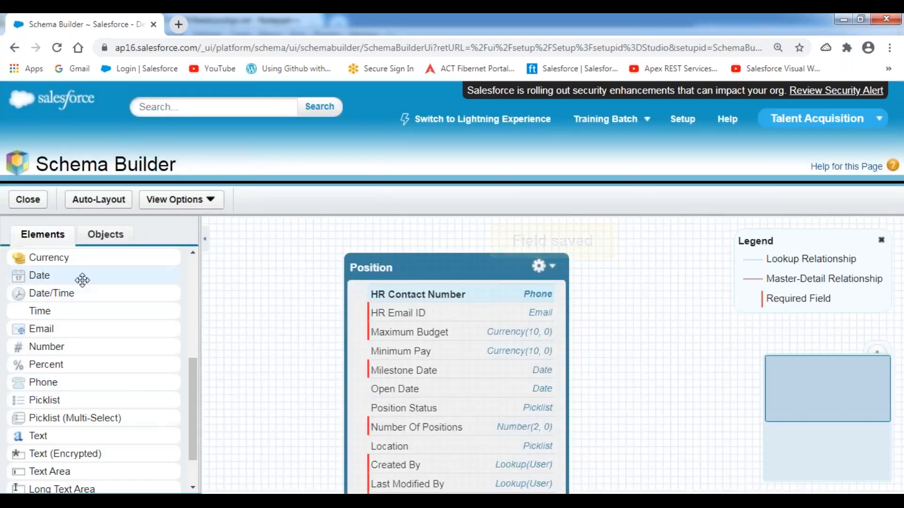
drag(194, 396, 194, 363)
Step: Add a Checkbox field labelled 'Travel Required' to Position and save it
drag(37, 325, 375, 369)
text(Travel Req)
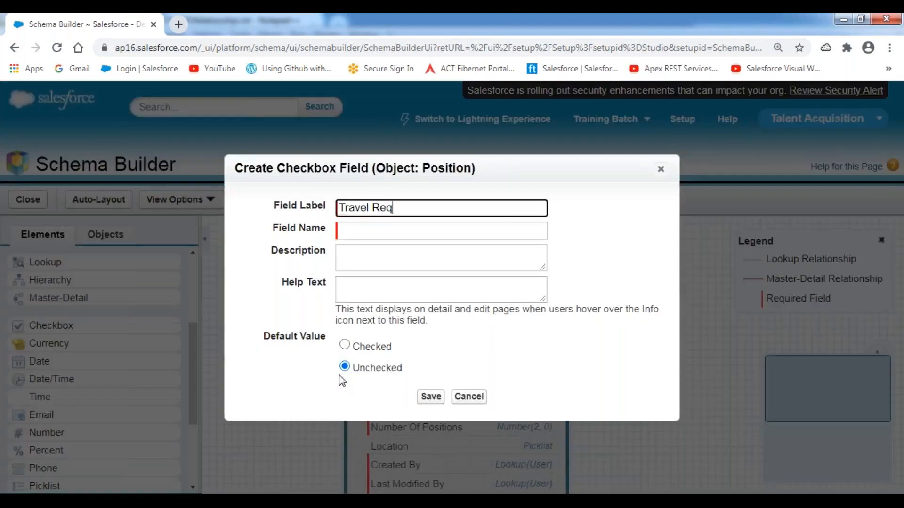
text(uired)
click(577, 266)
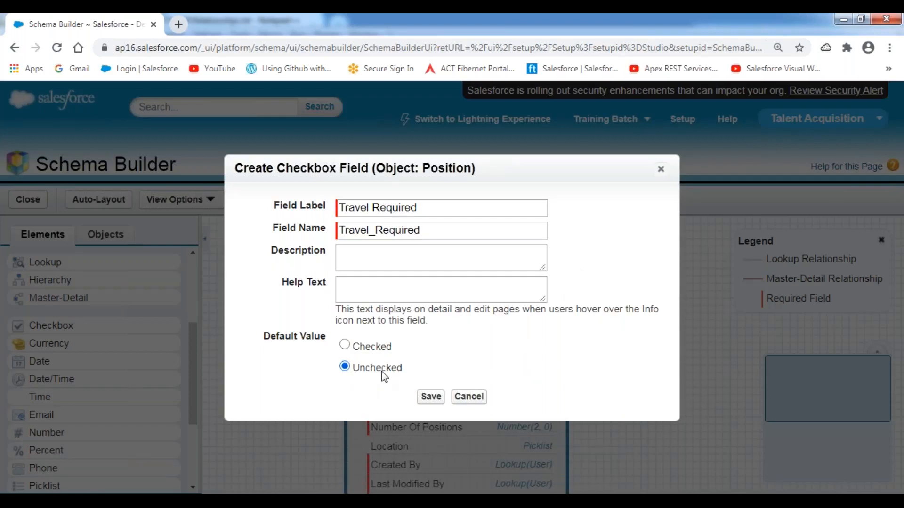
click(431, 396)
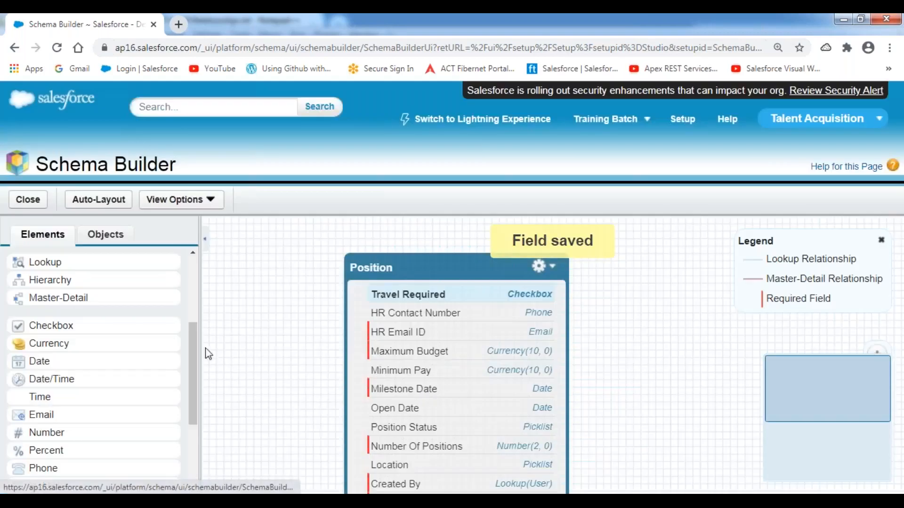
Step: Add a second Checkbox field labelled 'Passport Required' and save it
drag(54, 324, 403, 338)
text(Passport)
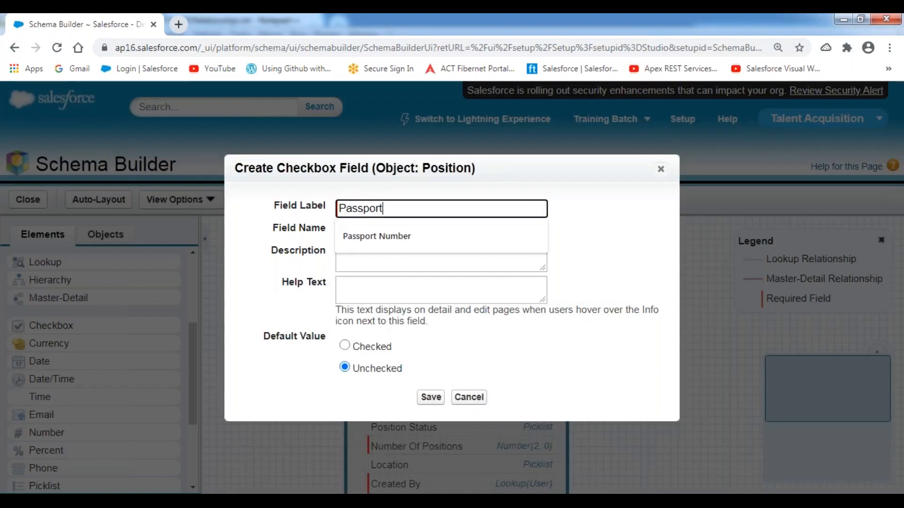
text( Required)
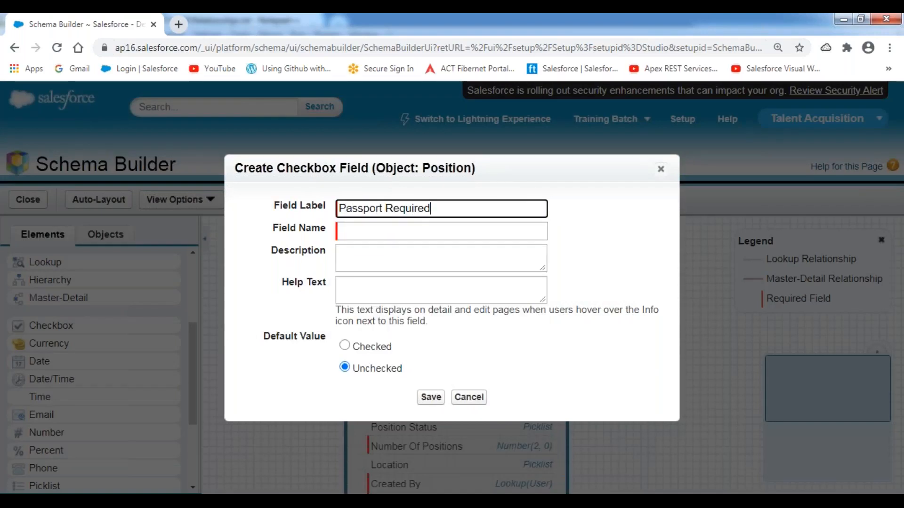
click(296, 283)
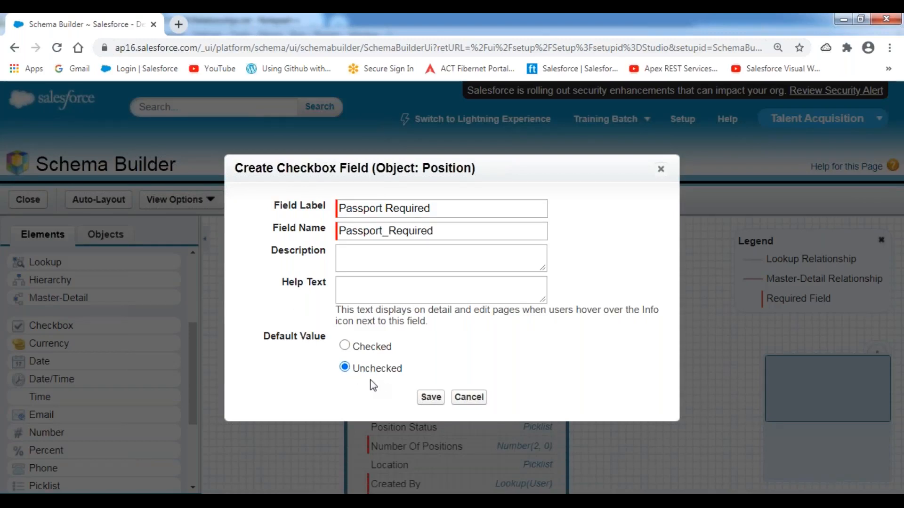
click(428, 398)
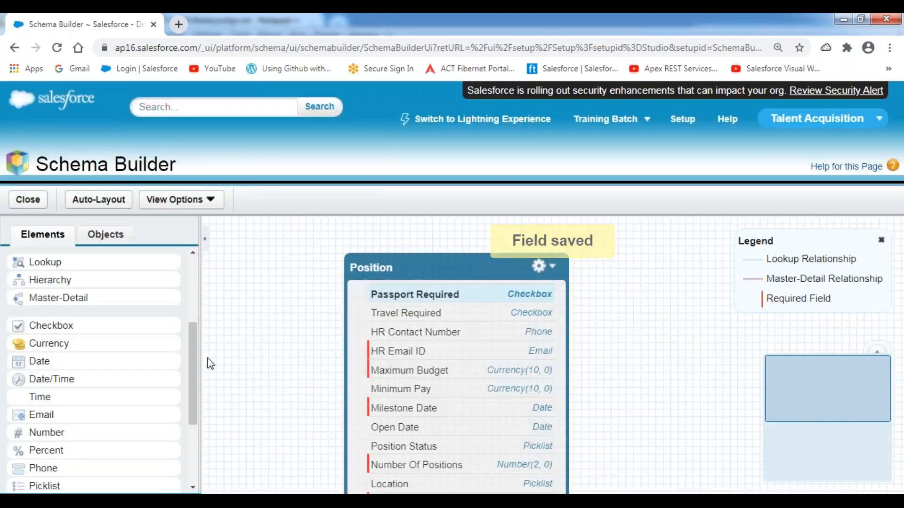
Step: Create the 'Position Description' Long Text Area field, length 10000 with 5 visible lines, and save
drag(194, 353, 194, 410)
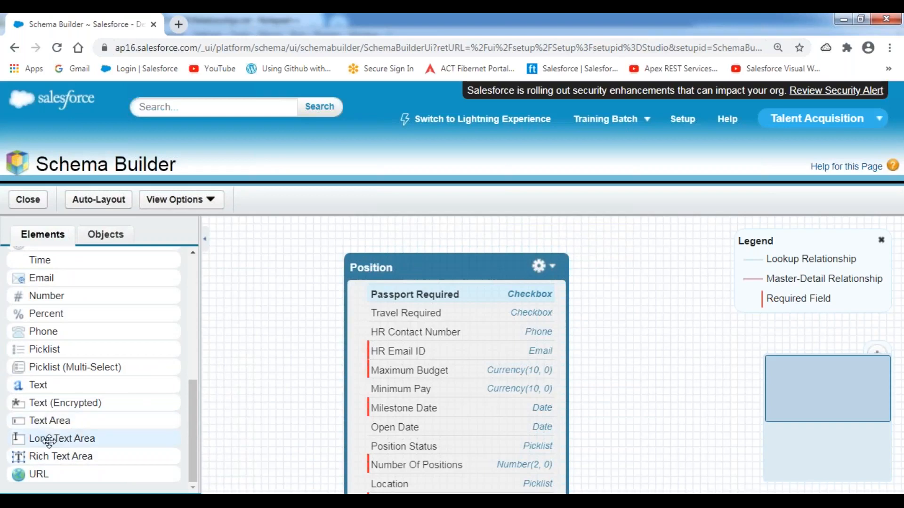
drag(67, 441, 411, 324)
text(Po)
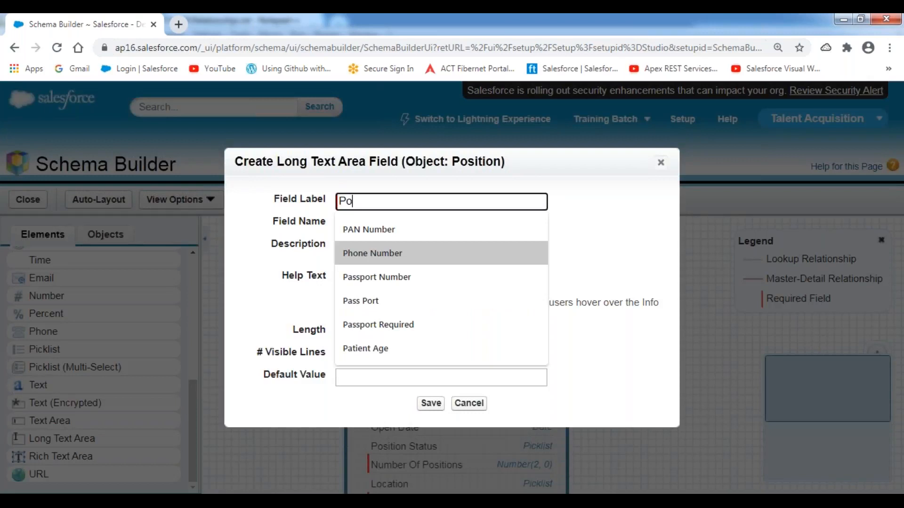
text(sition Descr)
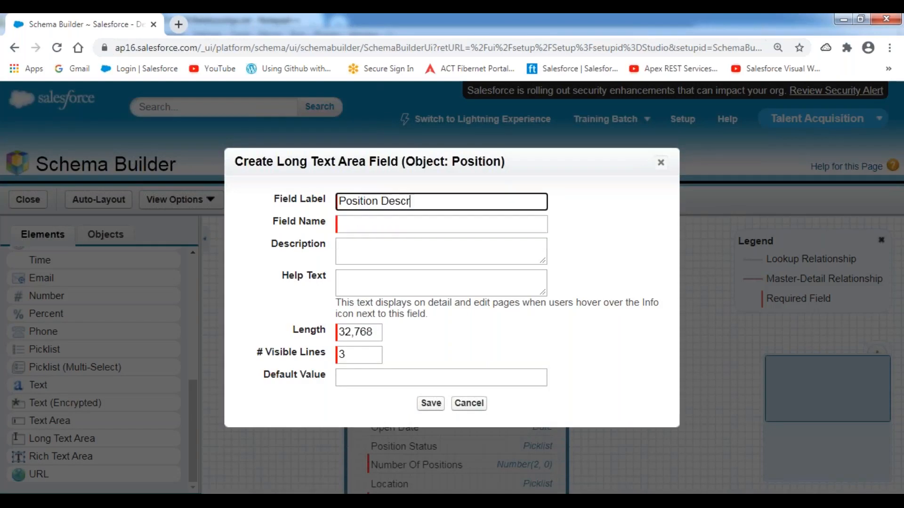
text(iption)
key(Tab)
key(Tab)
key(Tab)
key(Tab)
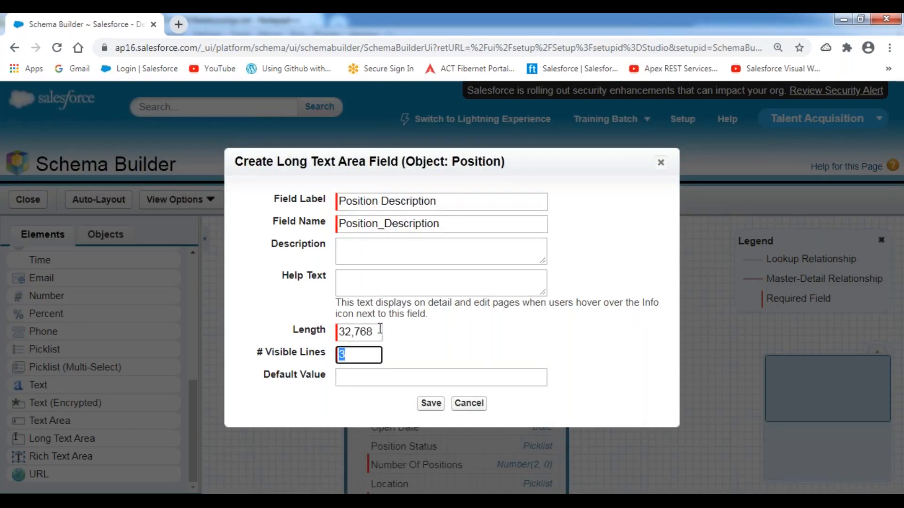
key(shift+Tab)
text(10000)
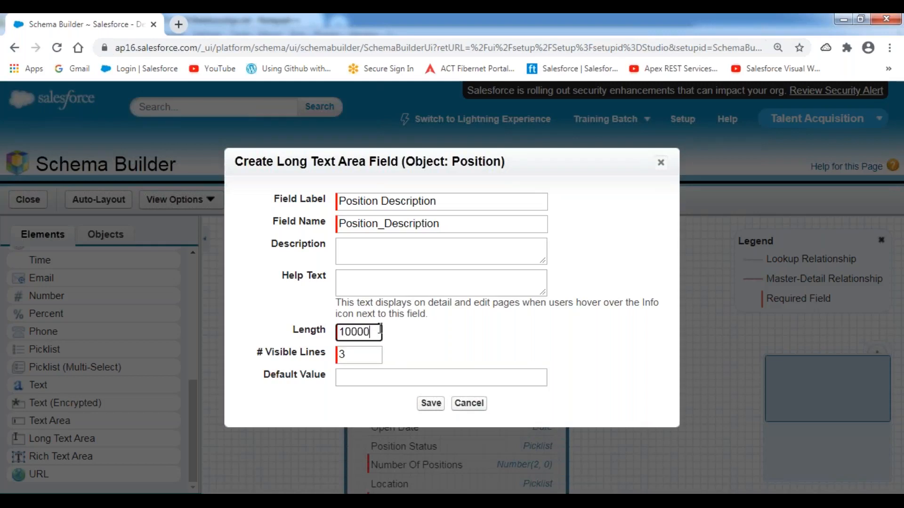
click(268, 323)
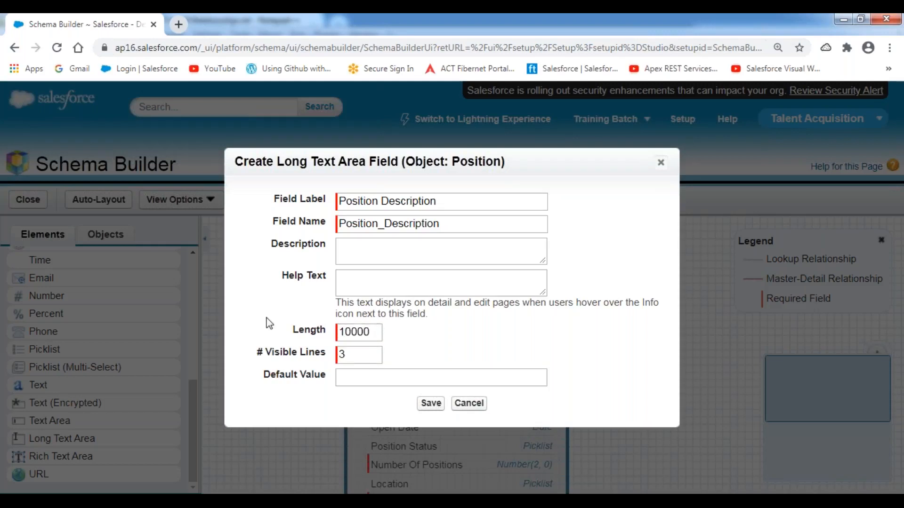
double_click(355, 356)
text(5)
click(281, 301)
click(432, 404)
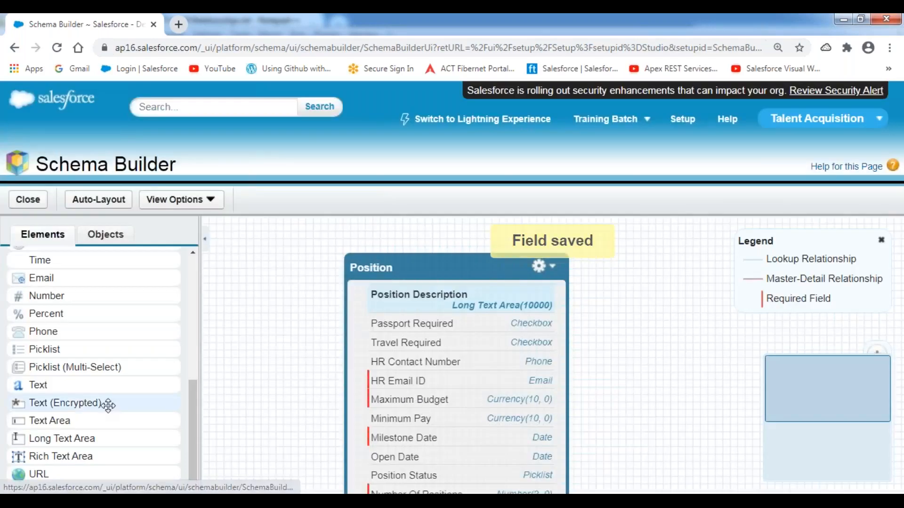
Step: Save a 'Skills Required' Rich Text Area field (10000, 10 visible lines), then shift Position up
drag(58, 456, 409, 356)
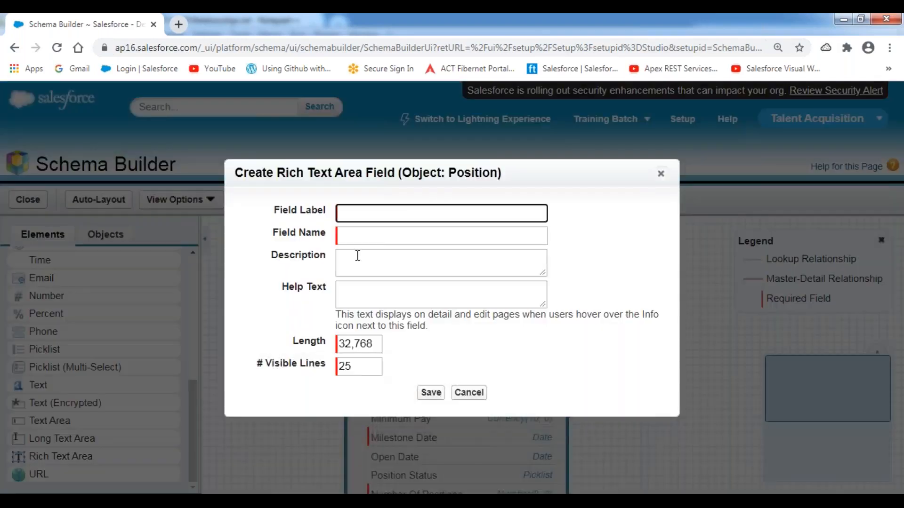
text(Skills Required)
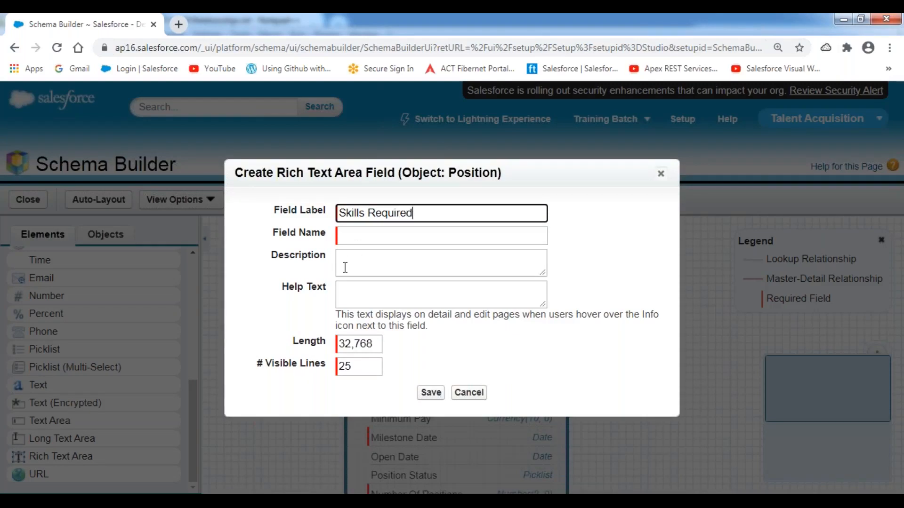
double_click(365, 344)
text(1)
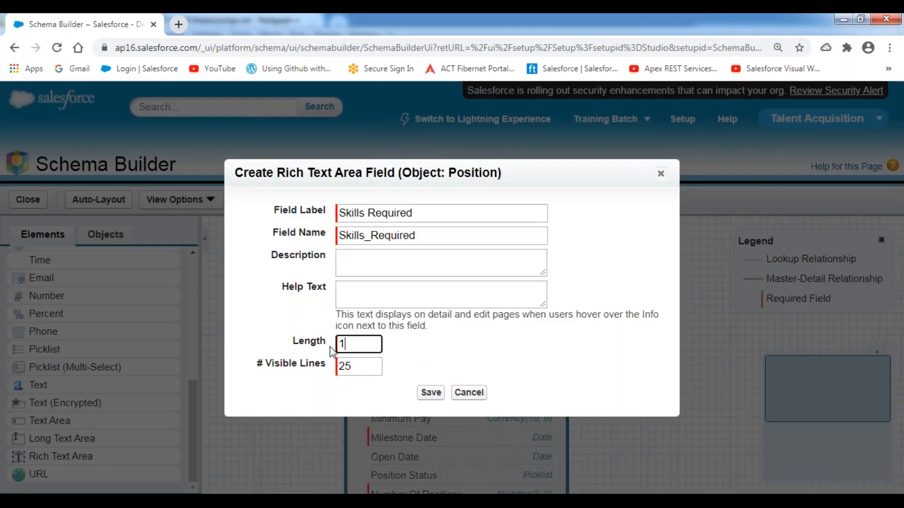
text(0000)
key(Tab)
text(10)
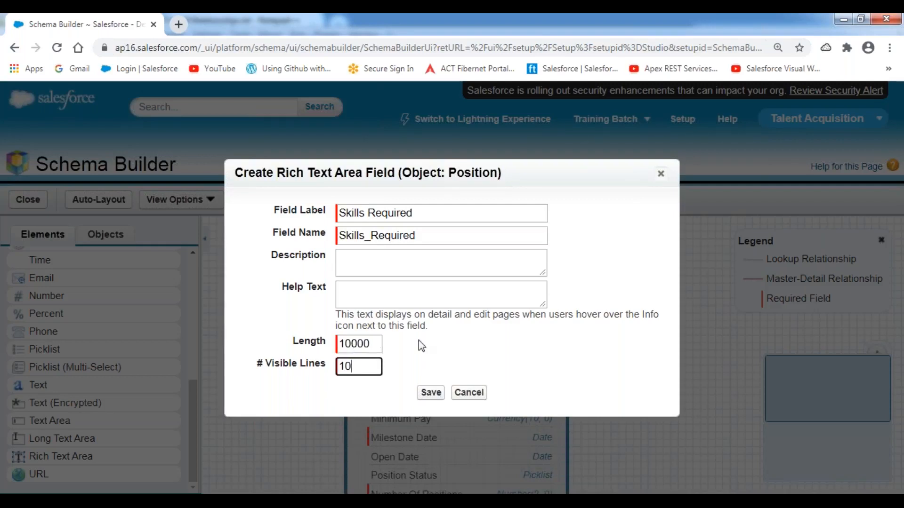
click(450, 343)
click(428, 392)
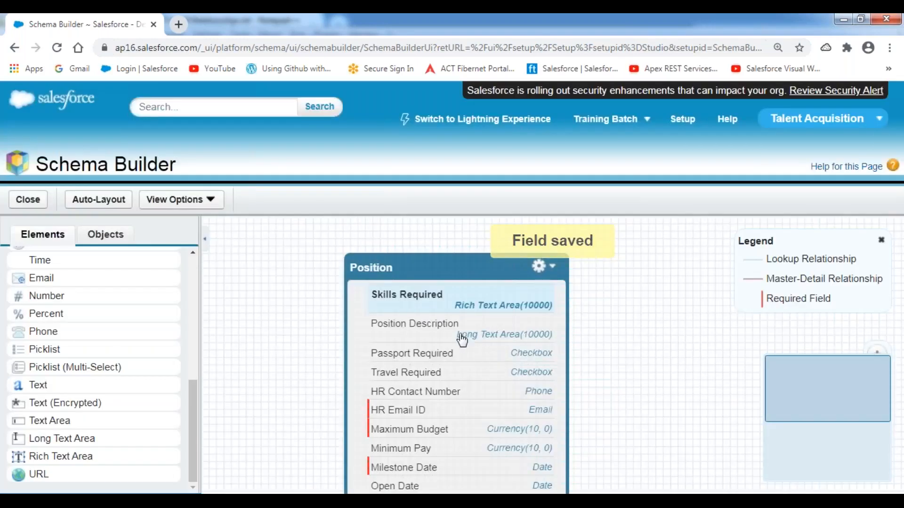
drag(468, 264, 464, 245)
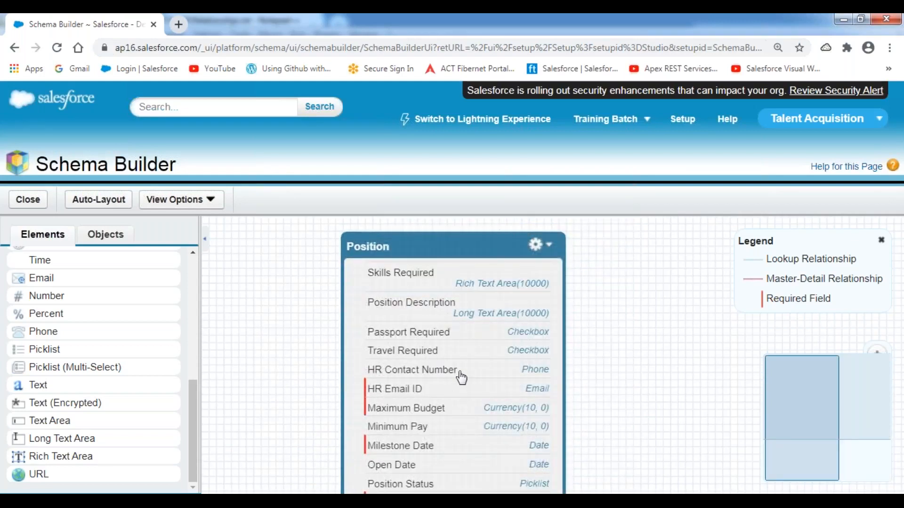
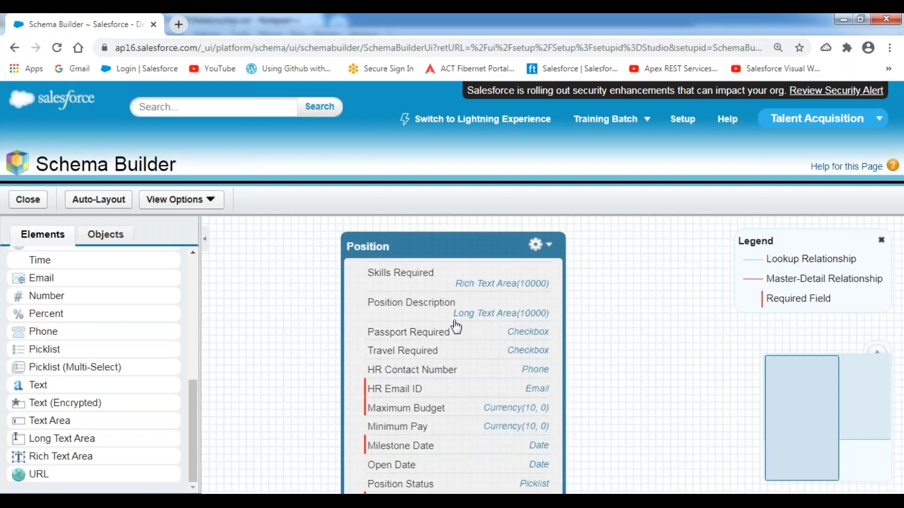
Step: Close Schema Builder and open the Custom Tabs setup page under Build > Create
click(28, 202)
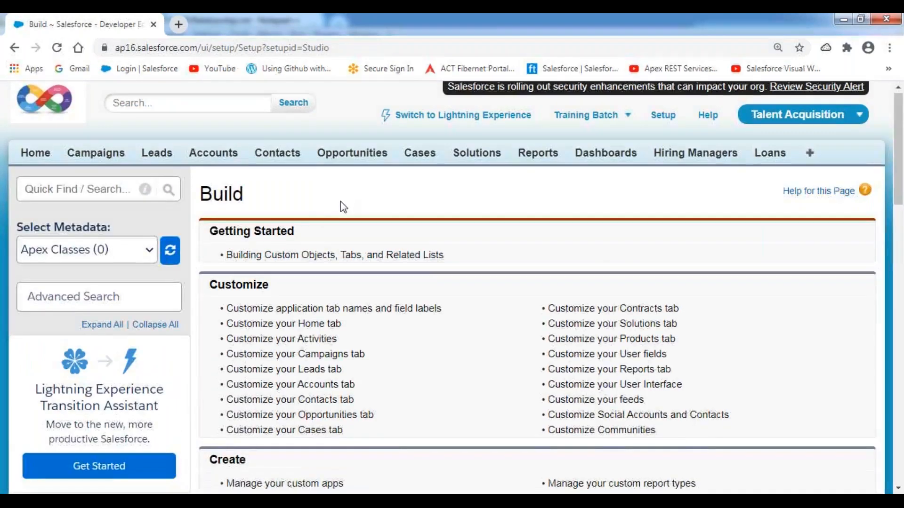
scroll(340, 201, down, 15)
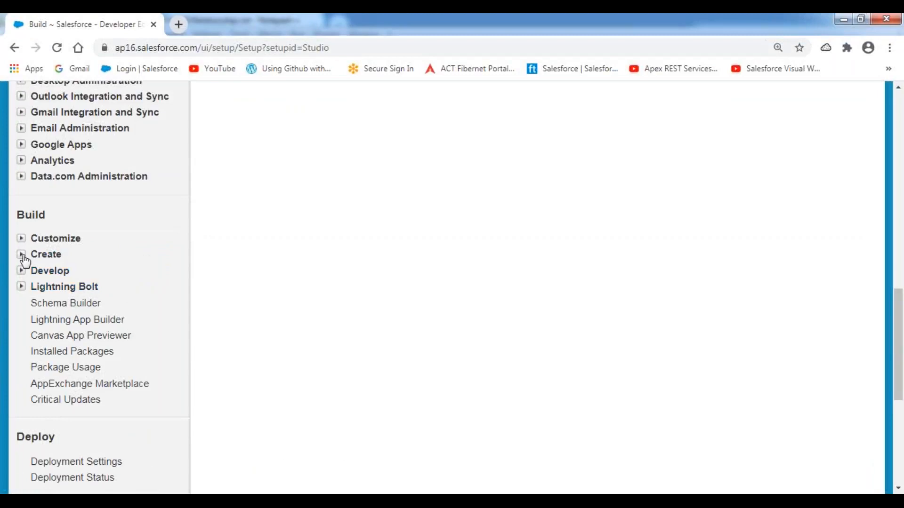
click(25, 260)
click(57, 400)
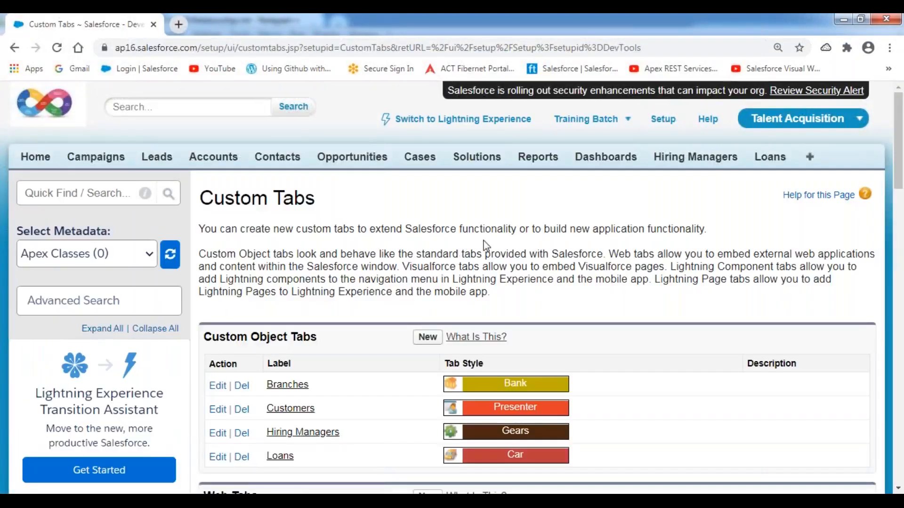
scroll(484, 247, down, 2)
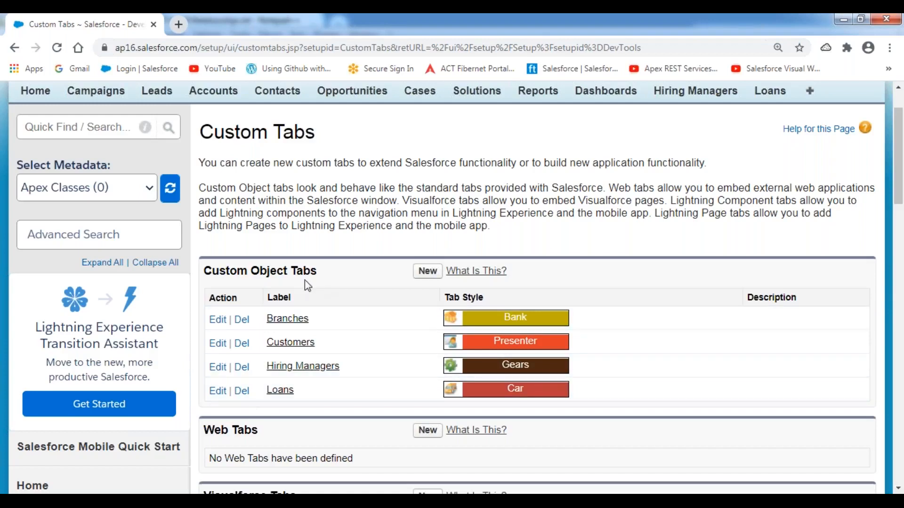
Step: Highlight the Custom Object Tabs heading on the Custom Tabs page
drag(319, 270, 207, 271)
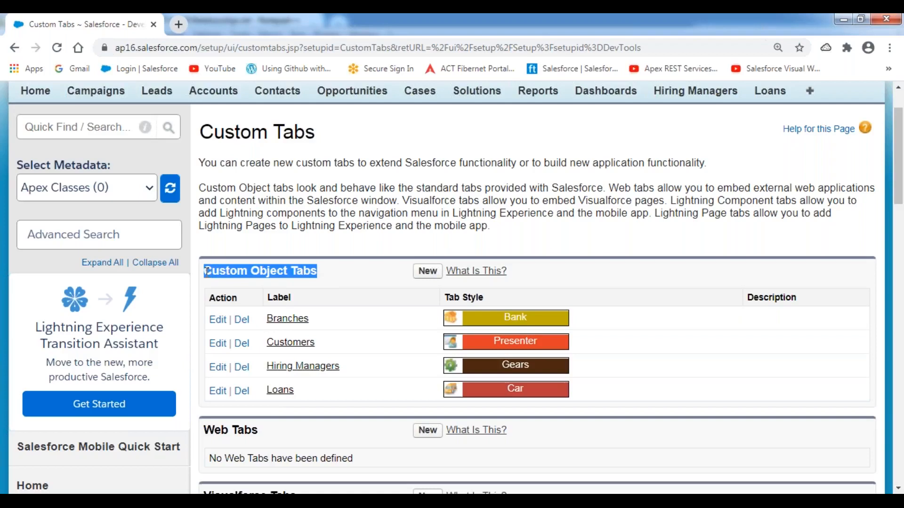
click(314, 274)
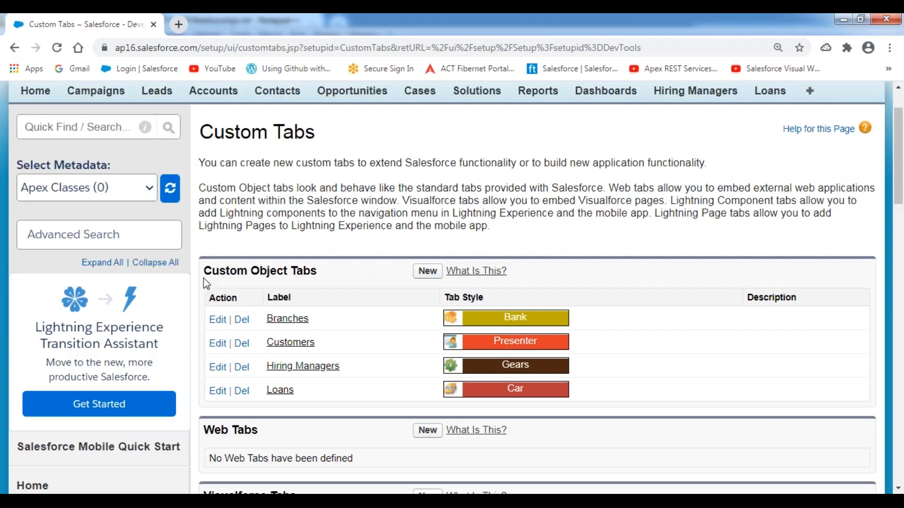
drag(205, 273, 318, 273)
Step: Start a new custom object tab for the Position object with the Shopping Cart style
click(410, 276)
click(427, 274)
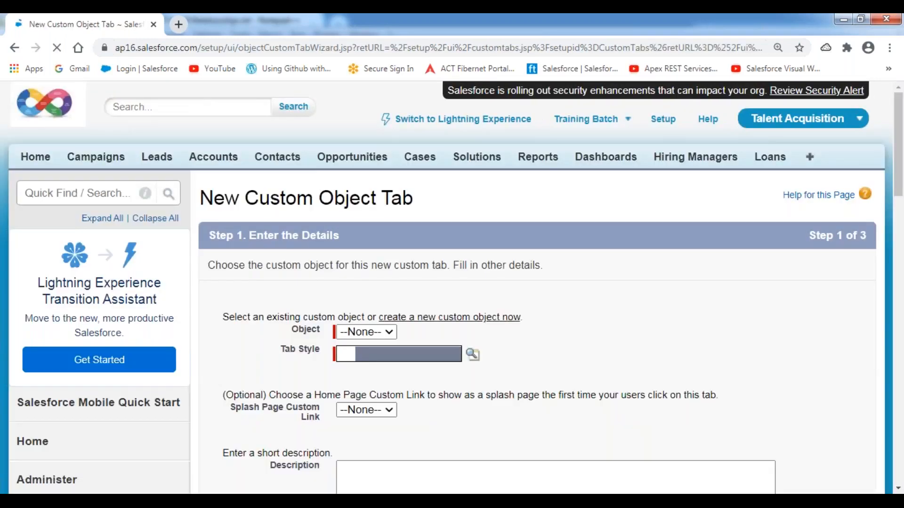
scroll(479, 223, down, 4)
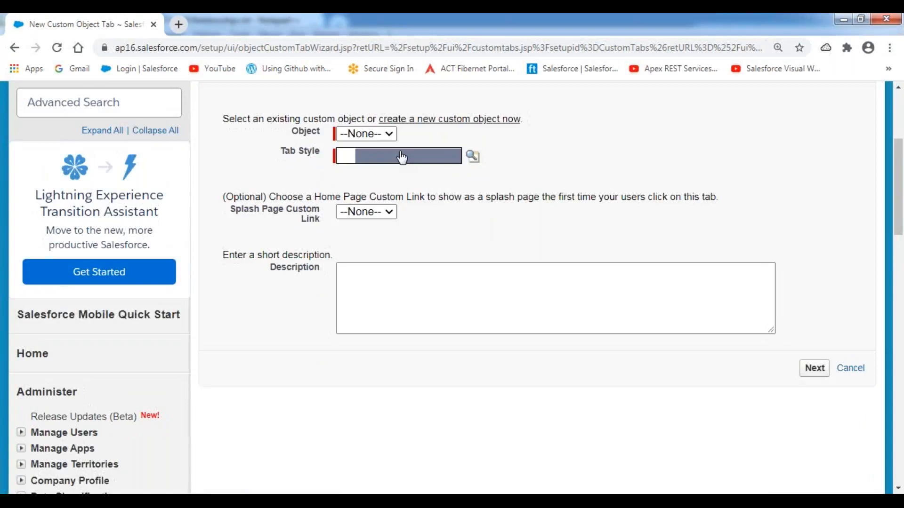
click(392, 136)
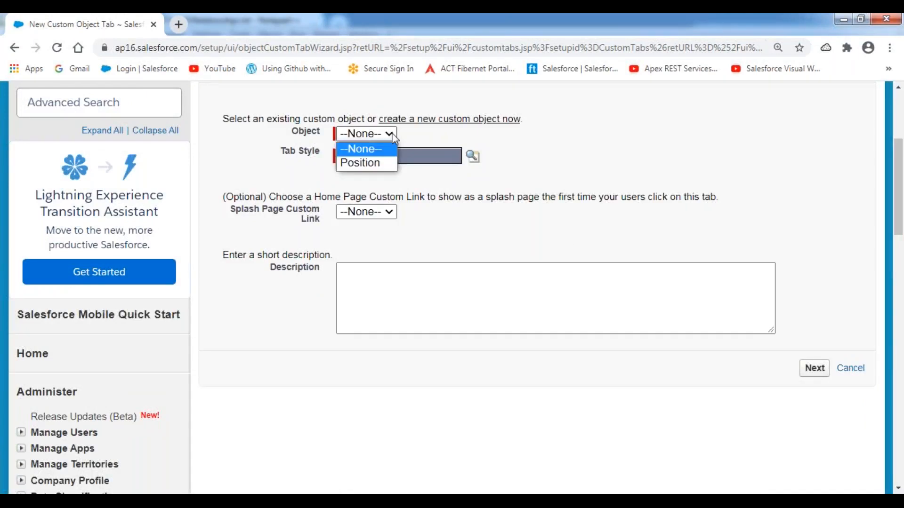
click(376, 169)
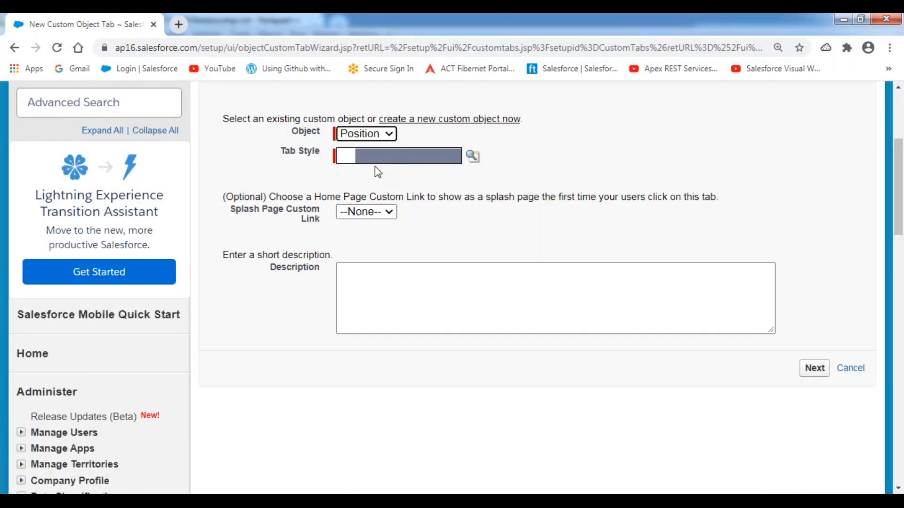
click(468, 159)
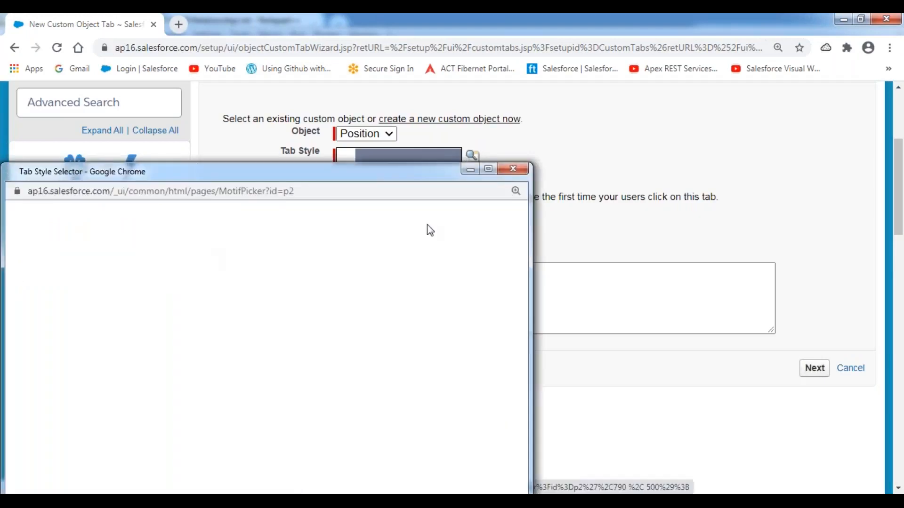
click(478, 169)
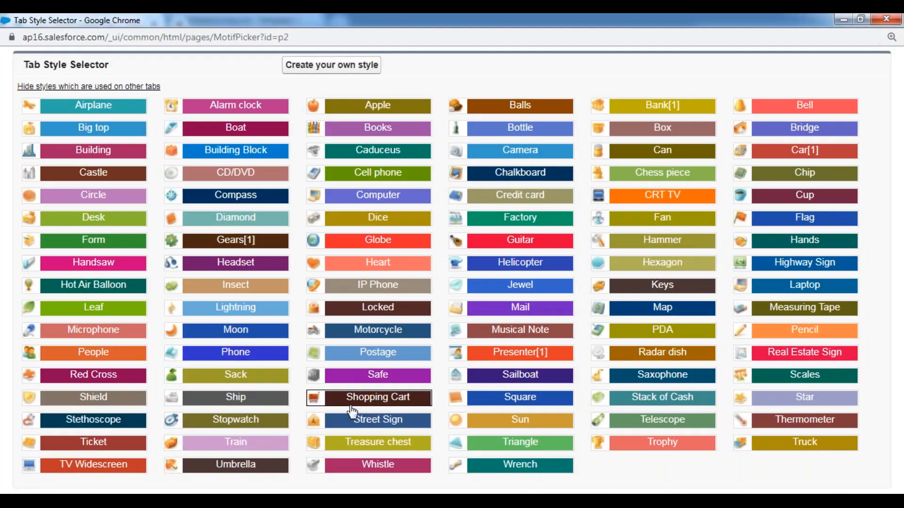
click(374, 403)
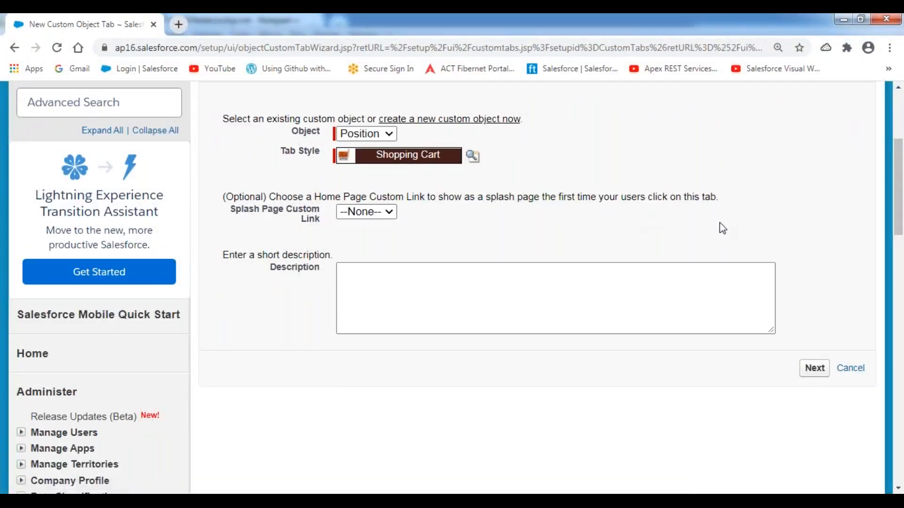
scroll(766, 241, down, 1)
scroll(794, 259, down, 1)
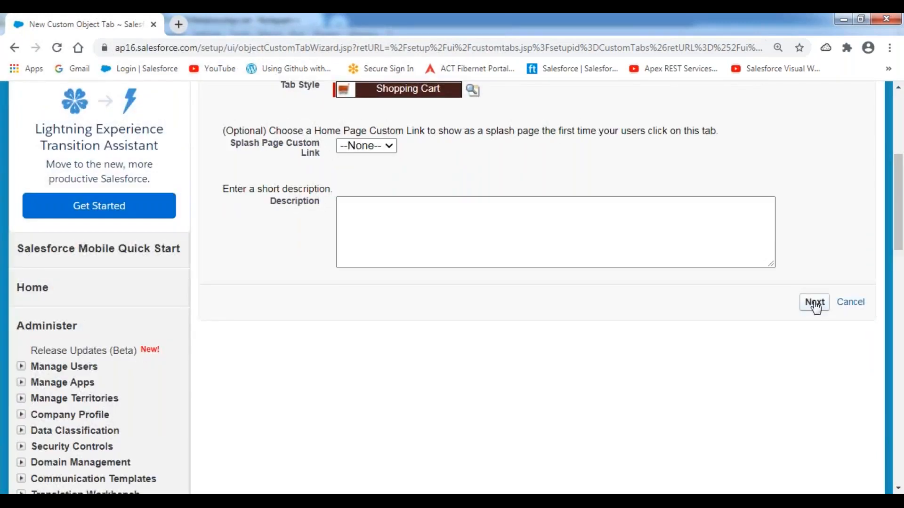
Step: Keep the Positions tab visible to all profiles and apps, and save it
click(815, 304)
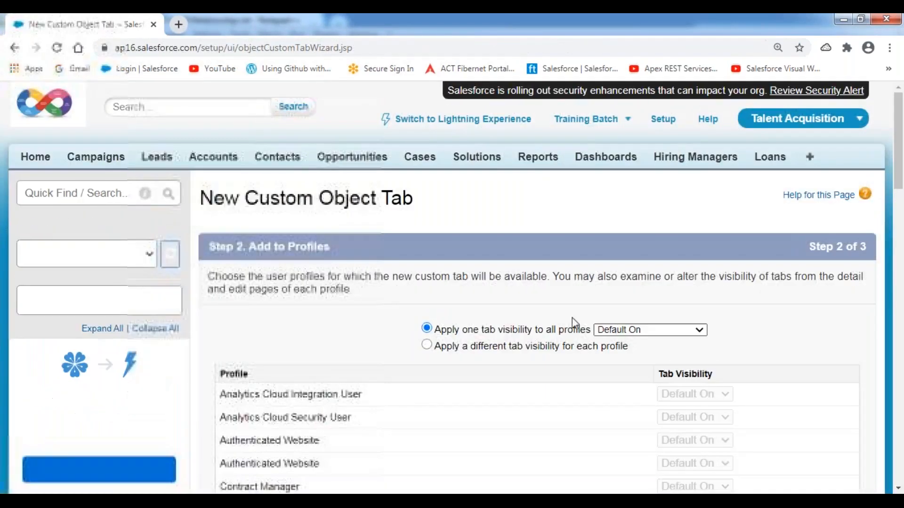
scroll(533, 309, down, 4)
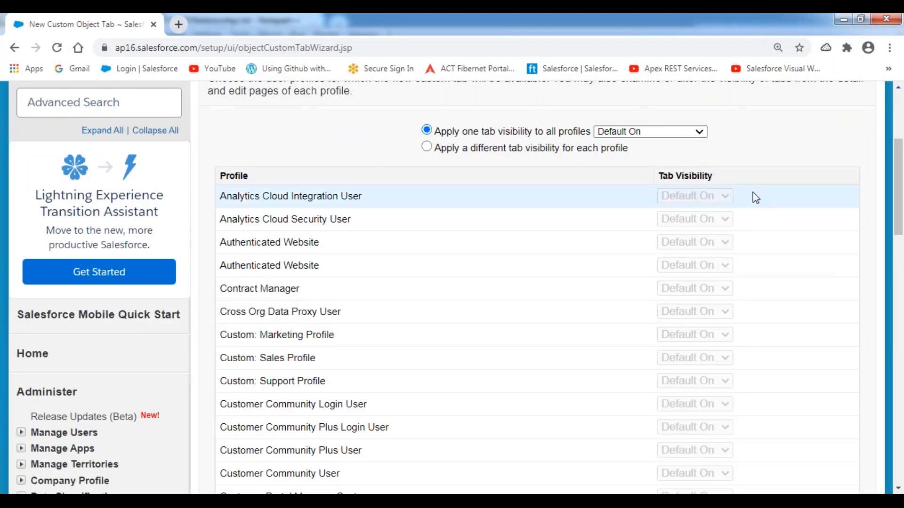
scroll(753, 196, down, 8)
scroll(755, 197, down, 8)
click(813, 193)
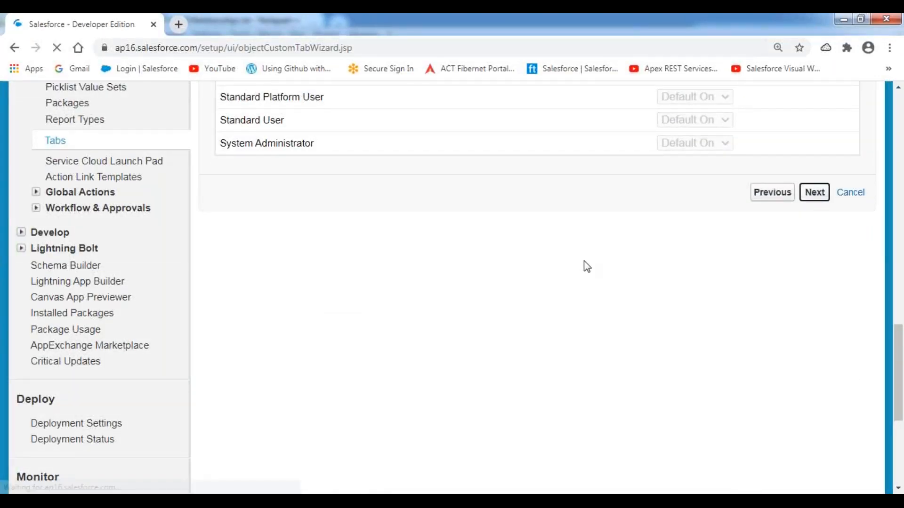
scroll(622, 259, down, 3)
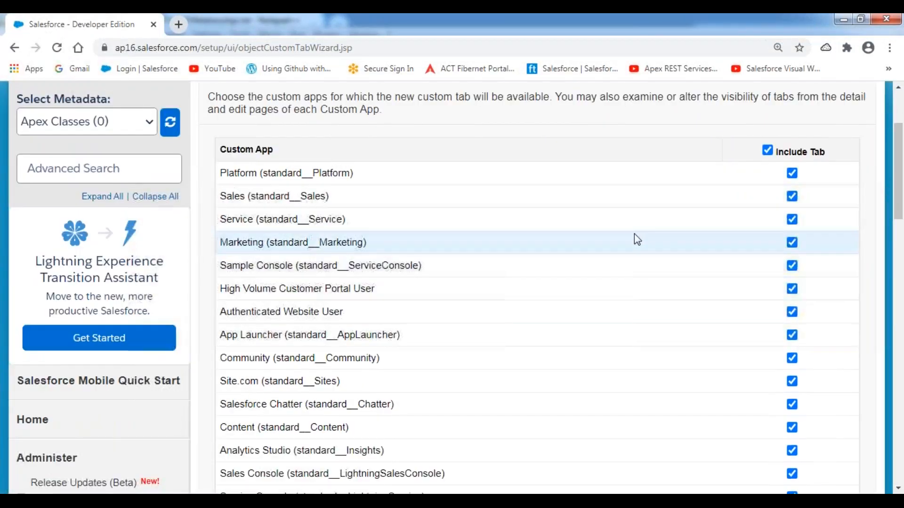
scroll(741, 289, down, 10)
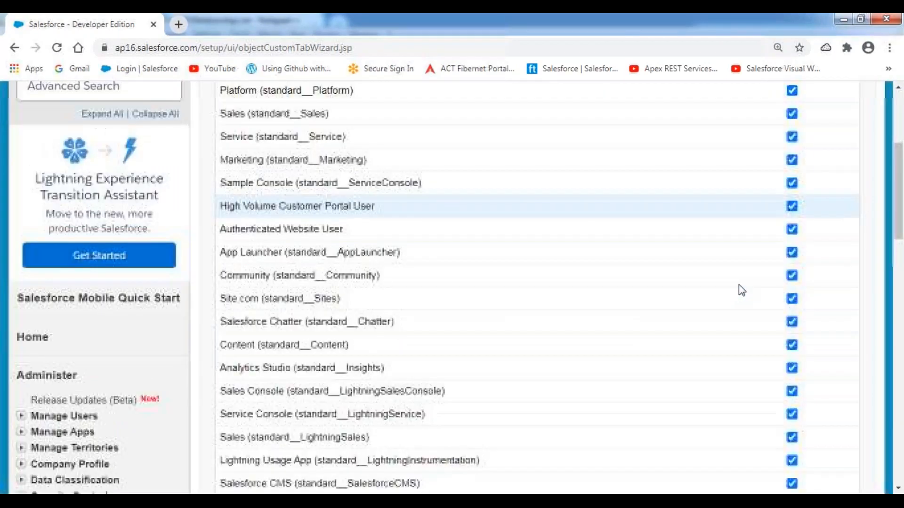
click(815, 262)
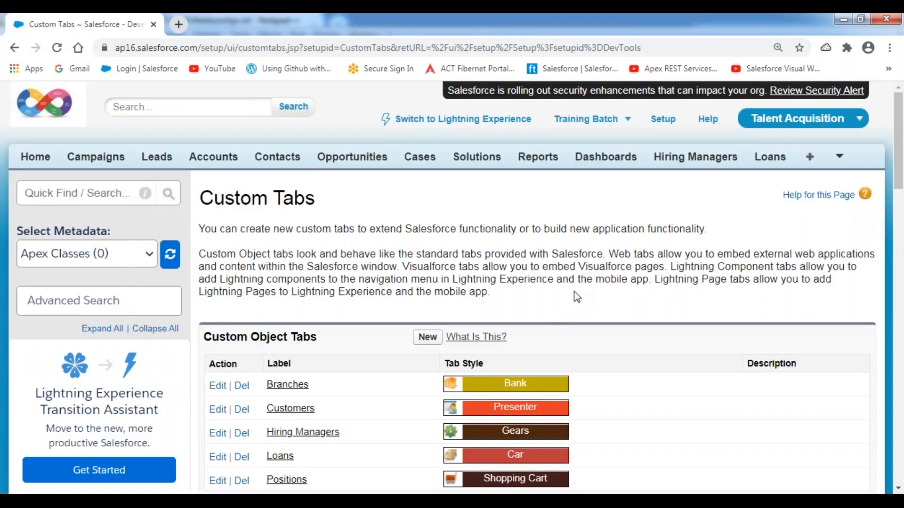
scroll(574, 291, down, 2)
Step: Remove Reports, Dashboards and Loans from the Talent Acquisition tabs in Customize My Tabs and save
scroll(572, 294, up, 2)
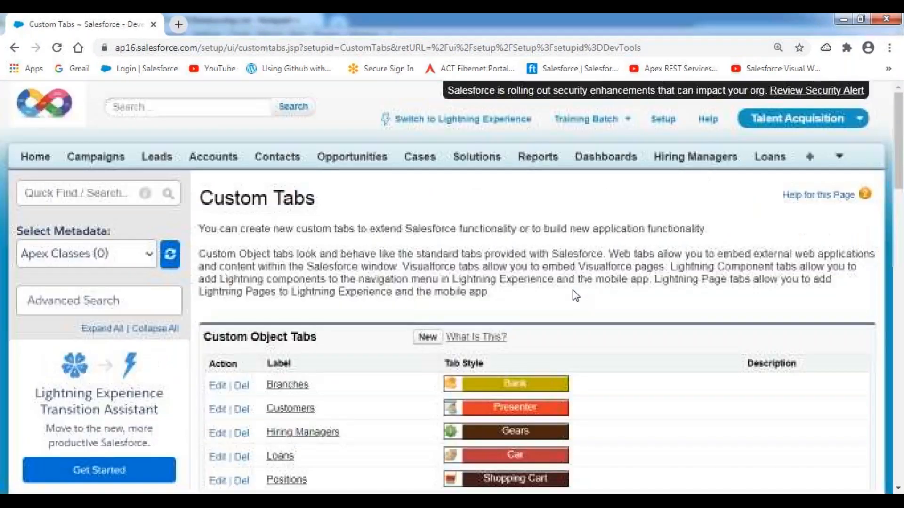
click(841, 159)
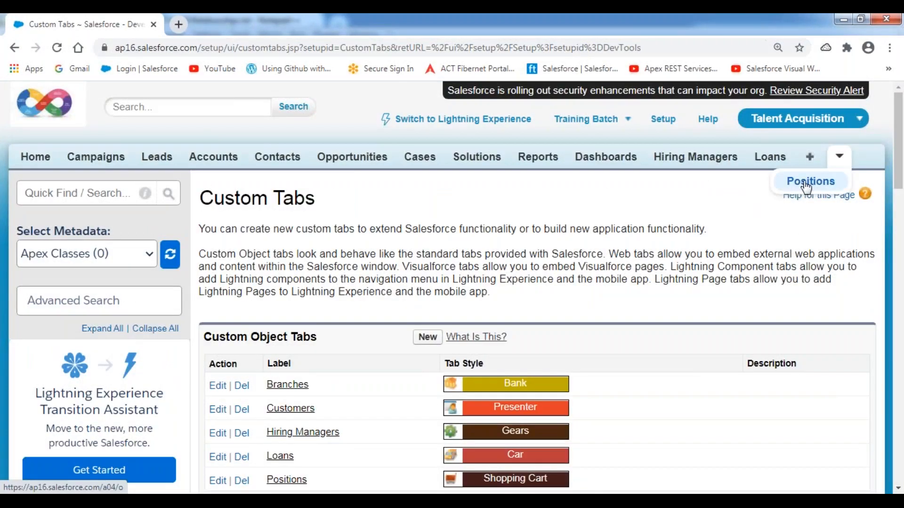
click(810, 159)
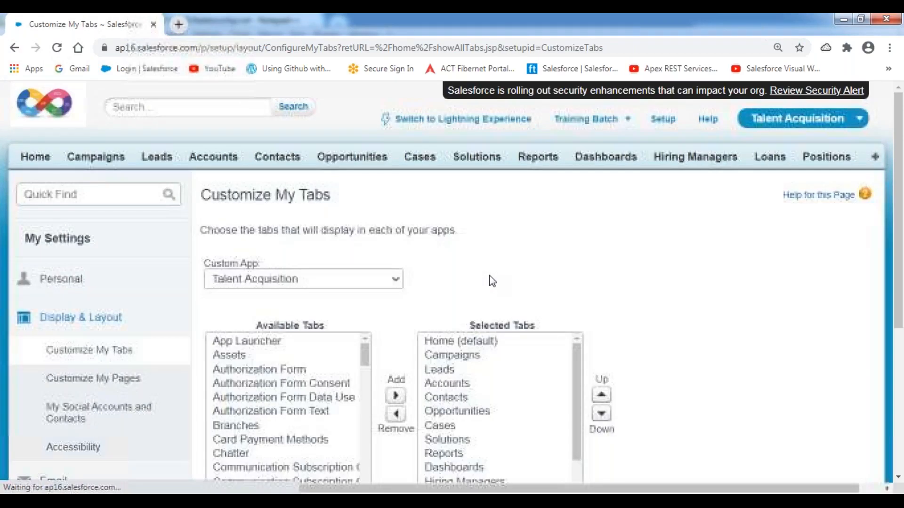
scroll(488, 280, down, 4)
drag(453, 272, 446, 258)
scroll(489, 277, down, 1)
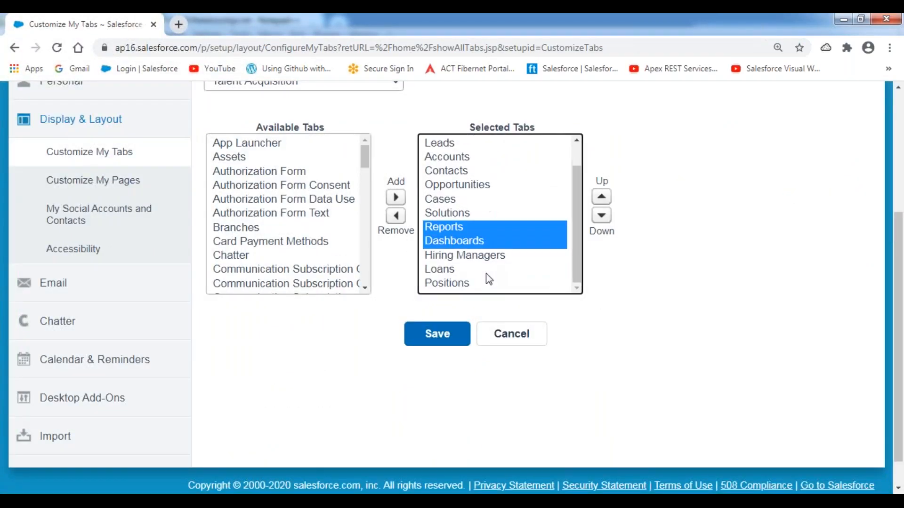
ctrl+click(448, 268)
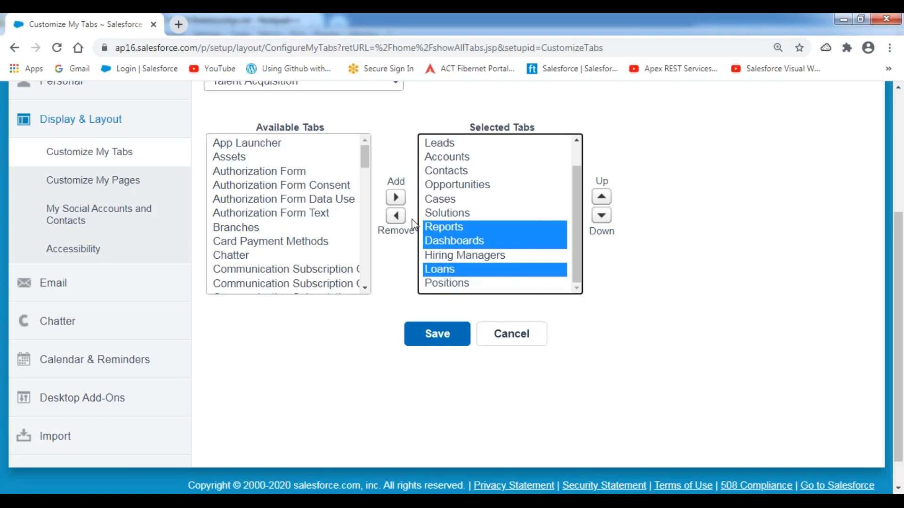
click(398, 217)
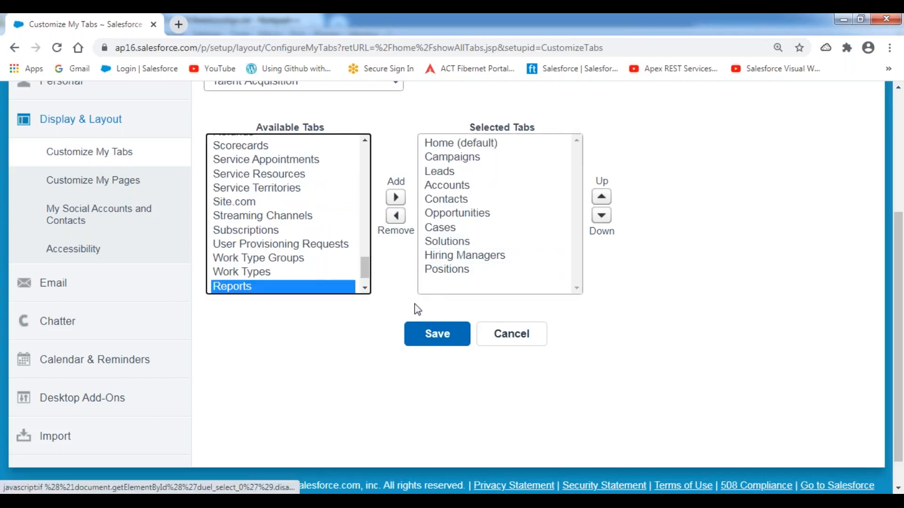
click(433, 340)
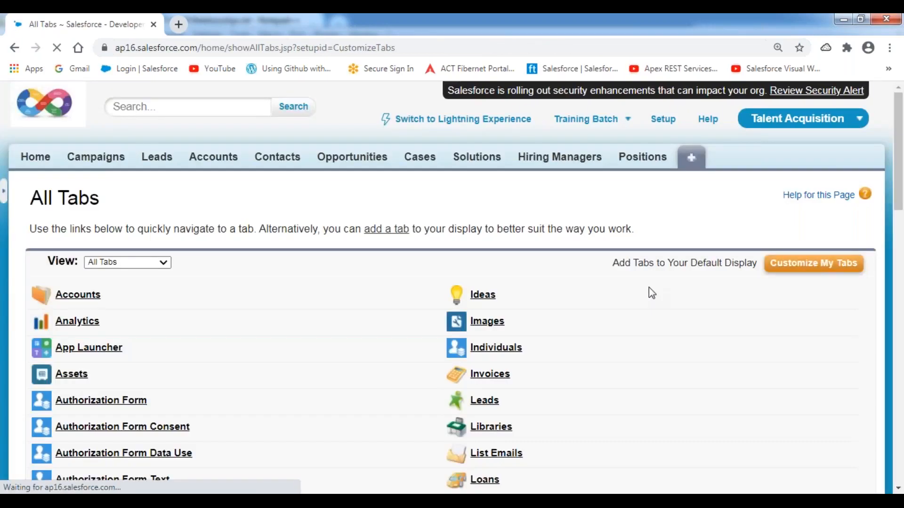
Step: Go to Positions, start a new Position record, and bring up the force.com quick access menu
click(640, 160)
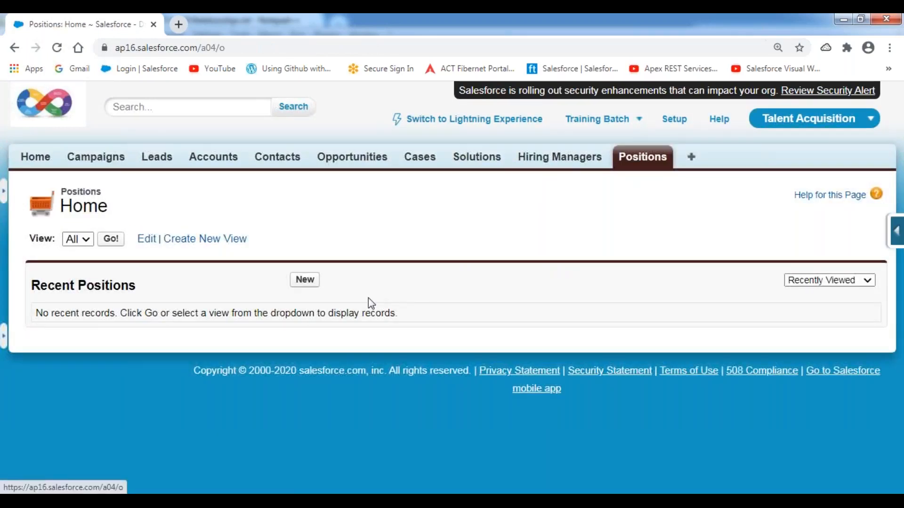
click(304, 281)
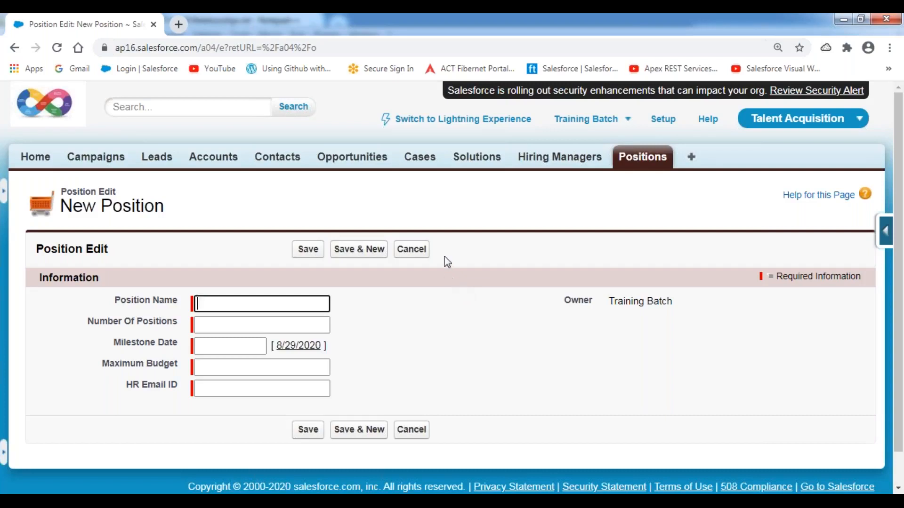
scroll(412, 218, down, 1)
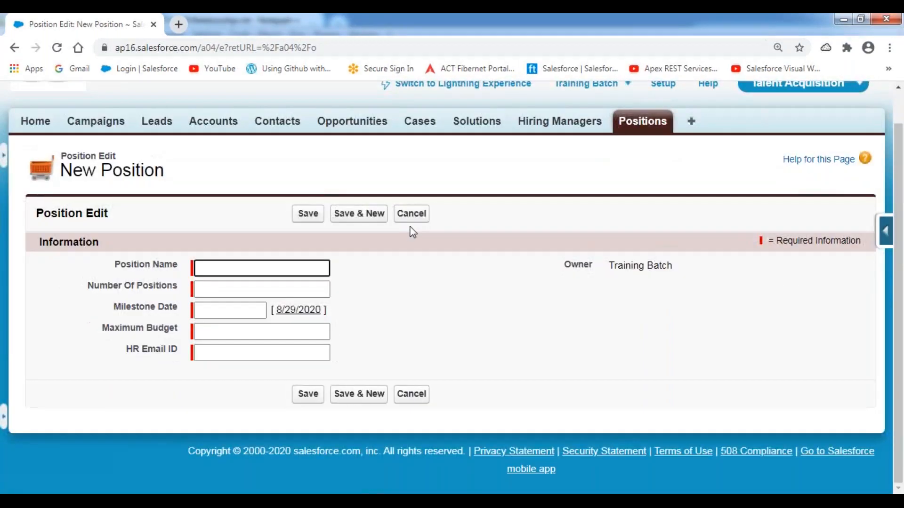
click(886, 231)
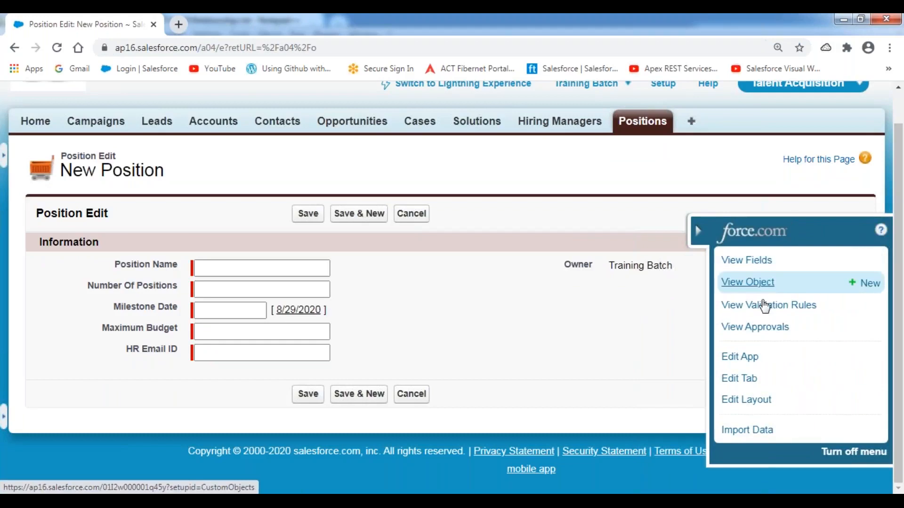
Step: Open the Position Layout editor via Edit Layout and scroll through the sample layout
click(747, 399)
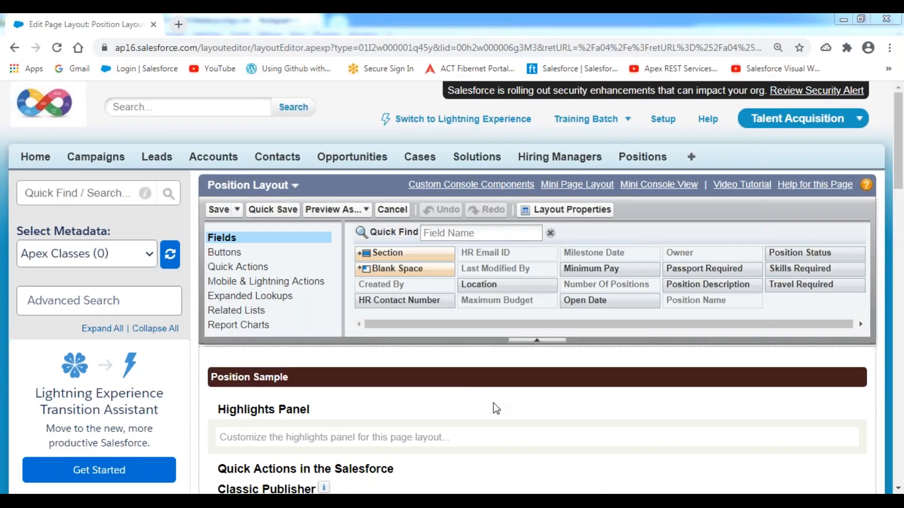
scroll(498, 408, down, 10)
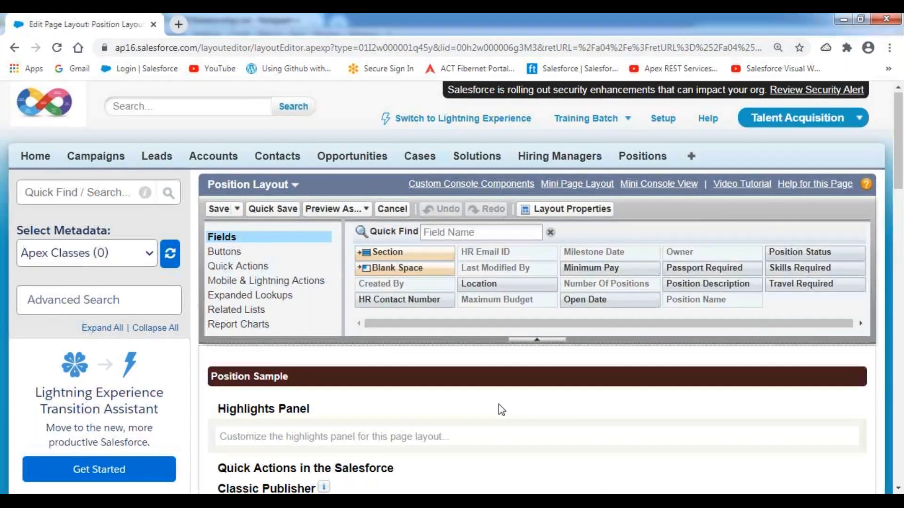
scroll(498, 405, down, 3)
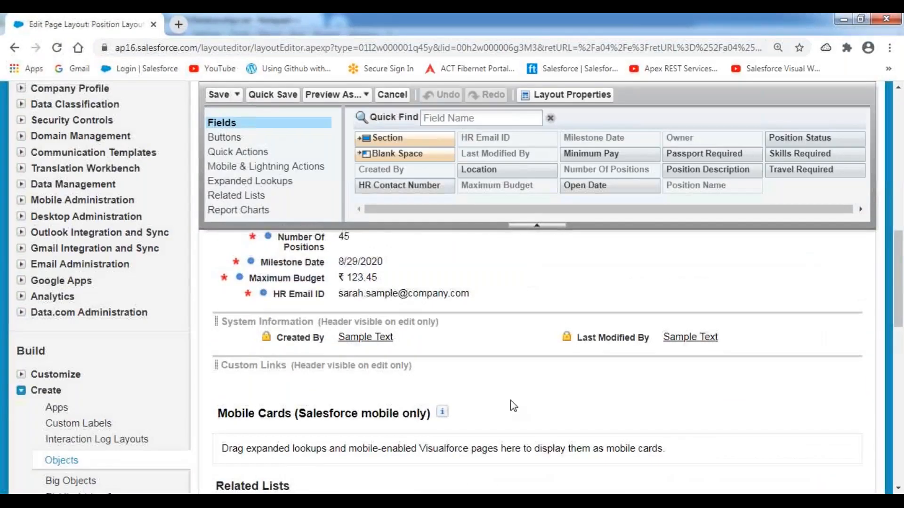
scroll(510, 405, up, 1)
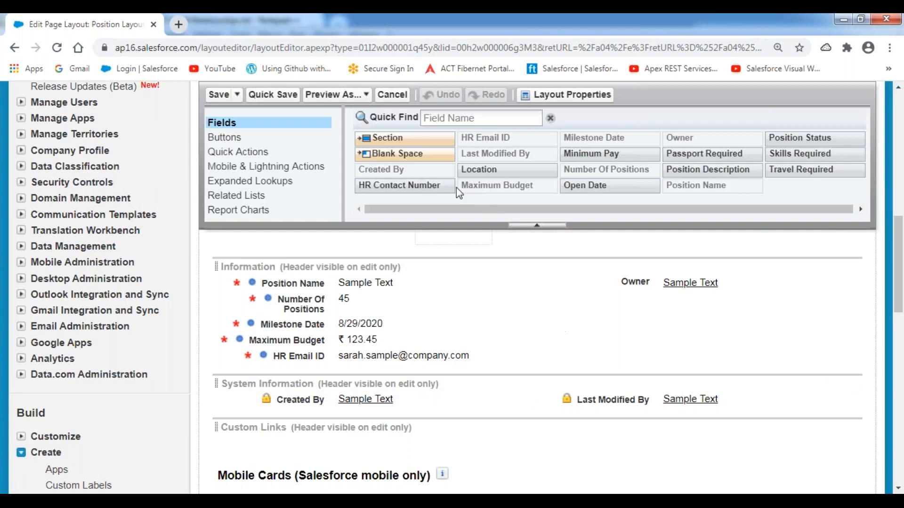
Step: Add a new layout section named Milestone Details below the Information fields
drag(415, 137, 312, 362)
drag(465, 219, 399, 221)
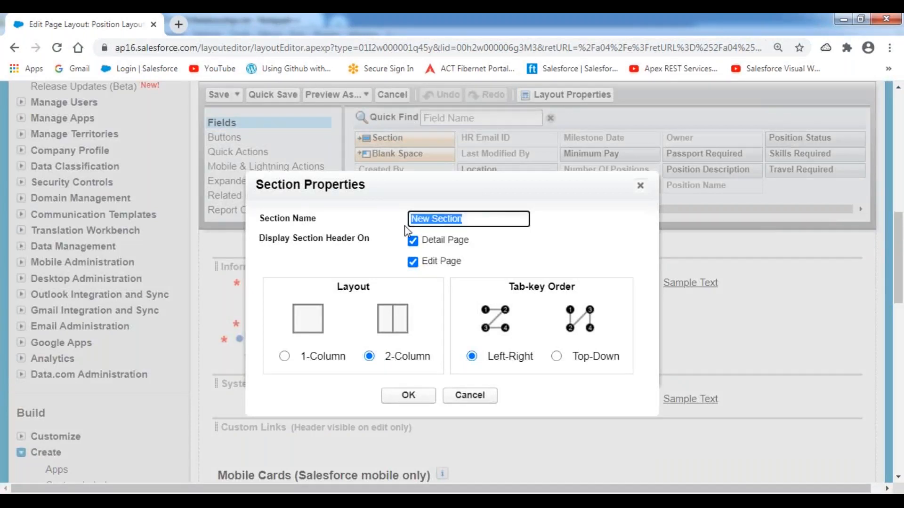
text(Mi)
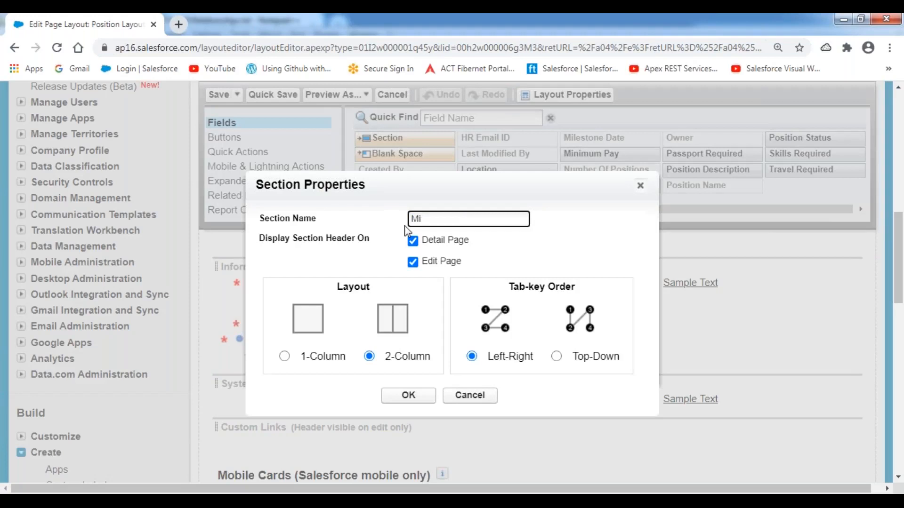
text(lestone Details)
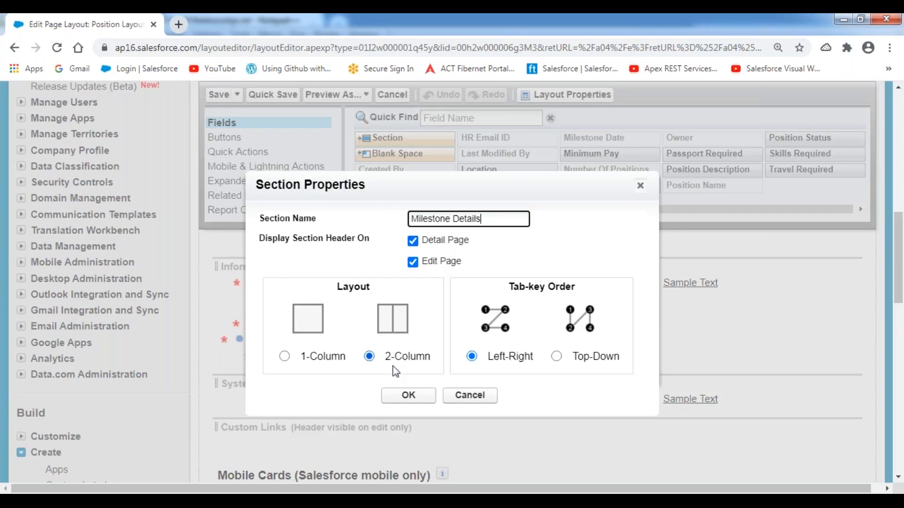
click(403, 400)
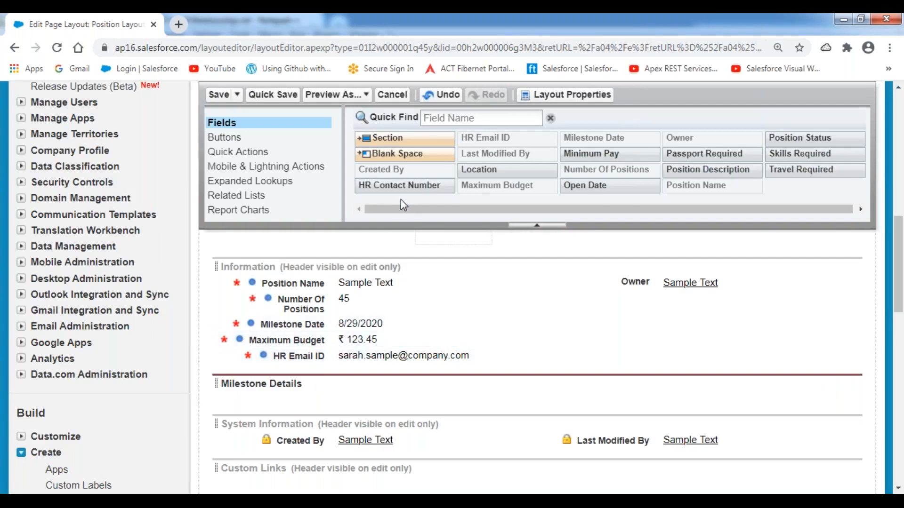
Step: Place Open Date and Milestone Date side by side in Milestone Details
drag(579, 187, 344, 400)
drag(292, 324, 666, 386)
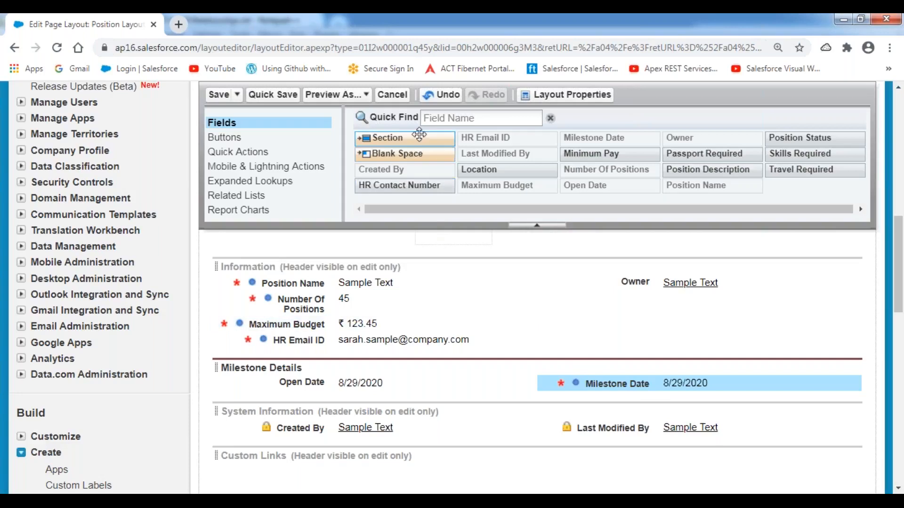
drag(419, 137, 292, 390)
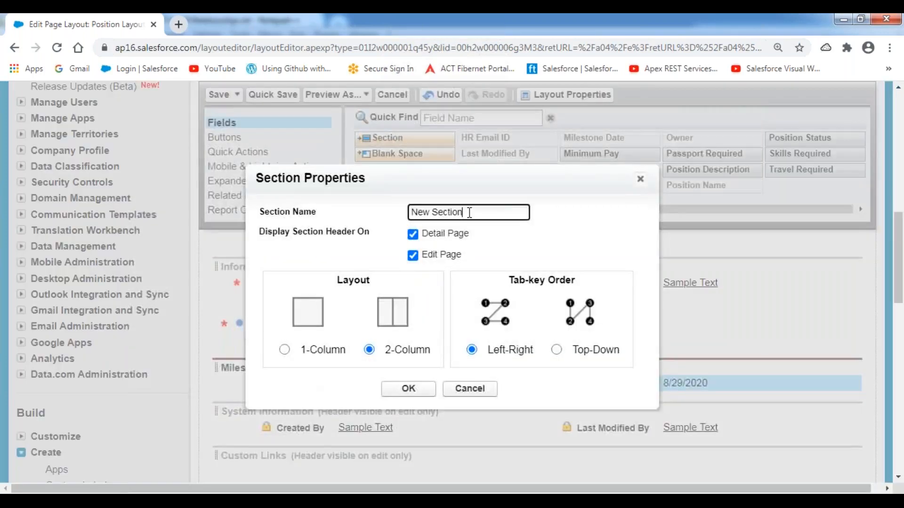
Step: Name the new section Compensation Details and put Minimum Pay and Maximum Budget in it side by side
drag(470, 213, 383, 229)
text(Compensation Details)
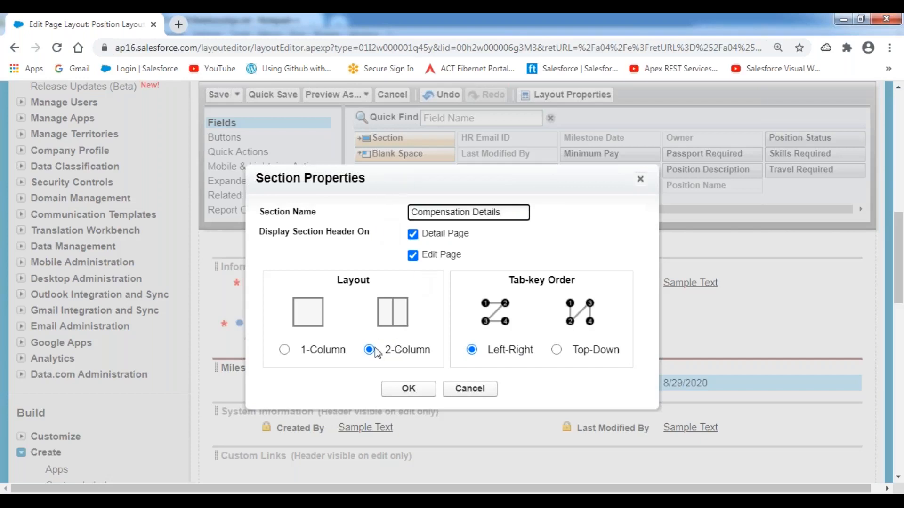
click(406, 389)
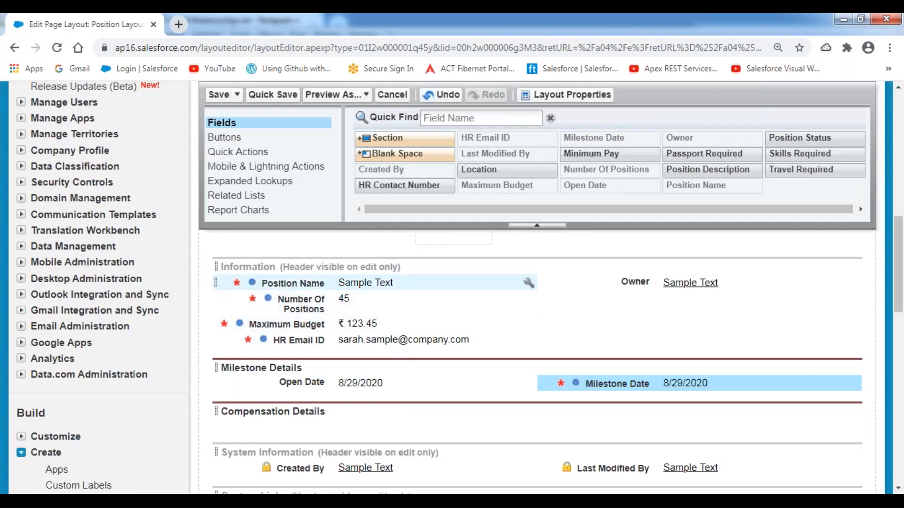
drag(614, 153, 313, 426)
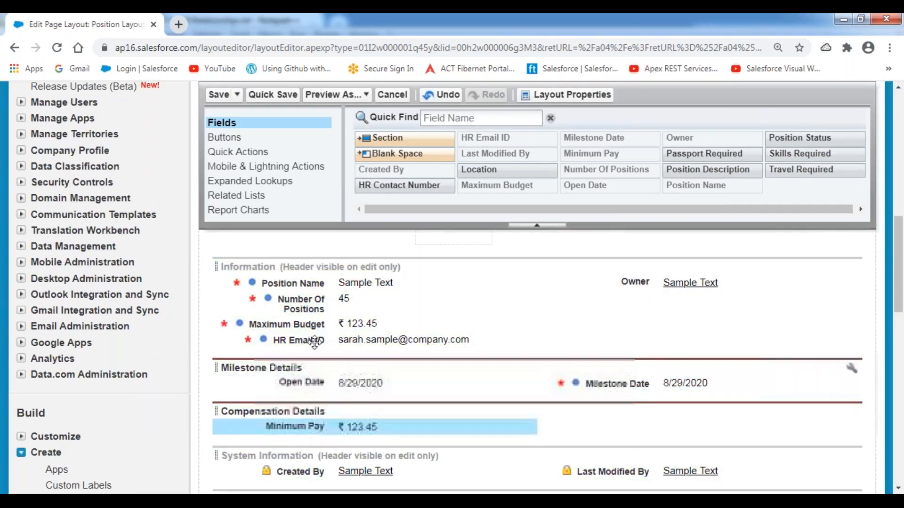
drag(306, 325, 636, 414)
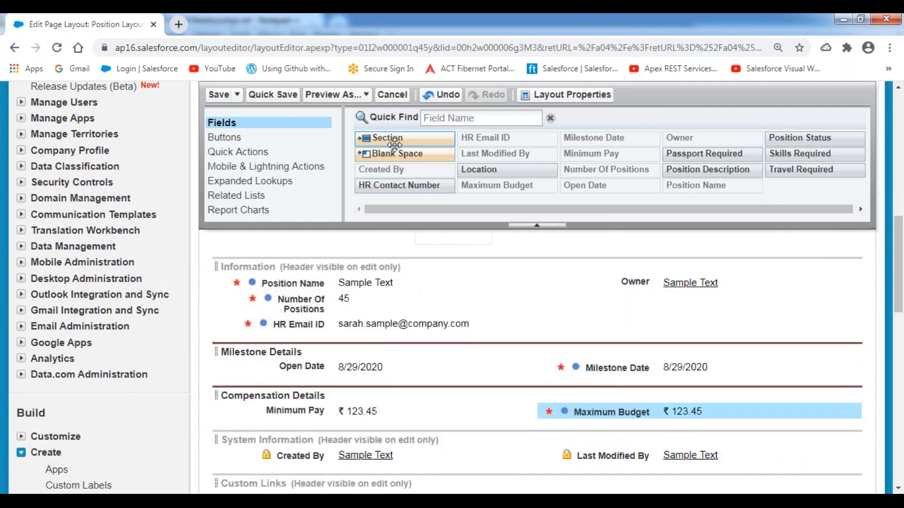
drag(412, 140, 320, 429)
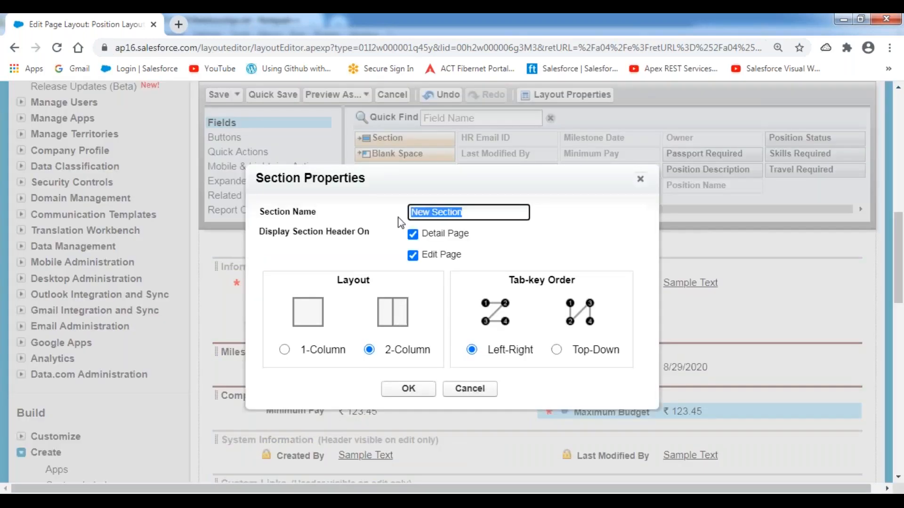
Step: Name the new section Additional Information and confirm it
text(Addition)
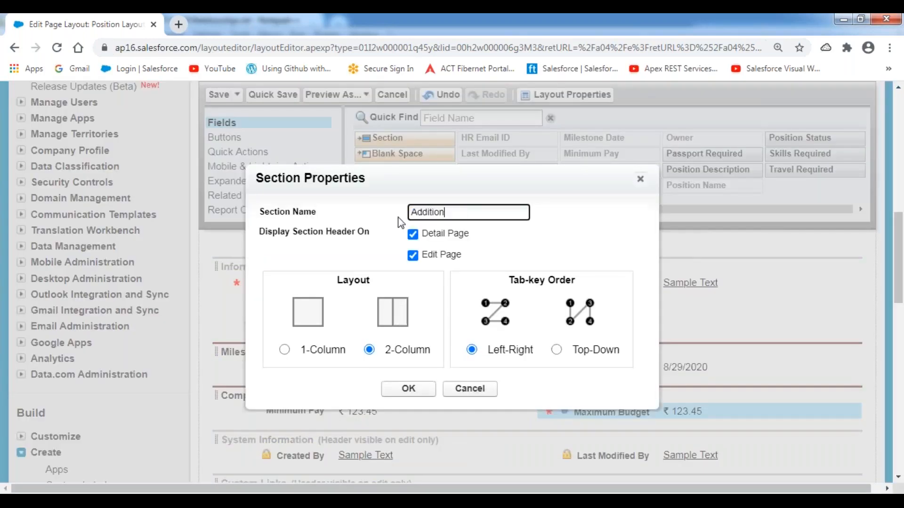
text(al Information)
click(408, 389)
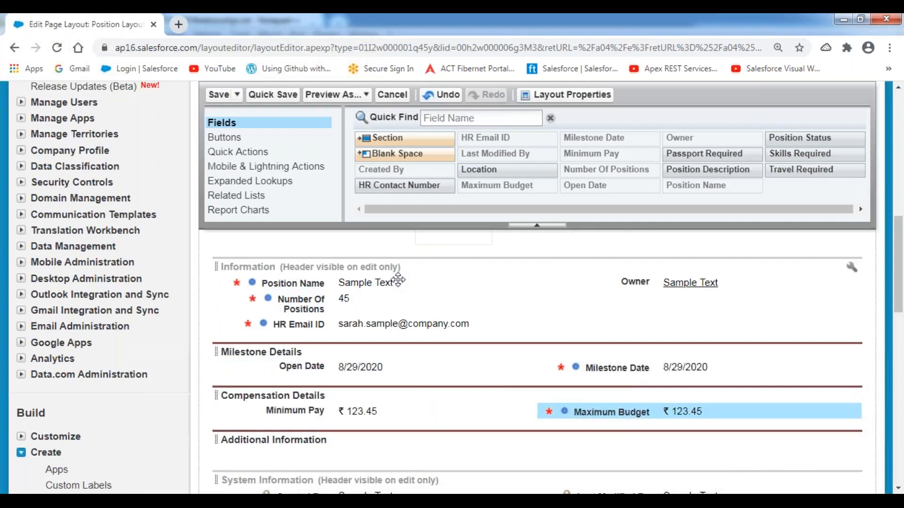
scroll(420, 310, down, 1)
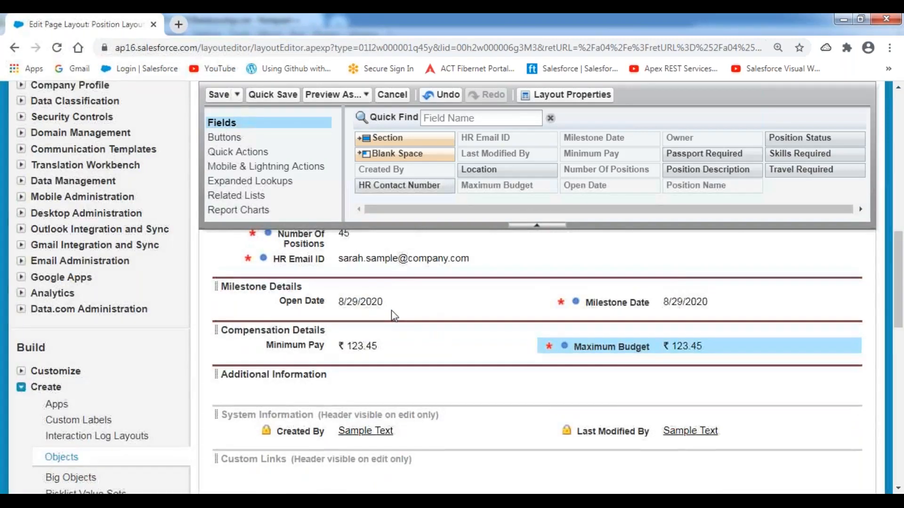
scroll(395, 316, up, 1)
Step: Fill Additional Information with HR Email ID, HR Contact Number, Travel Required and Passport Required
drag(343, 323, 313, 455)
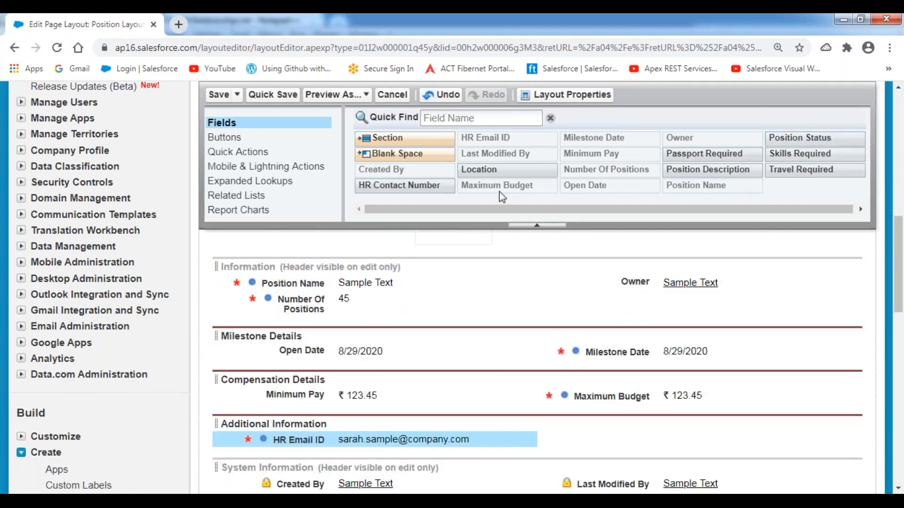
drag(405, 185, 602, 428)
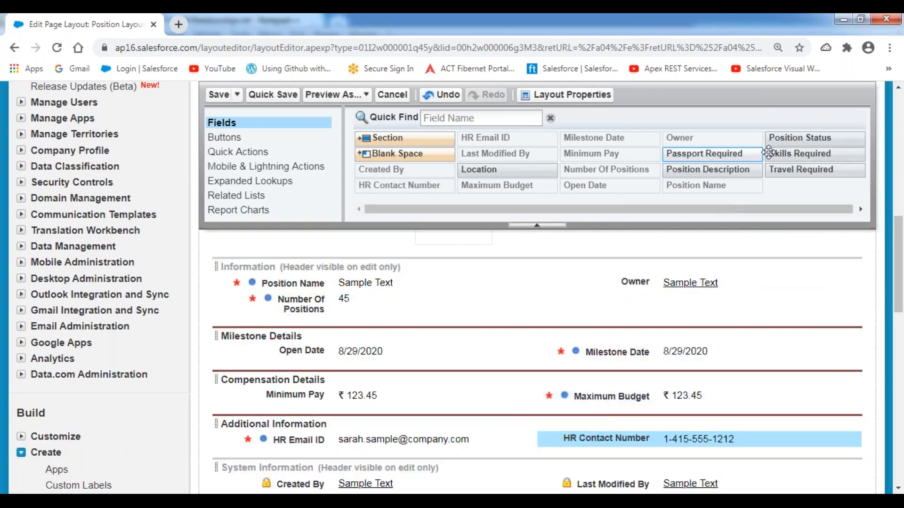
drag(795, 170, 354, 456)
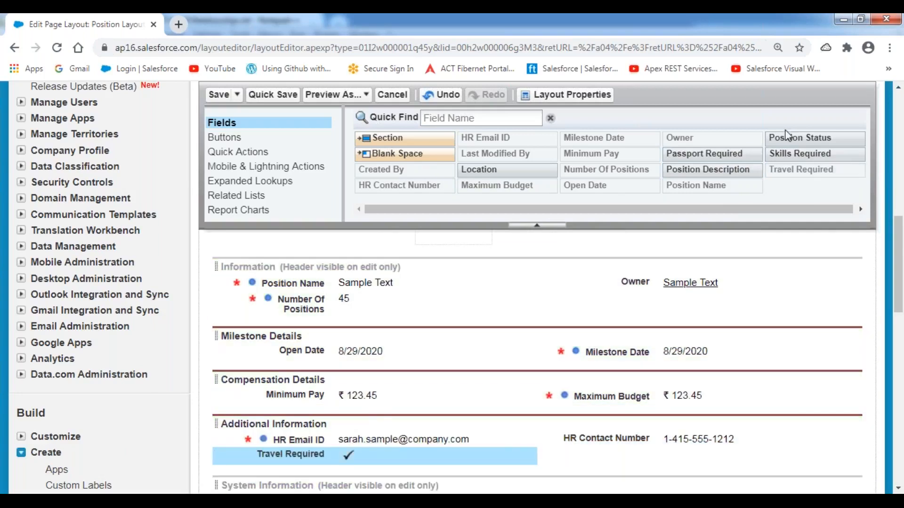
drag(709, 156, 618, 463)
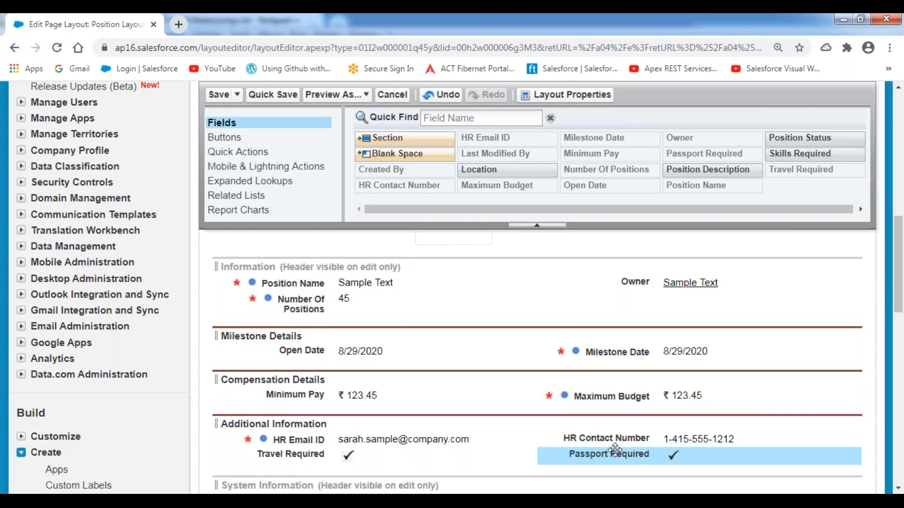
scroll(430, 341, down, 3)
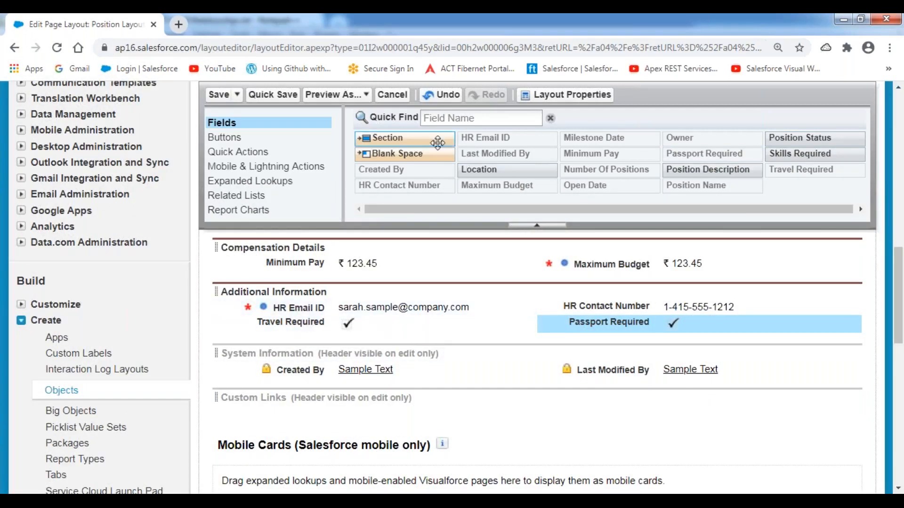
drag(410, 139, 326, 345)
drag(420, 138, 342, 337)
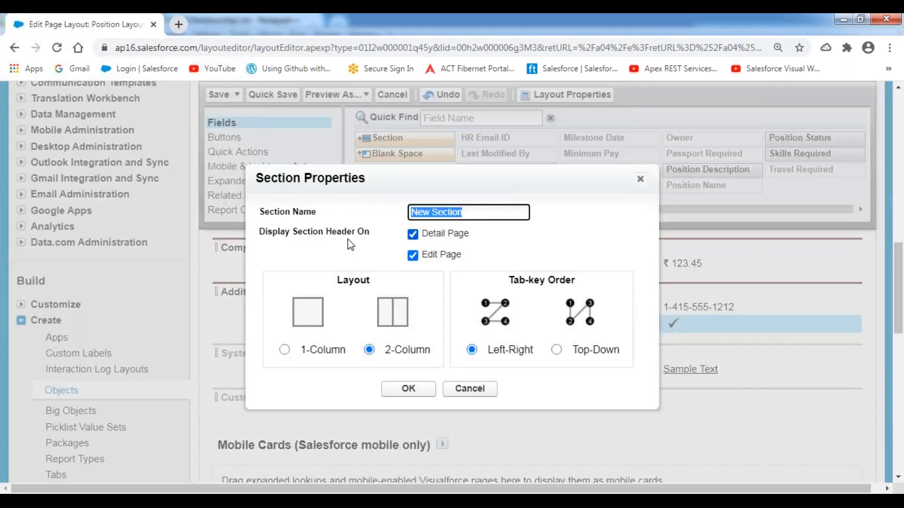
Step: Create a one-column Position Description section holding the Position Description and Skills Required fields
text(Posoitio)
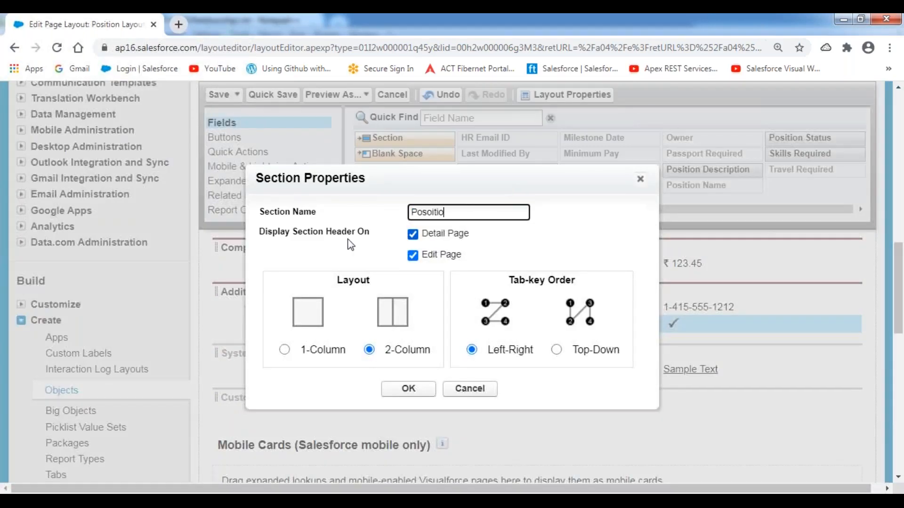
key(BackSpace)
key(BackSpace)
key(BackSpace)
key(BackSpace)
key(BackSpace)
text(ition Description)
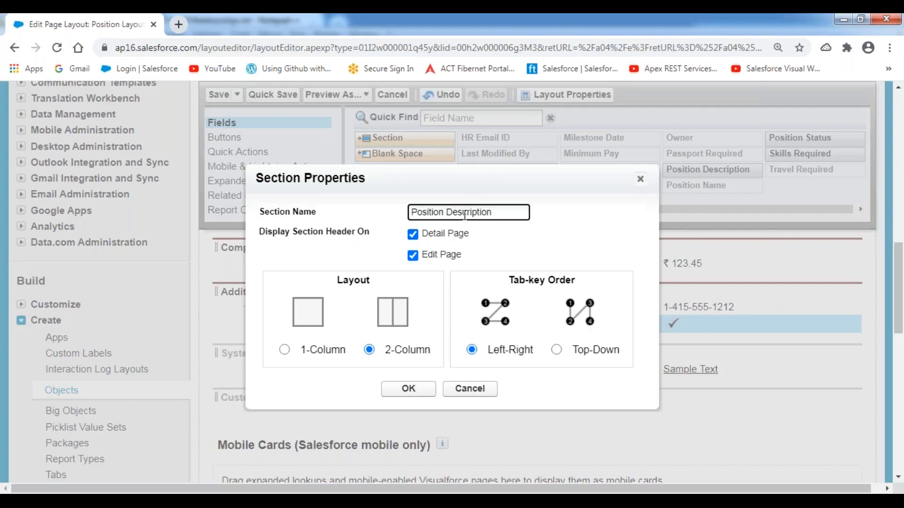
click(284, 350)
click(408, 389)
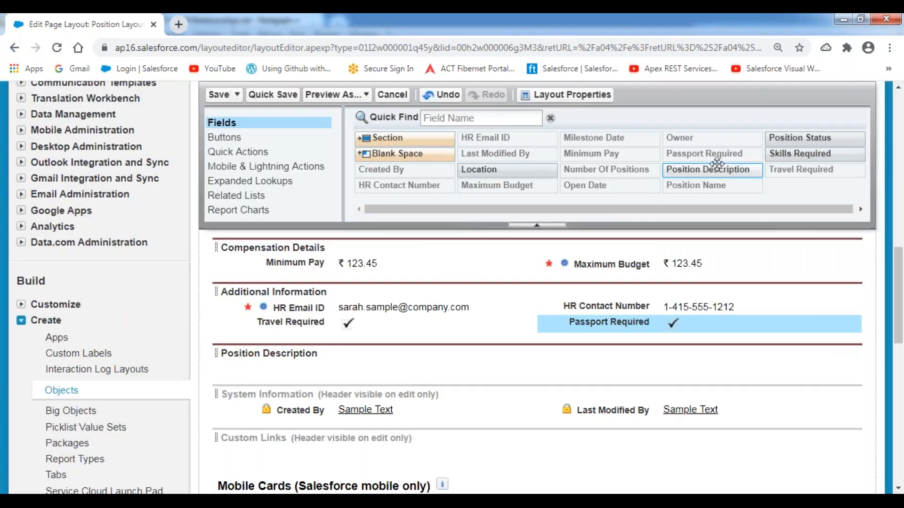
drag(735, 170, 387, 357)
drag(806, 154, 382, 381)
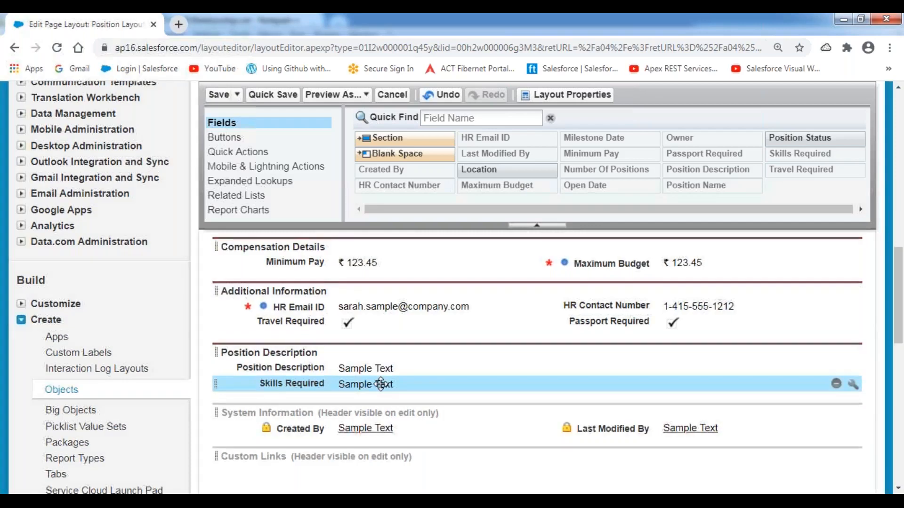
scroll(381, 385, down, 1)
Step: Show the System Information section header on the detail page
double_click(338, 347)
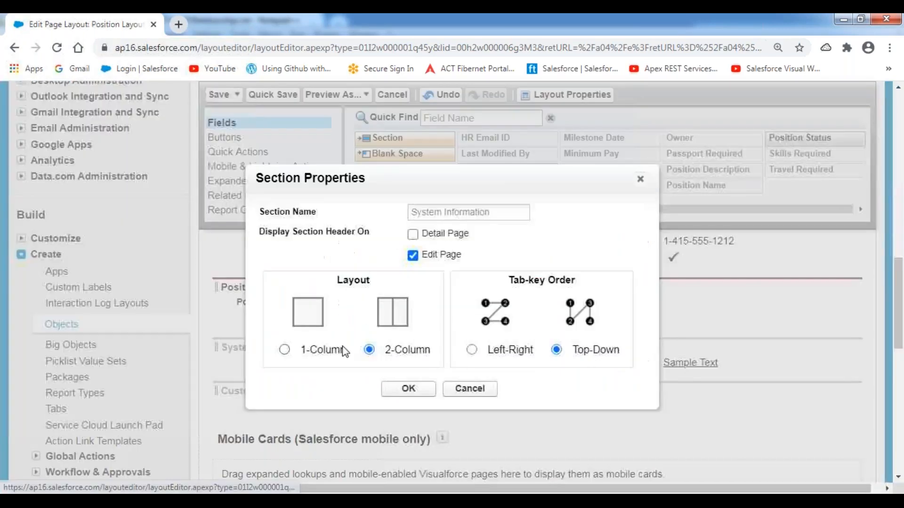
click(423, 237)
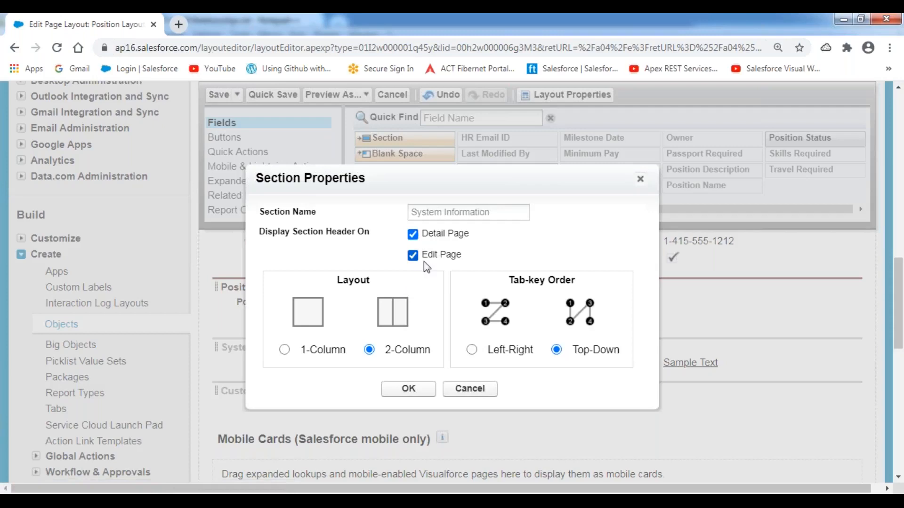
click(409, 388)
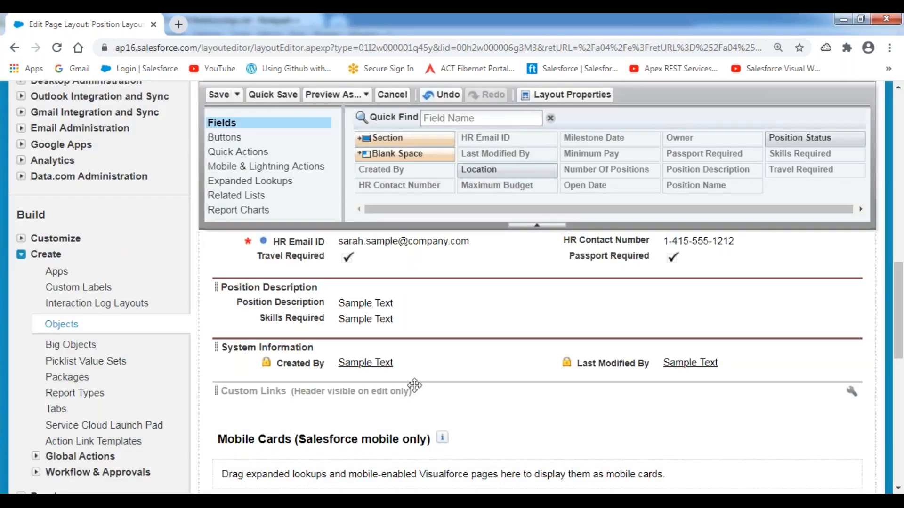
Step: Set the Information section header to display on the detail page too
scroll(414, 385, up, 5)
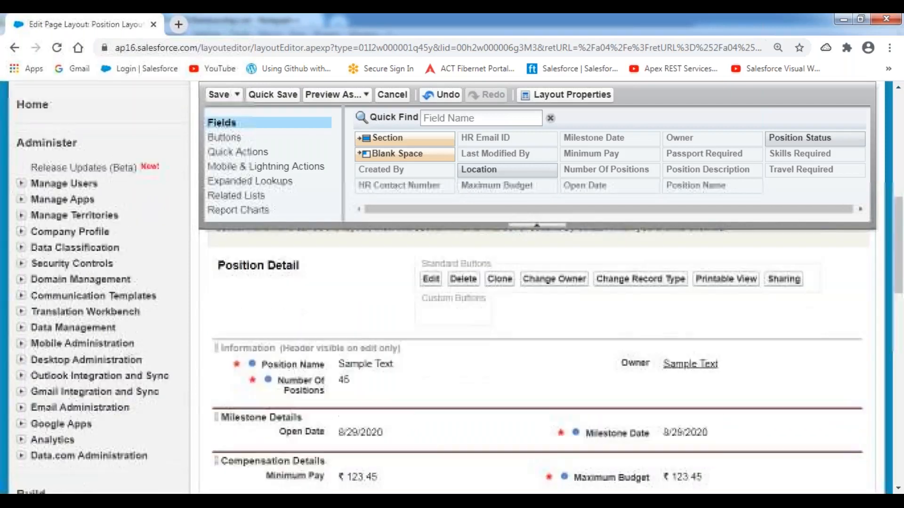
double_click(315, 331)
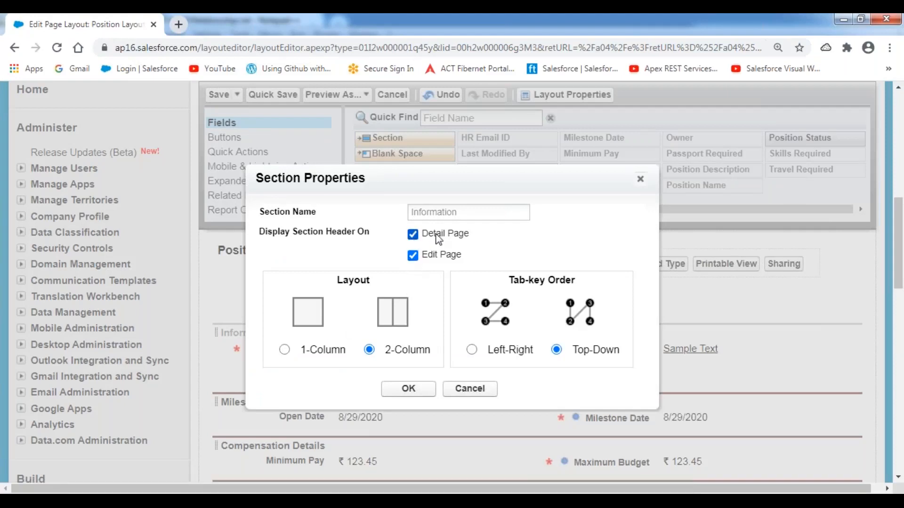
click(409, 389)
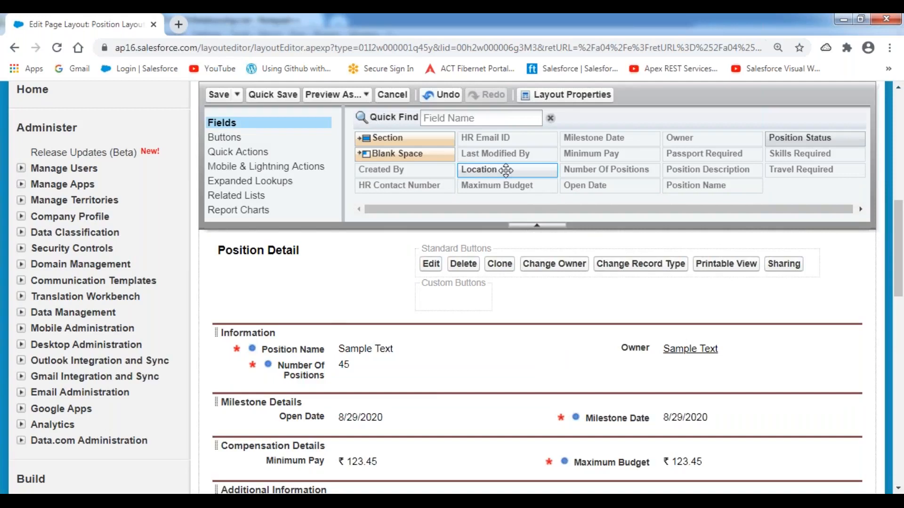
Step: Place Location and Position Status in Information, and remove the Open Activities and Activity History related lists
drag(510, 176, 636, 354)
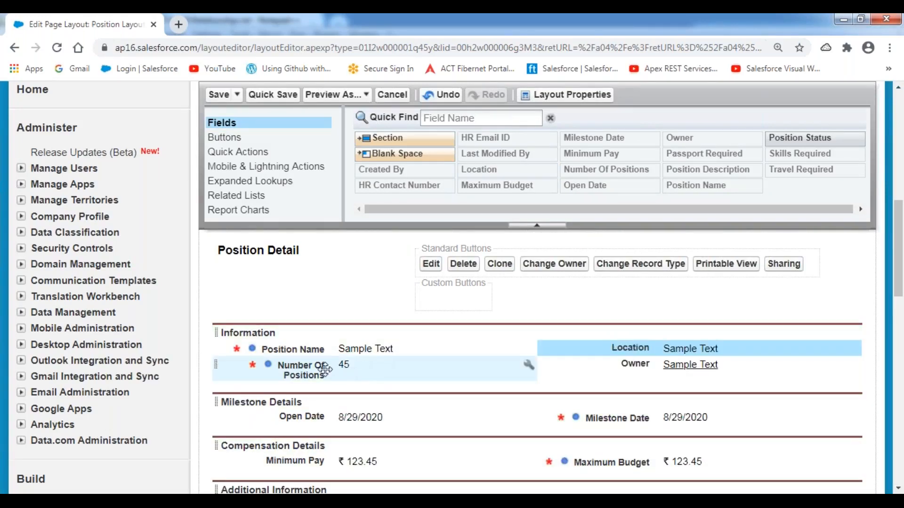
drag(794, 138, 301, 393)
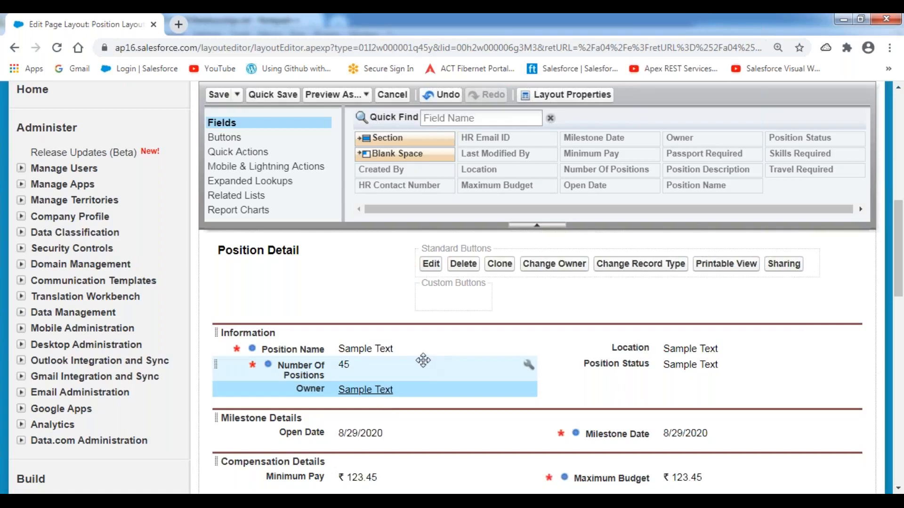
scroll(328, 357, down, 10)
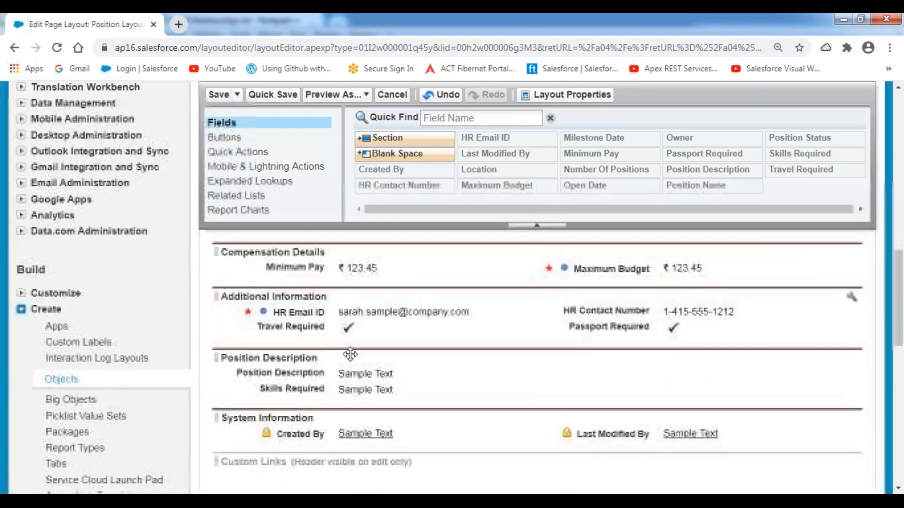
scroll(306, 304, down, 1)
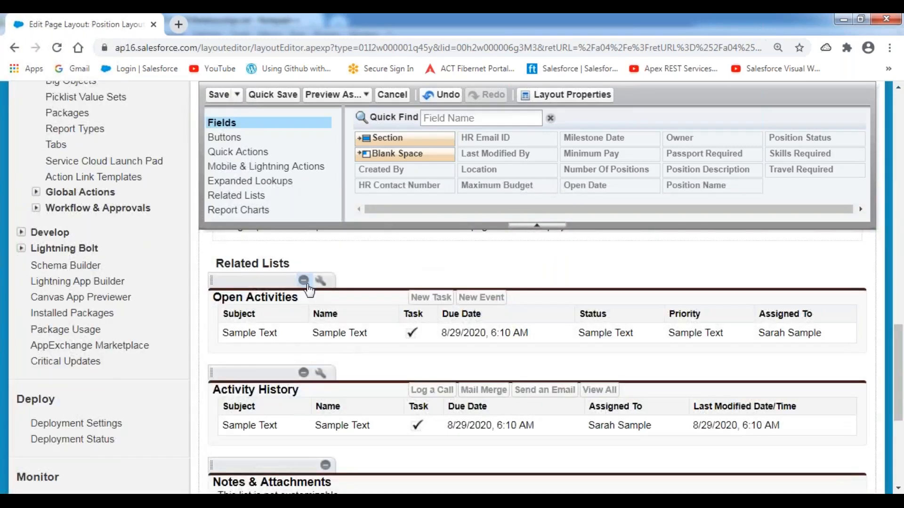
click(303, 281)
click(304, 280)
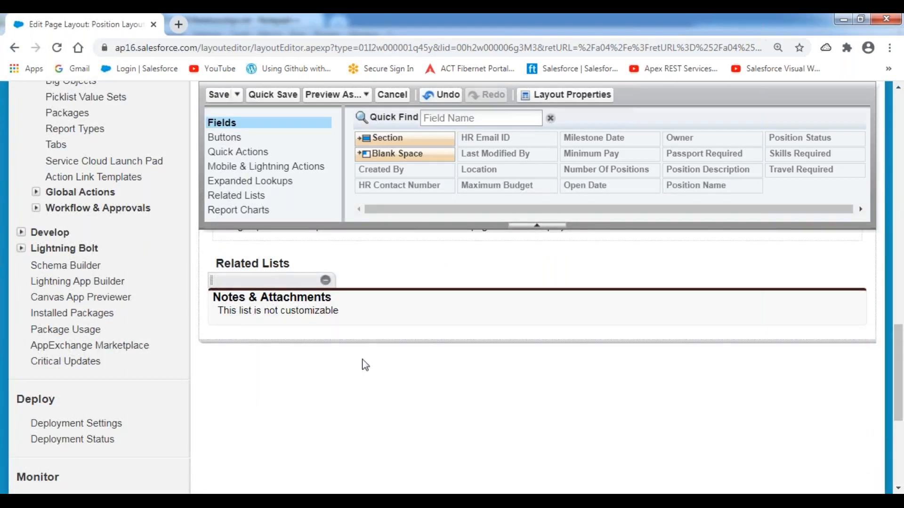
scroll(483, 417, up, 8)
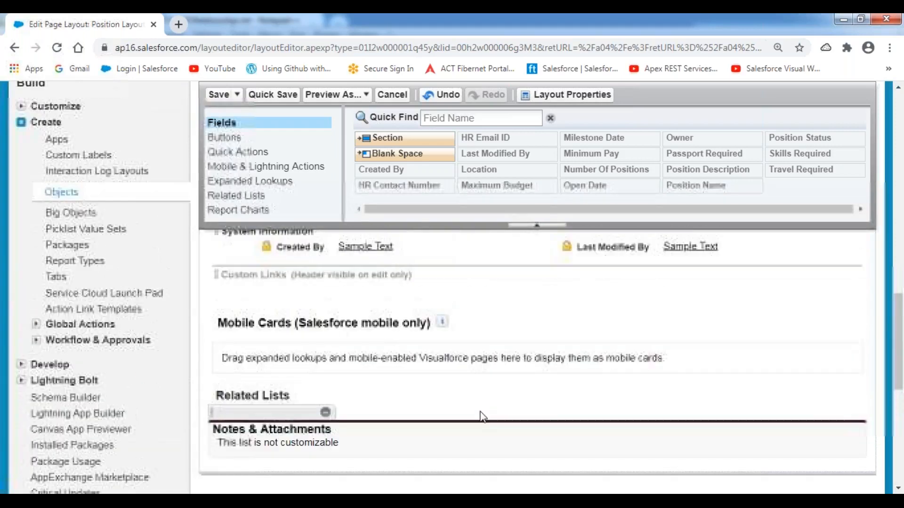
scroll(483, 417, up, 3)
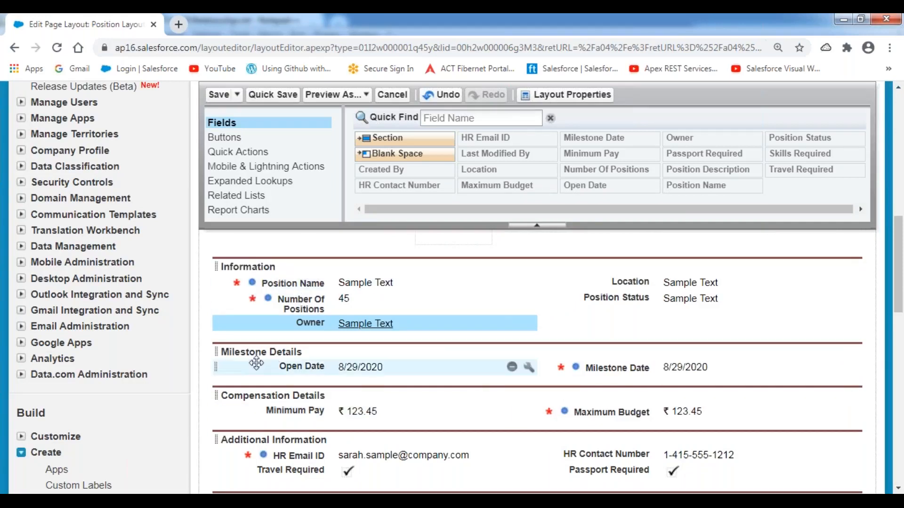
scroll(323, 359, down, 2)
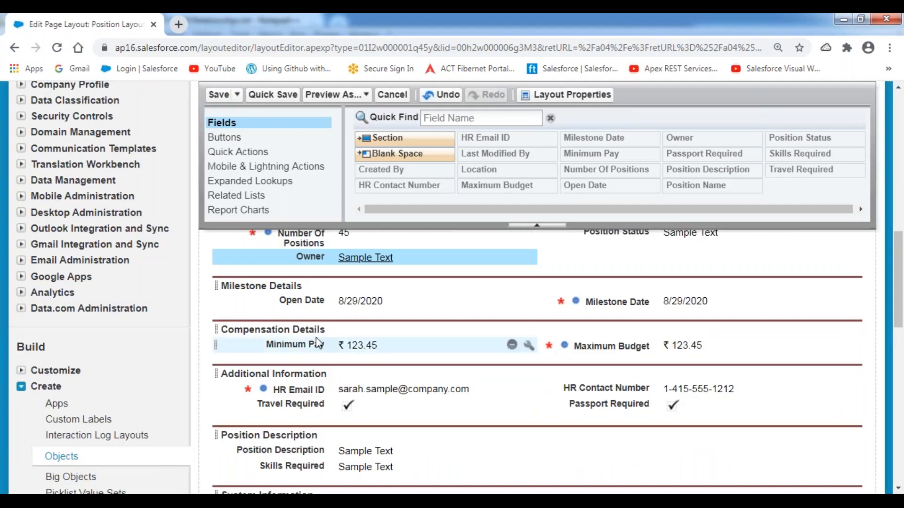
scroll(322, 346, down, 4)
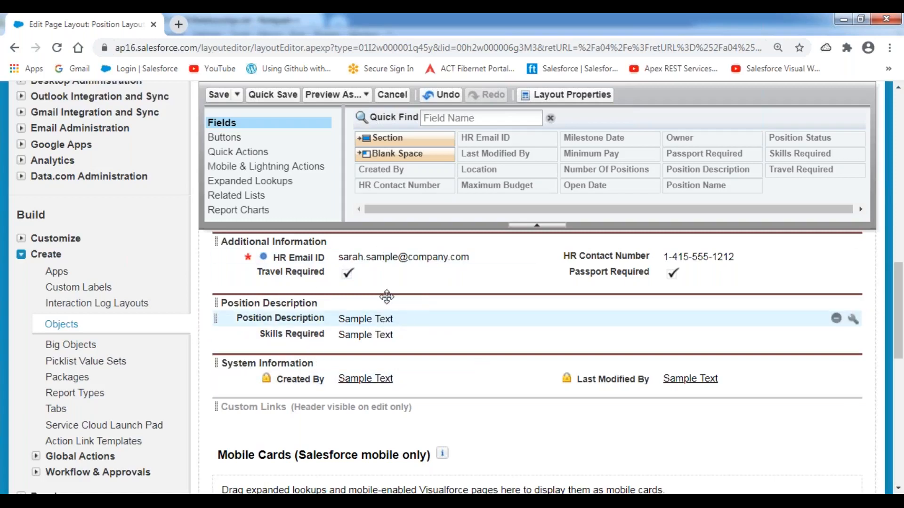
Step: Save the finished Position page layout
click(218, 95)
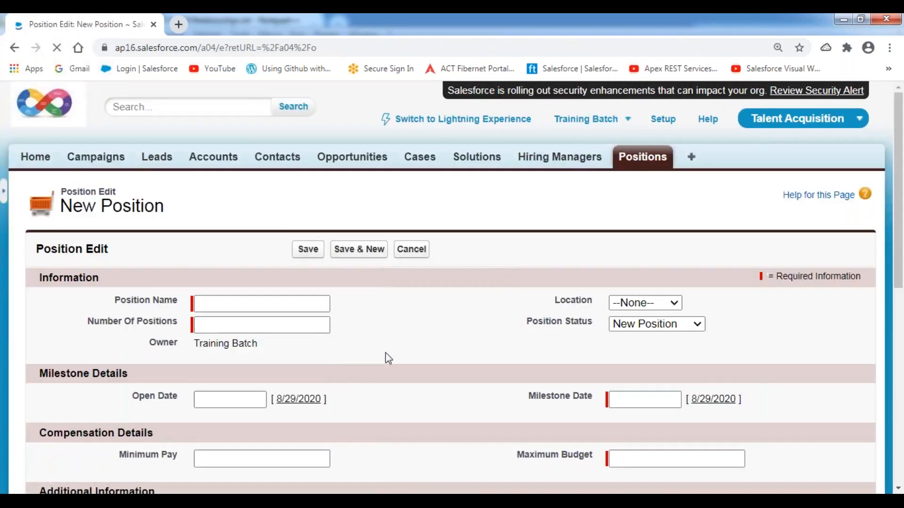
scroll(487, 341, down, 1)
scroll(488, 341, down, 5)
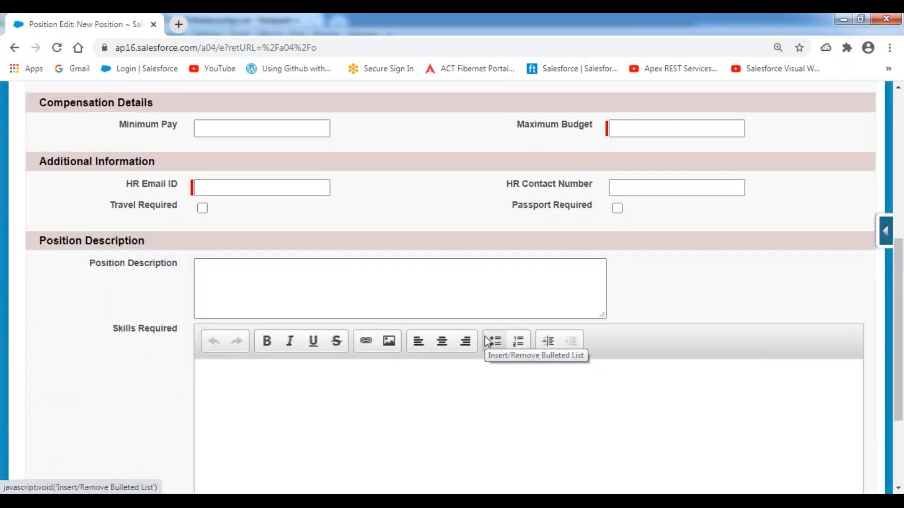
scroll(488, 341, down, 3)
scroll(487, 341, up, 10)
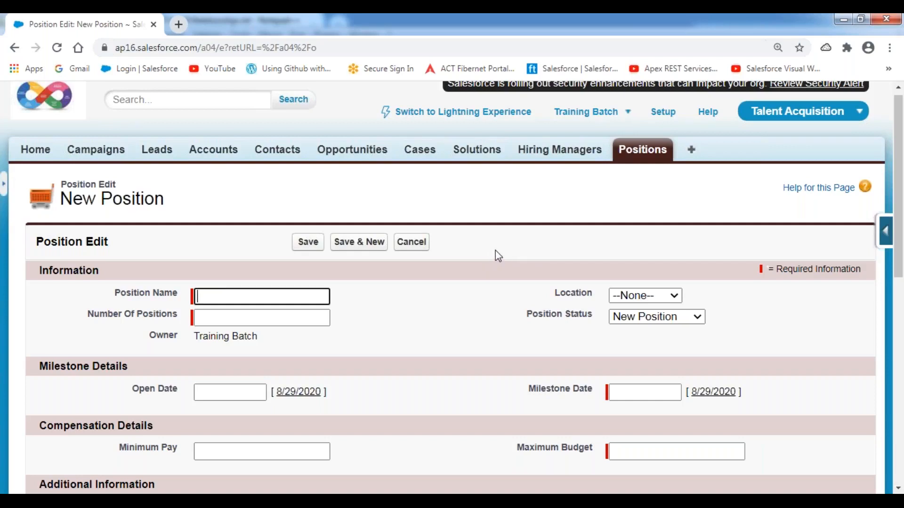
scroll(496, 252, down, 3)
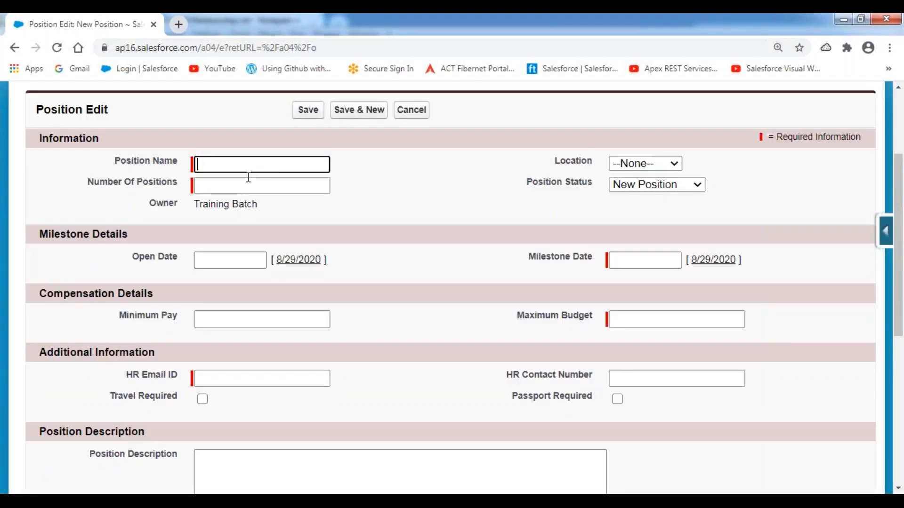
Step: Enter the position title Java Developer with 2 positions located in Hyderabad
text(Java)
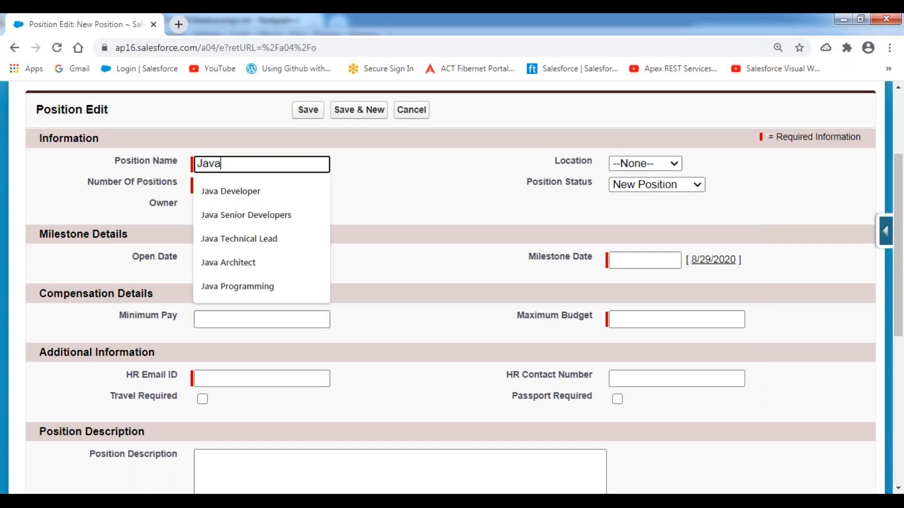
text( Developer)
key(Tab)
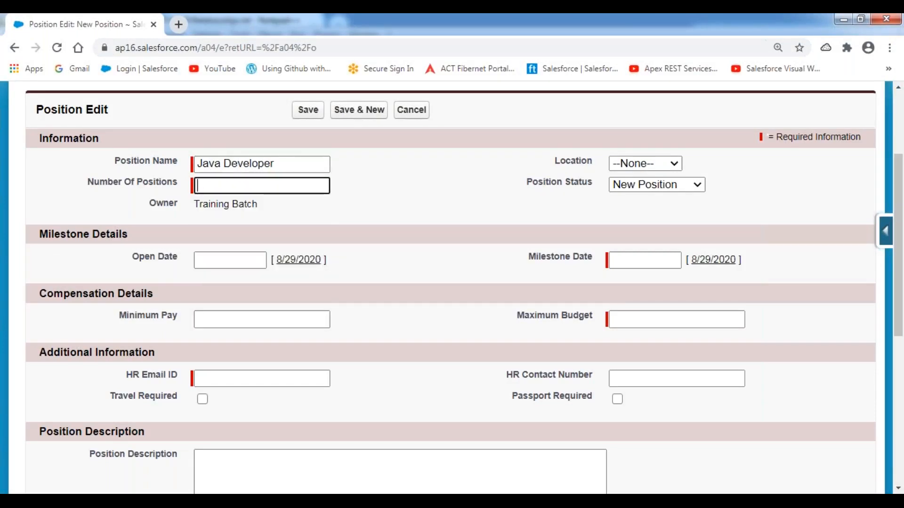
text(2)
click(512, 205)
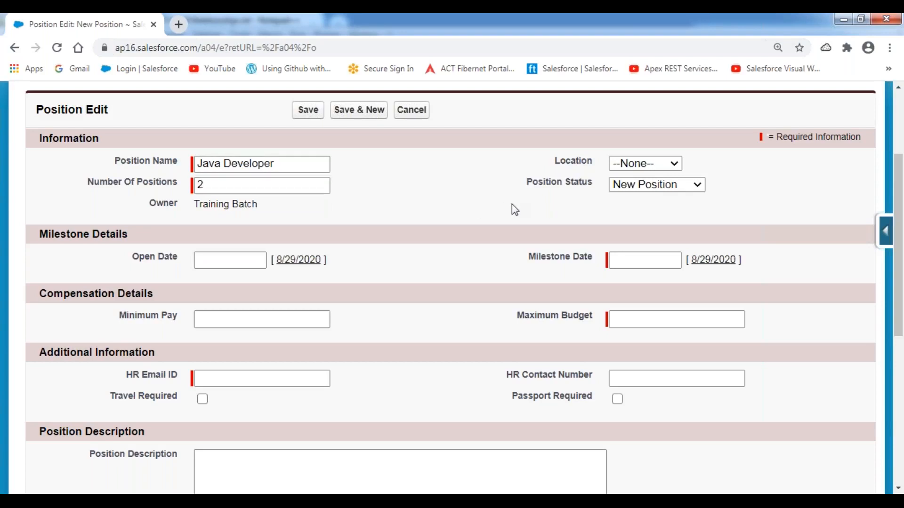
click(662, 163)
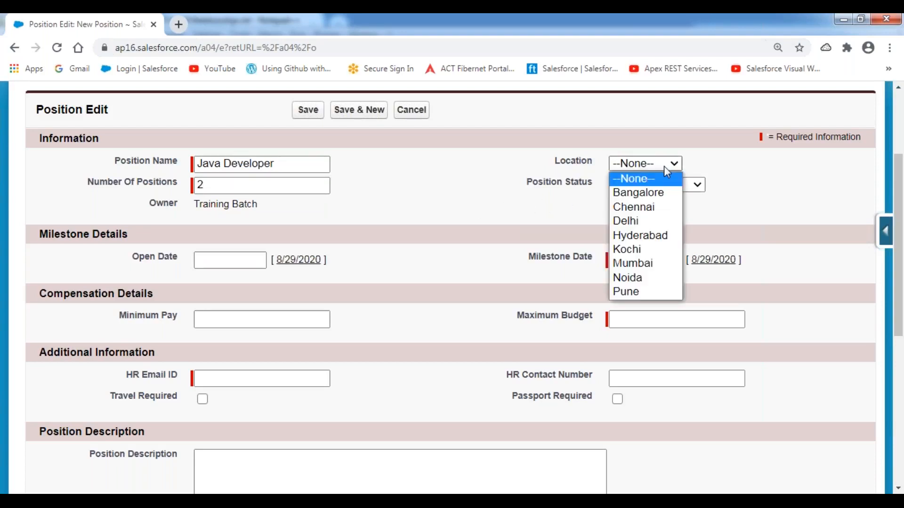
click(650, 236)
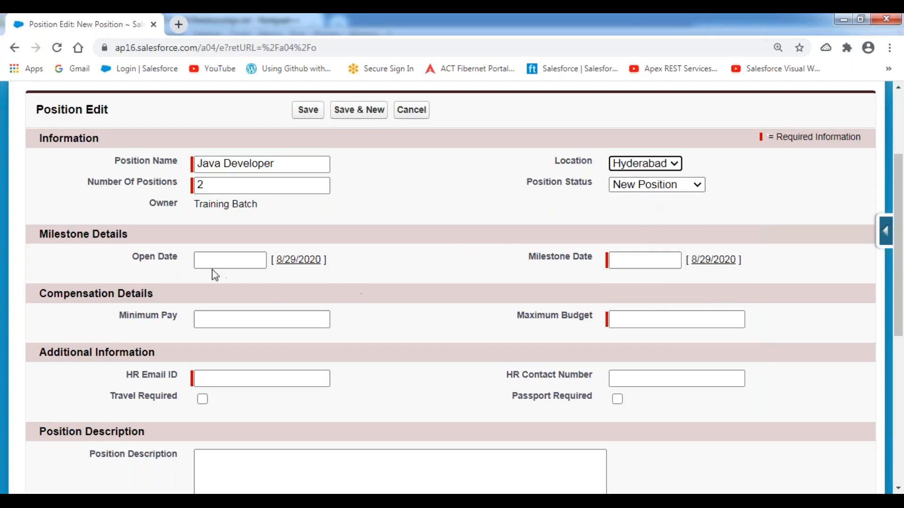
Step: Set the Open Date to today and the Milestone Date to 9/15/2020
click(296, 263)
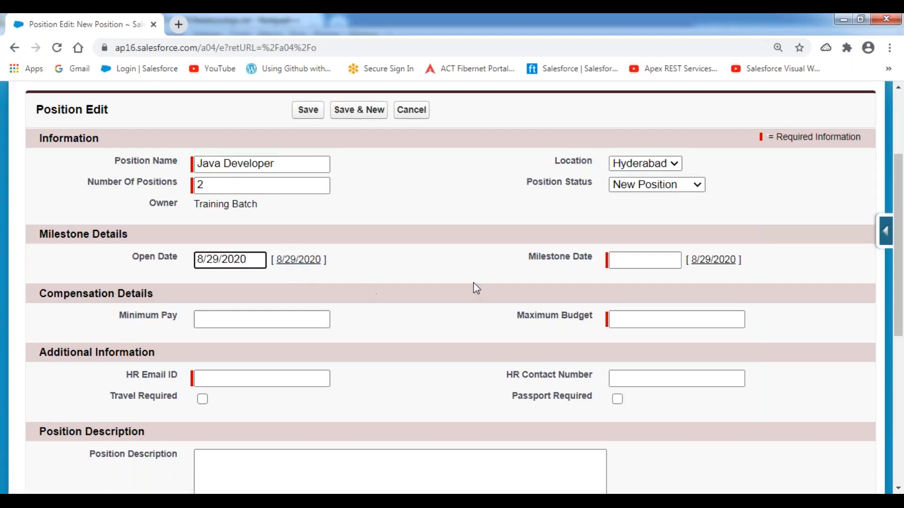
click(638, 262)
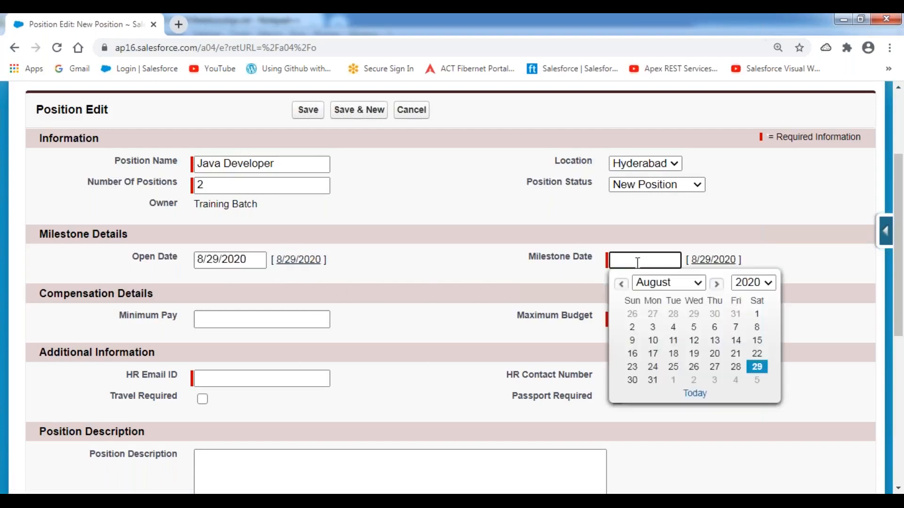
click(717, 284)
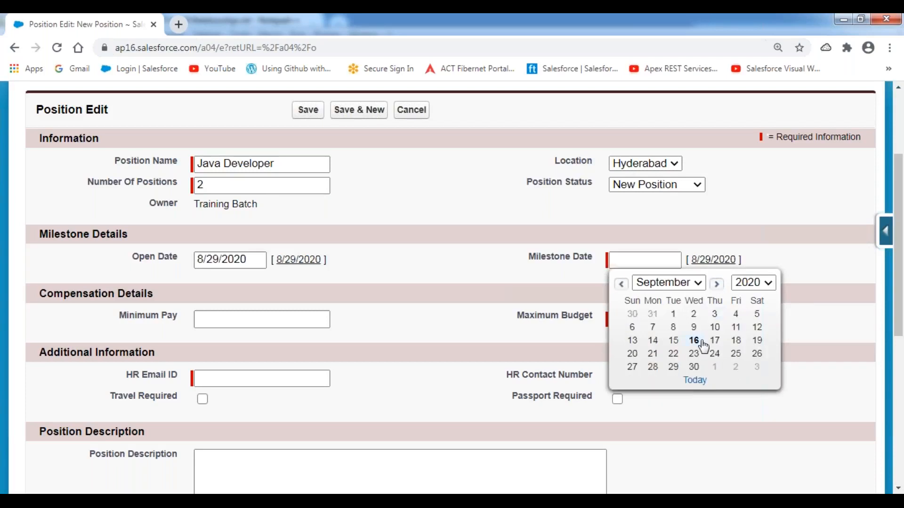
click(673, 341)
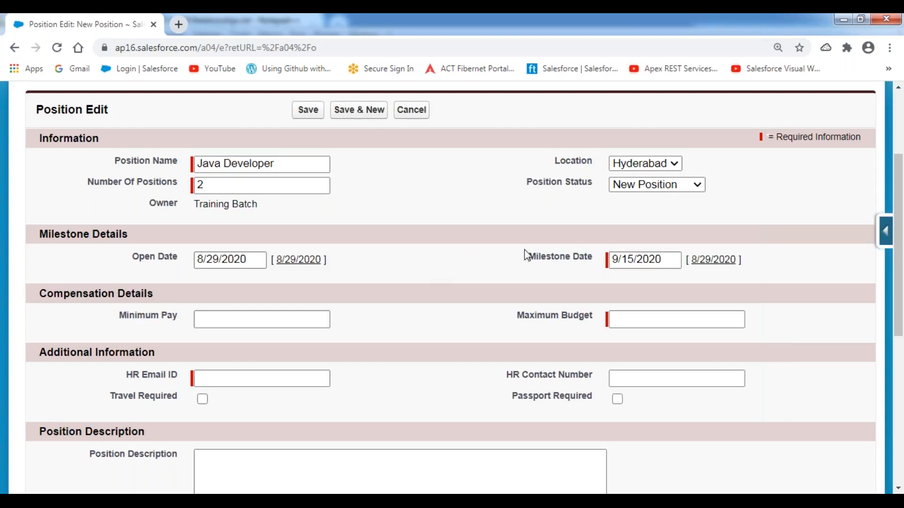
Step: Enter Minimum Pay 900000 and Maximum Budget 1300000
click(276, 318)
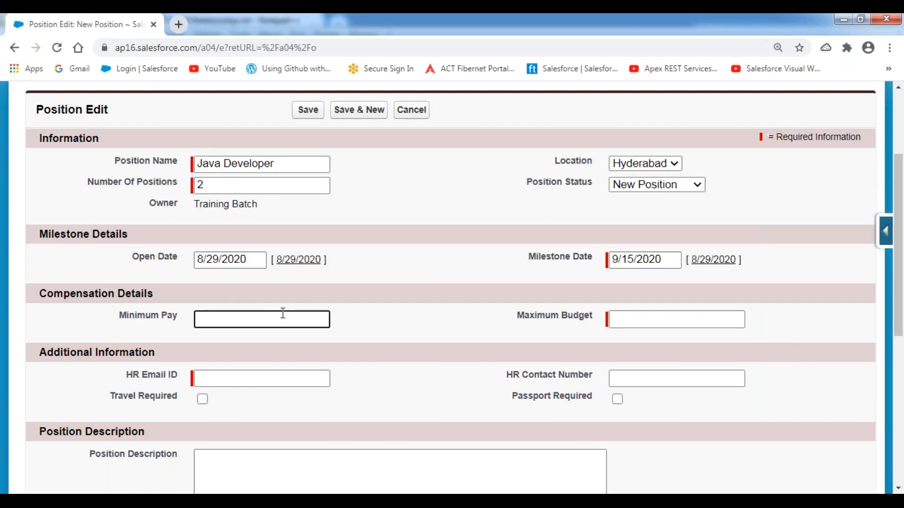
text(900000)
key(Tab)
text(1300000)
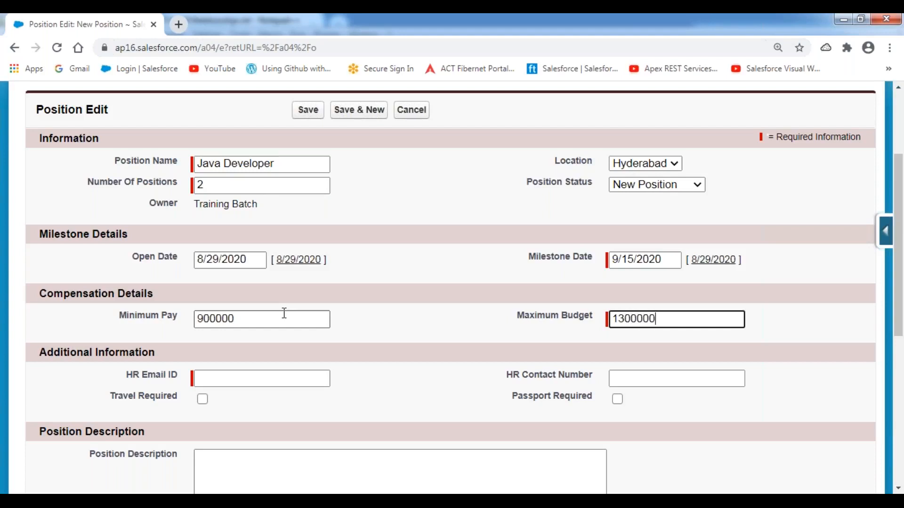
Step: Fill in the HR contact's e-mail and phone number, and tick Passport Required
scroll(331, 334, down, 2)
click(277, 247)
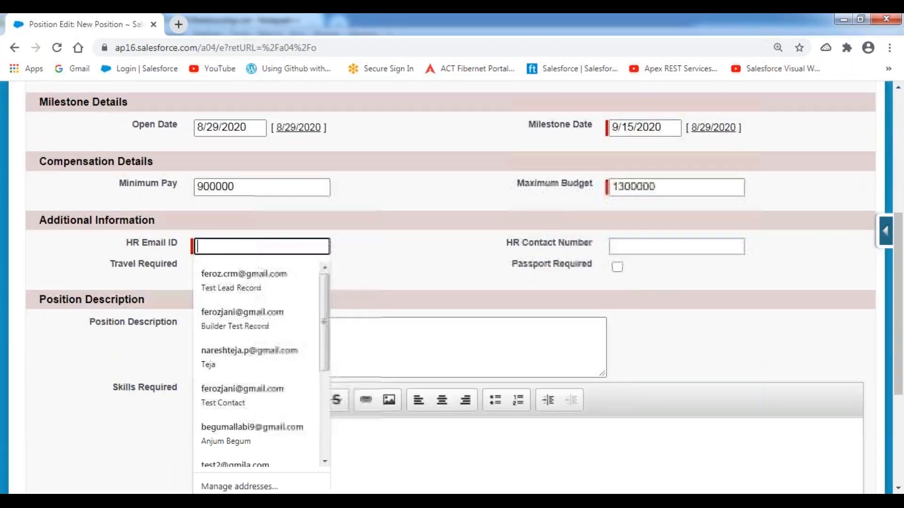
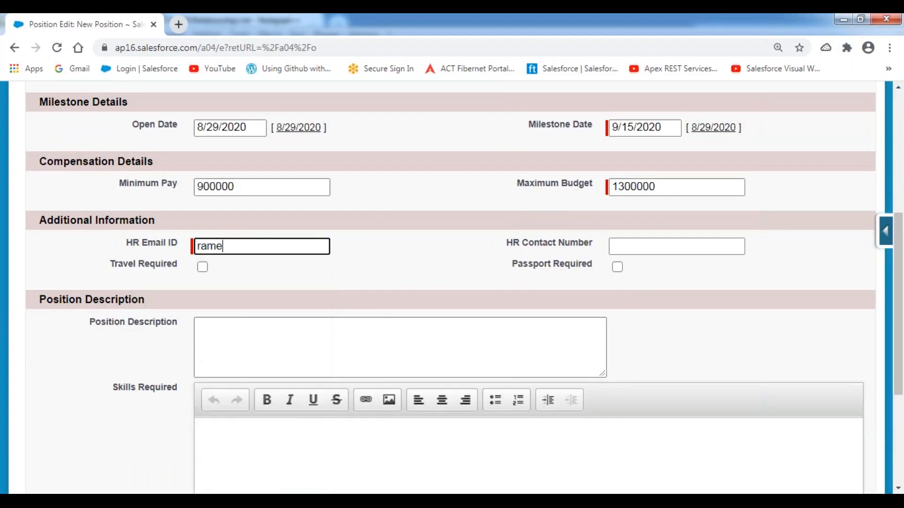
key(Tab)
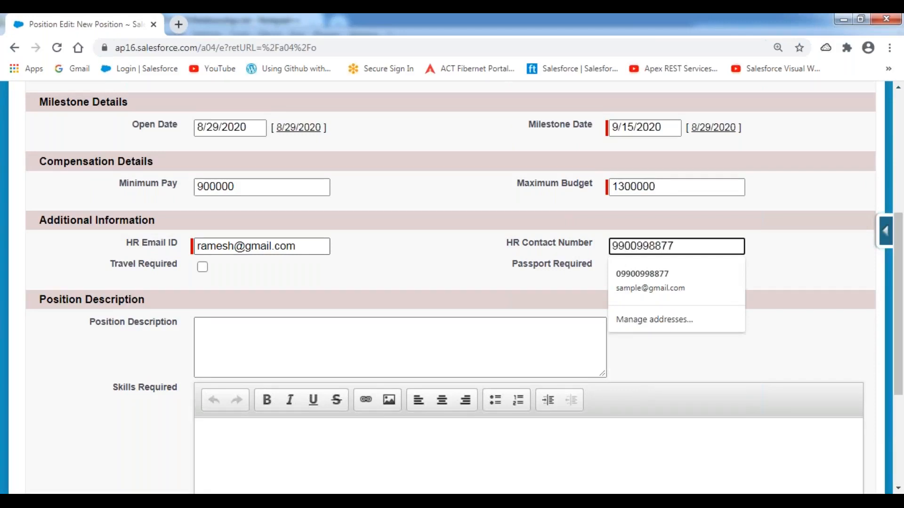
click(429, 268)
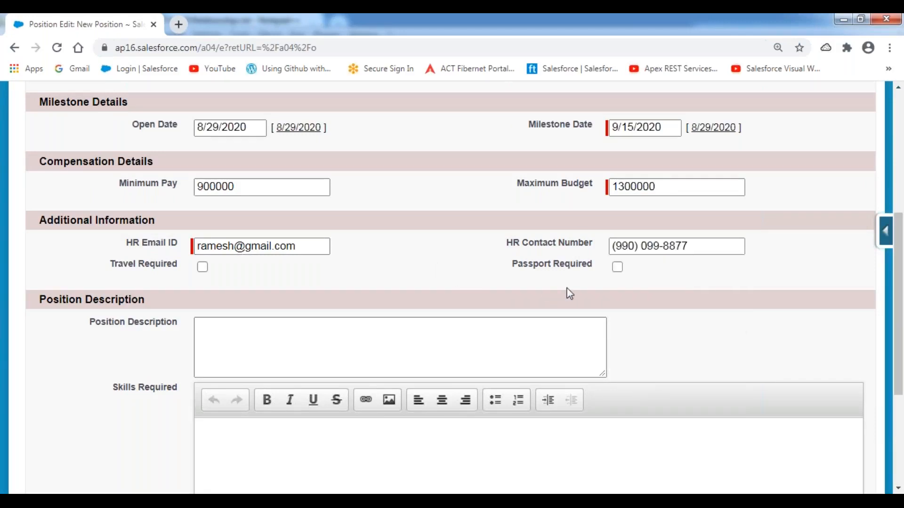
click(618, 267)
scroll(468, 274, down, 3)
Step: Write a Position Description requiring 4+ years of experience in Java development
click(256, 212)
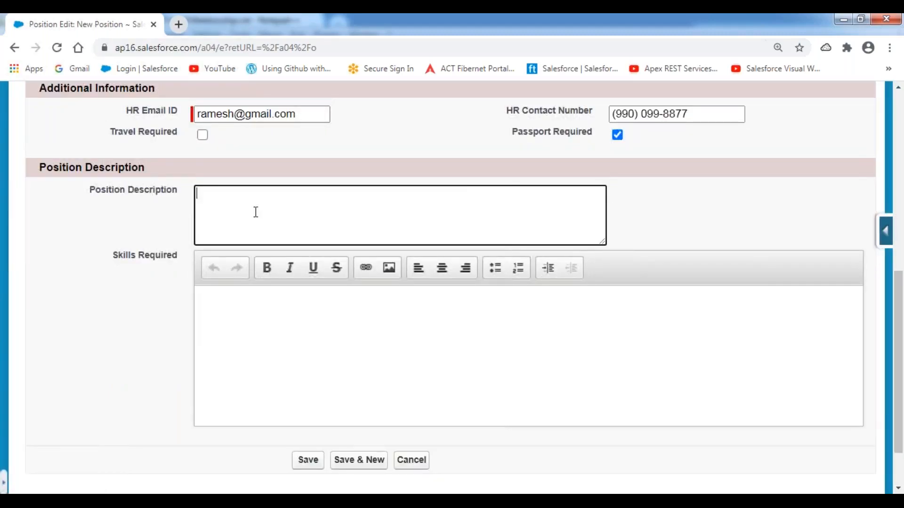
text(REquire)
key(BackSpace)
key(BackSpace)
key(BackSpace)
text(equired 4+ years of Experience in Java Development.)
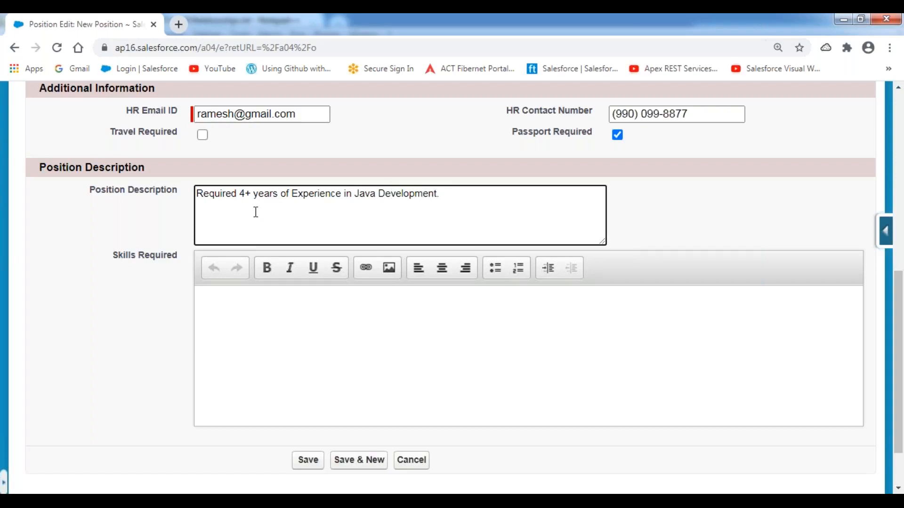
Step: Copy the description into Skills Required, then add hands-on Core Java, Adv. Java, J2EE, Oracle, SQL Server, certification lines
drag(440, 194, 176, 197)
key(ctrl+c)
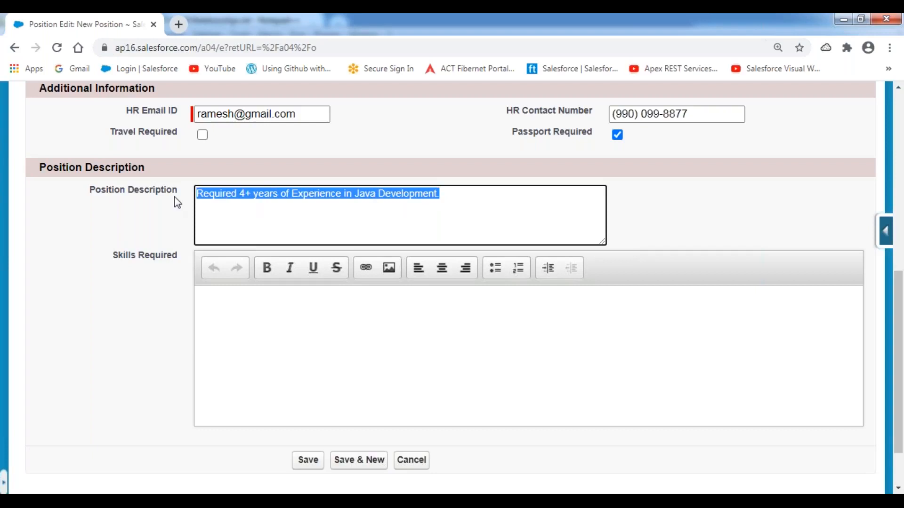
click(223, 311)
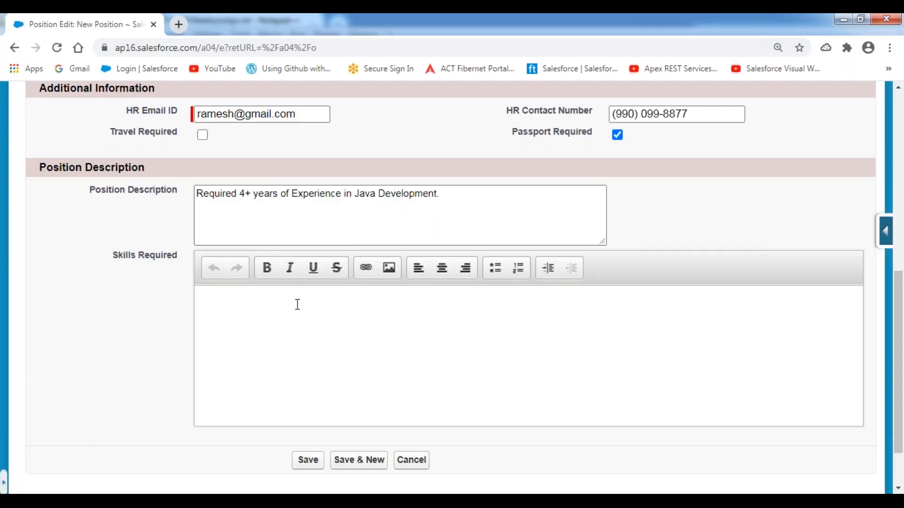
key(ctrl+v)
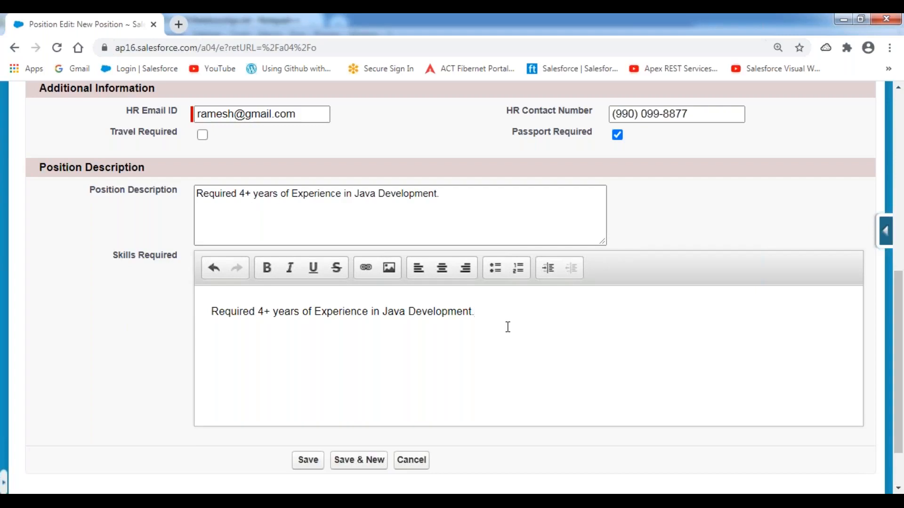
text(Should have Hand)
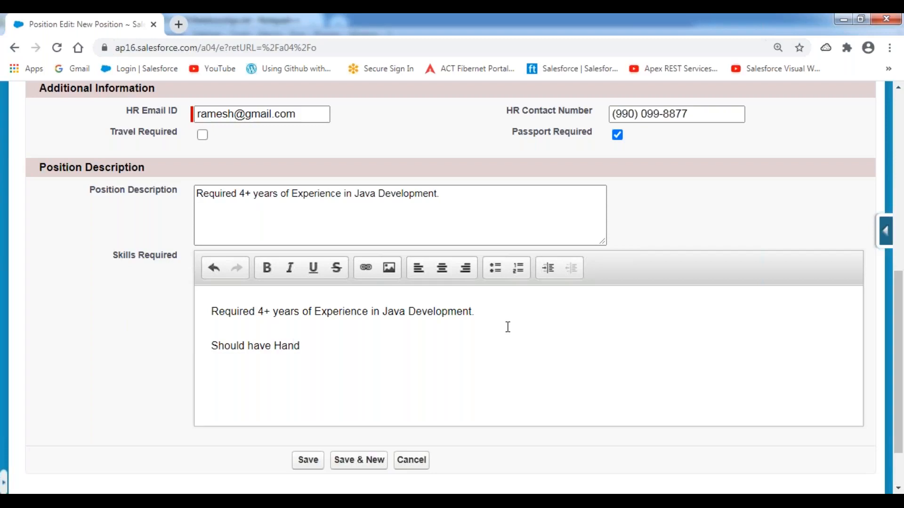
text(s-On Exxperience in C)
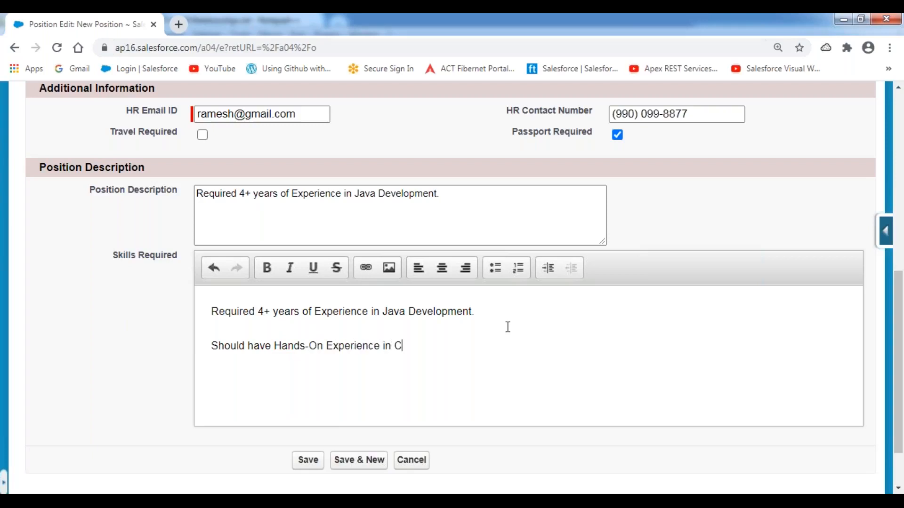
text(ore Java, Adv. Java, )
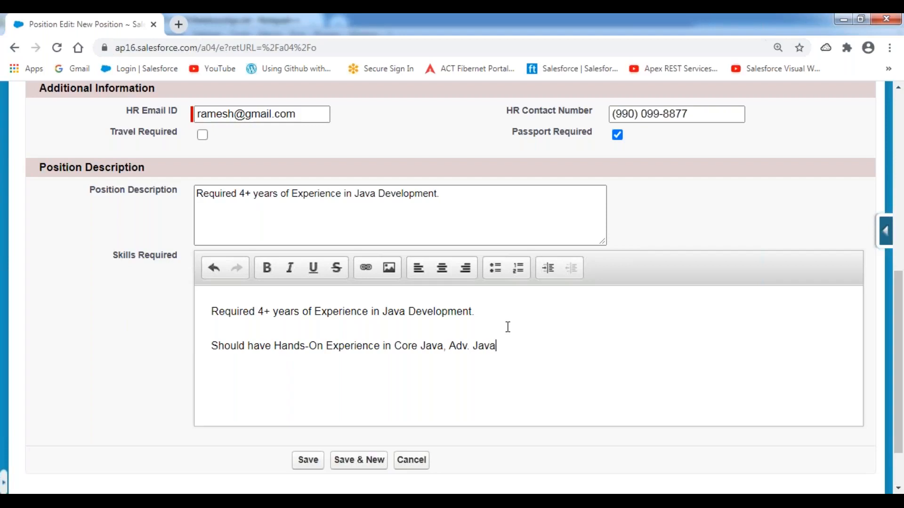
text(J2EE, Oracle and )
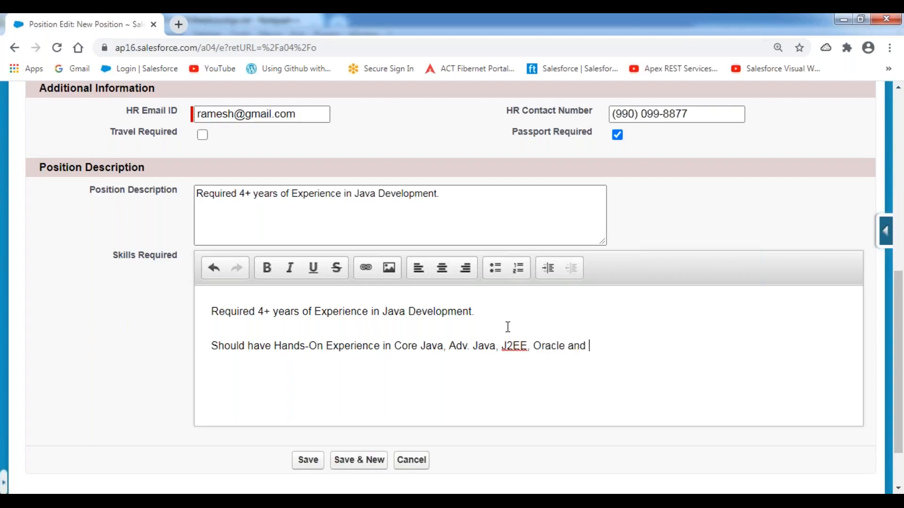
text(SQL Serv)
text(er. )
text(Should be )
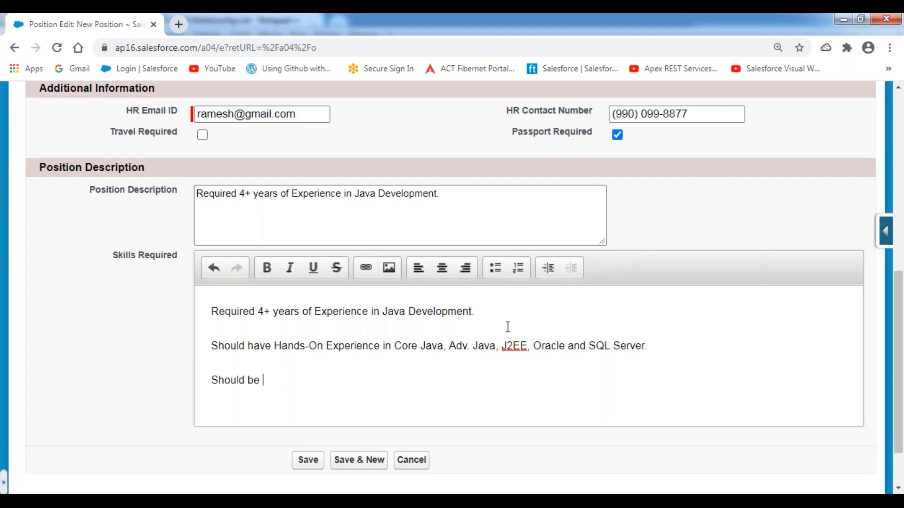
text(a Certified Java Developer.)
Step: Add a skills line about interacting with US clients and managing a team of 4 members
key(Return)
text(Should be able to interact with the US Clients and should be able to manage a Team of 4 MEm)
key(BackSpace)
key(BackSpace)
text(embers.)
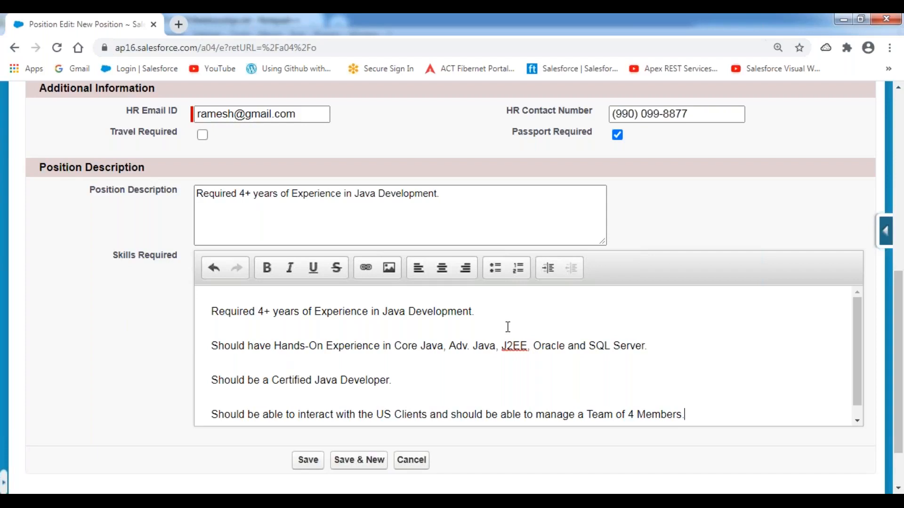
Step: Bold the US clients/team-of-4 line and the Certified Java Developer line in Skills Required
key(shift+Home)
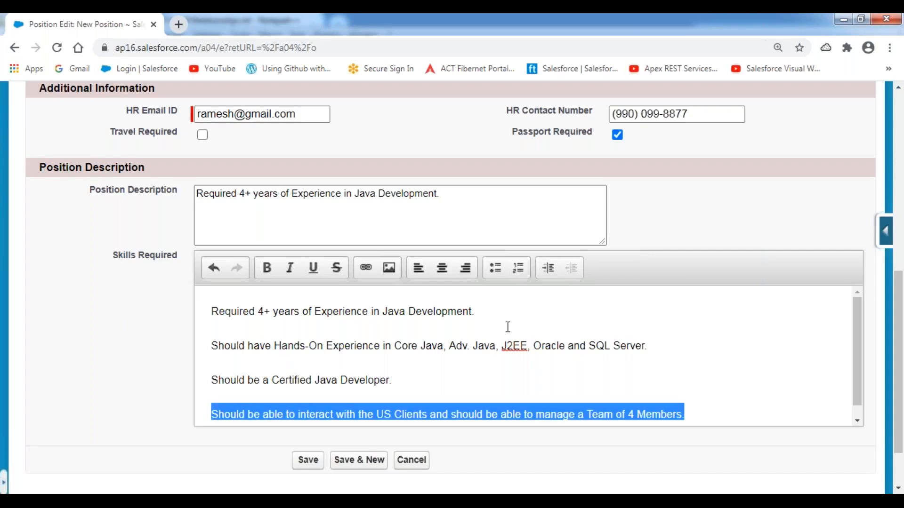
key(ctrl+b)
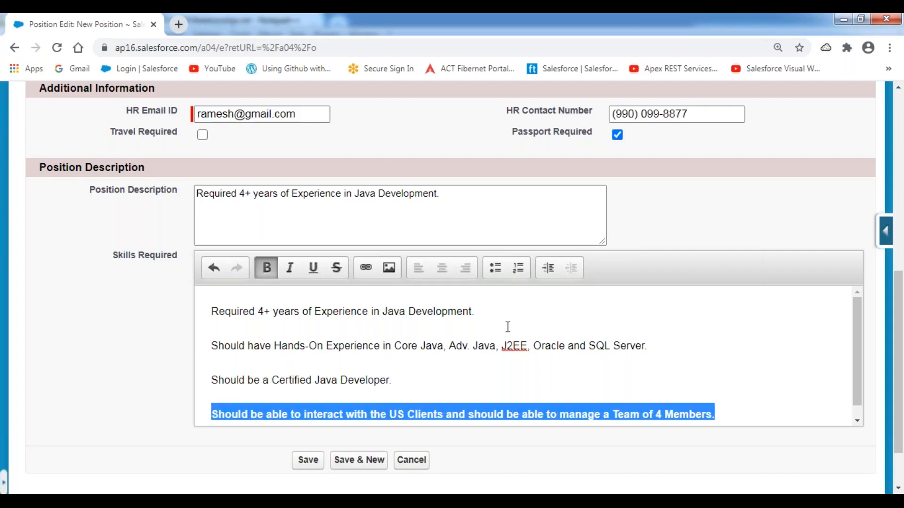
click(424, 376)
drag(402, 387, 215, 382)
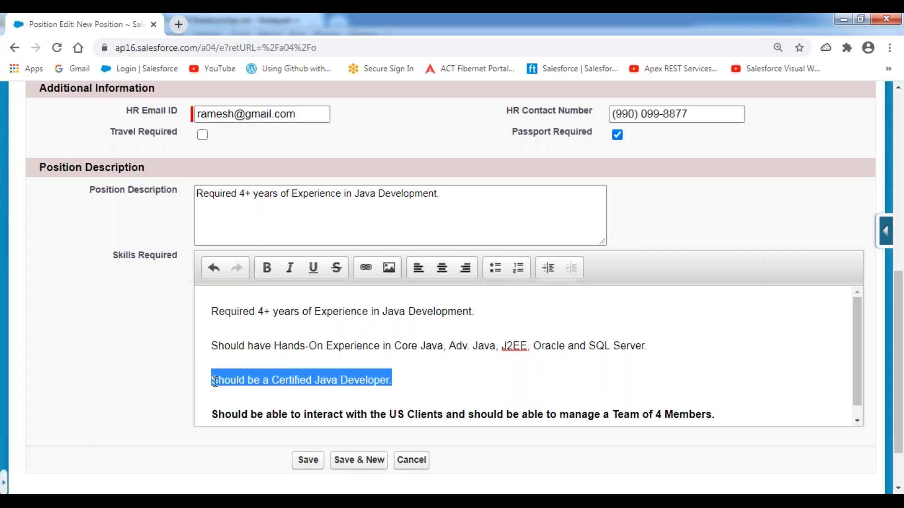
key(ctrl+b)
click(344, 397)
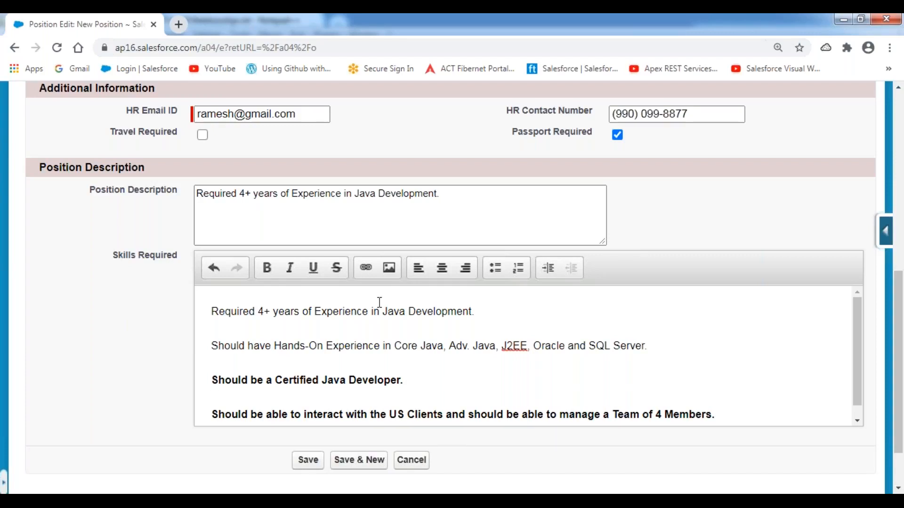
scroll(380, 302, up, 5)
Step: Save the new Java Developer position record
scroll(380, 302, up, 2)
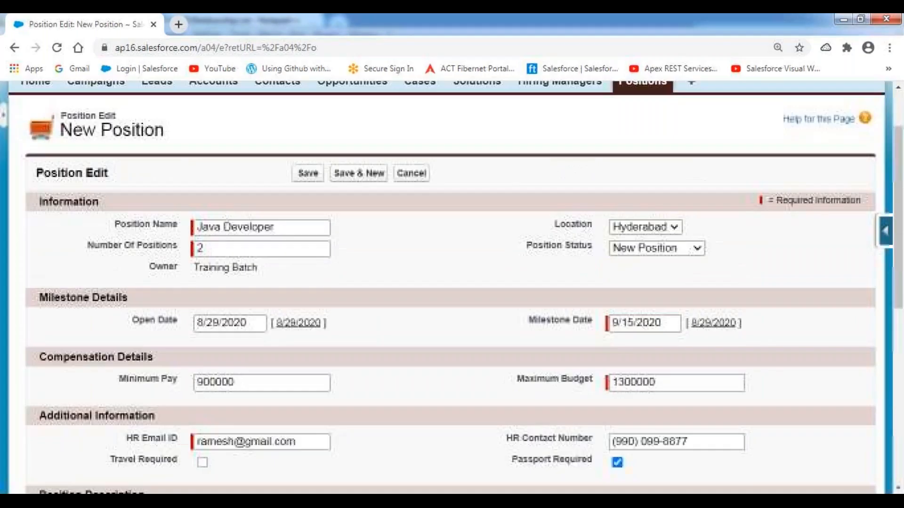
scroll(372, 283, up, 2)
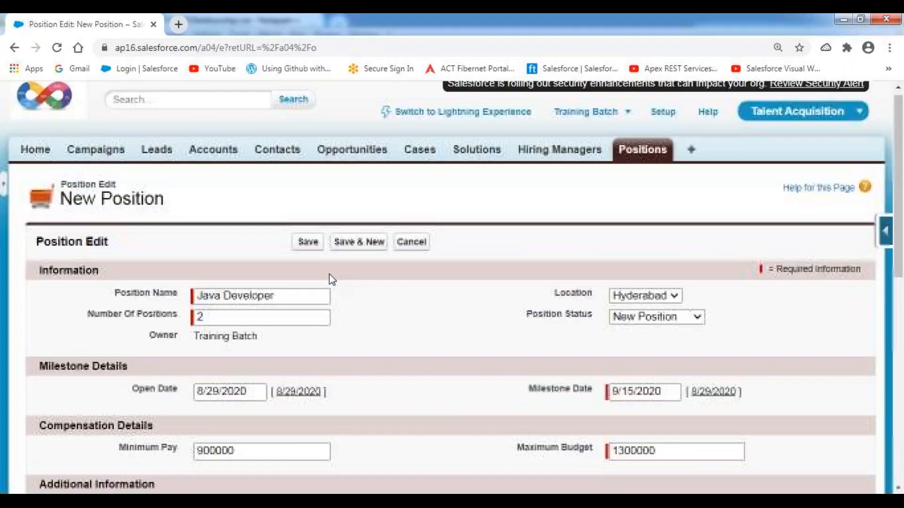
click(308, 243)
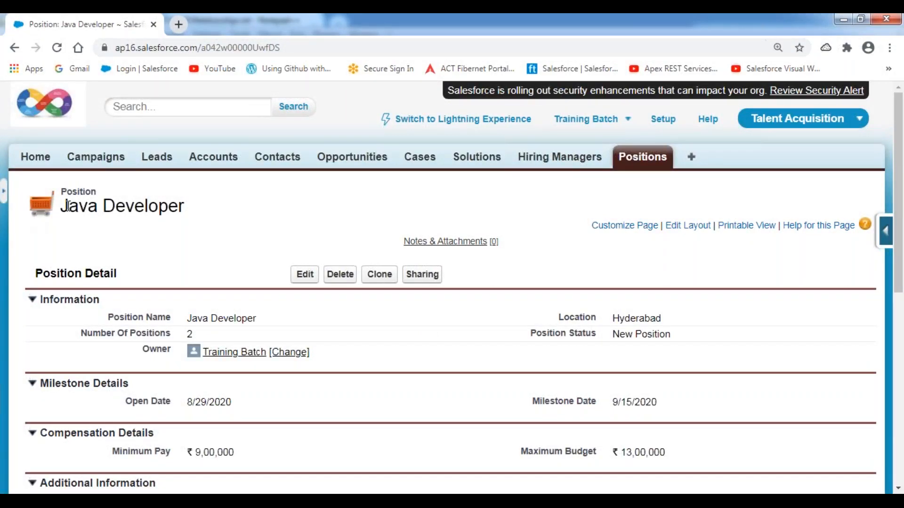
drag(63, 206, 202, 216)
click(251, 202)
Step: Switch between the Hiring Managers and Positions tabs, ending on the Positions home page
click(558, 160)
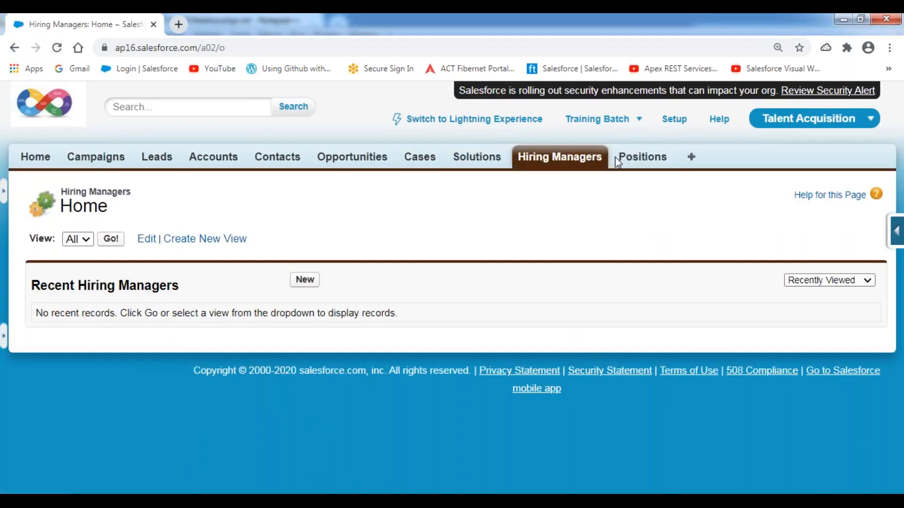
click(641, 160)
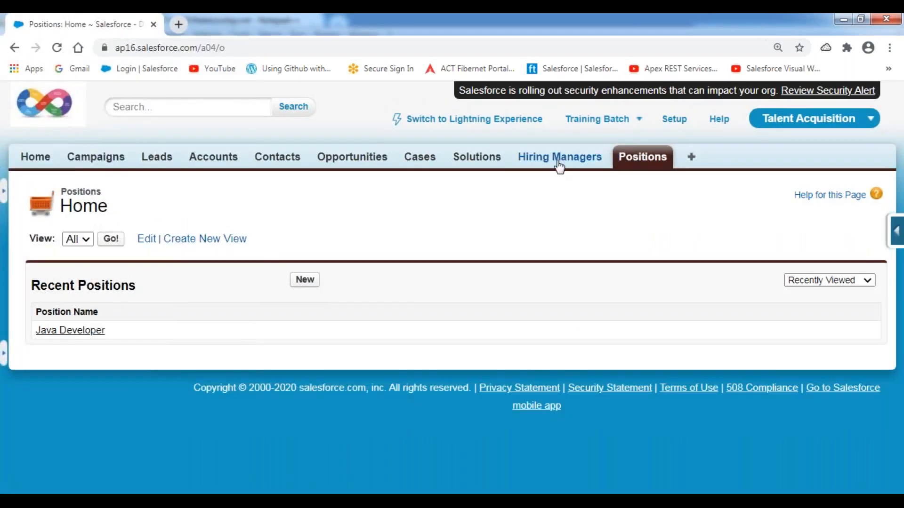
click(559, 163)
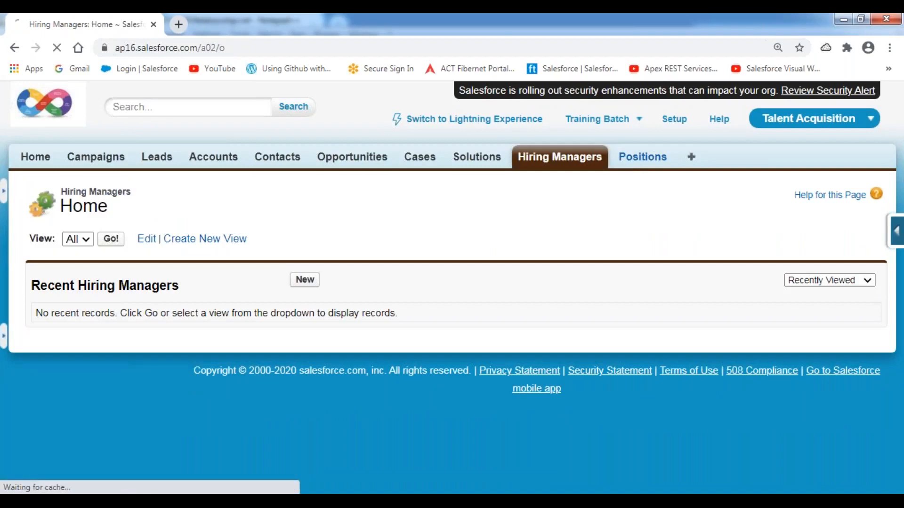
click(643, 156)
click(550, 165)
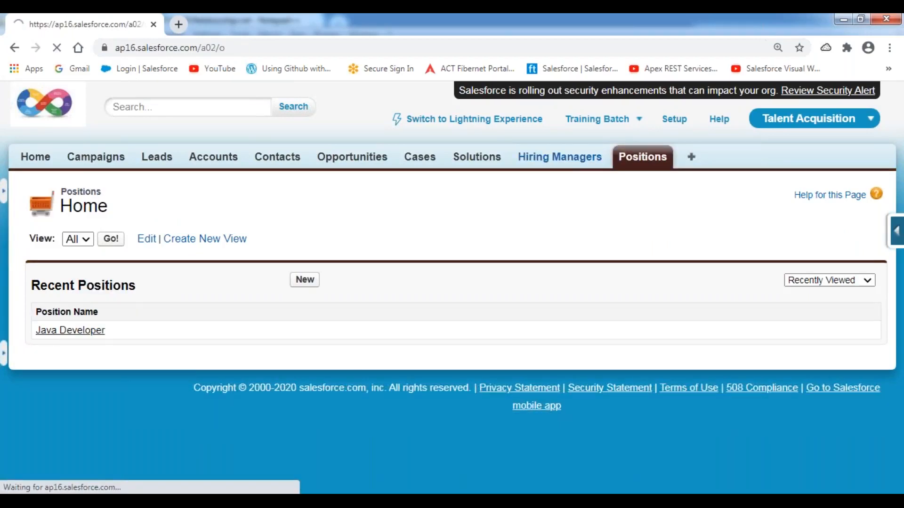
click(631, 160)
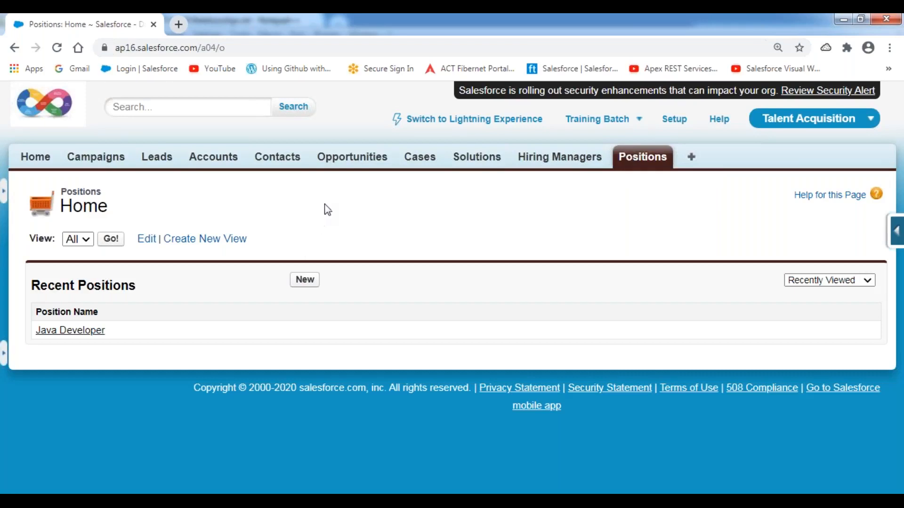
Step: List all Hiring Manager records, start a new one and enter the manager's full name
click(558, 159)
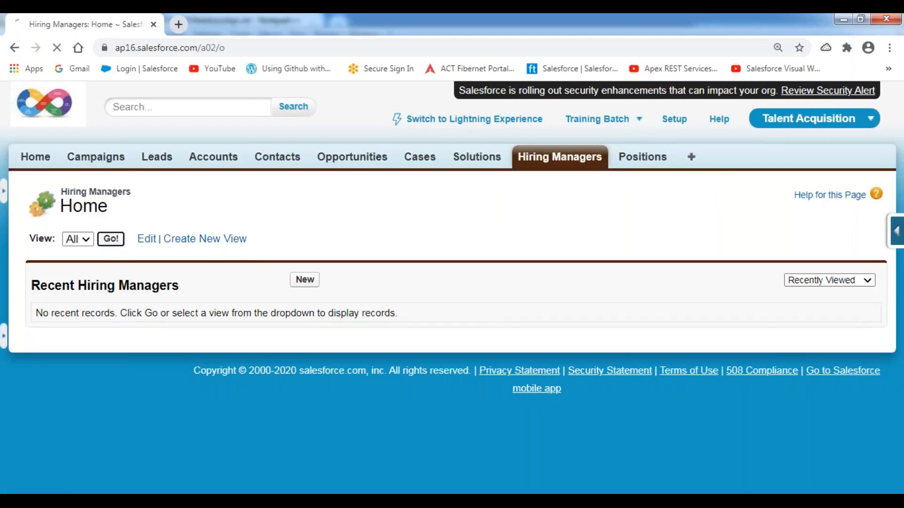
click(111, 239)
click(81, 234)
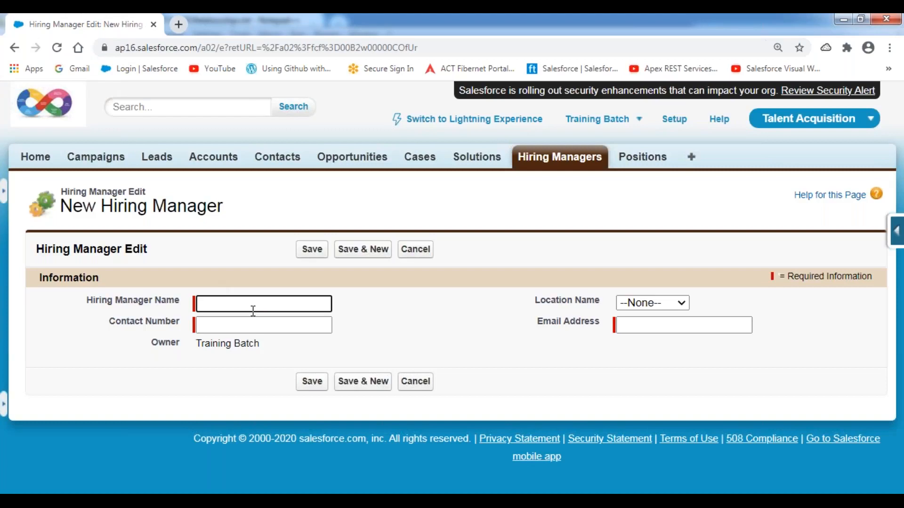
text(Praveen)
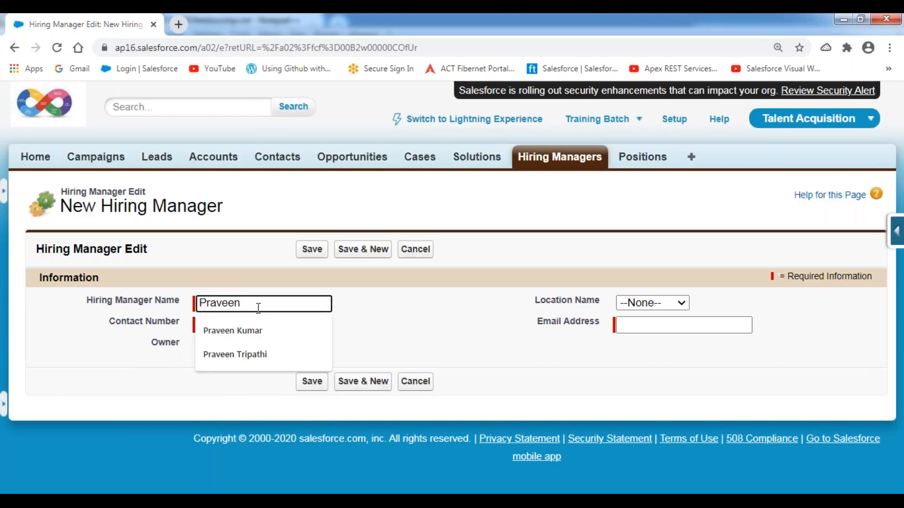
key(Down)
key(Return)
Step: Enter the manager's contact number, Hyderabad as location, and the manager's e-mail address
key(Tab)
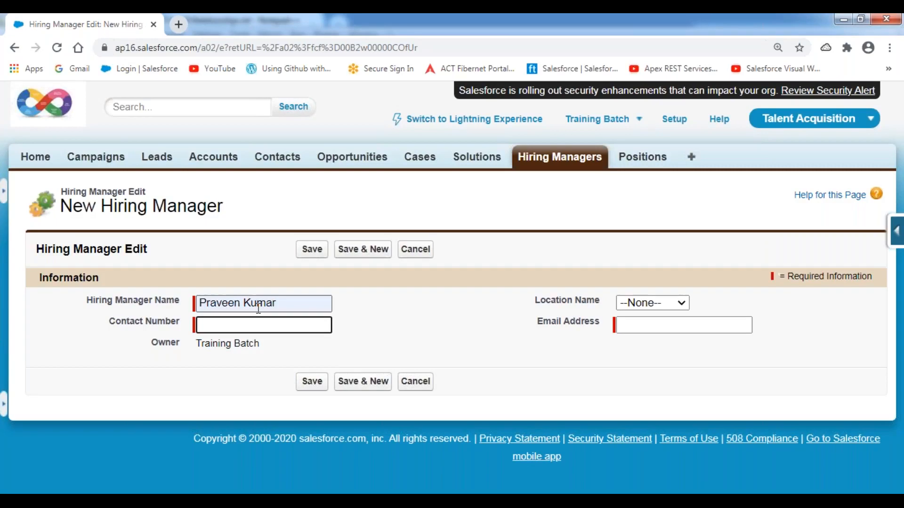
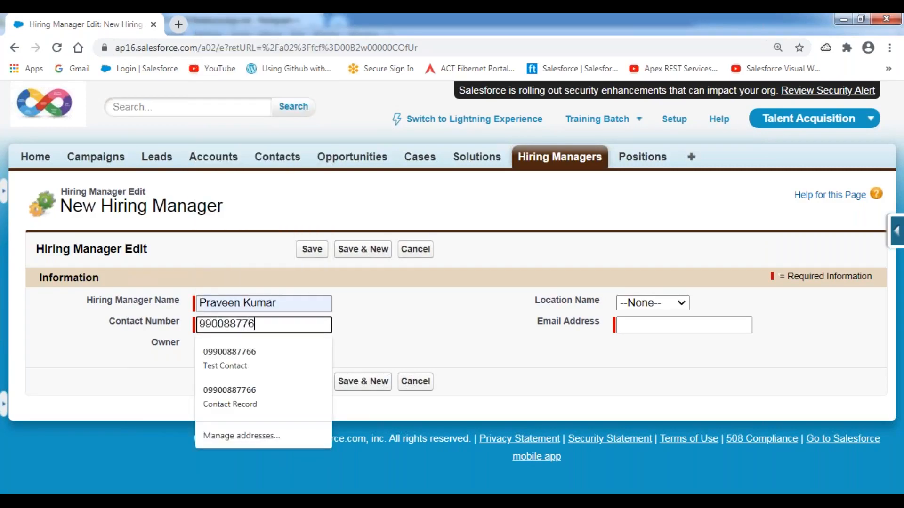
key(Tab)
key(Down)
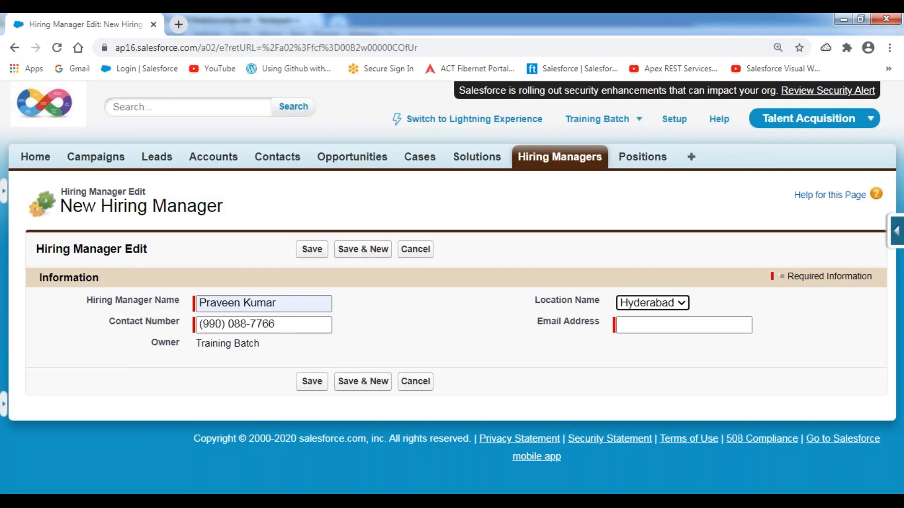
key(Tab)
text(pr)
key(BackSpace)
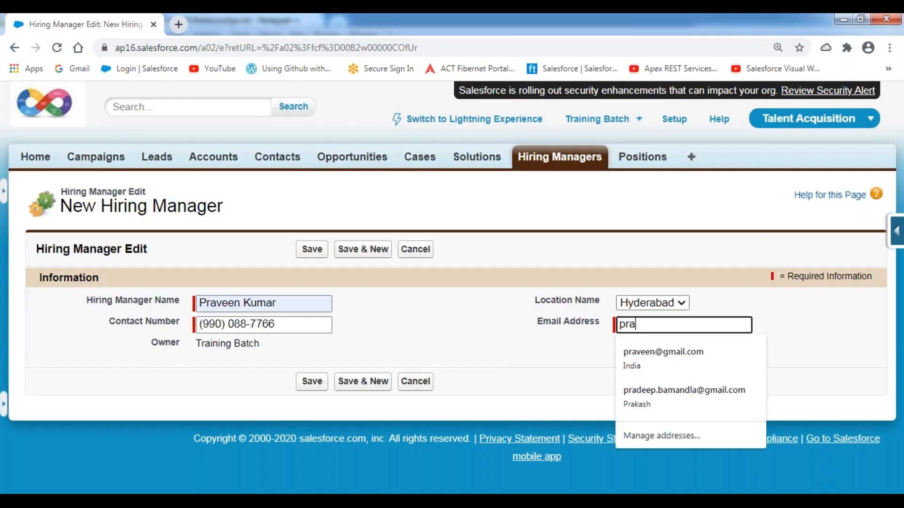
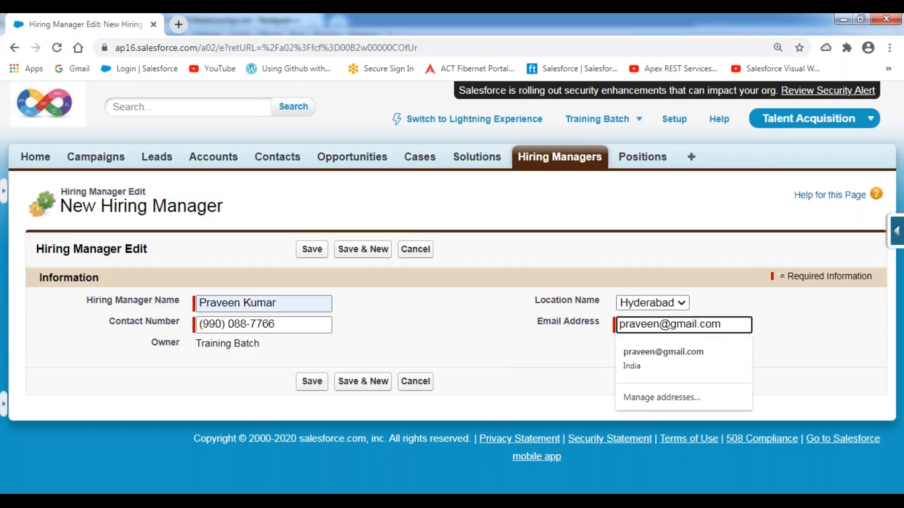
Step: Save the first manager, then enter the second's name, contact number, Hyderabad location and e-mail
click(366, 250)
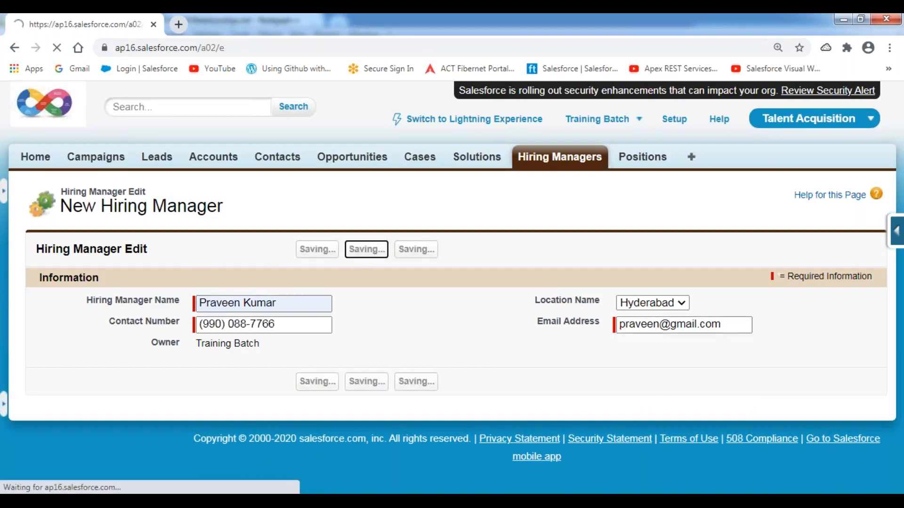
text(Sreedhar)
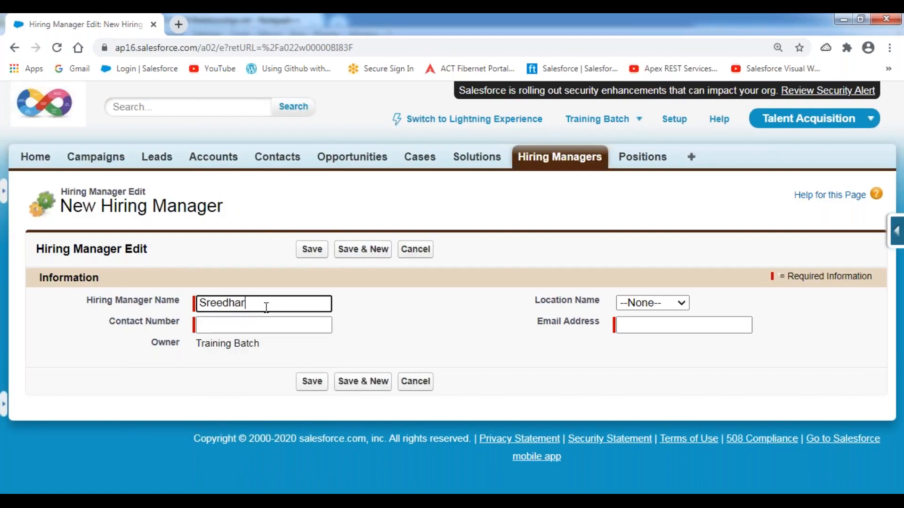
text( P)
key(Tab)
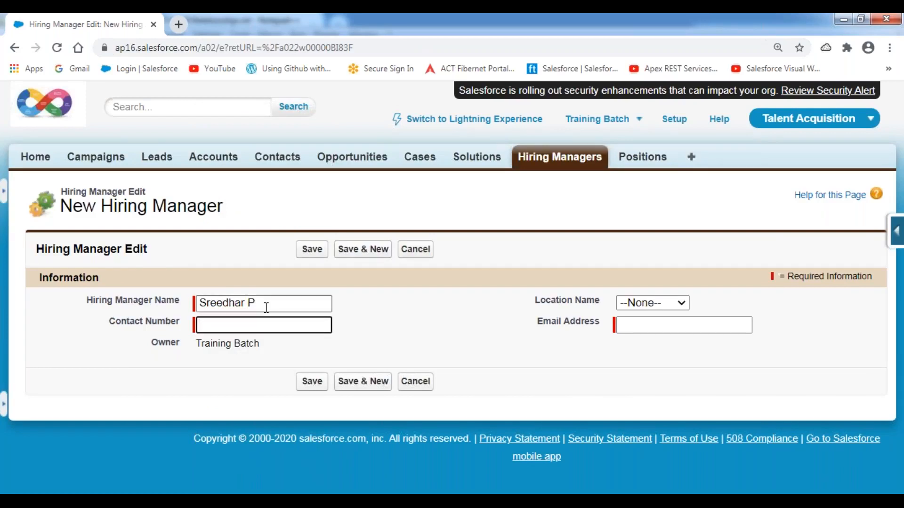
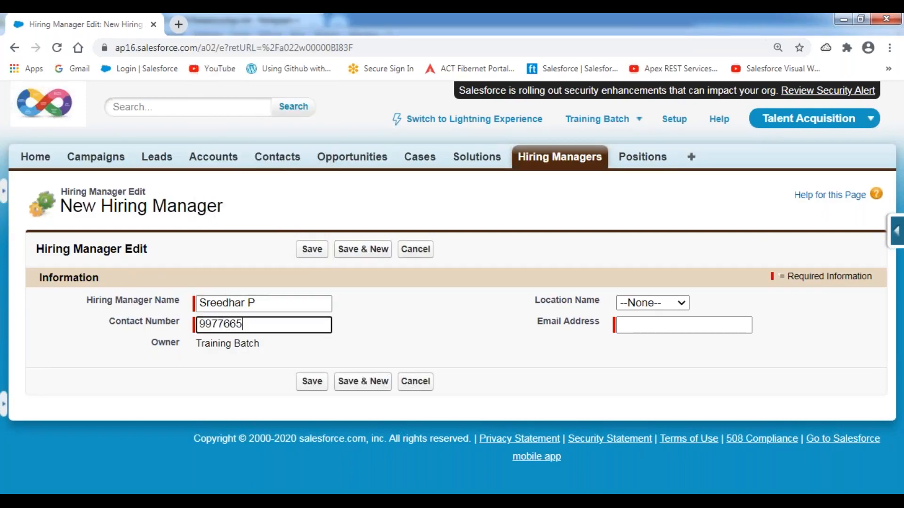
key(Tab)
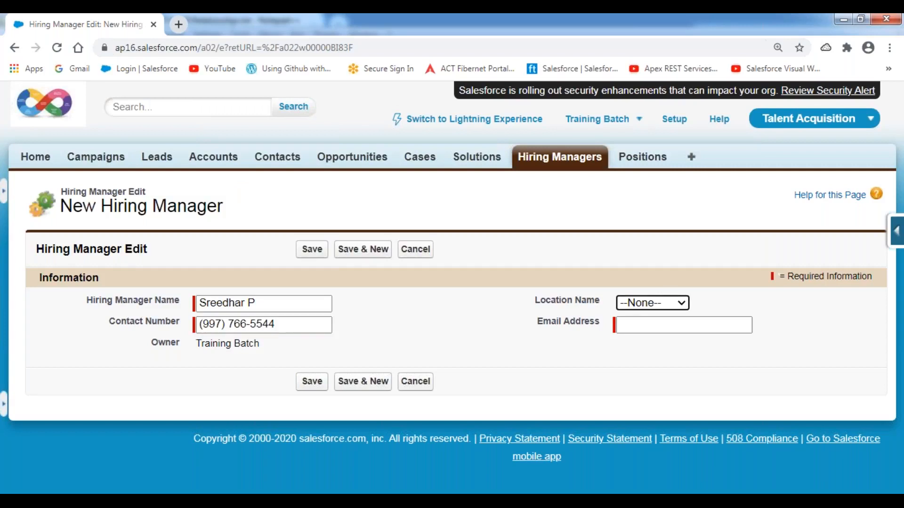
key(h)
key(Tab)
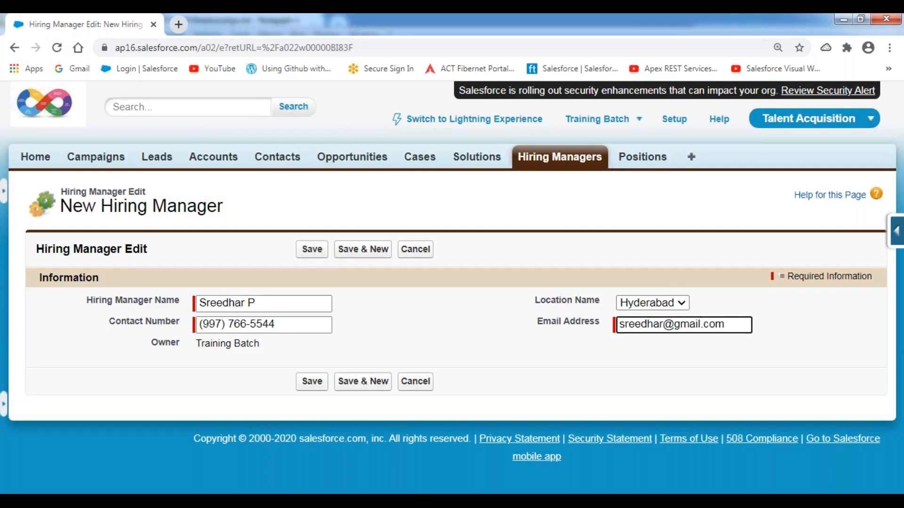
Step: Save that manager and enter a third's name, number, Hyderabad location and e-mail
click(359, 250)
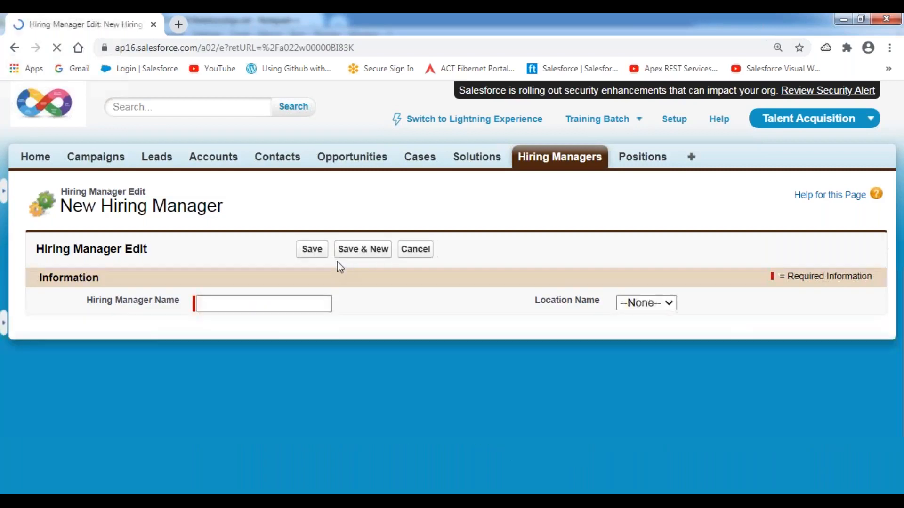
click(247, 306)
text(S)
key(BackSpace)
text(Swathi)
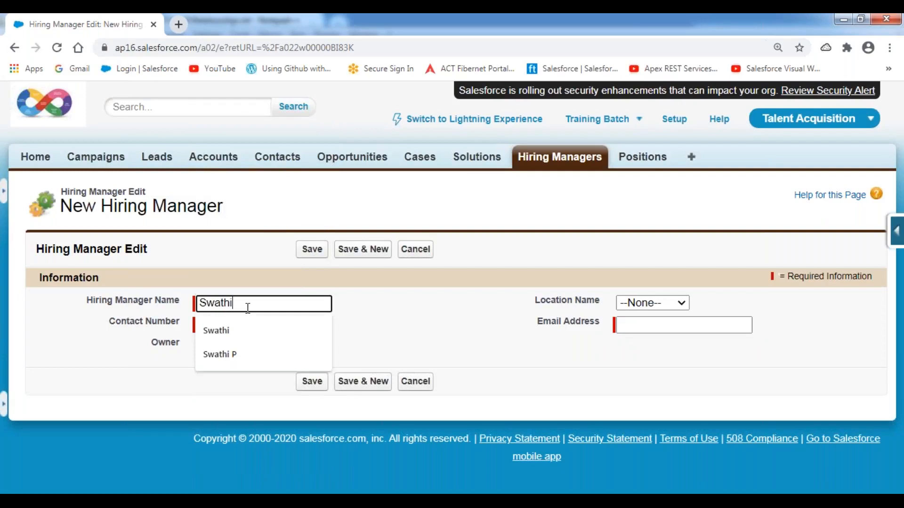
key(Tab)
key(Tab)
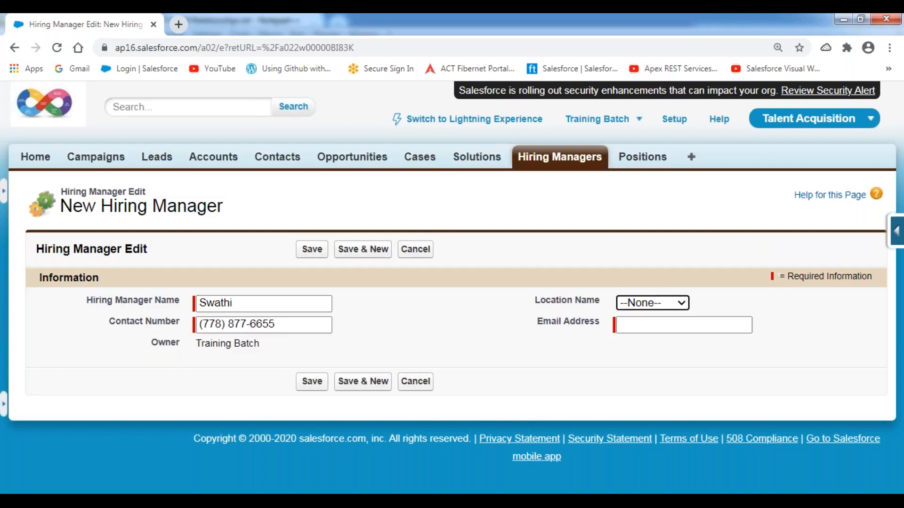
key(h)
key(Tab)
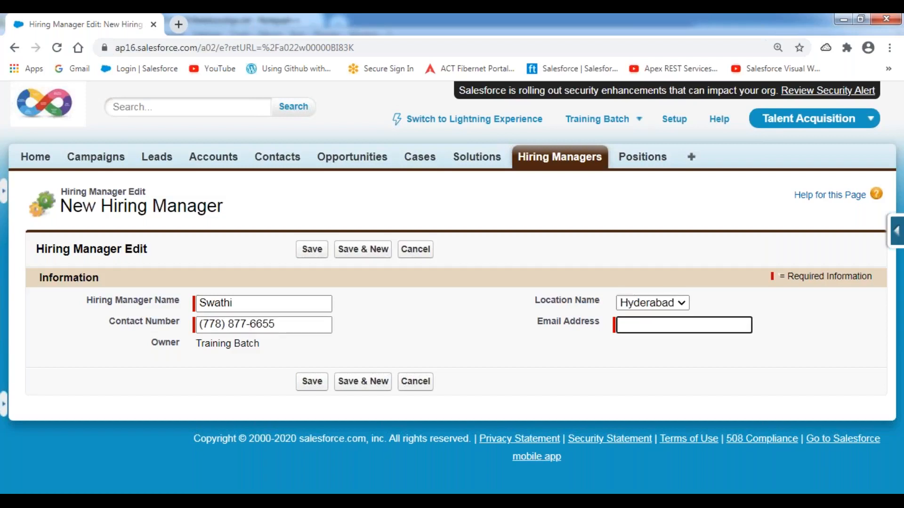
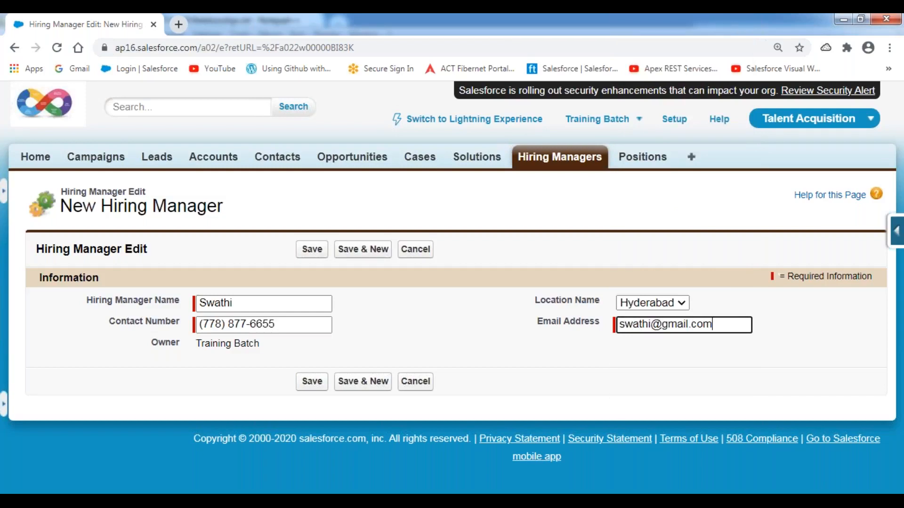
Step: Save the previous manager and enter a new one's name, contact number, Mumbai location and e-mail
click(366, 253)
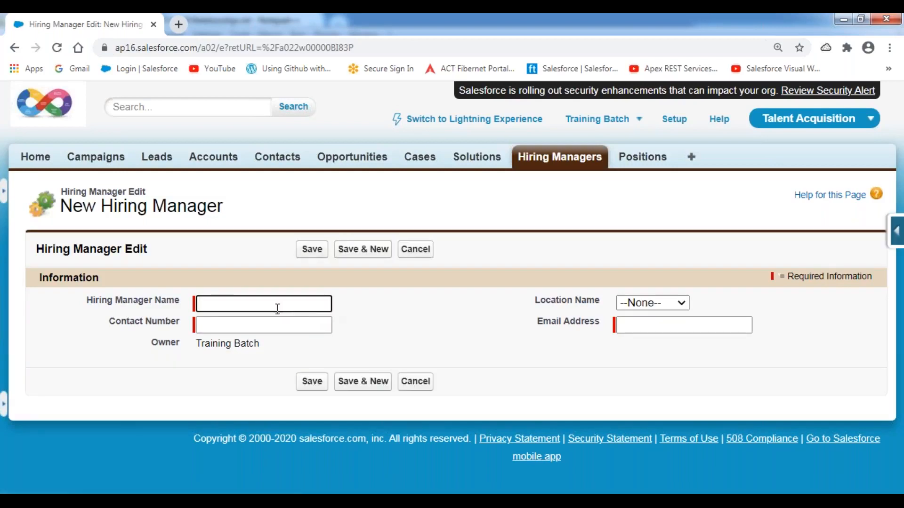
text(Ashi)
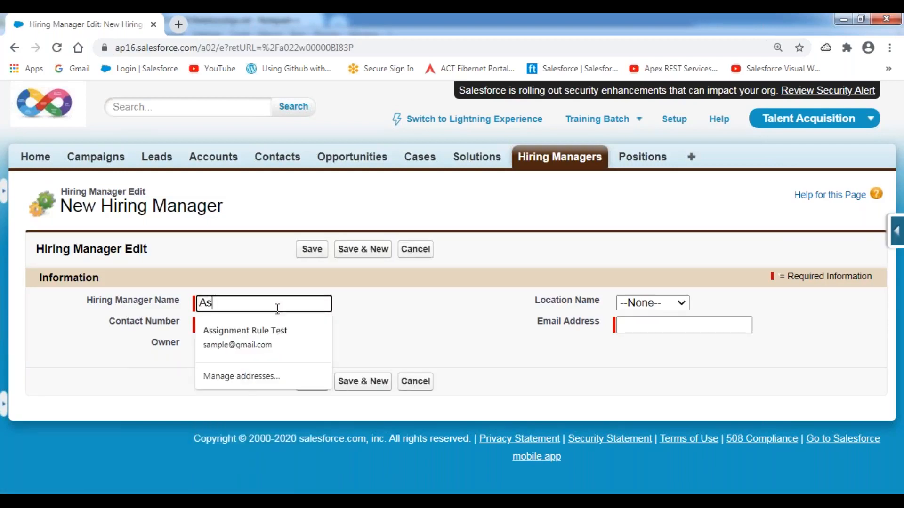
key(BackSpace)
key(BackSpace)
key(BackSpace)
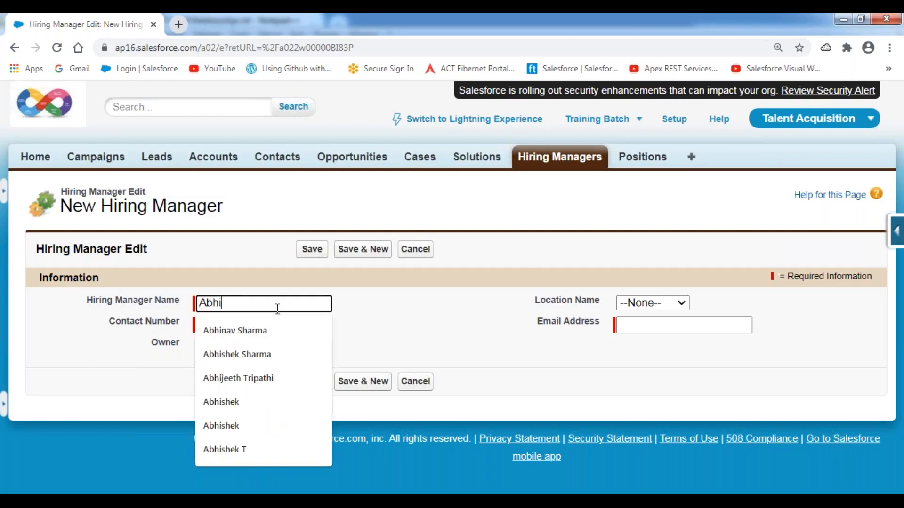
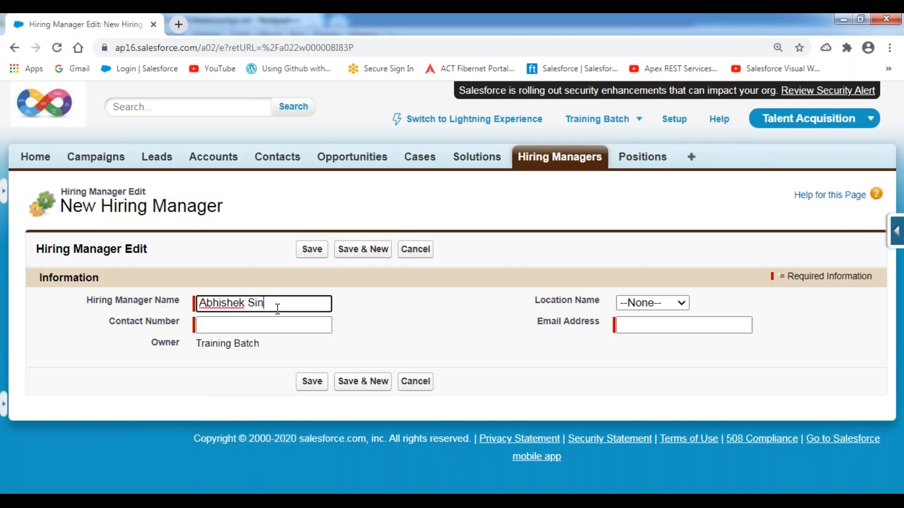
click(279, 326)
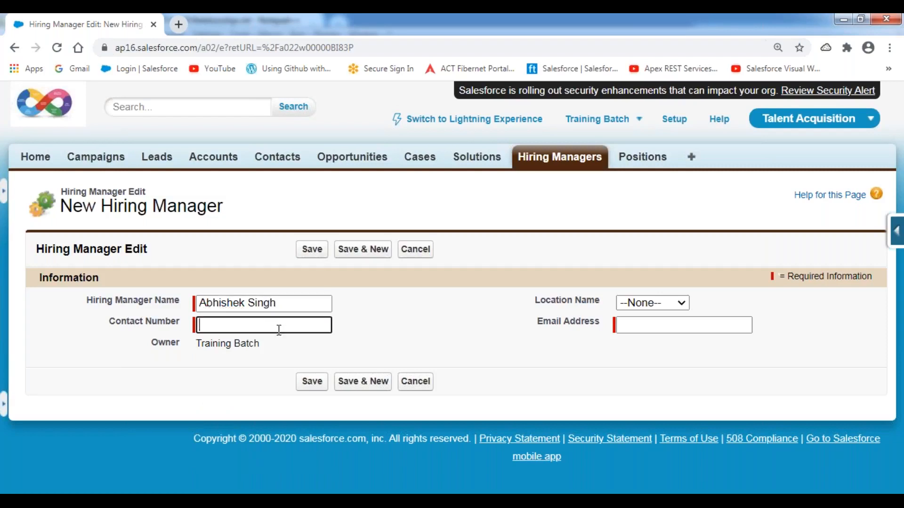
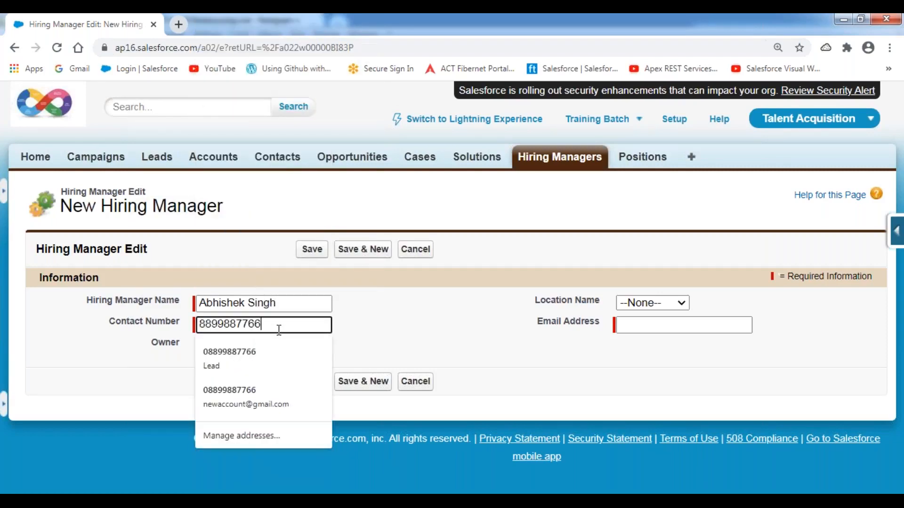
key(Tab)
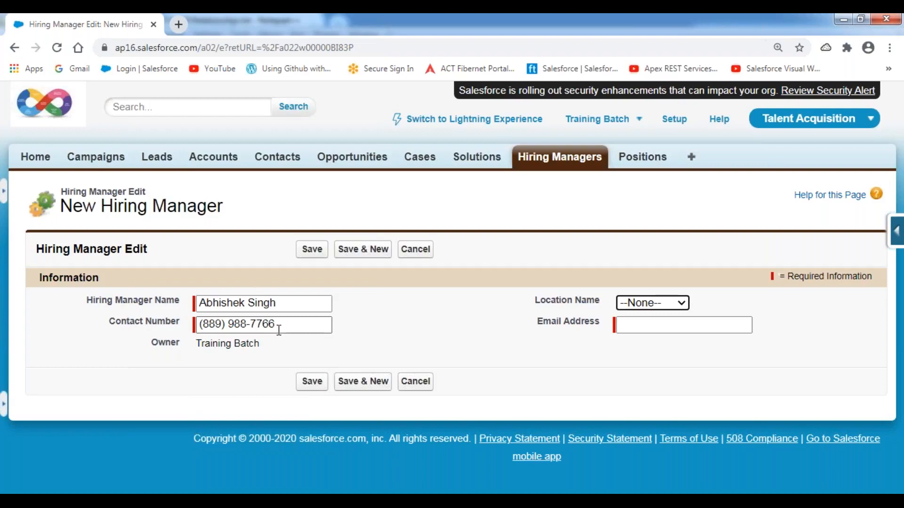
click(682, 305)
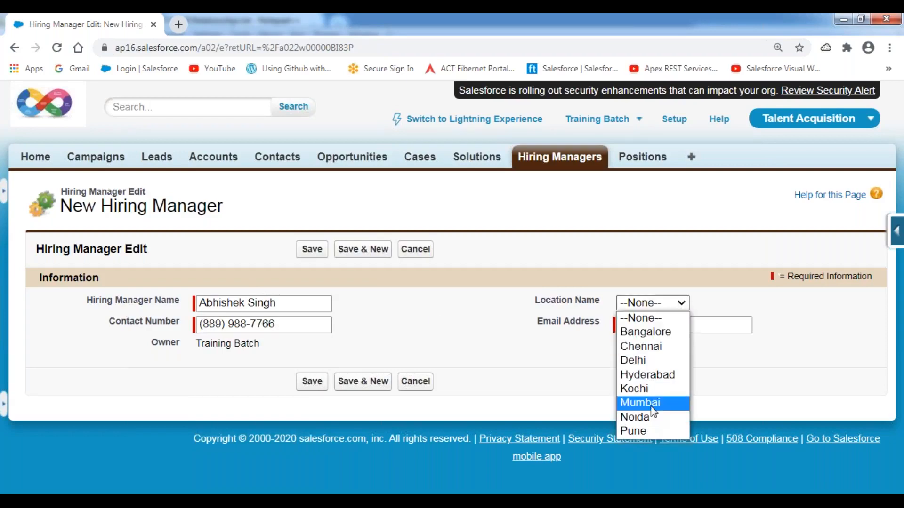
click(641, 403)
click(636, 325)
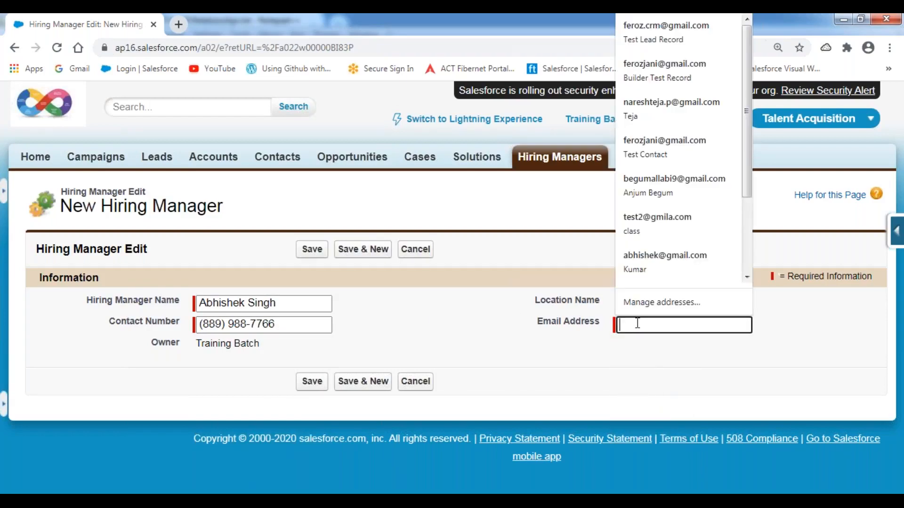
key(Escape)
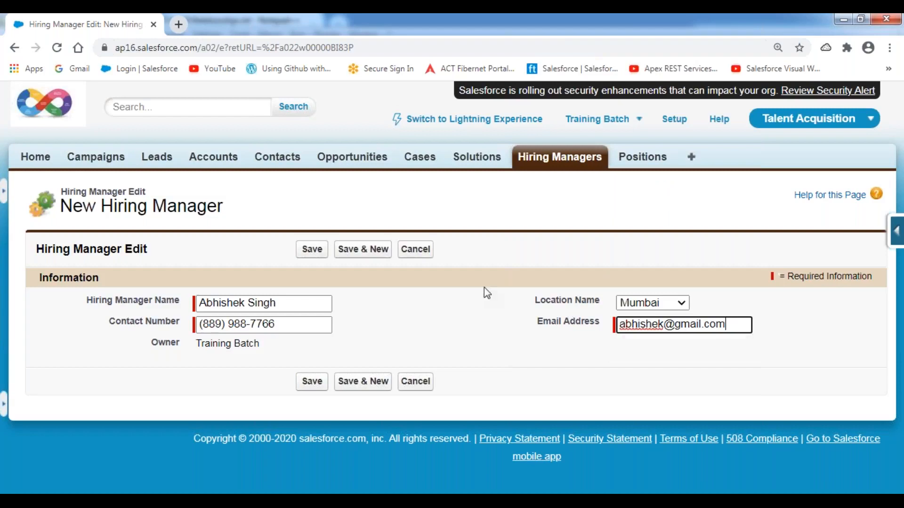
click(447, 279)
Step: Save it and enter another manager's name, contact number, Chennai location and e-mail
click(365, 253)
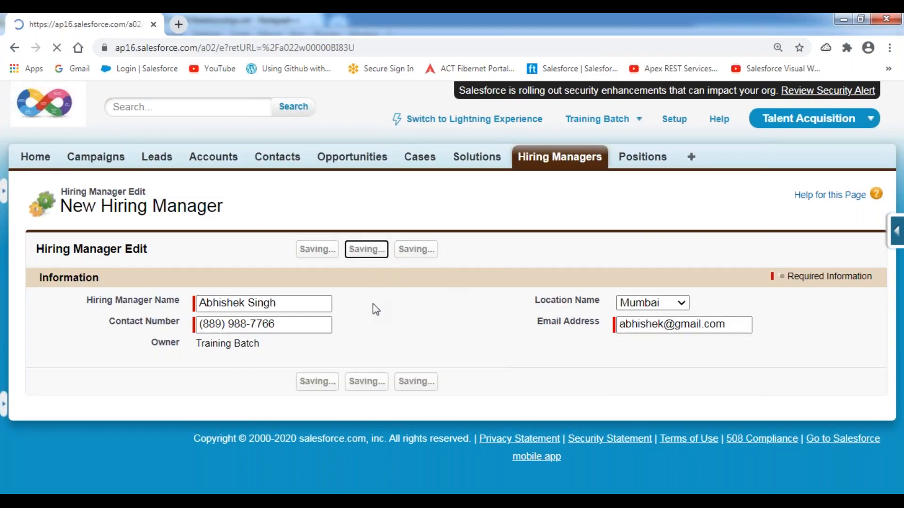
text(Ranjith)
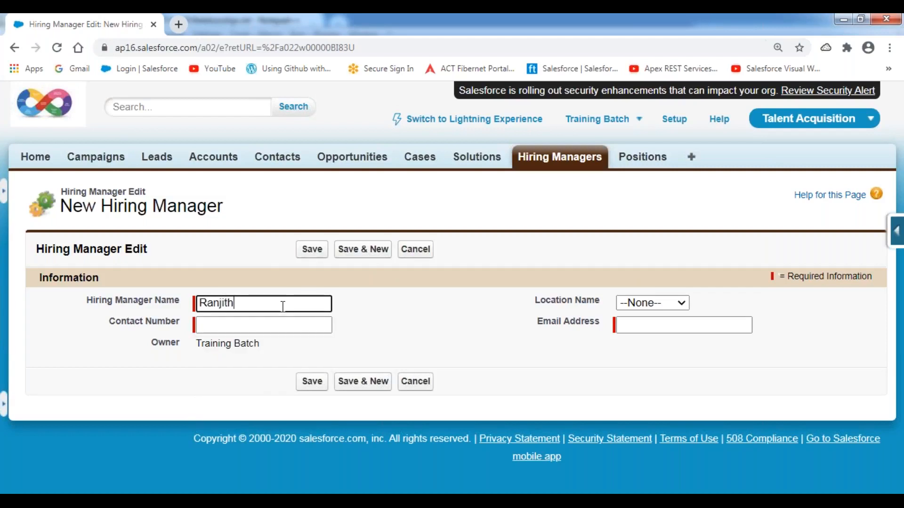
key(Tab)
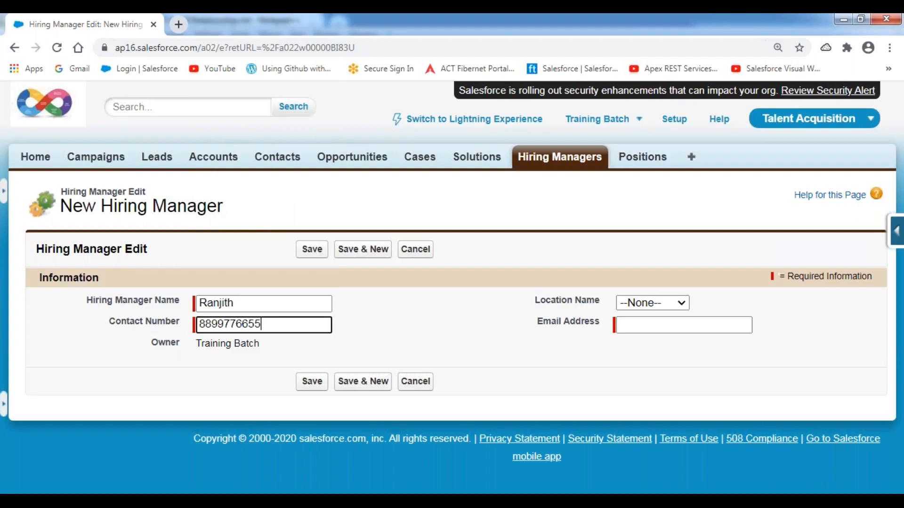
key(Tab)
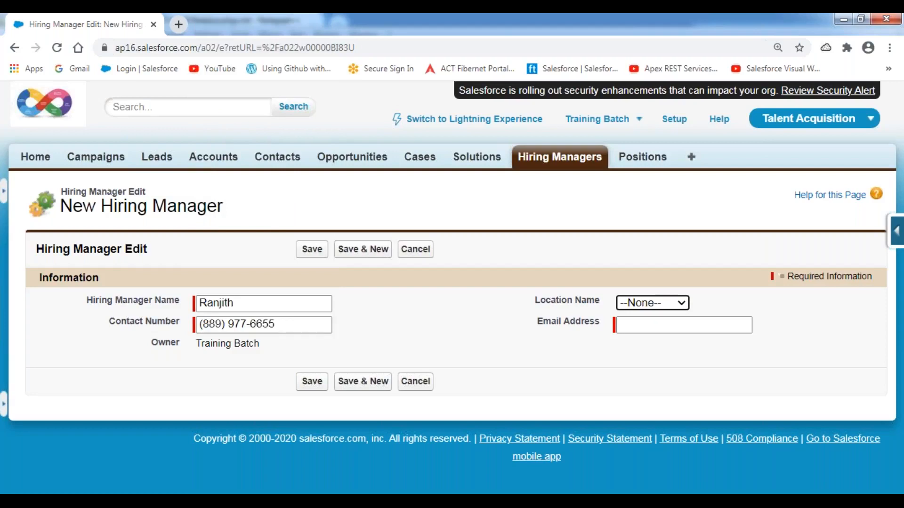
key(Down)
key(Tab)
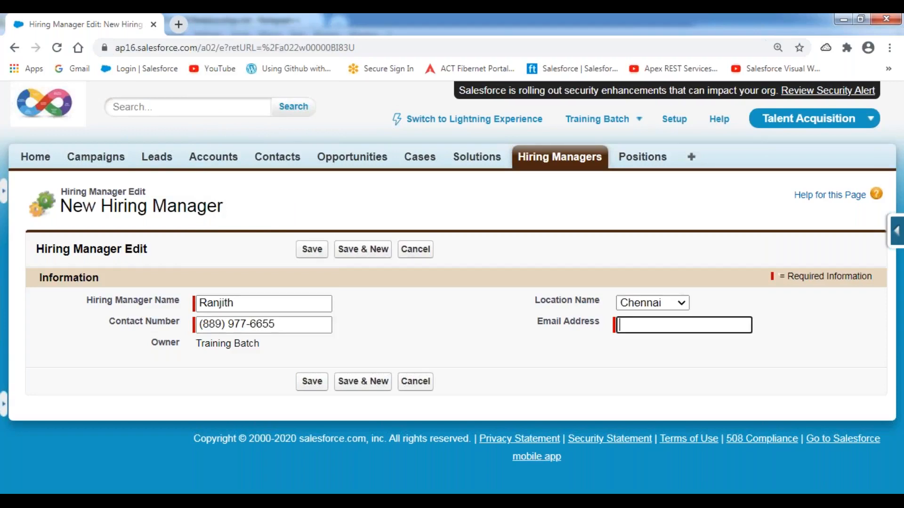
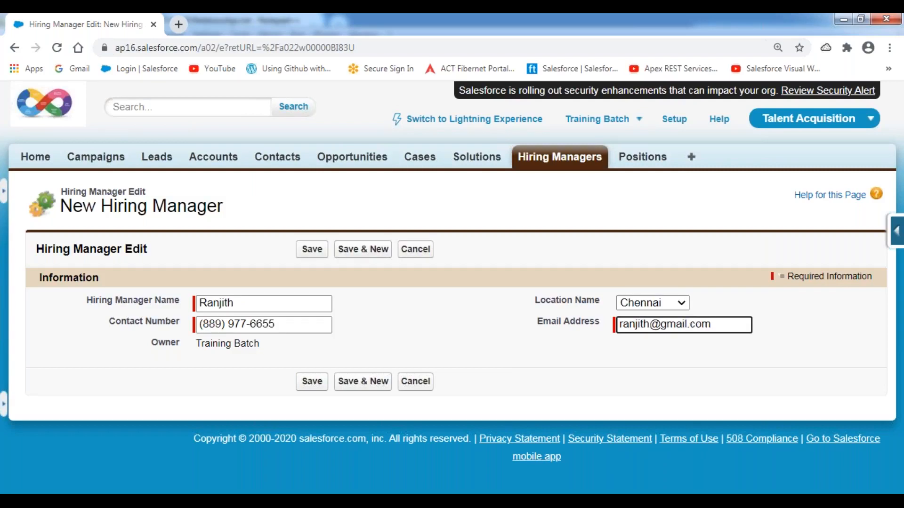
Step: Save the Chennai manager, then create and save a Bangalore manager with name, number and e-mail
click(366, 252)
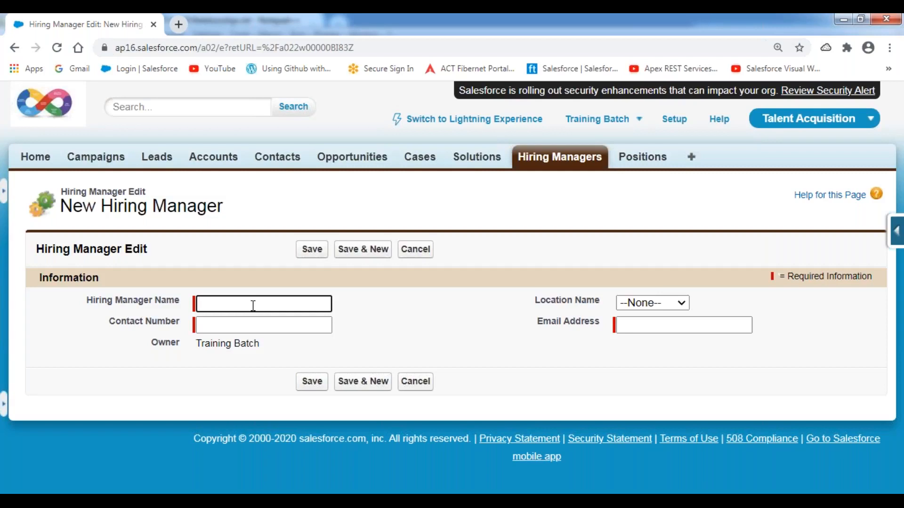
text(Chellappan)
key(Tab)
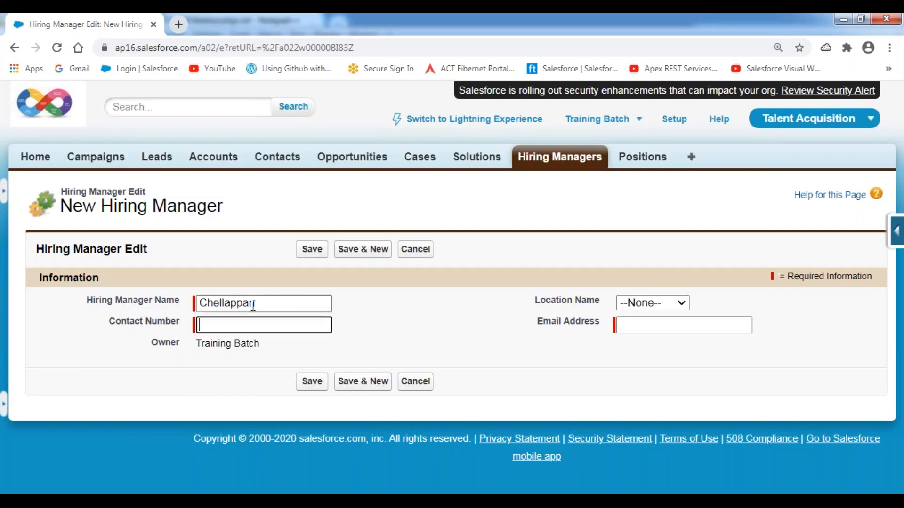
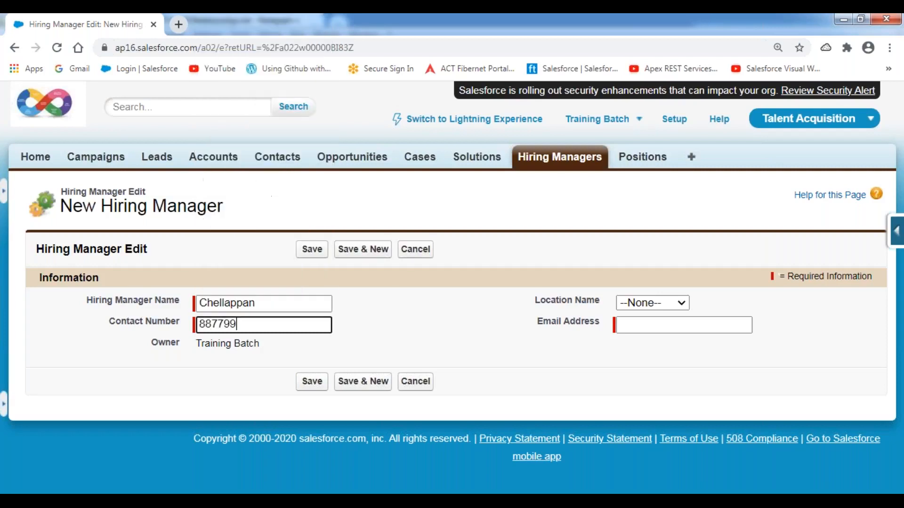
key(Tab)
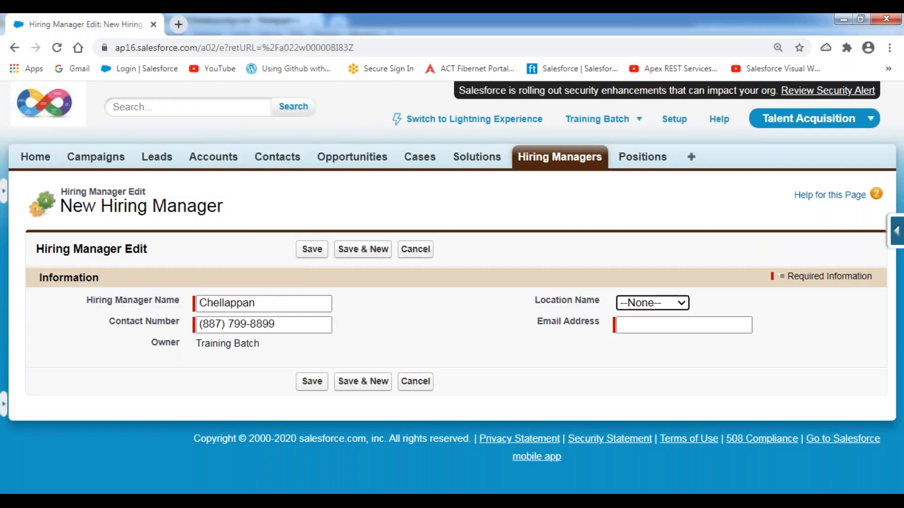
key(Down)
key(Tab)
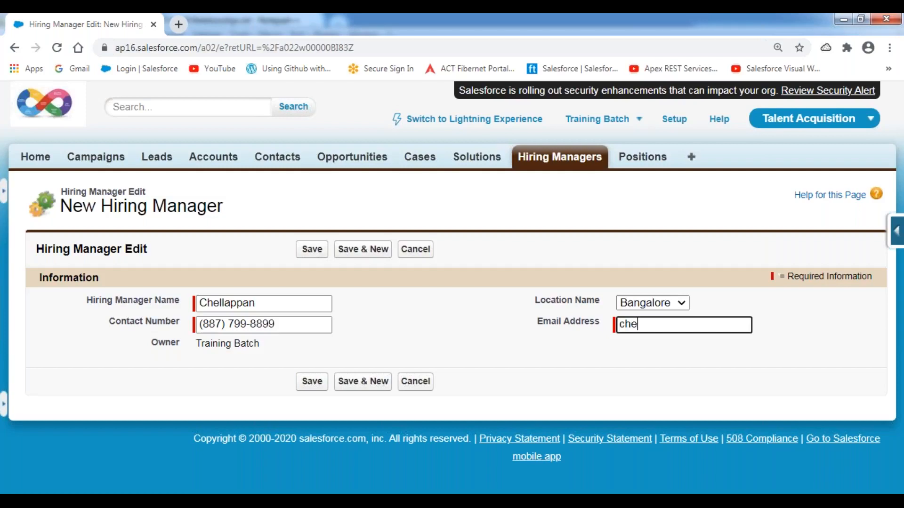
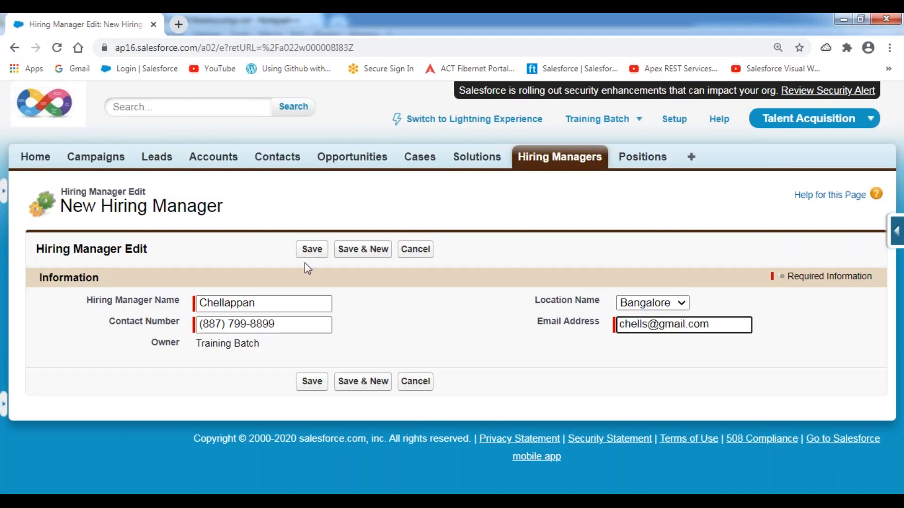
click(313, 249)
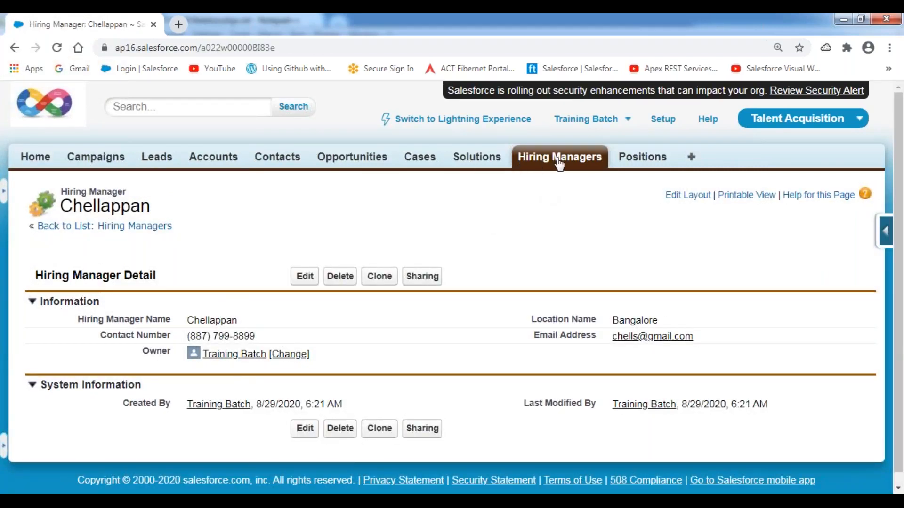
Step: Return to the Hiring Managers home page showing the six recently created managers
click(558, 162)
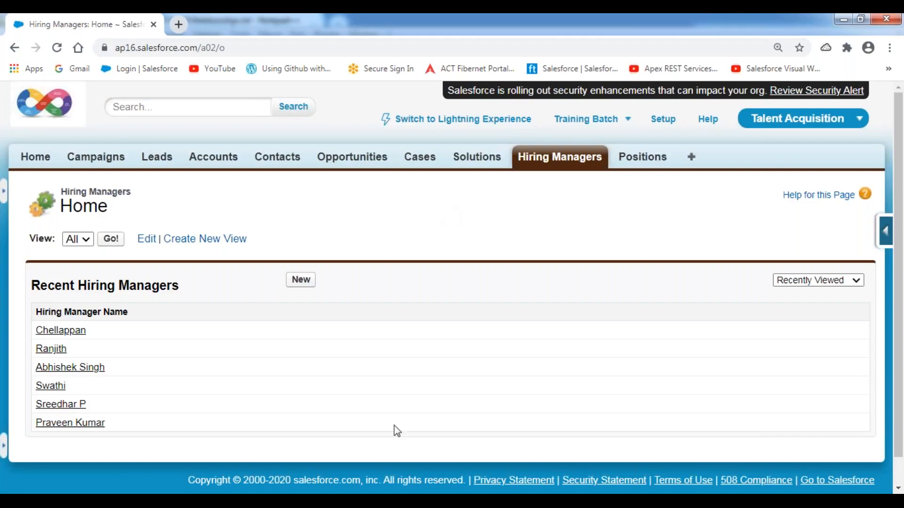
Step: In Relationships.txt, remove the extra blank lines and add a 'UseCase:' heading underlined with '========='
key(alt+Tab)
scroll(283, 333, down, 5)
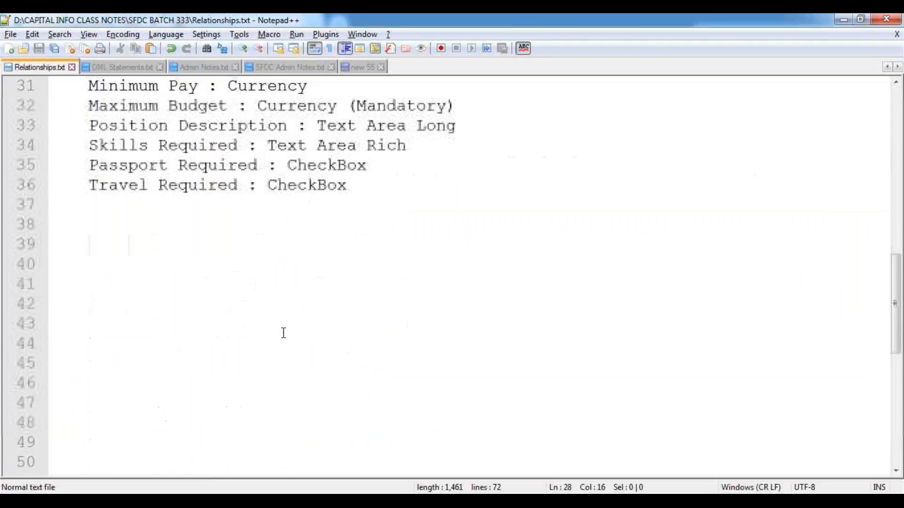
click(68, 227)
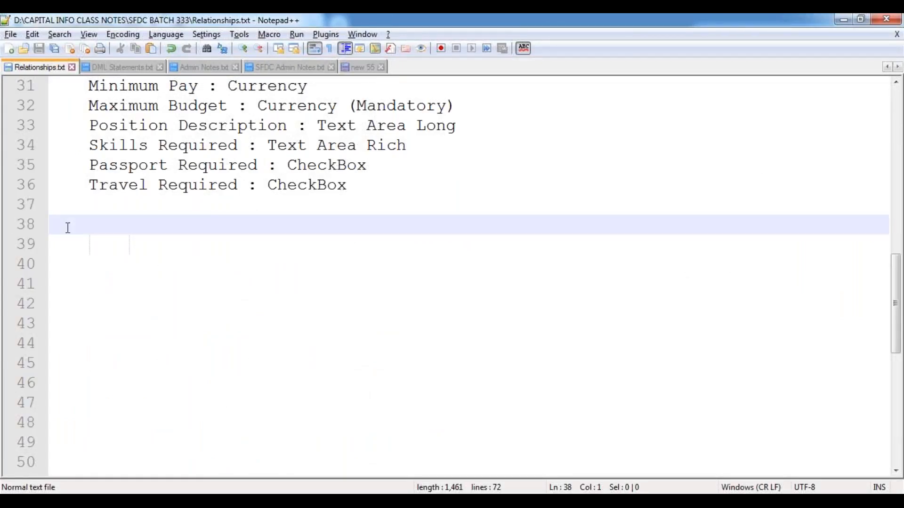
key(Delete)
key(Delete)
key(Delete)
key(Delete)
key(Delete)
key(Delete)
key(Delete)
key(Delete)
key(Delete)
key(Delete)
key(Delete)
key(Delete)
key(Delete)
key(Delete)
key(Delete)
key(Delete)
key(Delete)
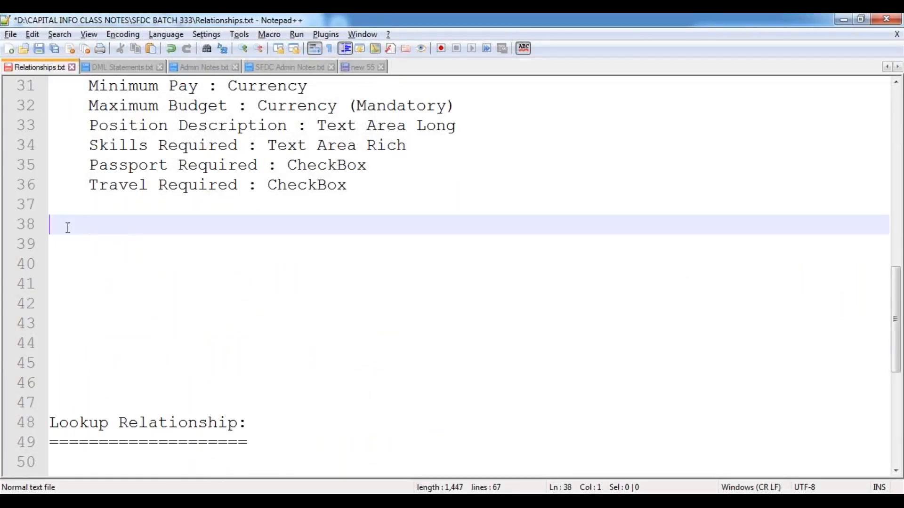
key(Delete)
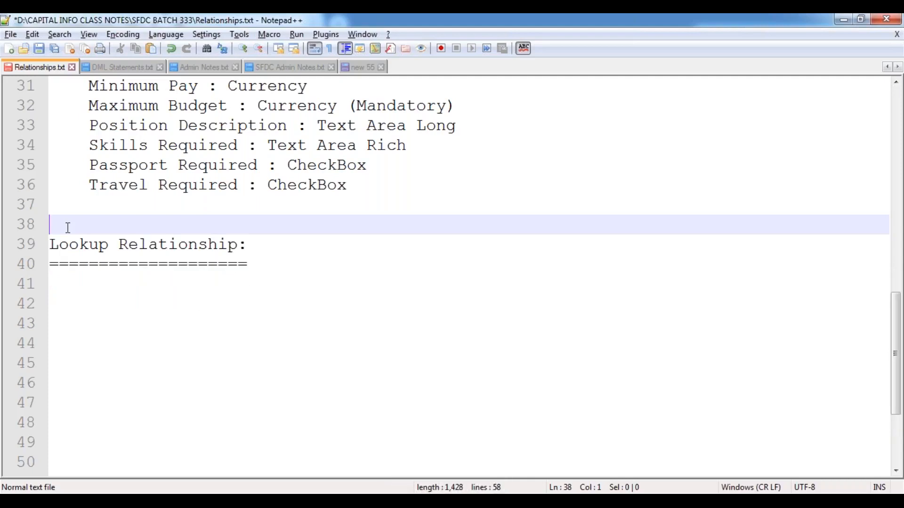
key(Down)
key(Down)
key(Down)
text(UseCase:)
key(Return)
text(=========)
key(Return)
Step: Write the indented use case on configuring the Hiring Manager–Position Lookup Relationship and listing observations / features, then save
key(Tab)
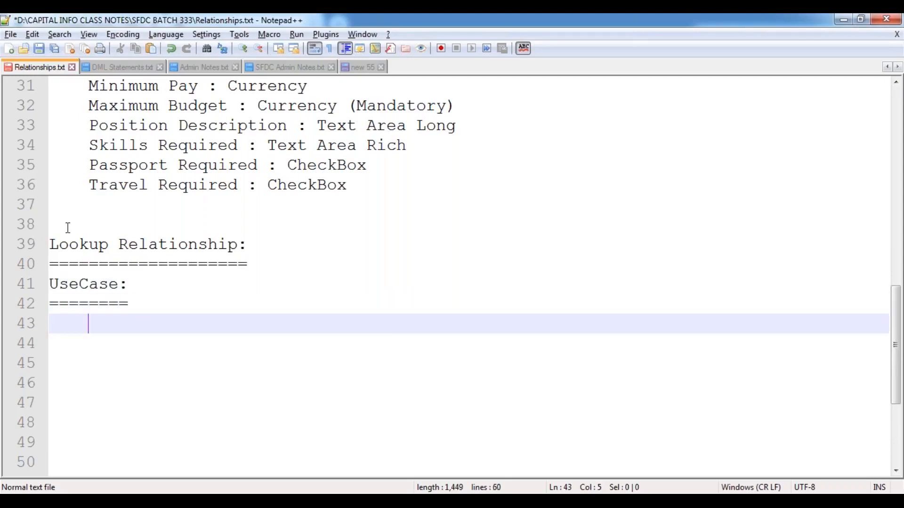
text(Configure the )
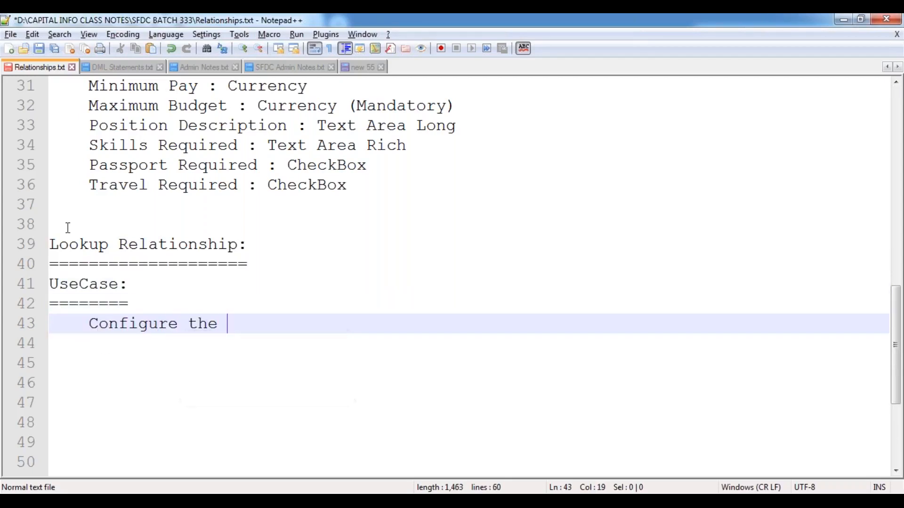
text(Lookup)
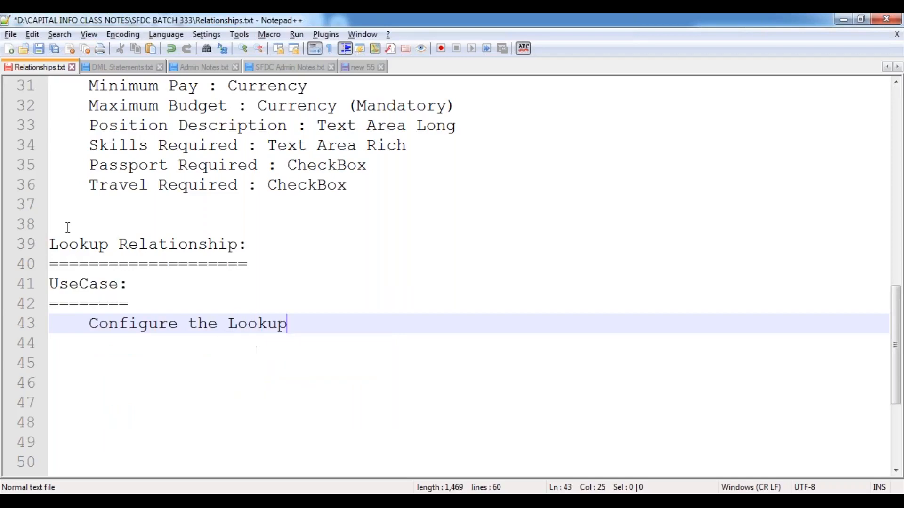
text( Relation)
key(Return)
text(b)
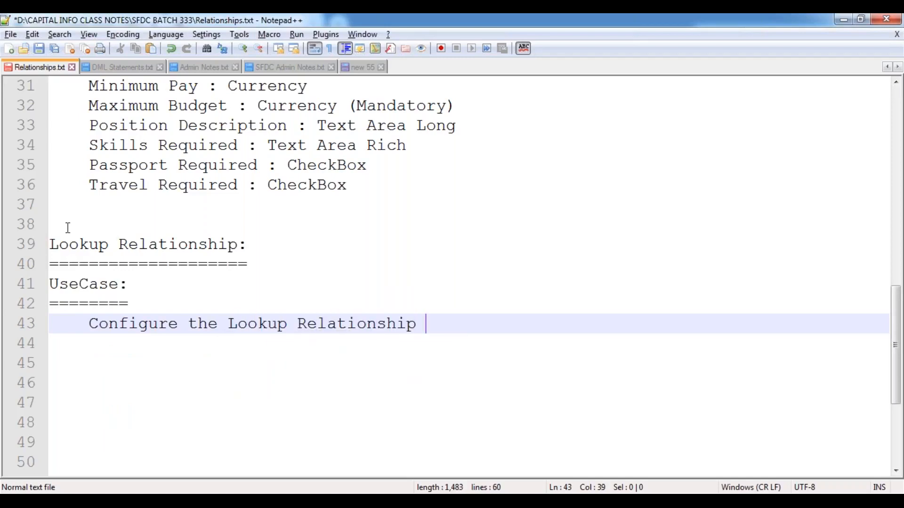
text(etwee)
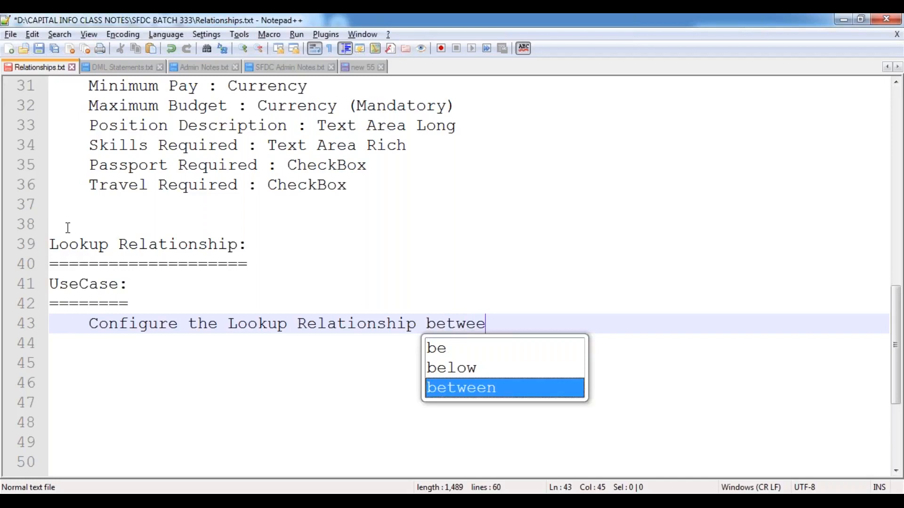
key(Return)
text("Hiring )
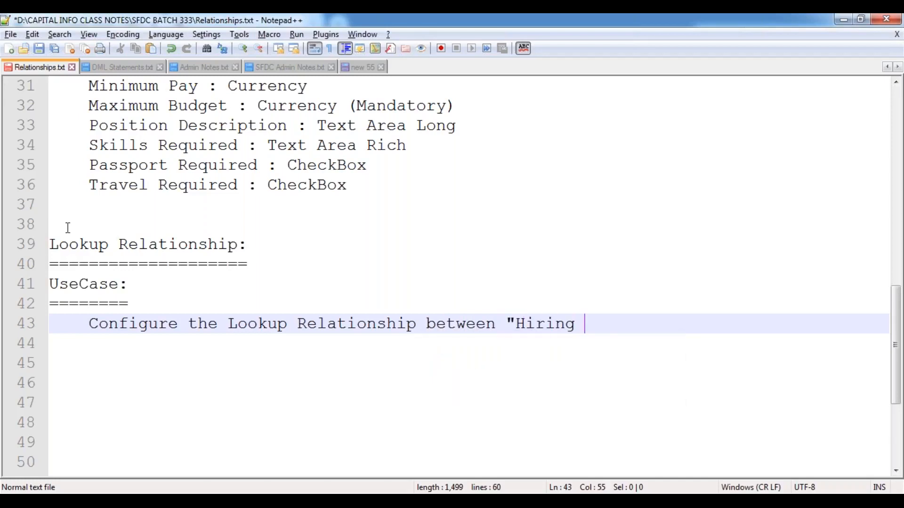
text(Manager" a)
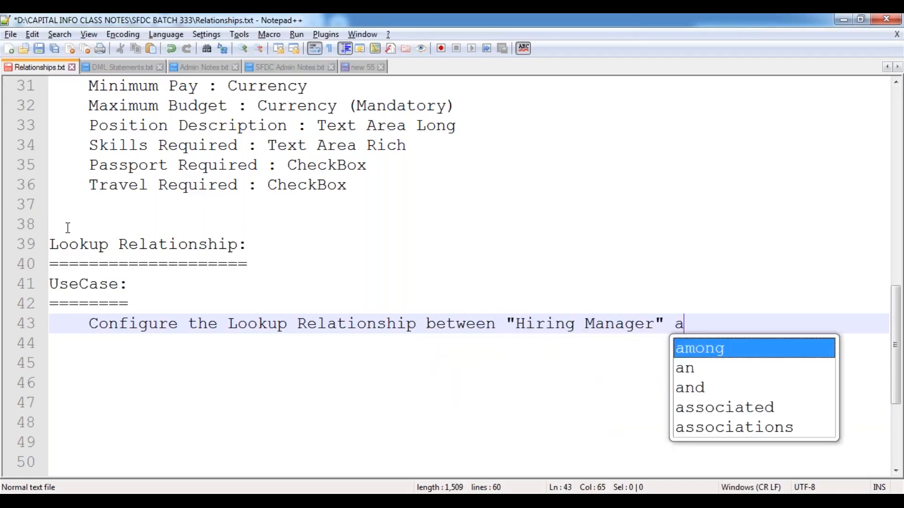
text(nd "Positi)
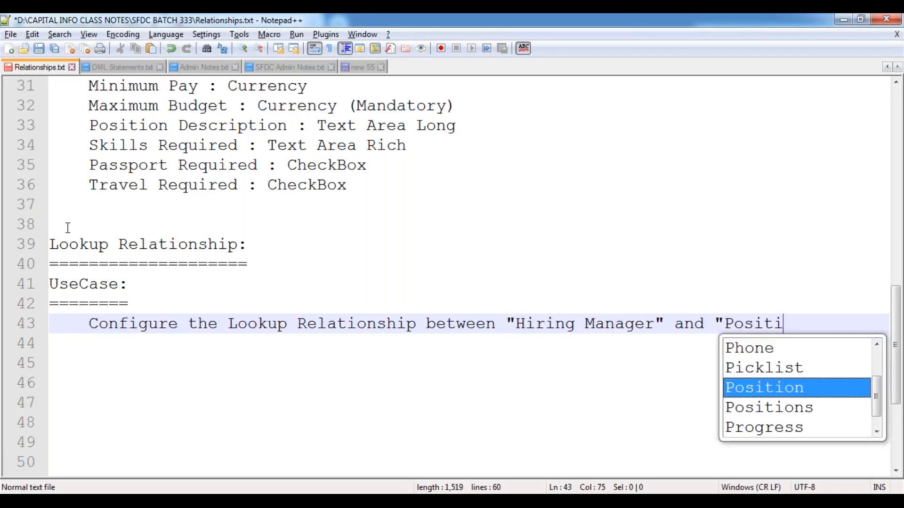
text(on" object)
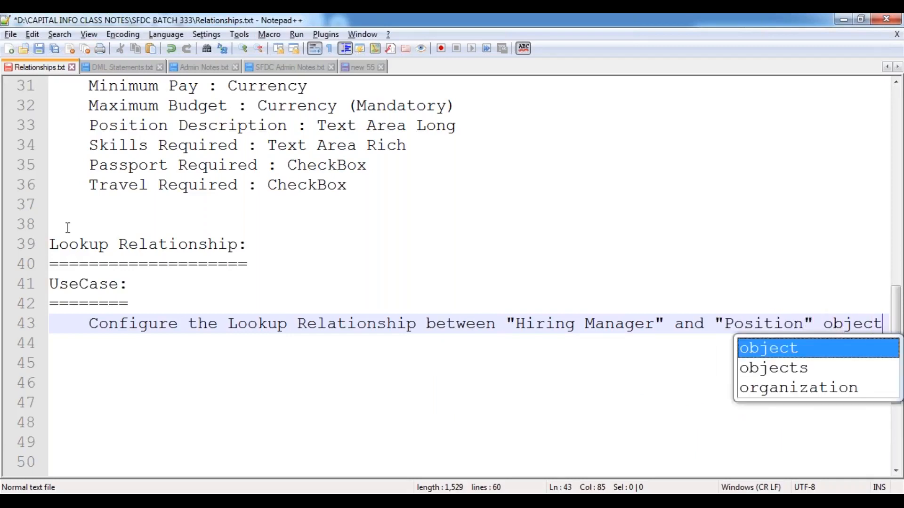
text(s and list )
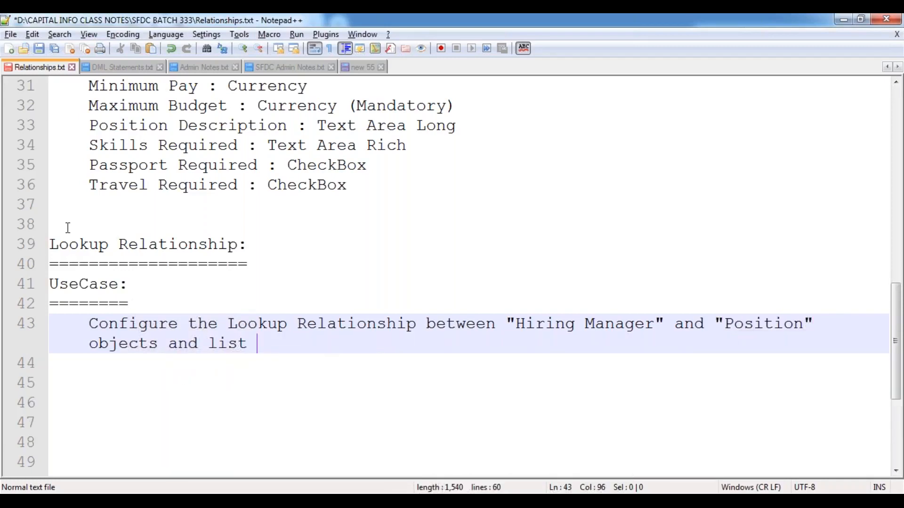
text(out all the )
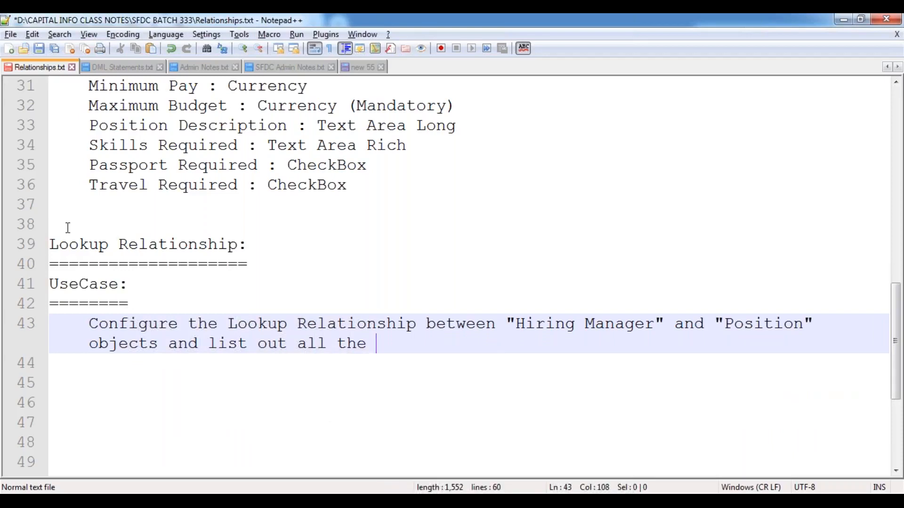
text(po)
key(BackSpace)
key(BackSpace)
text(observations )
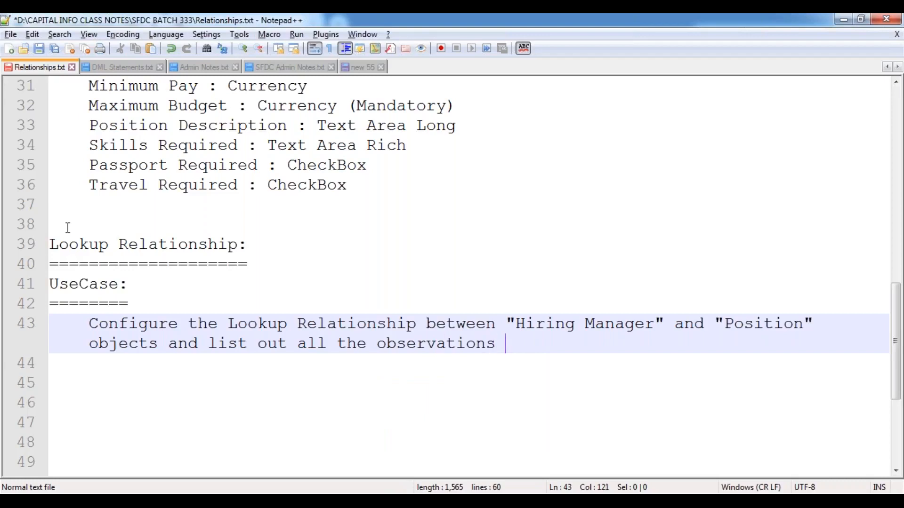
text(/ features.)
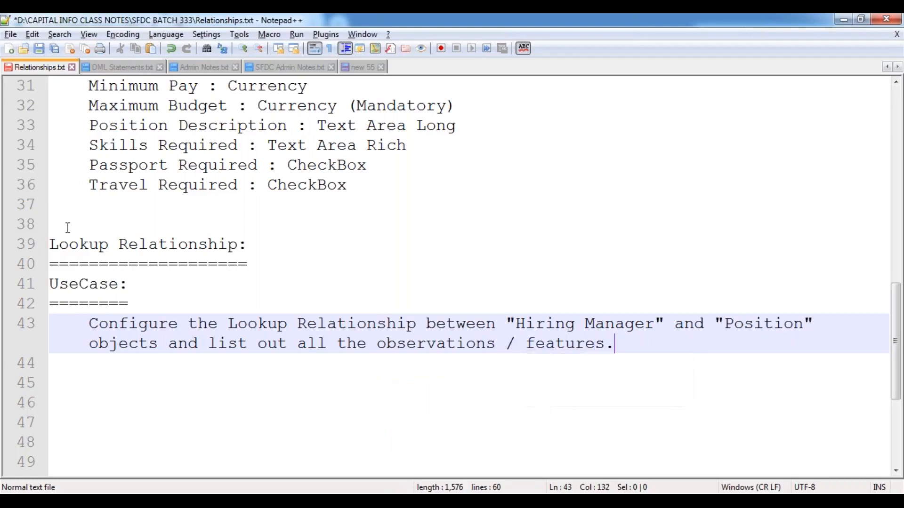
key(Return)
key(Return)
key(BackSpace)
key(ctrl+s)
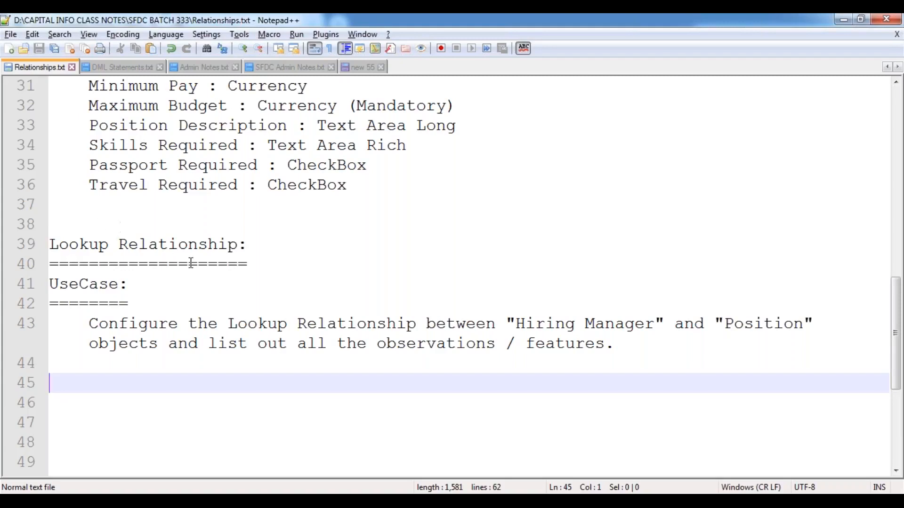
Step: Go to Salesforce Setup and open Schema Builder
mouse_move(188, 492)
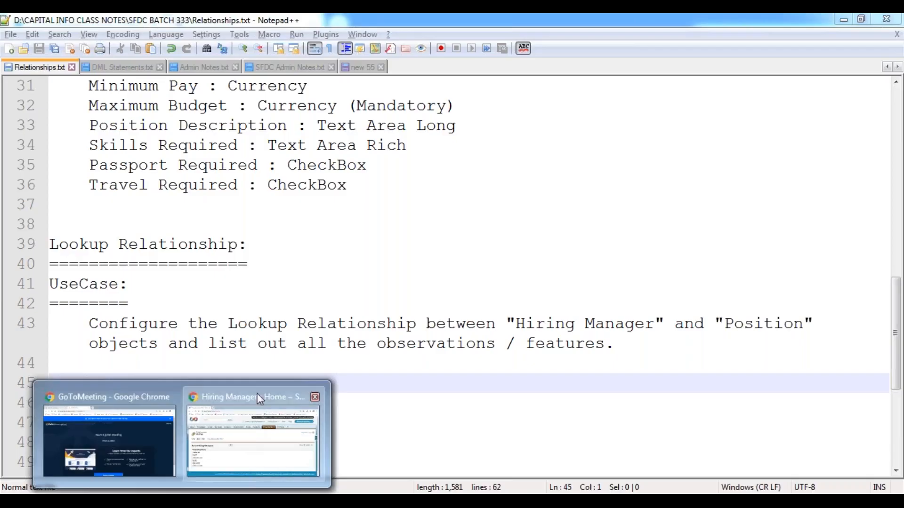
click(257, 394)
click(665, 120)
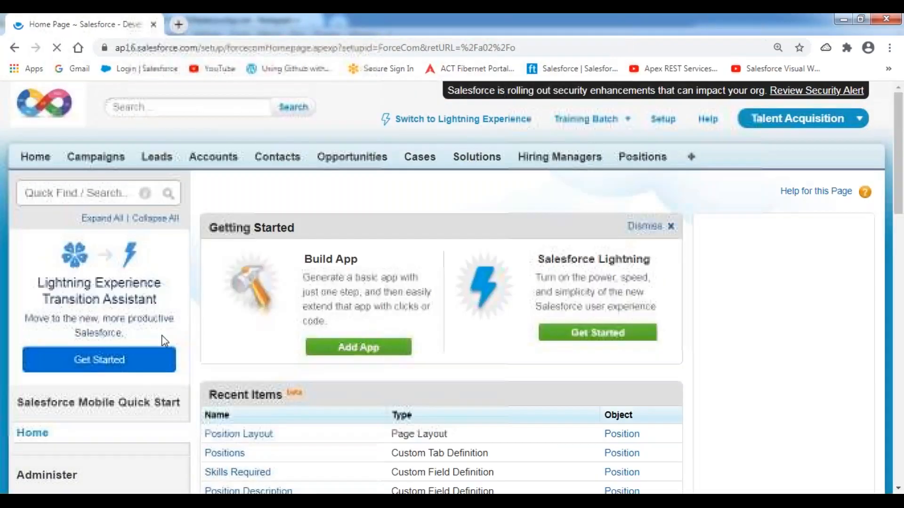
scroll(165, 340, down, 1)
scroll(165, 340, down, 15)
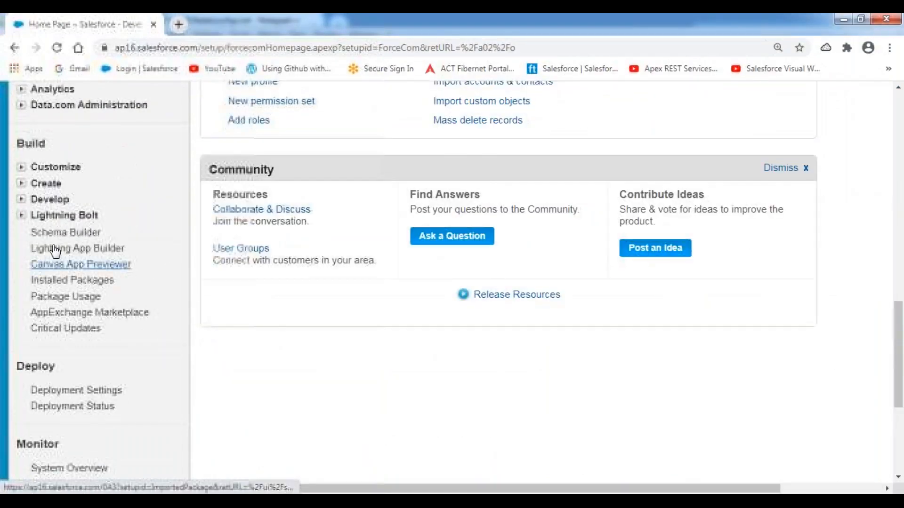
click(54, 234)
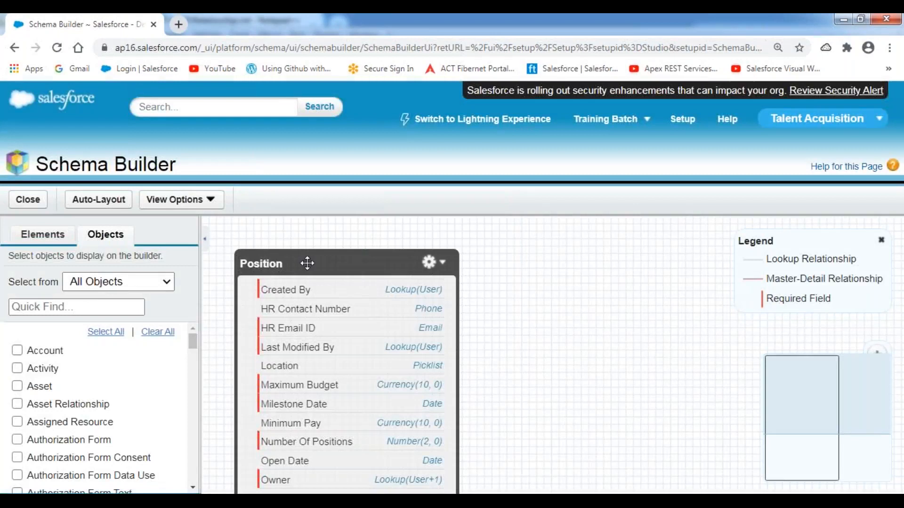
Step: Add the Hiring Manager object and arrange it side by side with Position on the canvas
drag(305, 263, 643, 250)
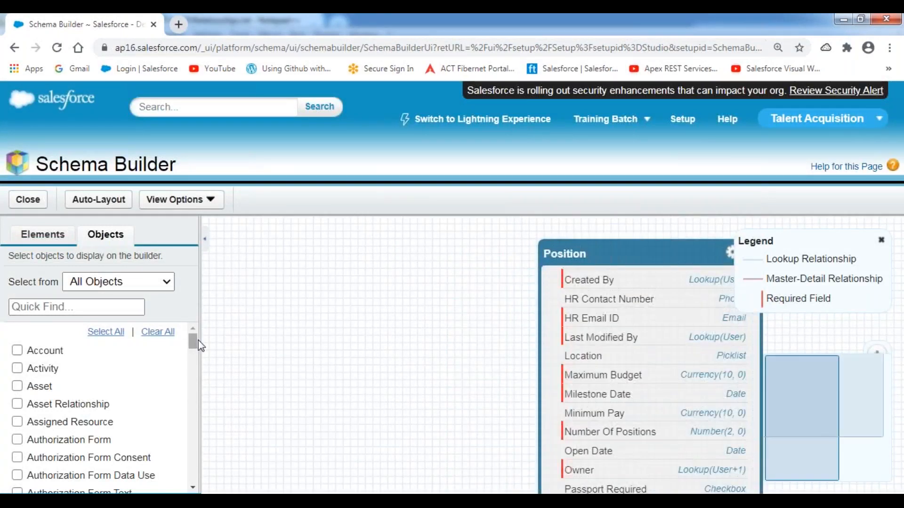
drag(196, 345, 187, 405)
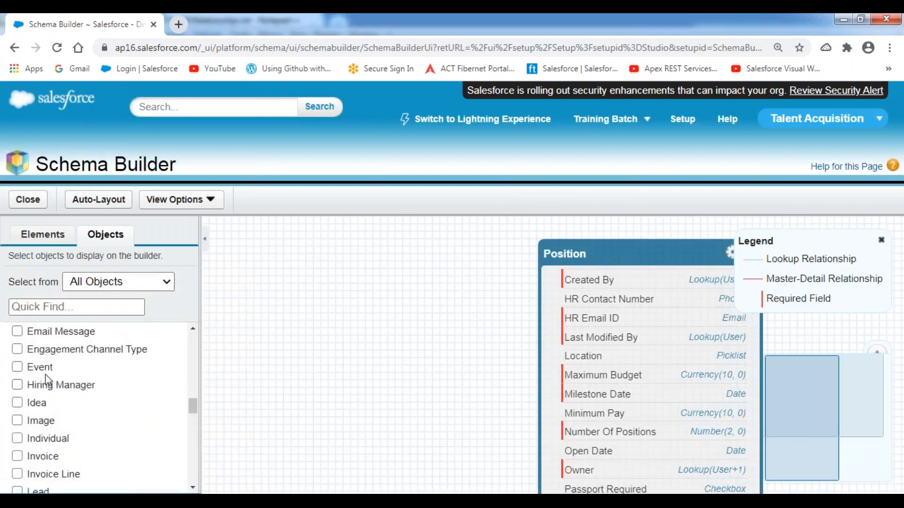
click(21, 385)
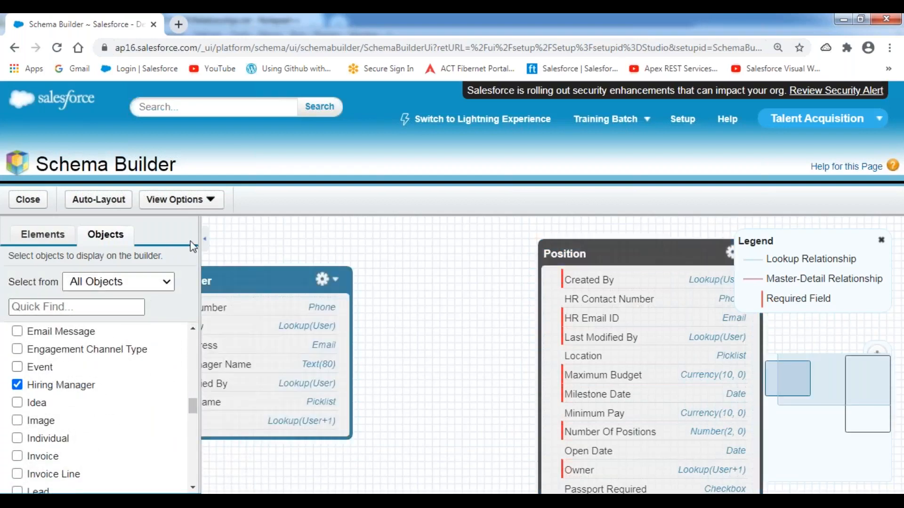
click(204, 245)
drag(66, 282, 214, 261)
drag(458, 259, 564, 248)
drag(231, 254, 228, 245)
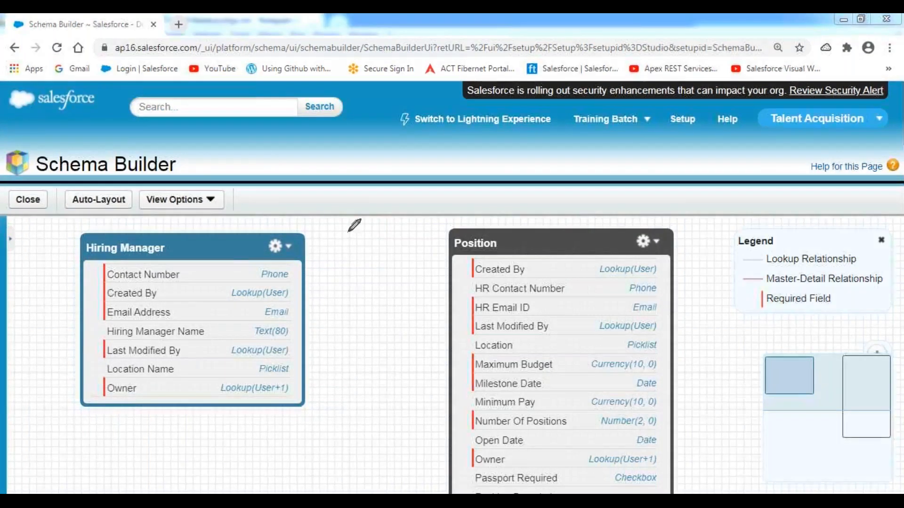
mouse_move(304, 261)
mouse_down()
mouse_move(451, 302)
mouse_move(426, 324)
mouse_up()
drag(351, 247, 395, 321)
drag(399, 248, 315, 320)
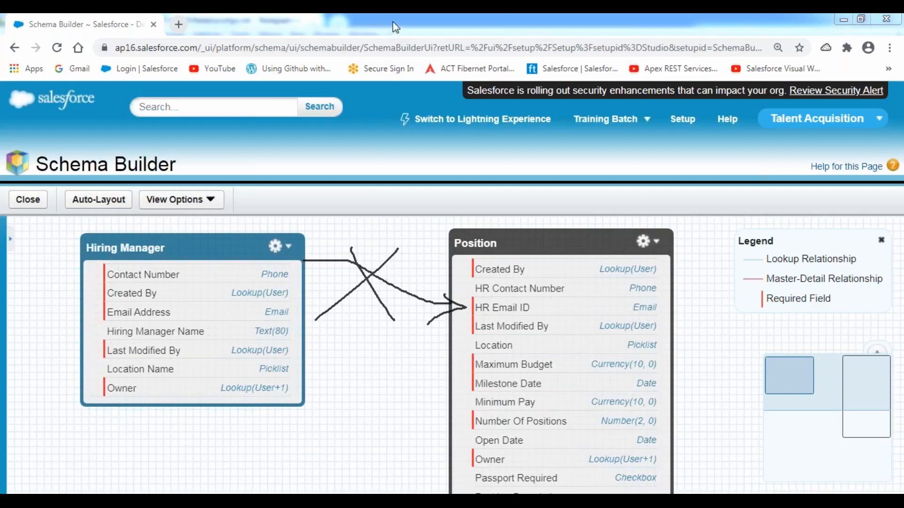
click(383, 111)
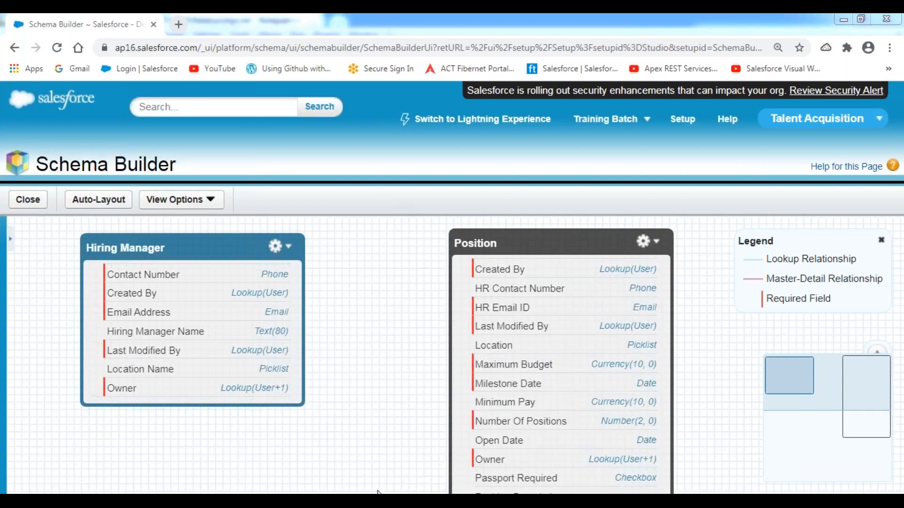
Step: Add indented 'Step 1:' and 'Step 2:' lines below the use case
key(alt+Tab)
scroll(236, 379, down, 4)
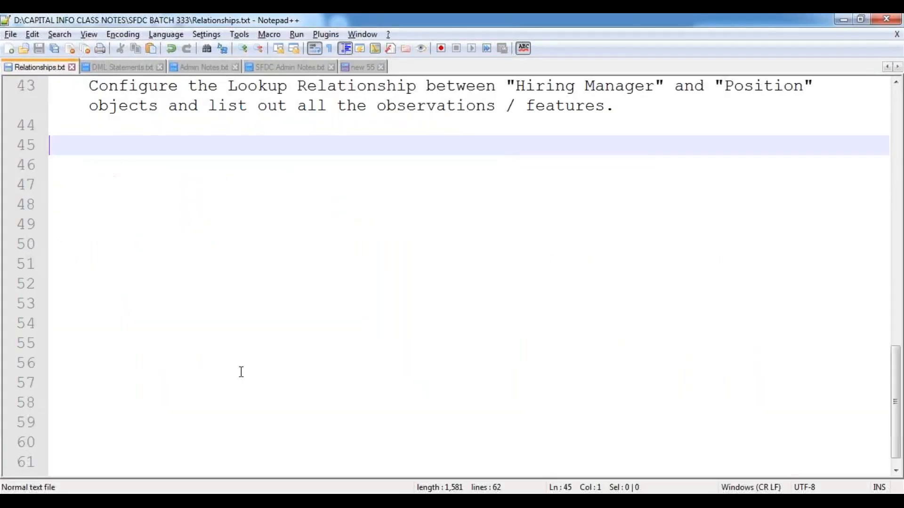
key(Tab)
text(S)
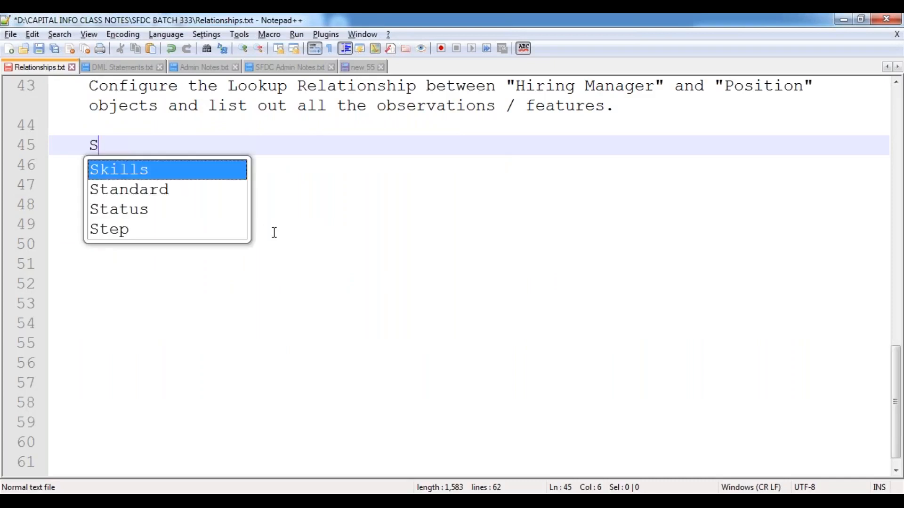
text(tep 1:)
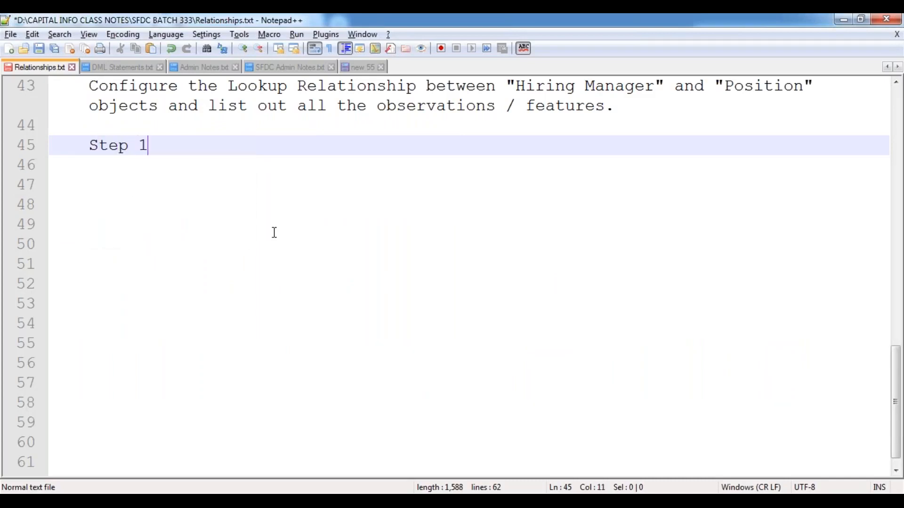
key(Return)
key(Return)
text(Step 2:)
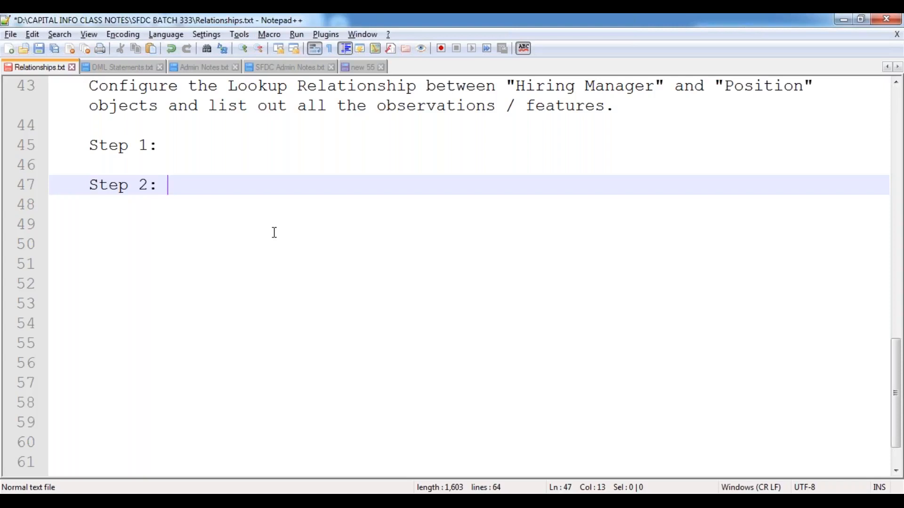
Step: Complete Step 1 as 'Identify the Parent Object and the Child Object.', fixing 'Oject', and open an indented line below
key(Up)
key(Up)
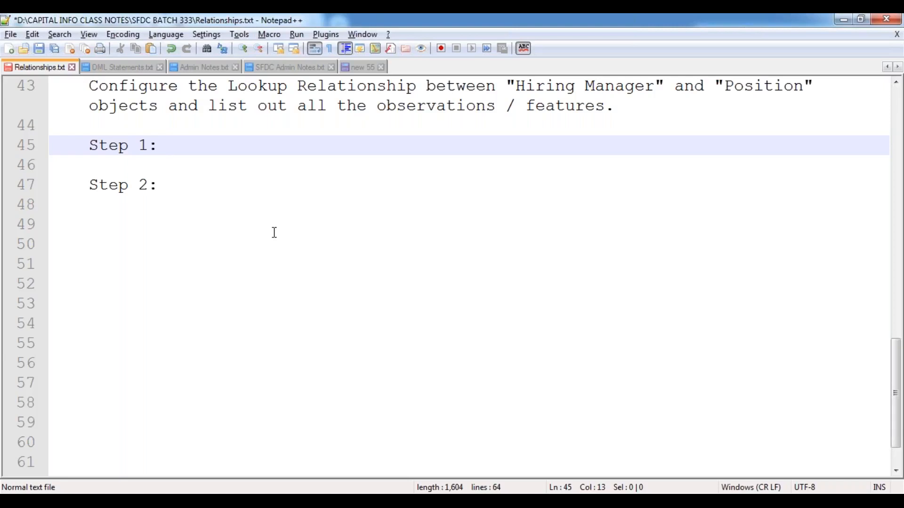
text(Identify)
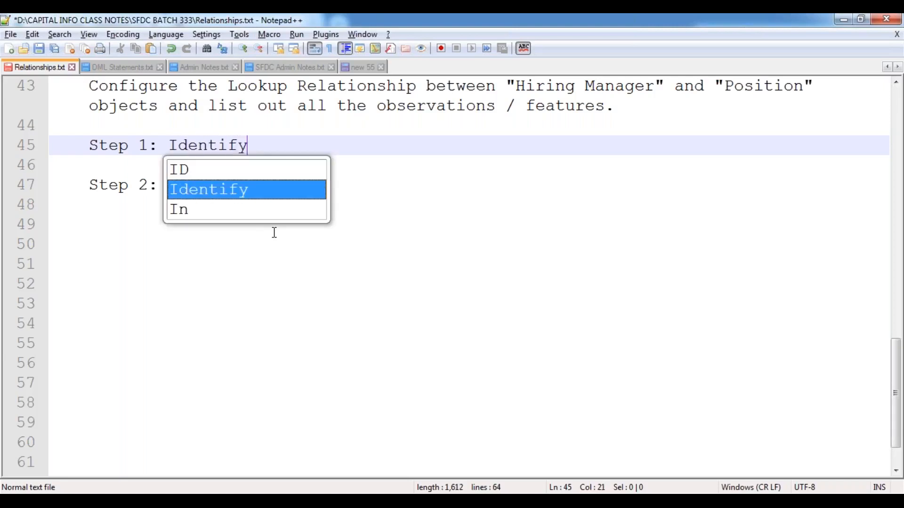
text( the Parent )
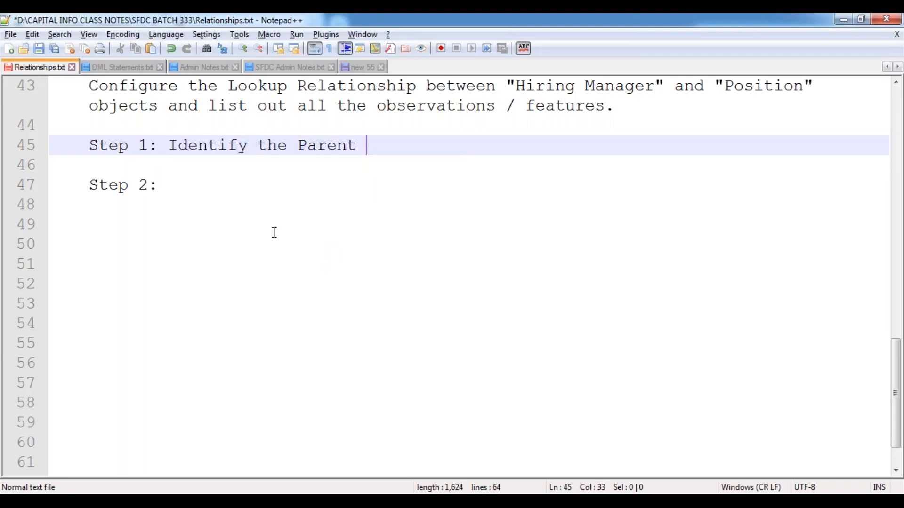
text(Object and the Child Oject.)
key(BackSpace)
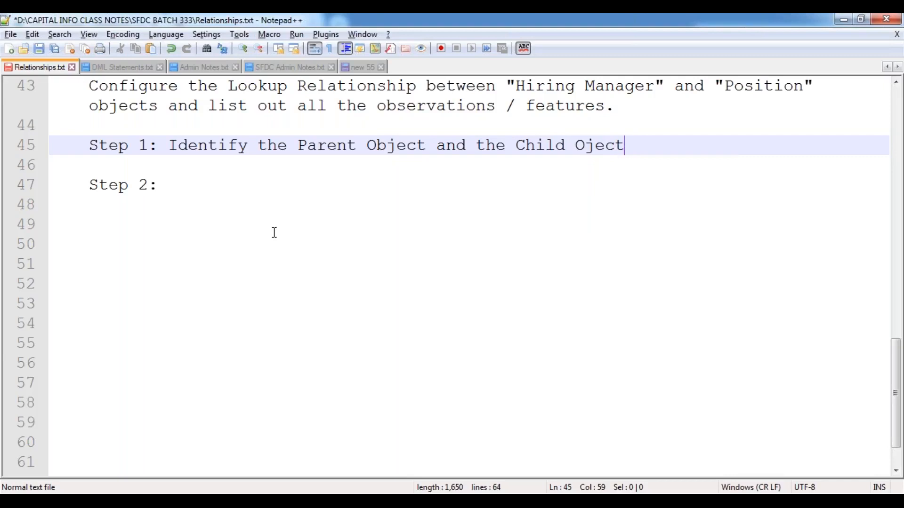
text(.)
key(Left)
key(Left)
key(Left)
key(Left)
text(b)
key(End)
key(Return)
key(Return)
key(Tab)
key(Tab)
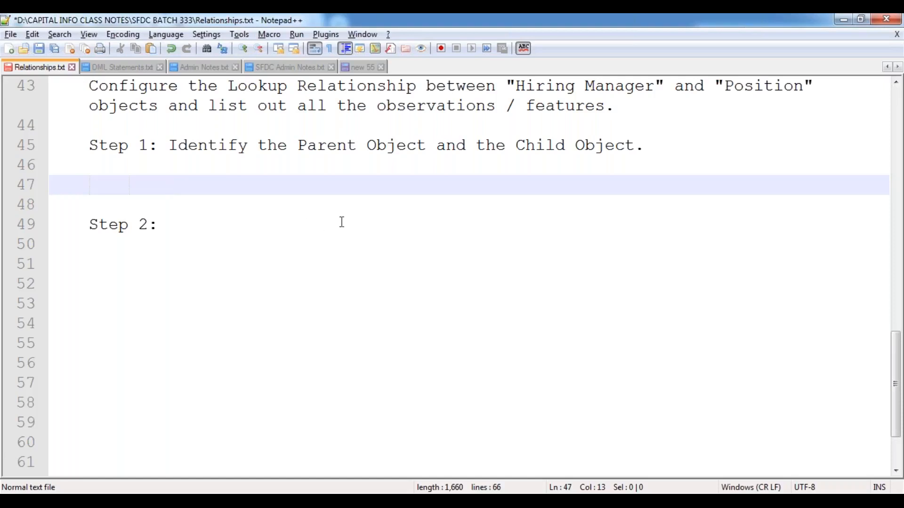
Step: Under Step 1, write 'Hiring Manager --> Parent Object' and 'Position --> Child Object'
key(Tab)
text(Hiring )
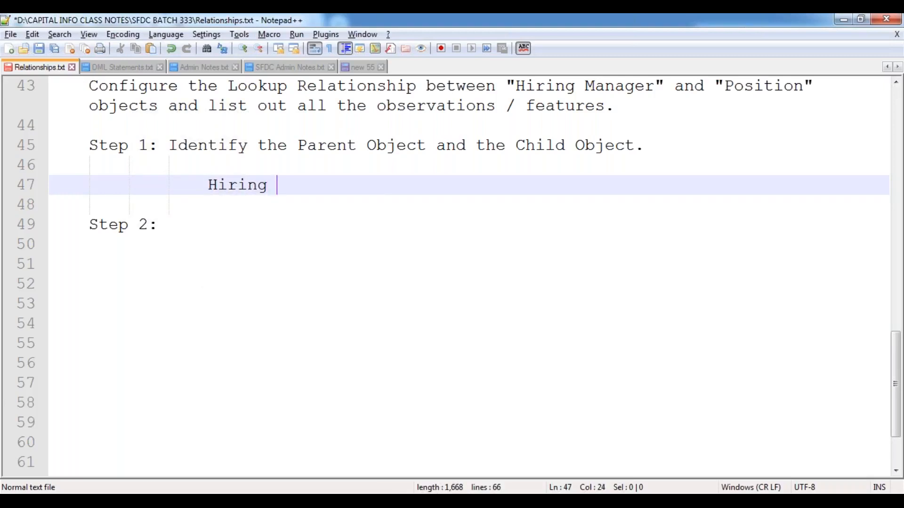
text(Manager --> are)
key(BackSpace)
key(BackSpace)
key(BackSpace)
text(Parent Object)
key(Return)
text(Pos)
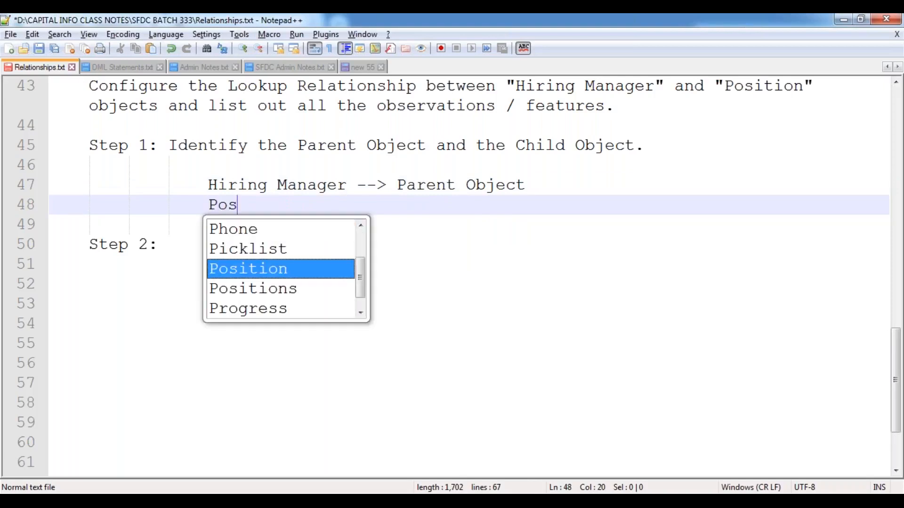
text(ition       )
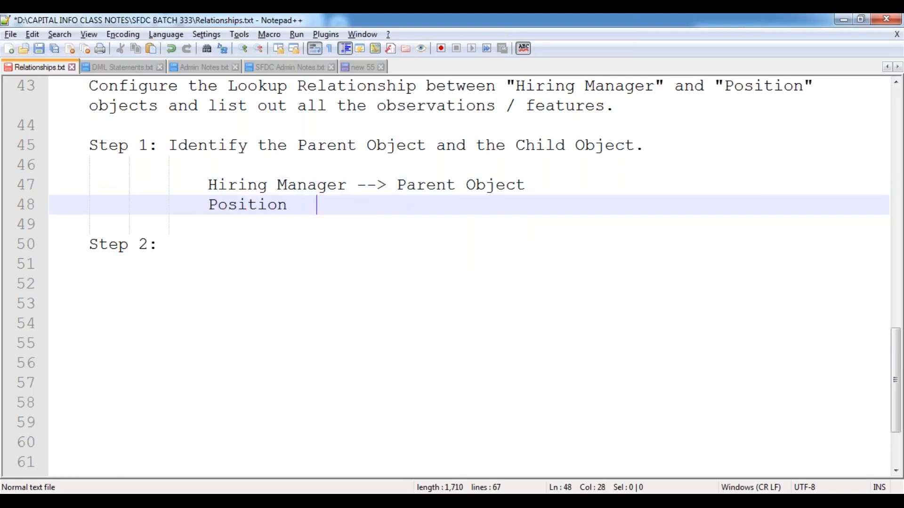
text(--> Child Object)
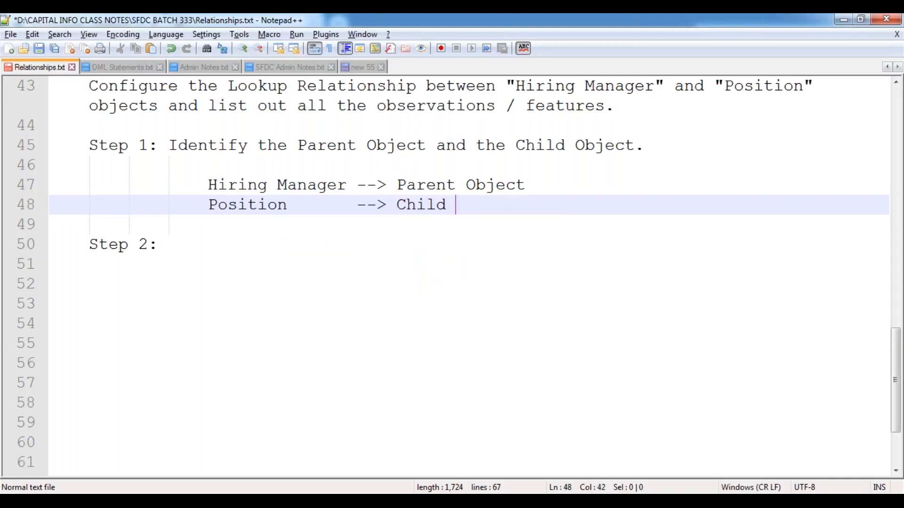
key(Down)
key(Down)
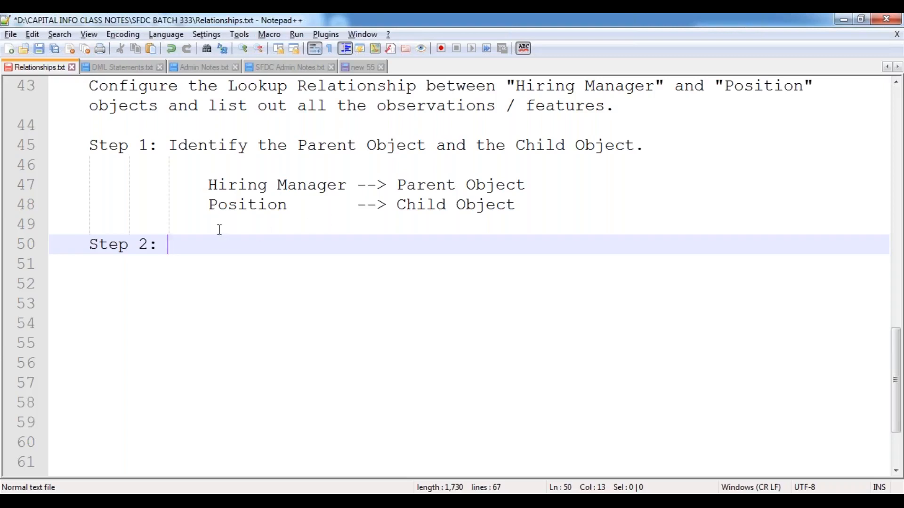
Step: Highlight 'Position' and 'Lookup Relationship' in the use case notes
drag(209, 205, 290, 205)
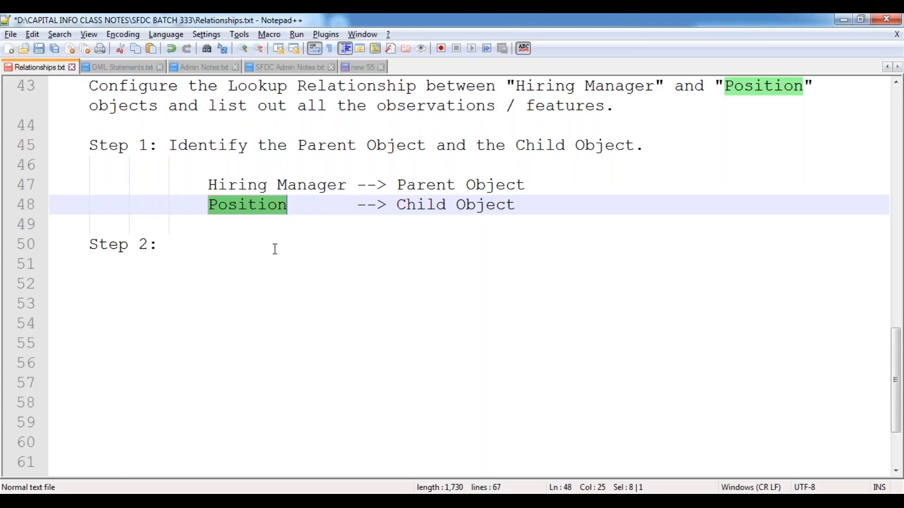
scroll(274, 249, up, 1)
scroll(275, 248, up, 1)
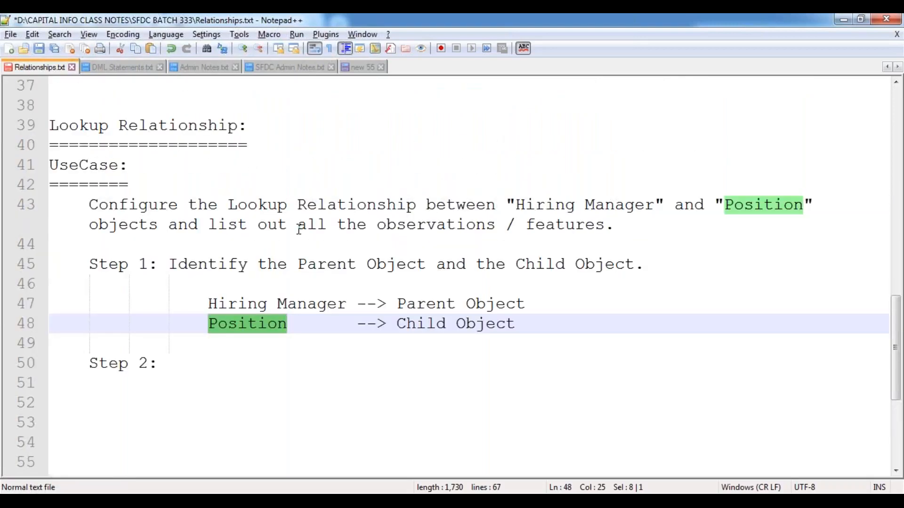
double_click(238, 203)
drag(311, 203, 416, 203)
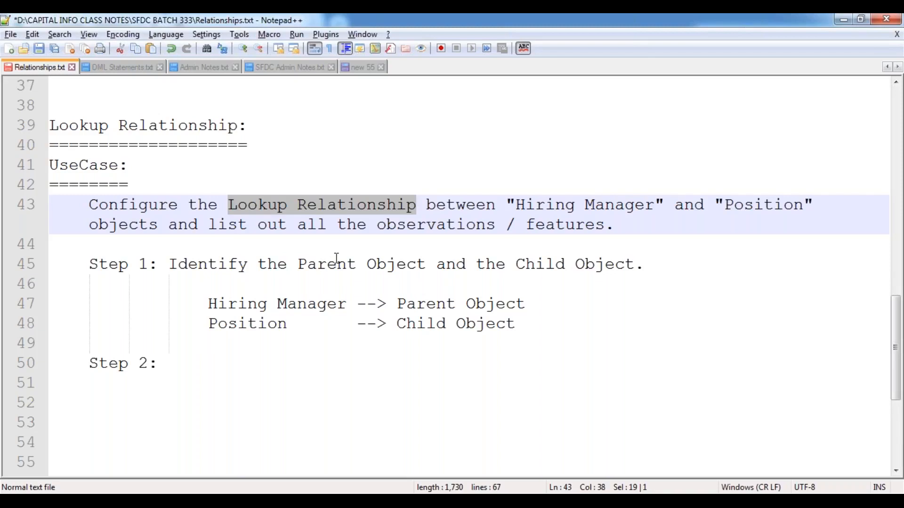
Step: Highlight the Lookup, External Object Lookup, Master-Detail and Hierarchical relationship types, then the use case's Lookup Relationship
scroll(337, 259, up, 10)
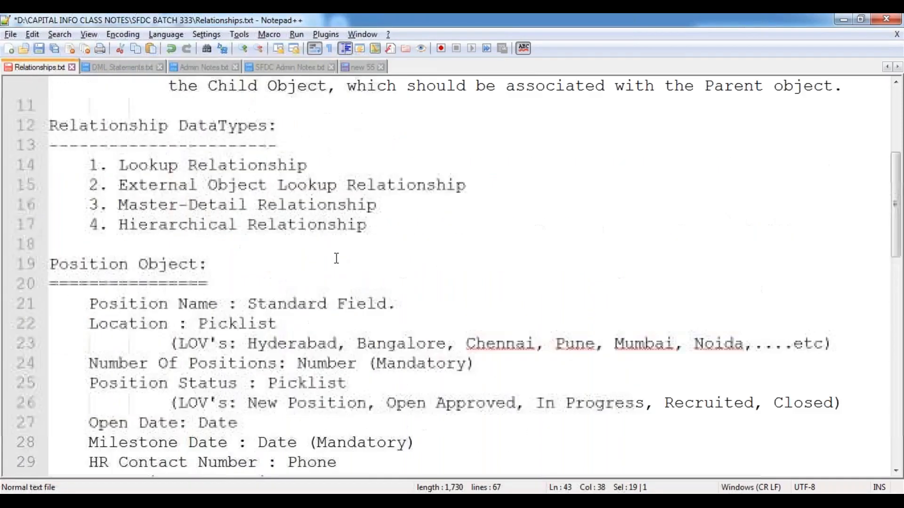
drag(119, 225, 310, 225)
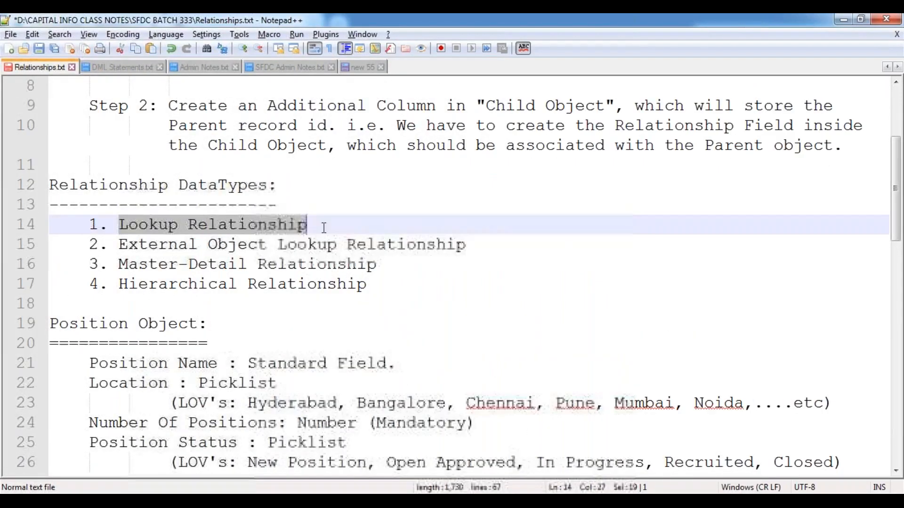
drag(120, 245, 386, 245)
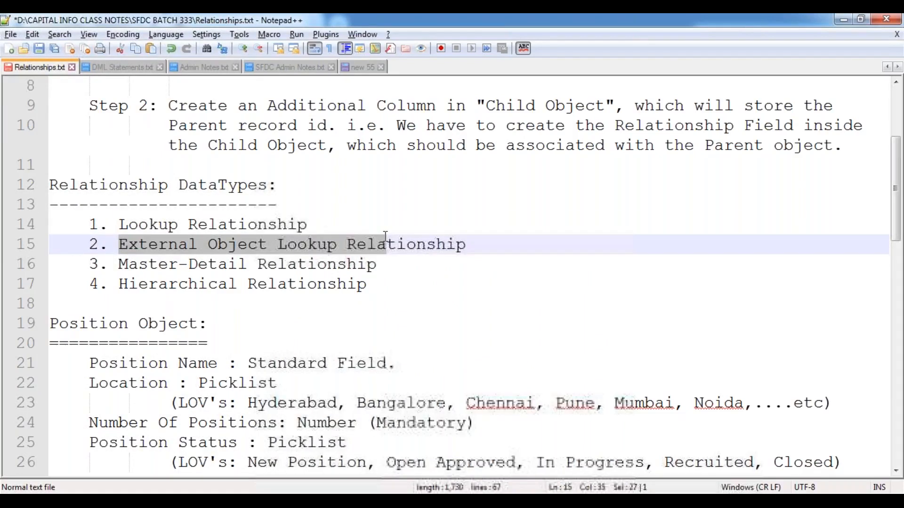
drag(119, 265, 319, 264)
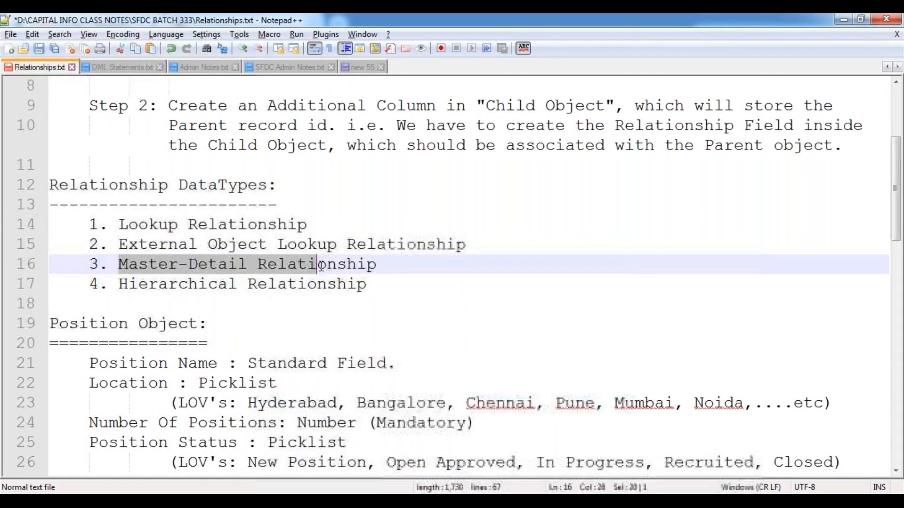
click(125, 286)
shift+click(306, 285)
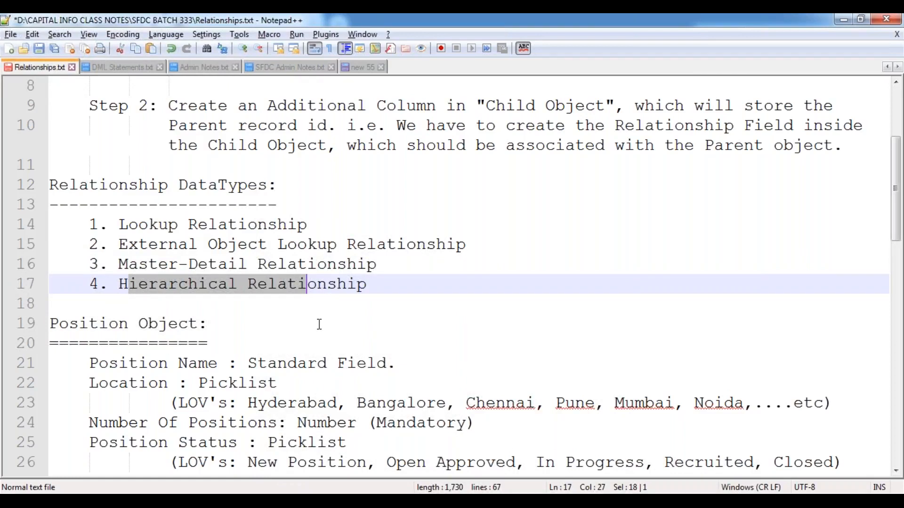
scroll(318, 325, down, 5)
scroll(312, 321, down, 4)
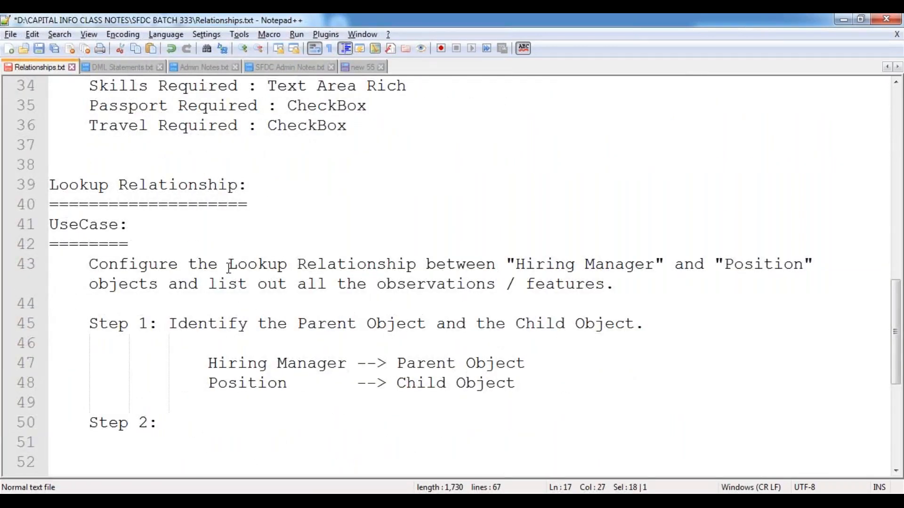
click(228, 265)
drag(261, 266, 416, 267)
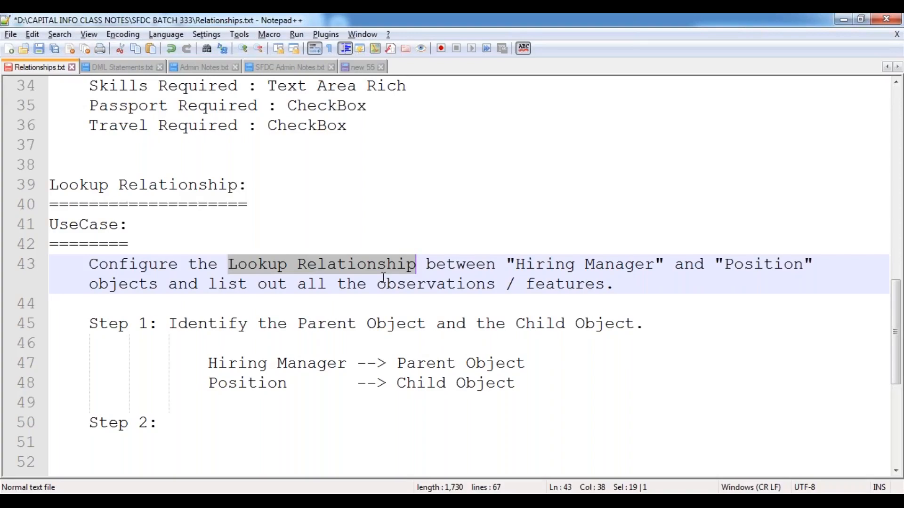
scroll(353, 342, down, 3)
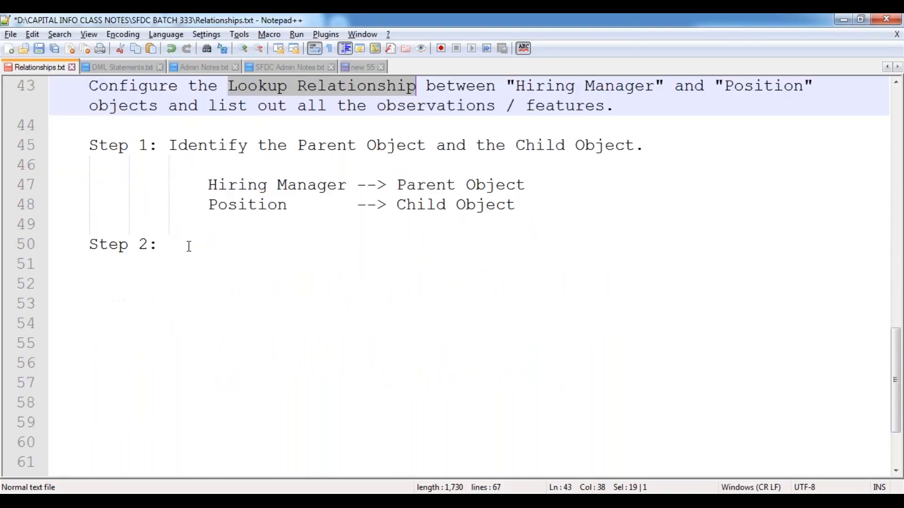
Step: After 'Step 2:', write 'Map the Relationship between the objects.'
click(187, 245)
text(Map the A)
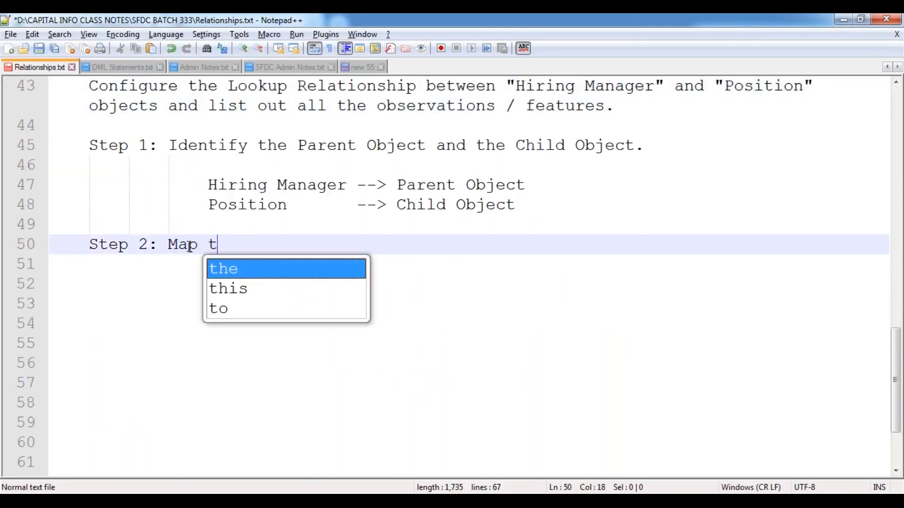
key(BackSpace)
key(BackSpace)
text(Real)
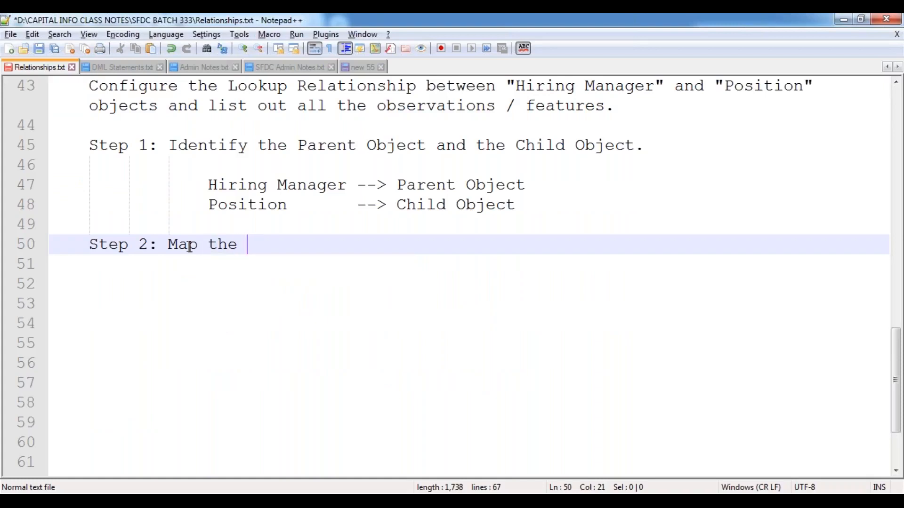
key(BackSpace)
key(BackSpace)
text(lati)
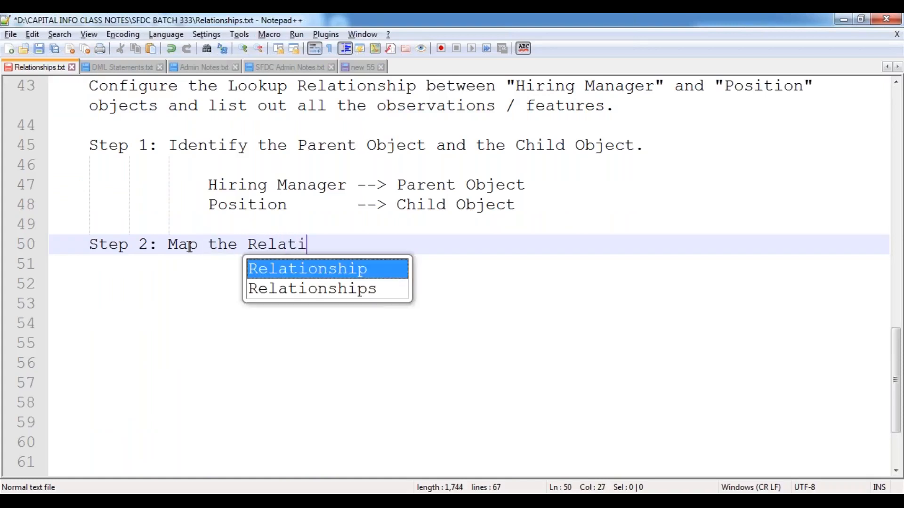
text(onship betwee)
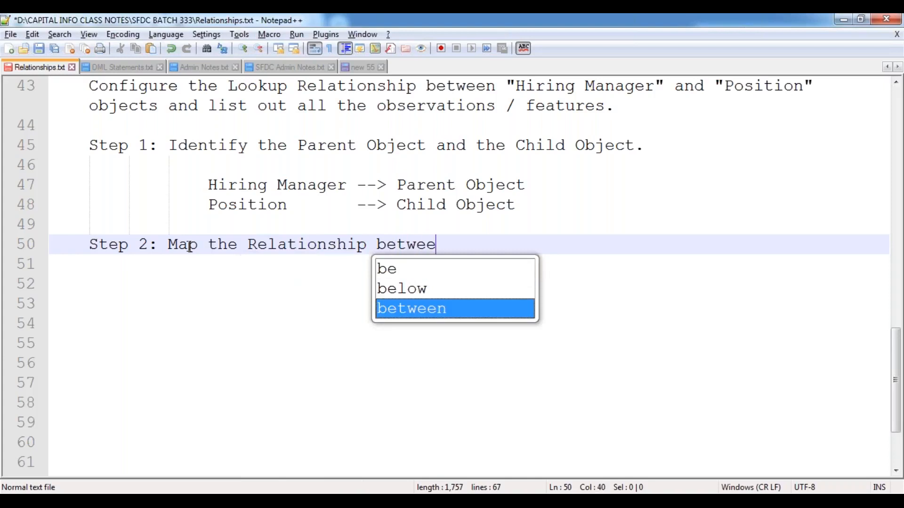
text(n the obje)
key(Return)
text(s.)
key(Return)
Step: Add the indented line: create a "Lookup Relationship" DataType field in Position Object, associated with "Hiring Manager Object", and save
key(Tab)
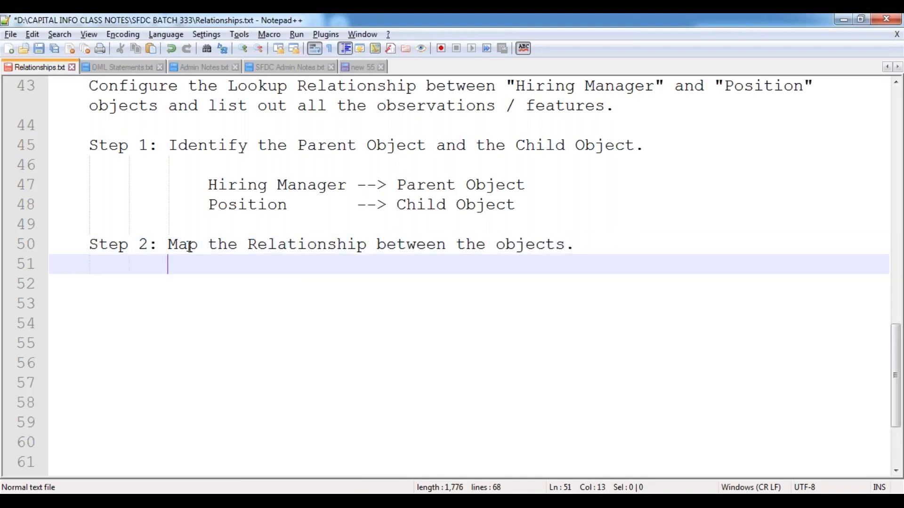
text(i.e. Cre)
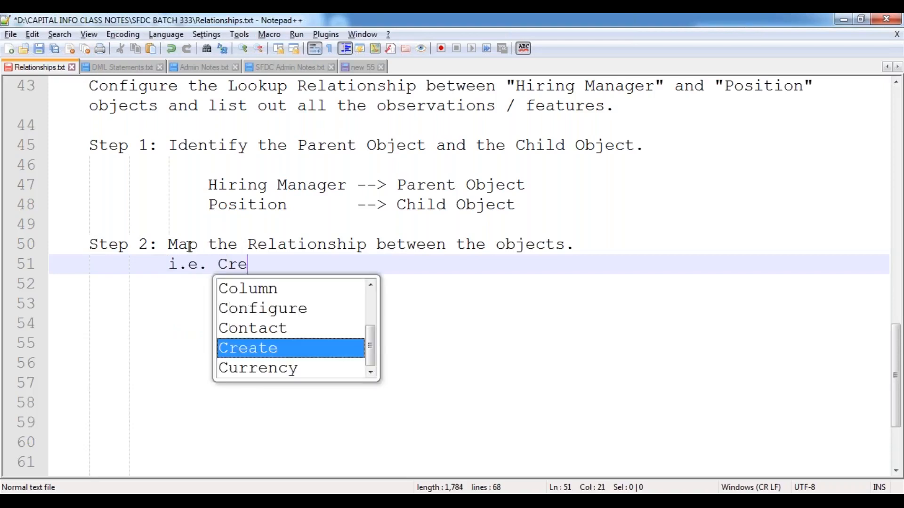
text(ate a "Lookup)
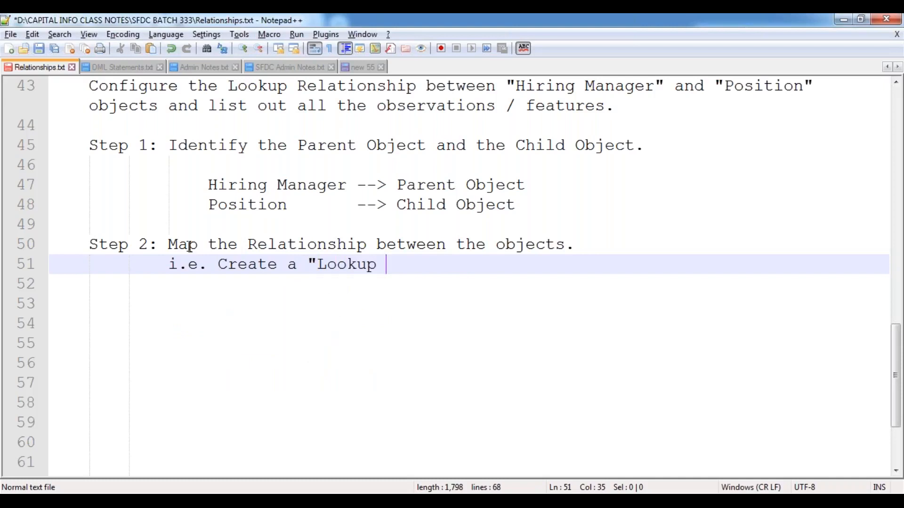
text(Rel)
key(Return)
text(" Dat)
key(Return)
key(BackSpace)
text(field inside the Position P)
key(BackSpace)
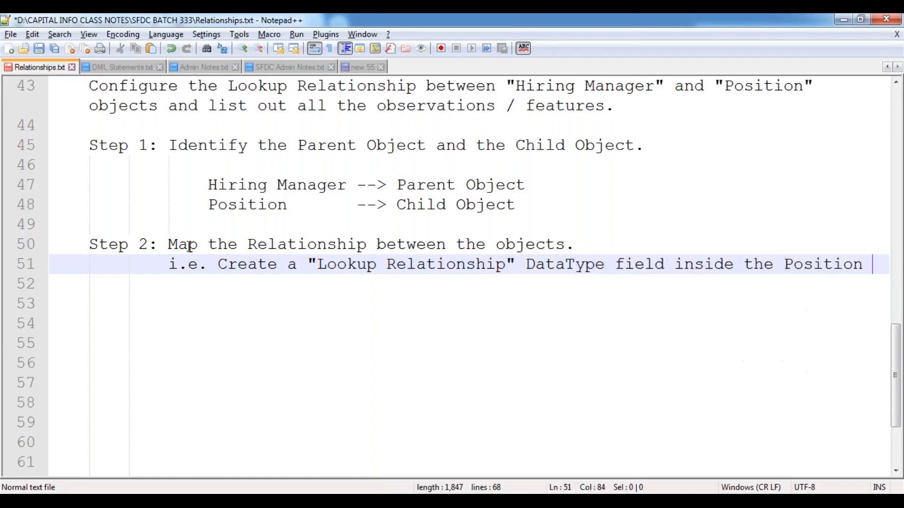
text(Object, )
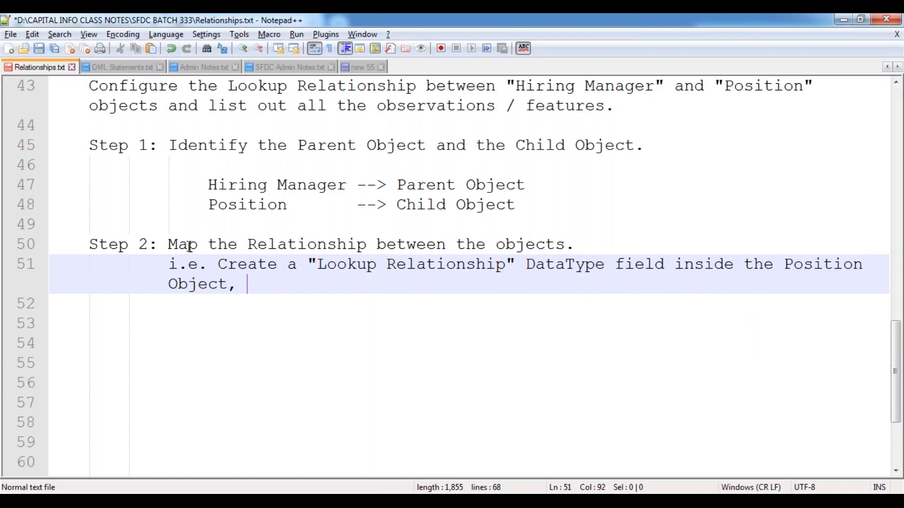
text(which should b)
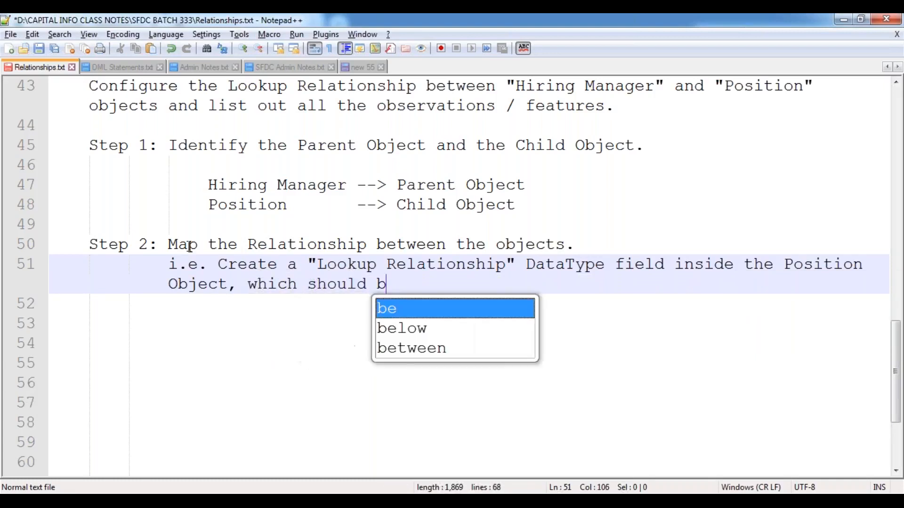
text(e associated)
key(Return)
text(wi)
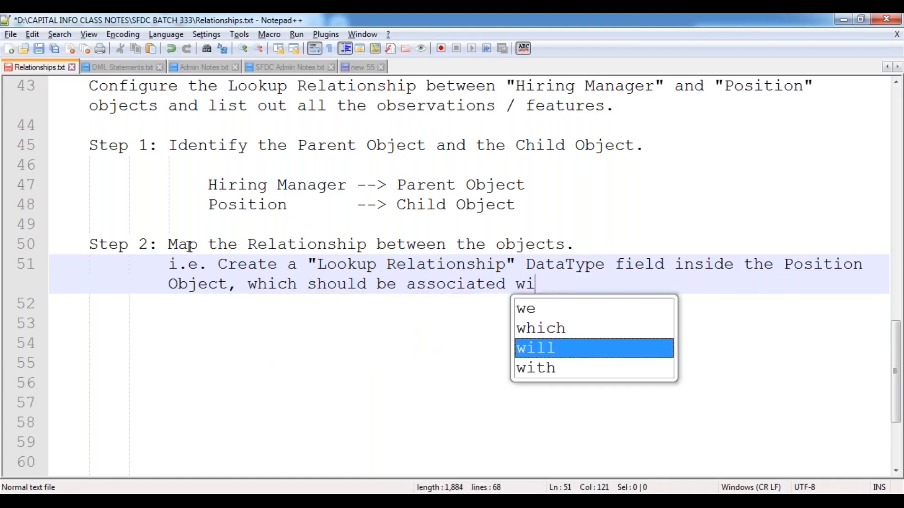
text(th "Hiring )
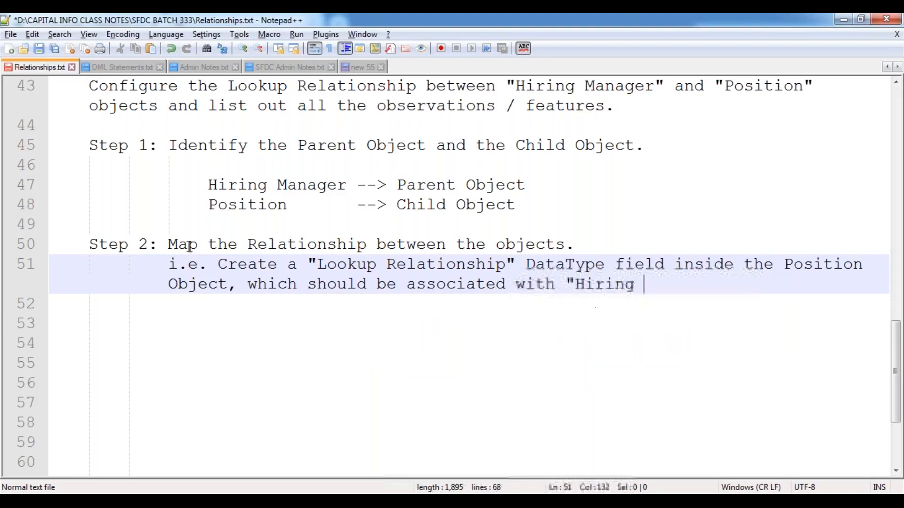
text(Manager O)
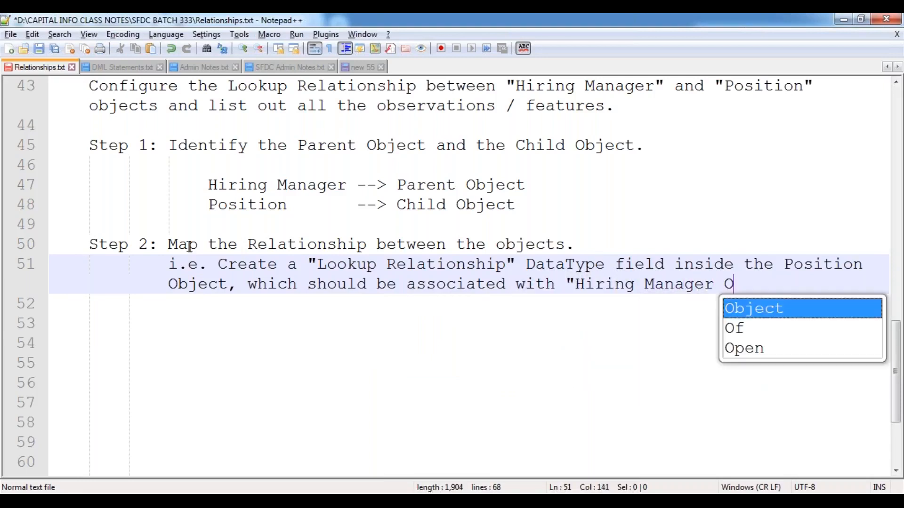
text(bject".)
key(Return)
key(Return)
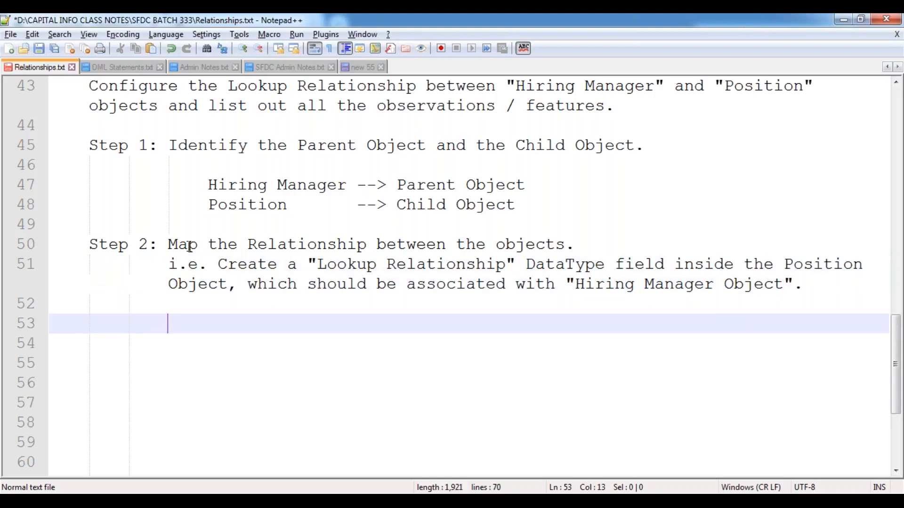
key(ctrl+s)
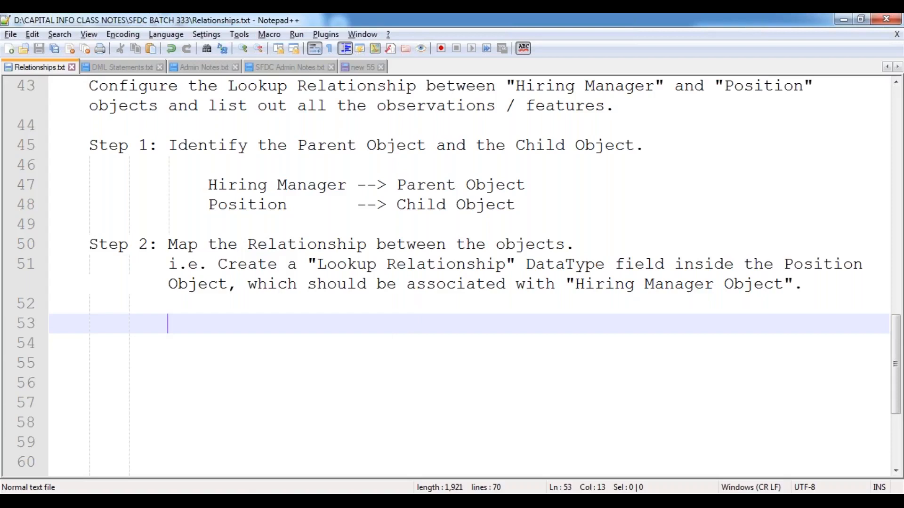
Step: Open Salesforce Setup in a new browser tab from the Schema Builder window
click(281, 398)
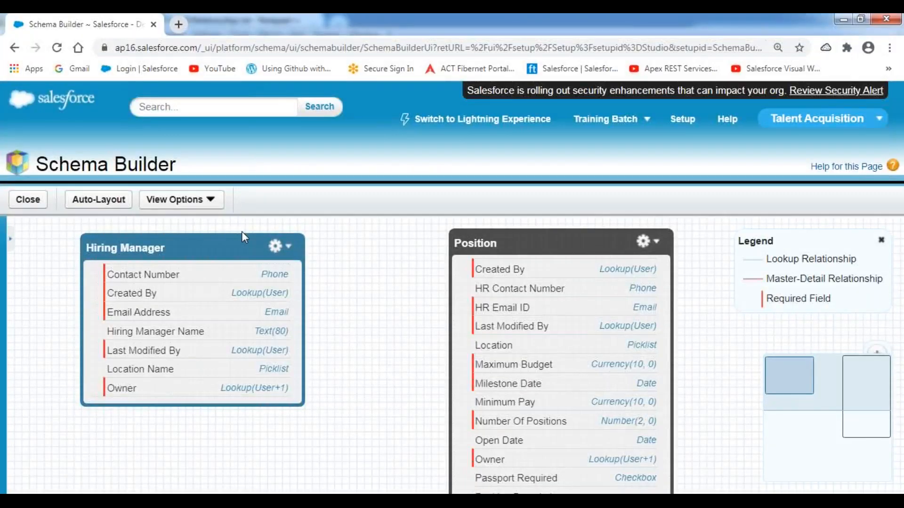
right_click(682, 121)
click(717, 132)
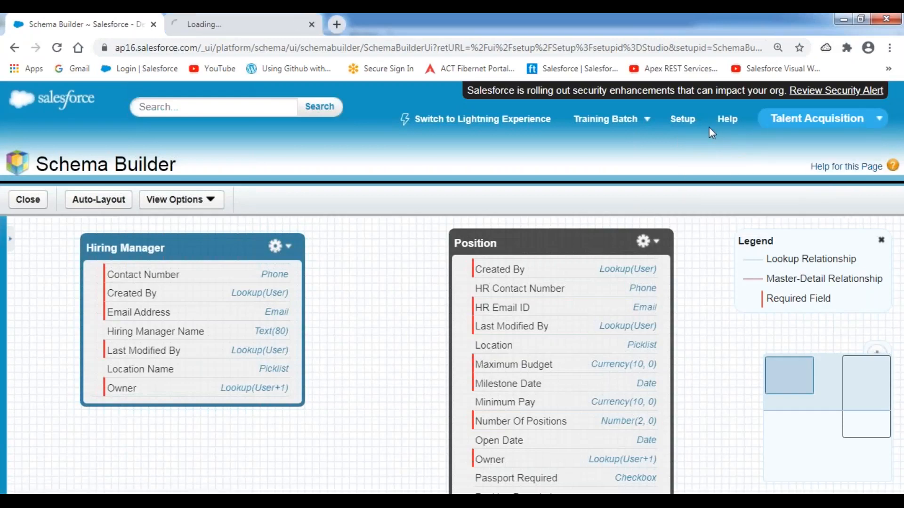
click(258, 32)
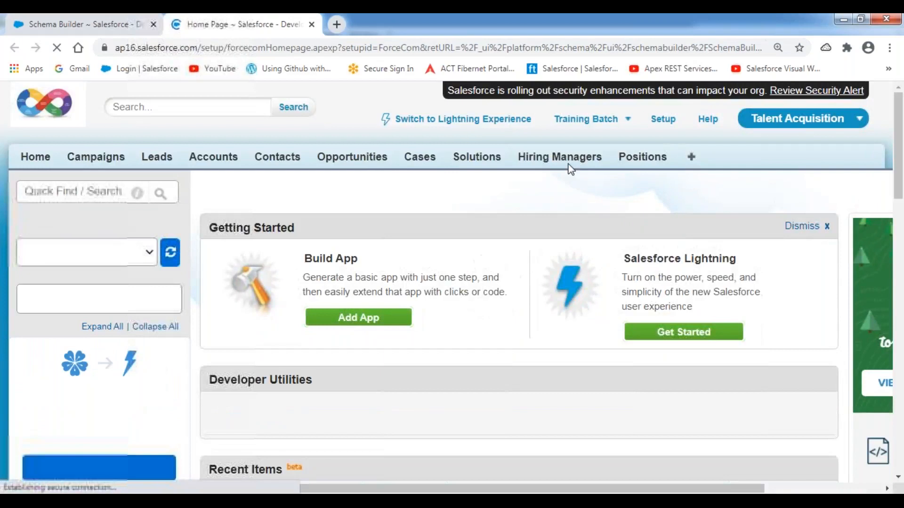
Step: Go via Hiring Managers to the Positions home page and show Position's quick setup shortcuts
click(565, 164)
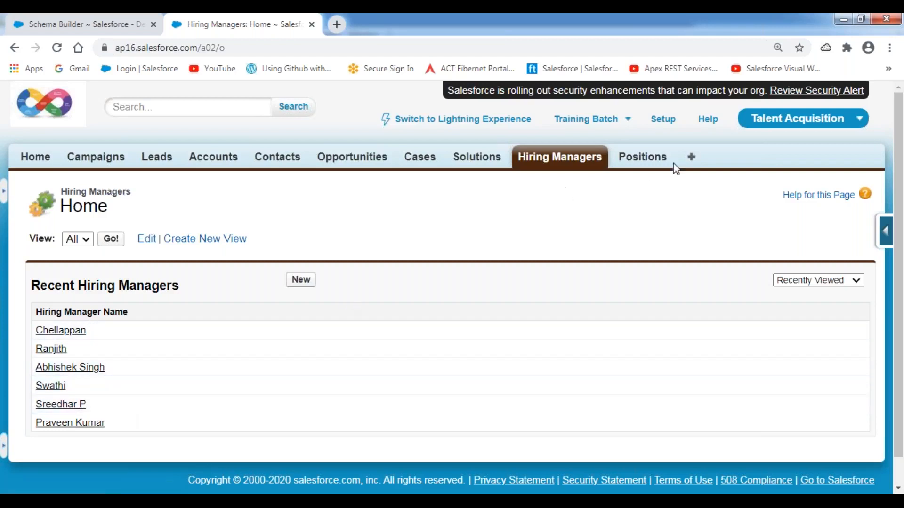
click(657, 159)
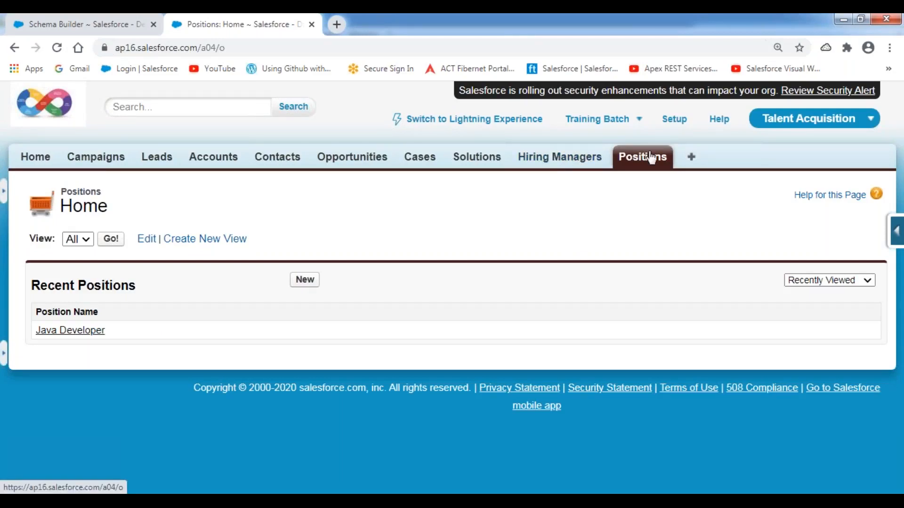
click(895, 232)
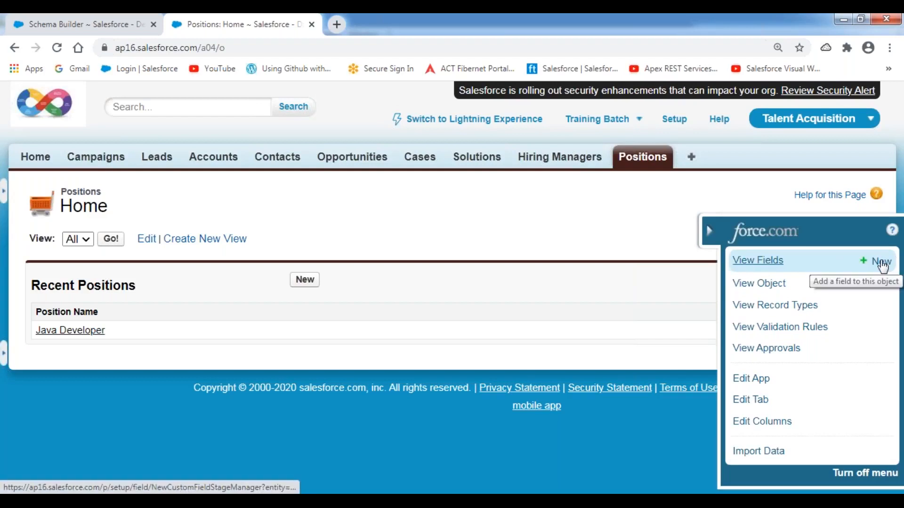
Step: Start a new Position field and highlight the Lookup, Master-Detail and External Lookup relationship types
click(882, 263)
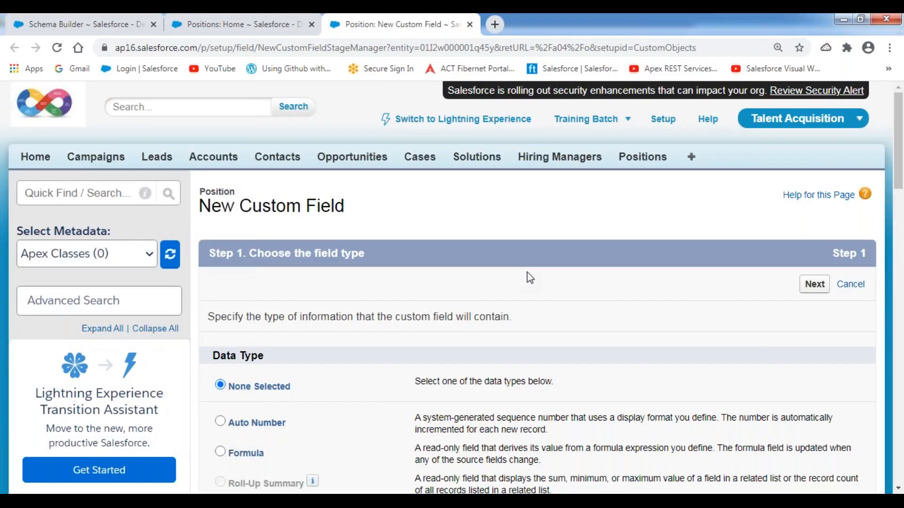
scroll(530, 277, down, 7)
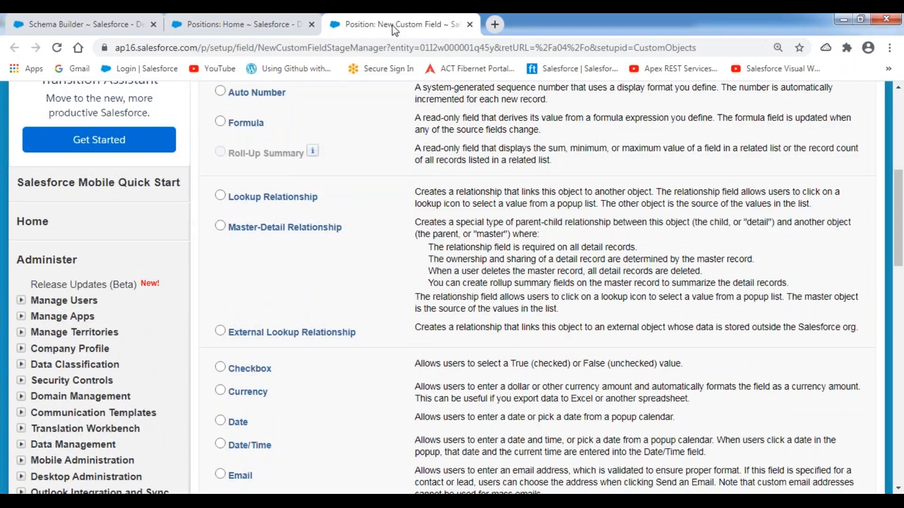
scroll(357, 232, down, 5)
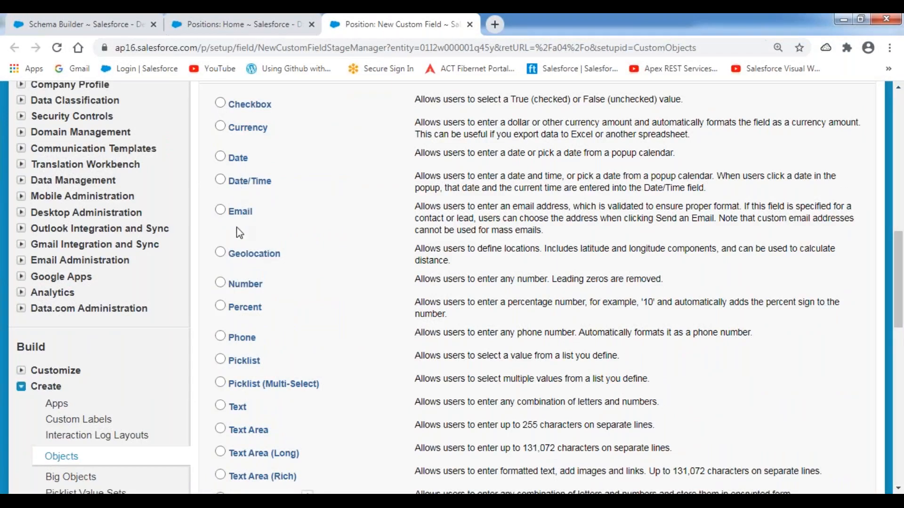
scroll(256, 343, down, 5)
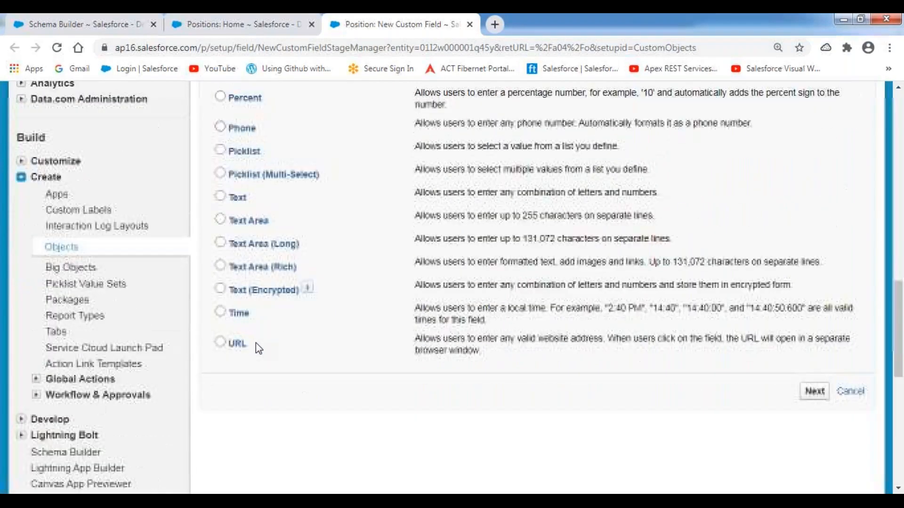
scroll(256, 345, up, 2)
scroll(258, 347, up, 12)
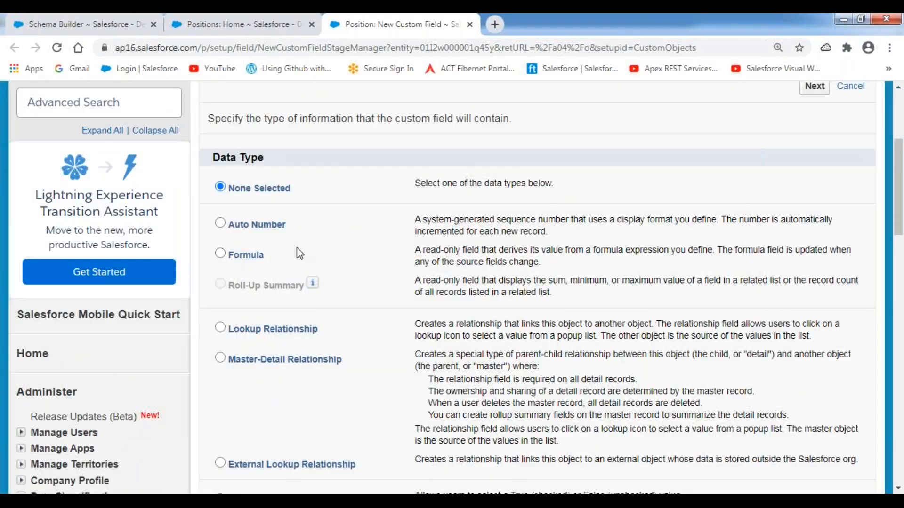
scroll(344, 255, down, 3)
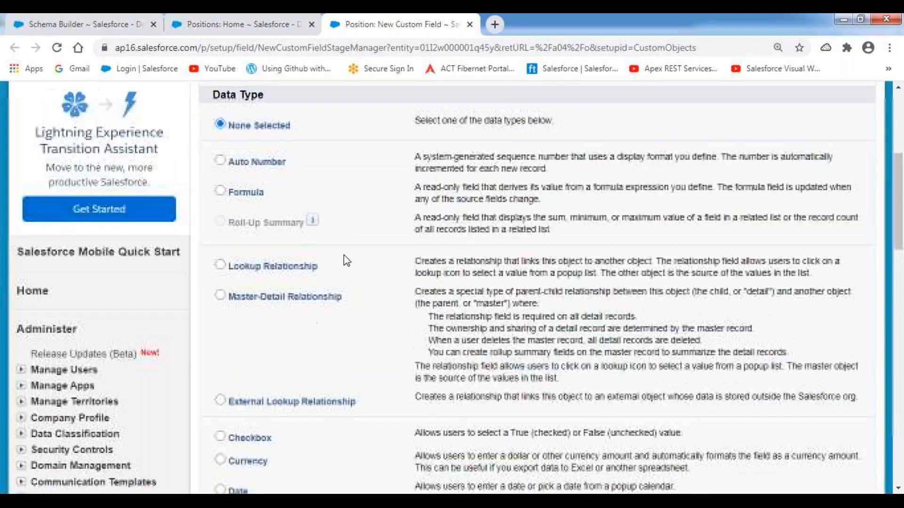
drag(331, 202, 228, 197)
drag(337, 233, 219, 234)
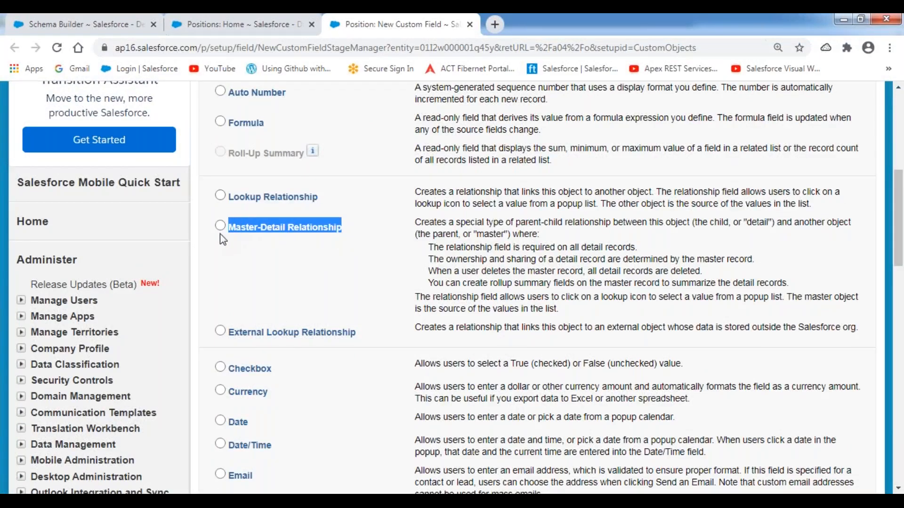
drag(361, 339, 228, 338)
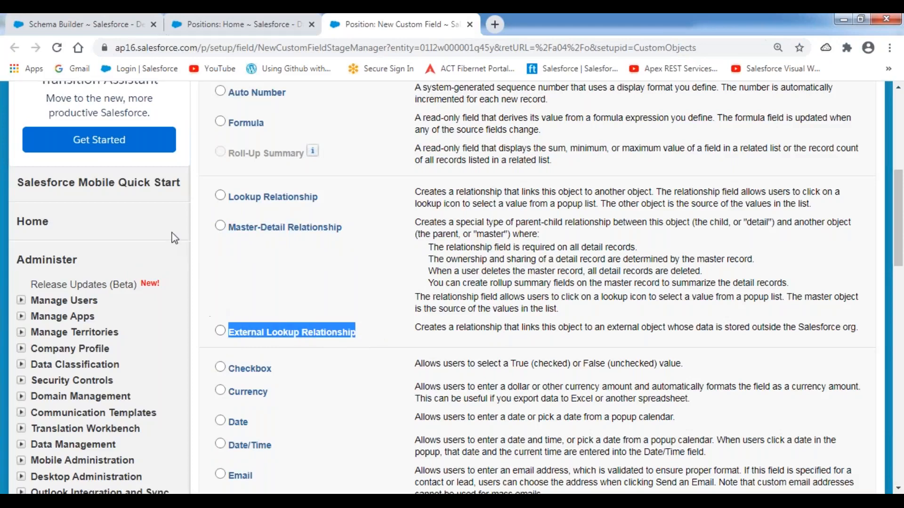
click(199, 234)
Step: Select Lookup Relationship as the new field's data type
click(219, 197)
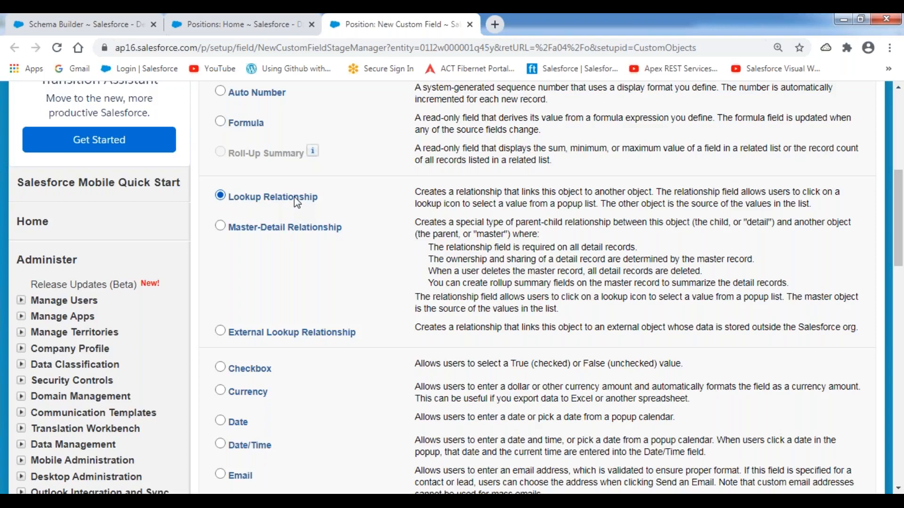
drag(361, 232, 227, 229)
click(203, 175)
scroll(593, 195, up, 5)
Step: Advance to the related-object step and set Related To to Hiring Manager
click(814, 151)
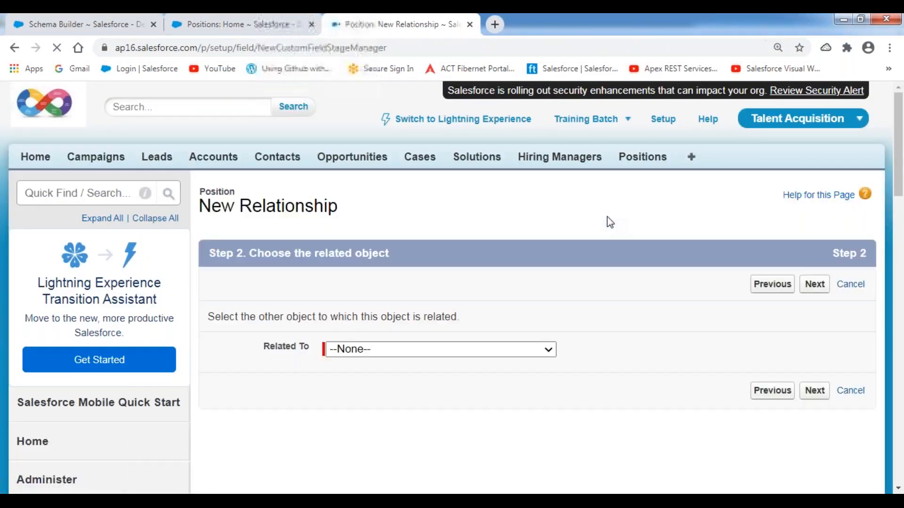
scroll(549, 265, down, 4)
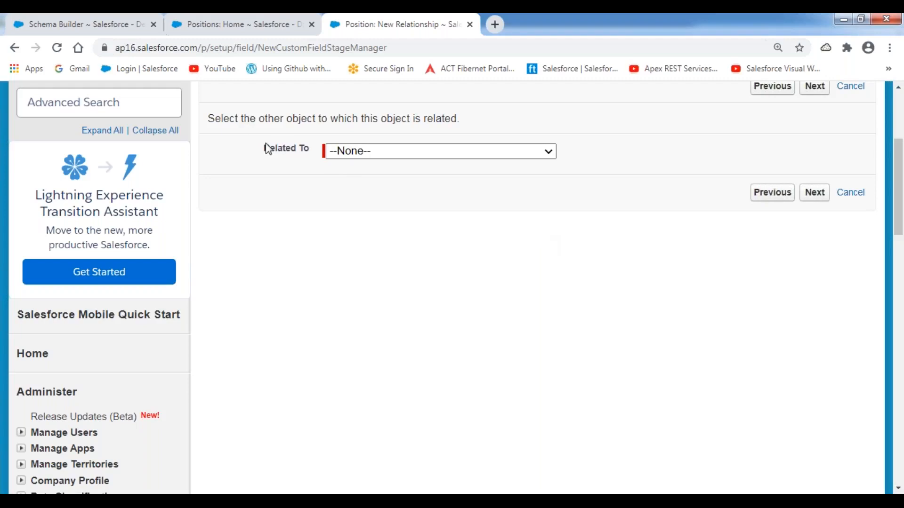
drag(259, 149, 315, 152)
click(550, 152)
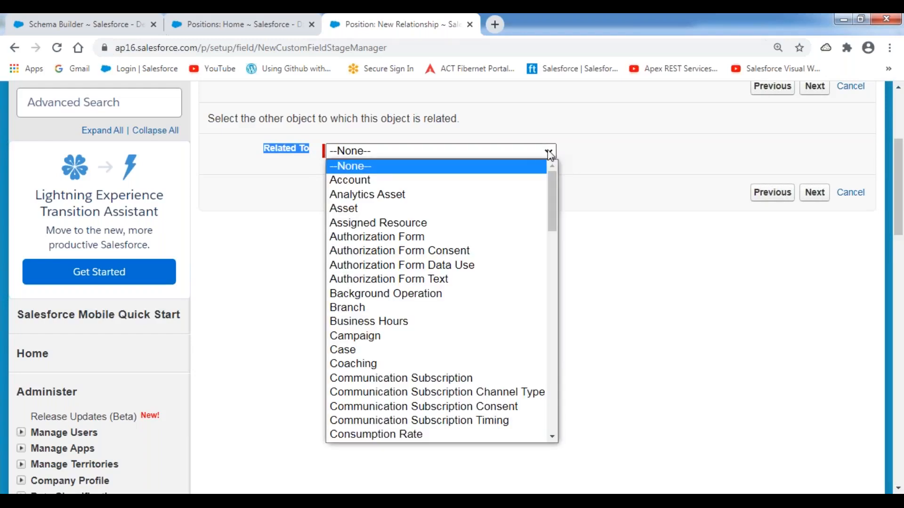
drag(548, 181, 556, 264)
click(367, 366)
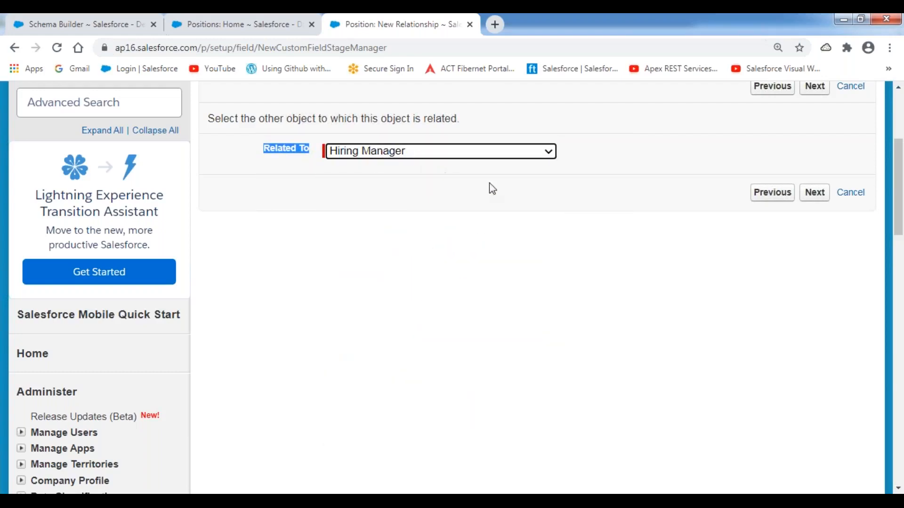
click(520, 192)
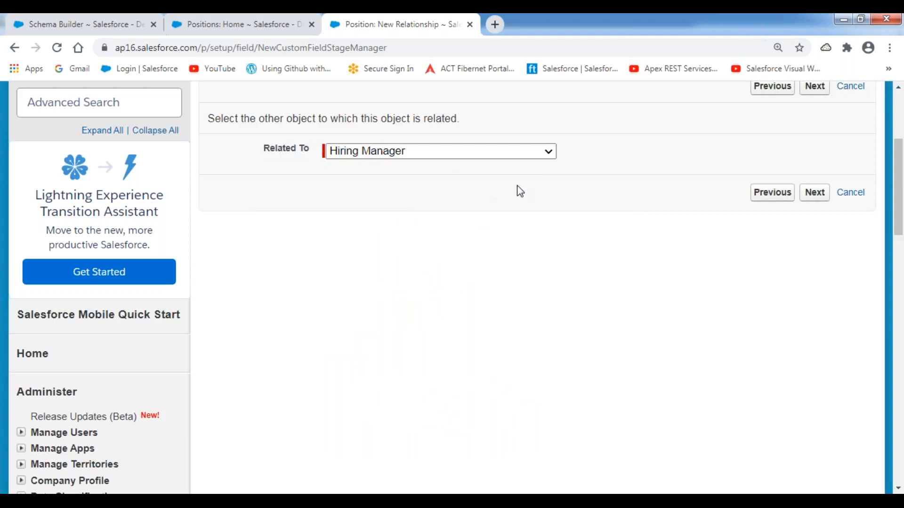
Step: Advance to field details and set the Field Name to HiringManager using the autofill suggestion
click(819, 92)
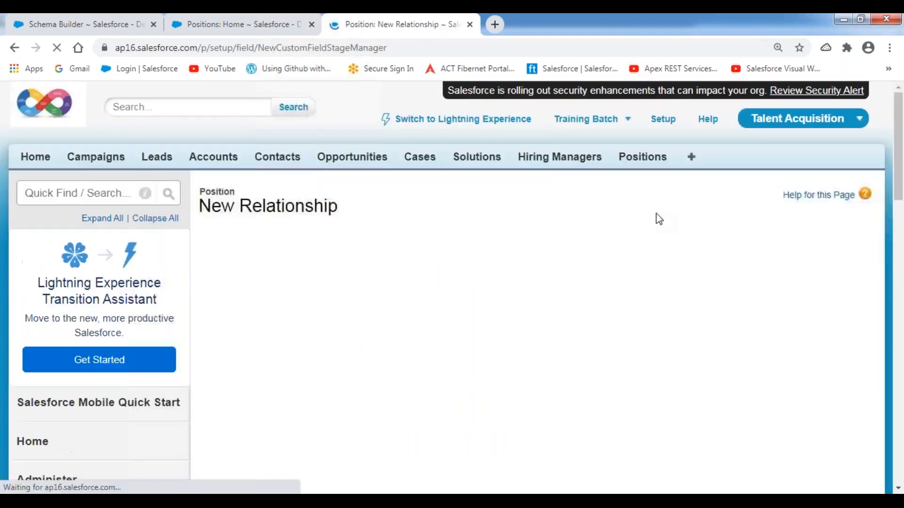
scroll(588, 263, down, 4)
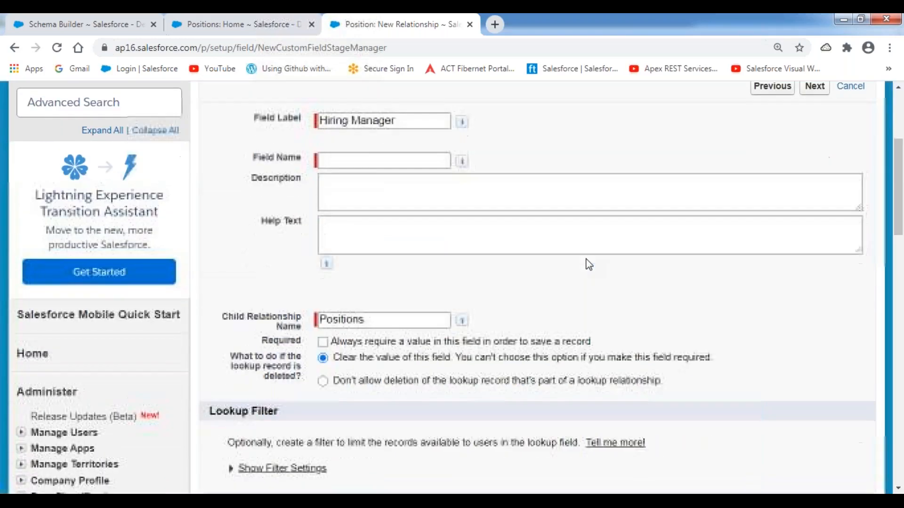
click(362, 163)
text(Hiring)
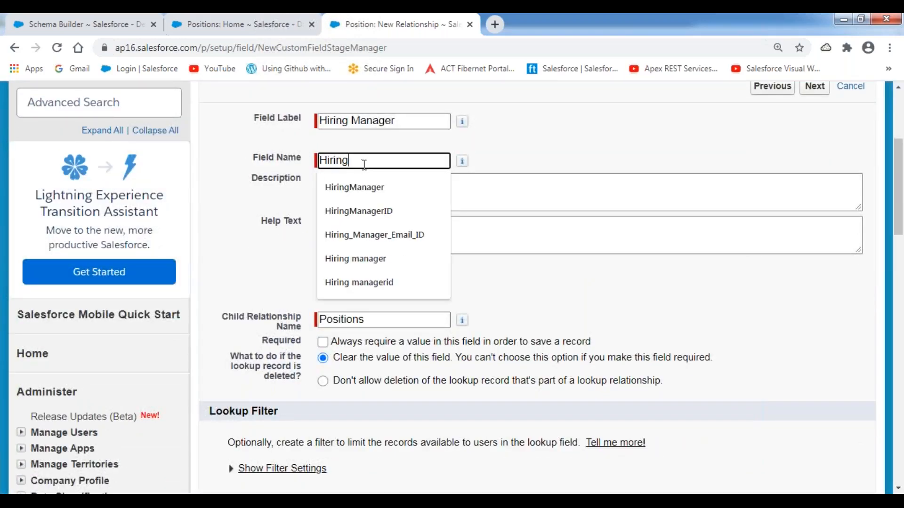
key(Down)
key(Return)
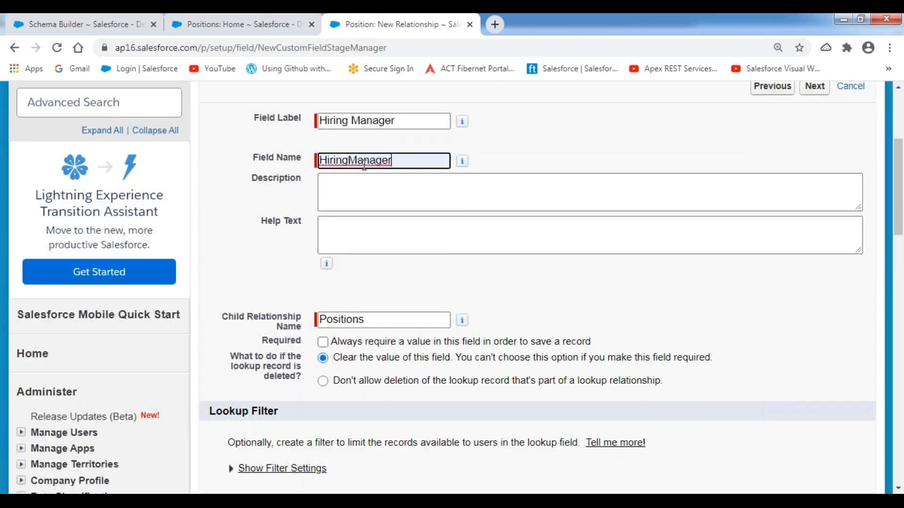
click(568, 139)
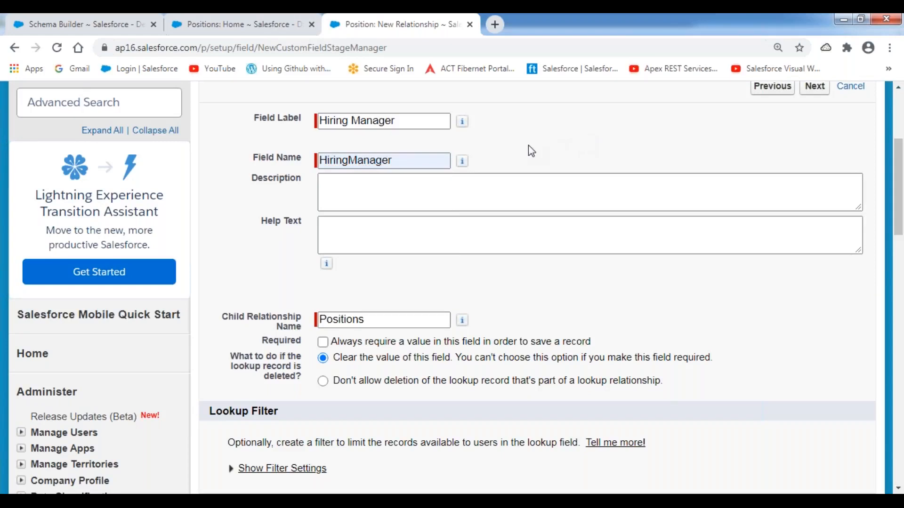
scroll(530, 145, down, 3)
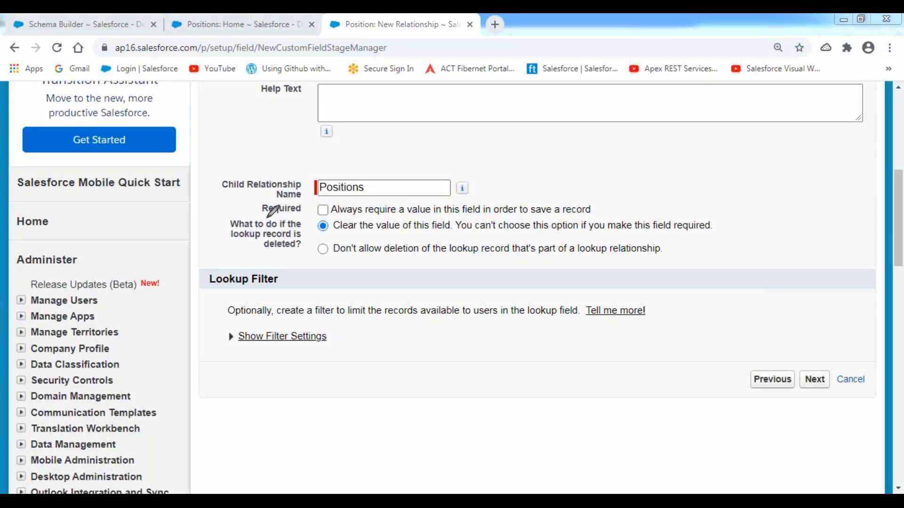
Step: Review the Required and deleted-lookup options, keeping 'Clear the value of this field', and continue to field-level security
drag(259, 220, 337, 217)
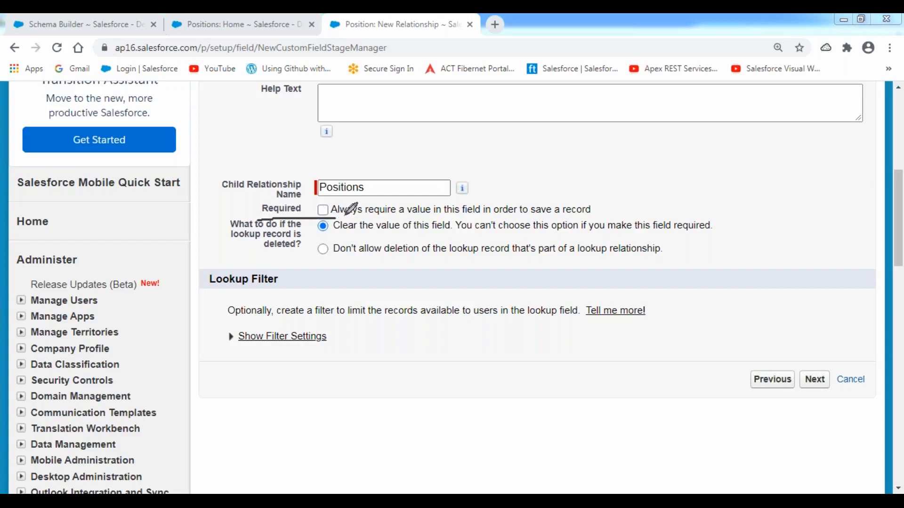
mouse_move(599, 204)
mouse_down()
mouse_move(607, 215)
mouse_move(594, 218)
mouse_up()
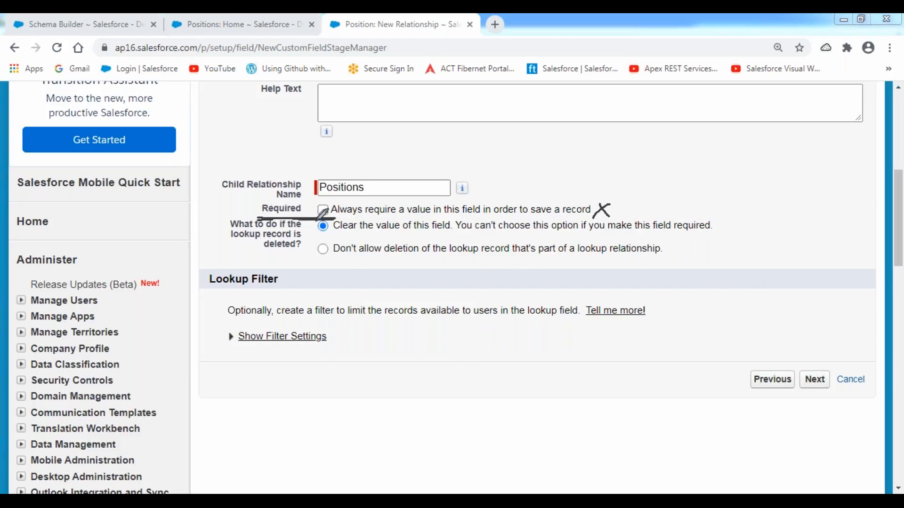
mouse_move(314, 218)
mouse_down()
mouse_move(301, 266)
mouse_move(347, 250)
mouse_move(344, 231)
mouse_move(313, 234)
mouse_move(328, 259)
mouse_up()
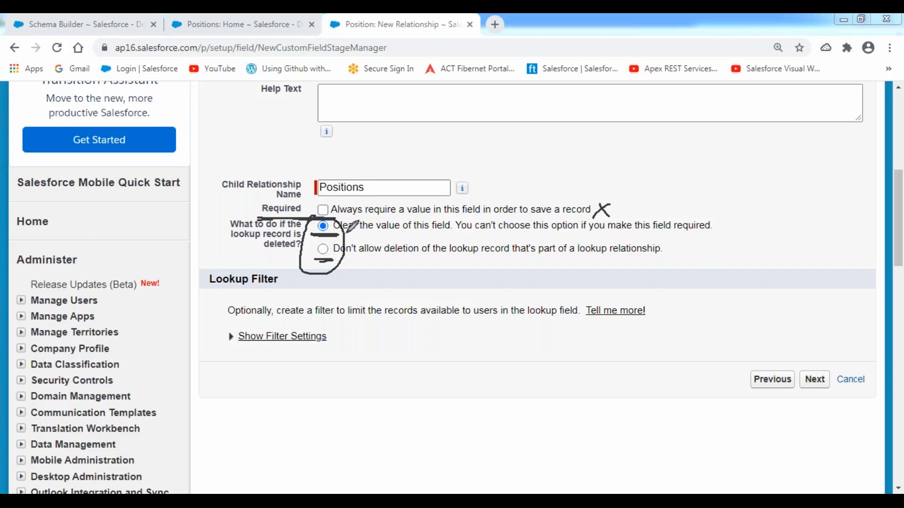
drag(350, 234, 454, 234)
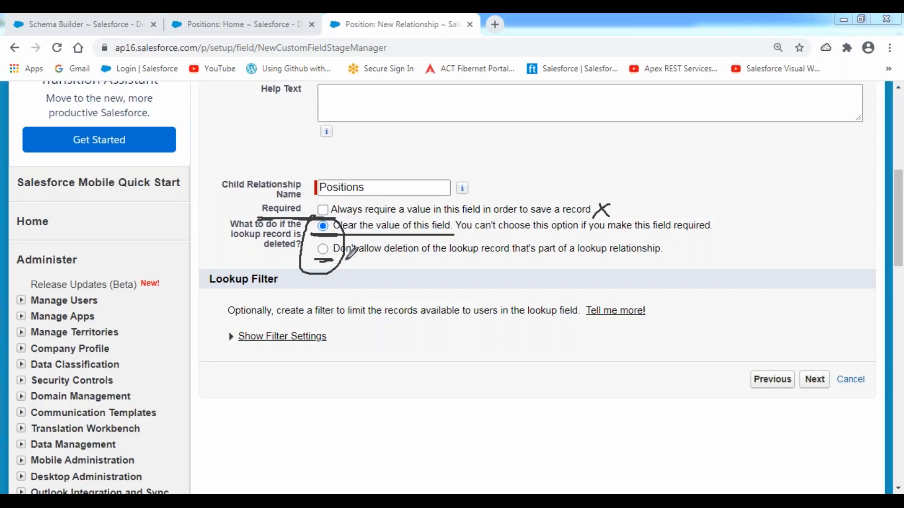
drag(336, 260, 512, 258)
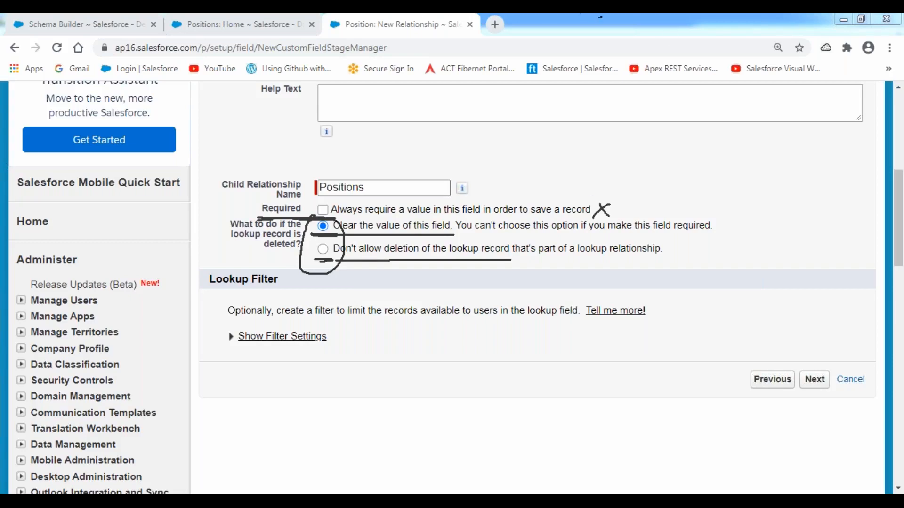
drag(310, 236, 427, 237)
drag(313, 262, 476, 258)
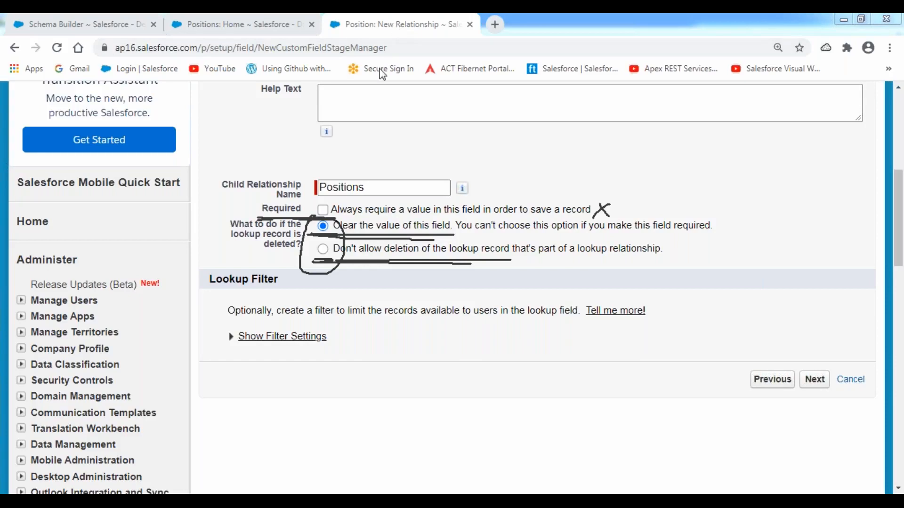
click(372, 109)
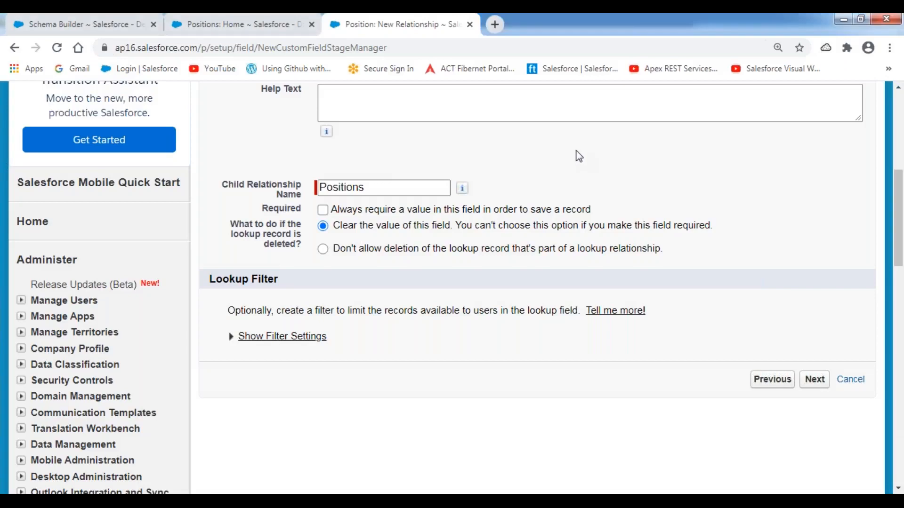
click(816, 381)
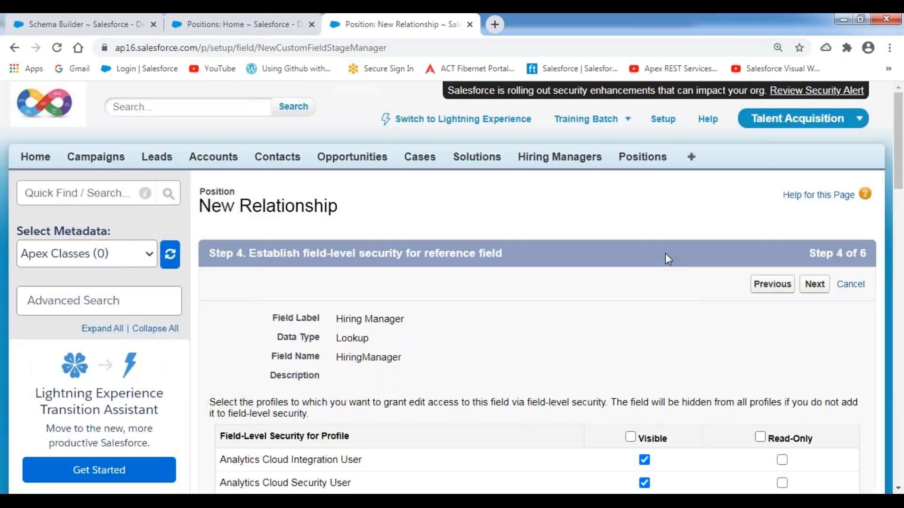
Step: Make Hiring Manager visible to all profiles, keep Position Layout and the 'Positions' related list, and save
scroll(665, 254, down, 4)
click(631, 239)
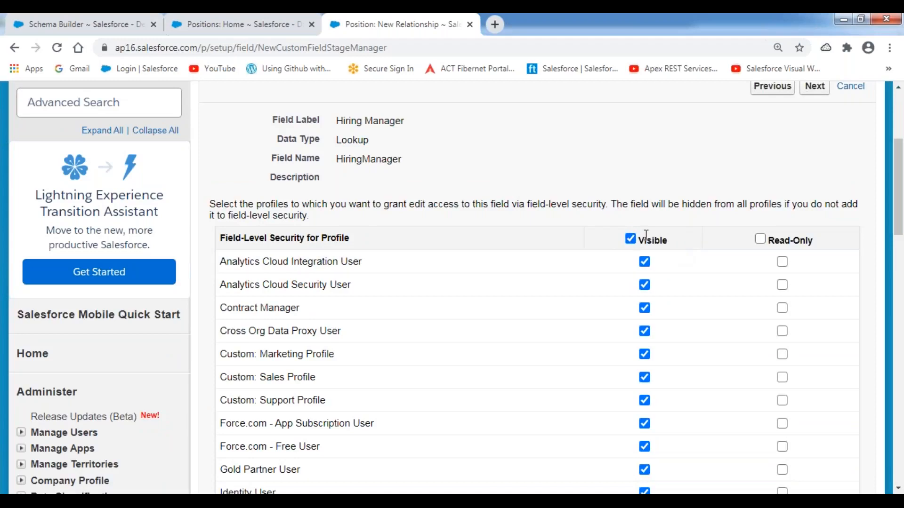
scroll(671, 183, up, 2)
click(814, 153)
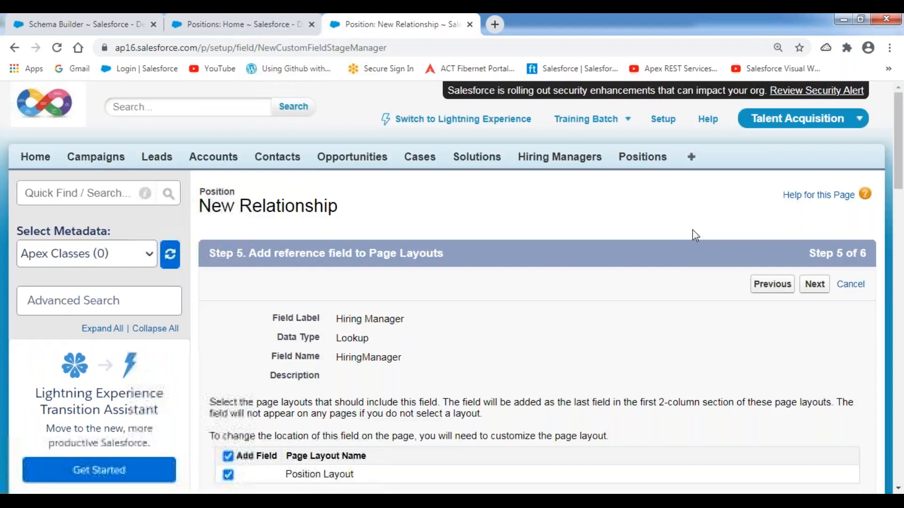
scroll(692, 236, down, 2)
scroll(696, 235, down, 1)
click(815, 152)
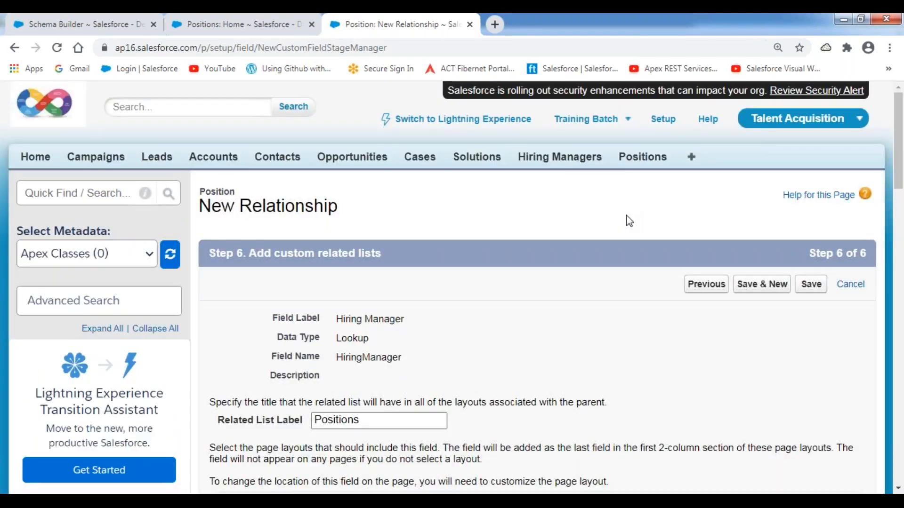
click(817, 291)
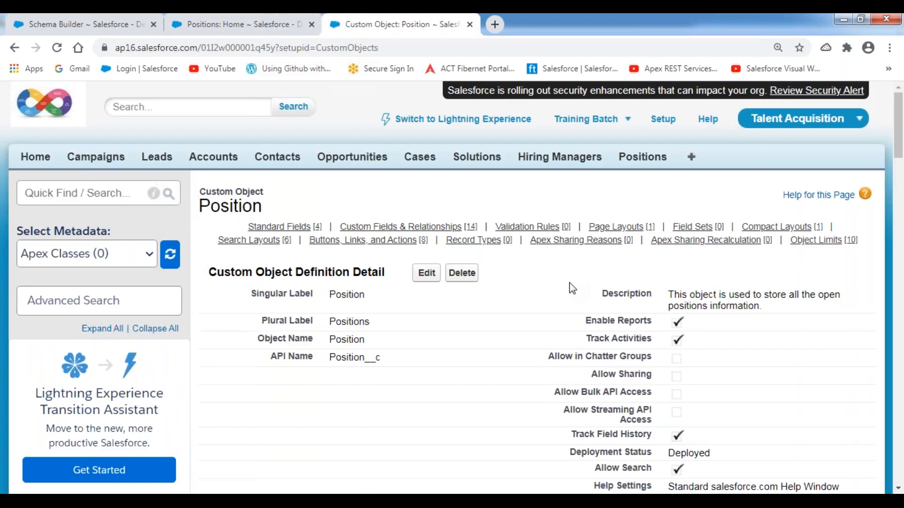
Step: Review HiringManager__c Lookup(Hiring Manager) under Custom Fields & Relationships, then return to Schema Builder
scroll(433, 345, down, 10)
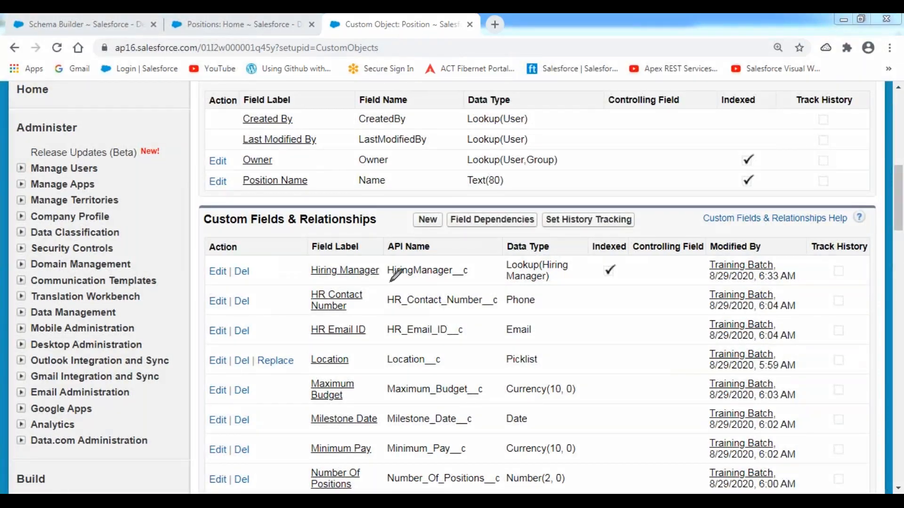
mouse_move(386, 282)
mouse_down()
mouse_move(475, 276)
mouse_move(476, 262)
mouse_move(379, 258)
mouse_move(383, 285)
mouse_move(415, 284)
mouse_up()
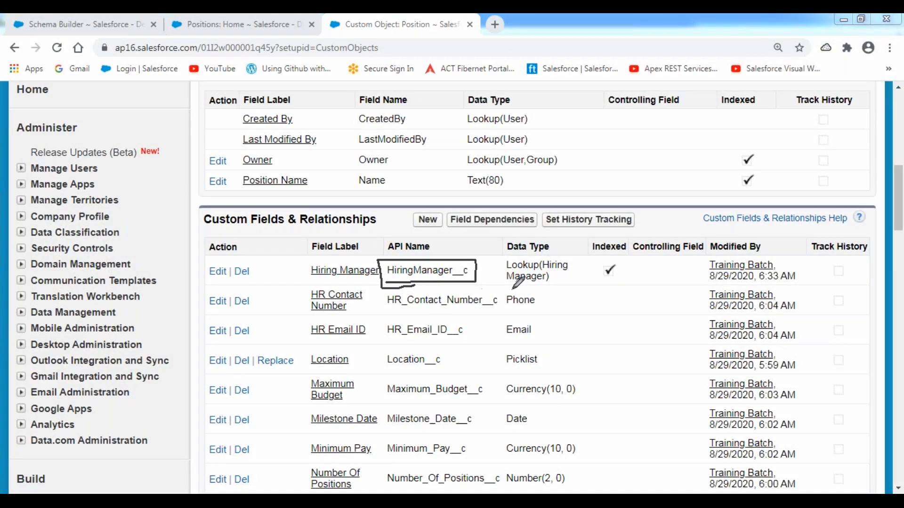
mouse_move(549, 250)
mouse_down()
mouse_move(508, 247)
mouse_move(500, 283)
mouse_move(577, 276)
mouse_move(547, 242)
mouse_move(523, 250)
mouse_move(546, 276)
mouse_up()
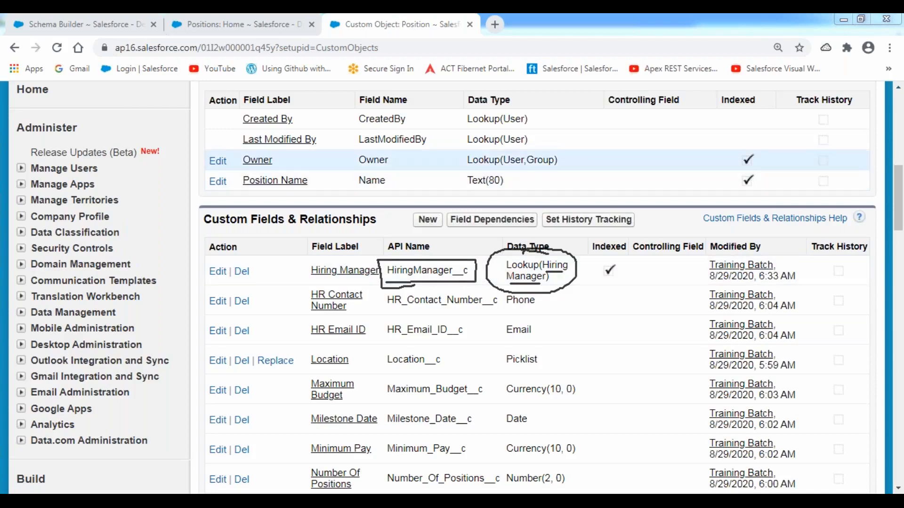
click(32, 24)
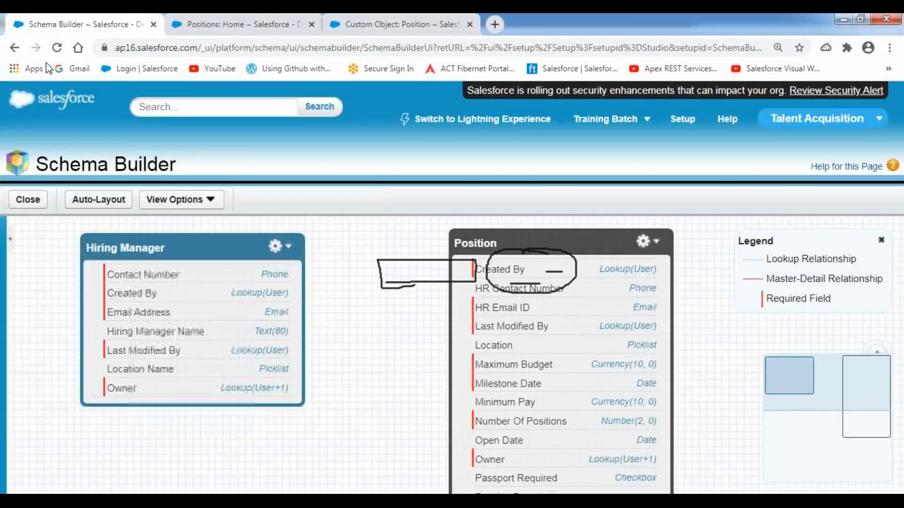
Step: Reload Schema Builder, collapse the Objects panel, and arrange Hiring Manager and Position side by side
click(57, 48)
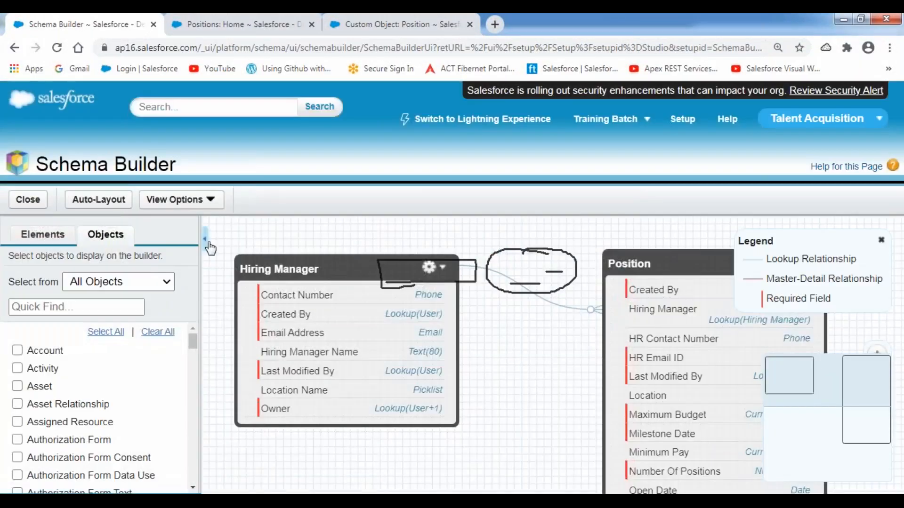
click(203, 238)
click(184, 268)
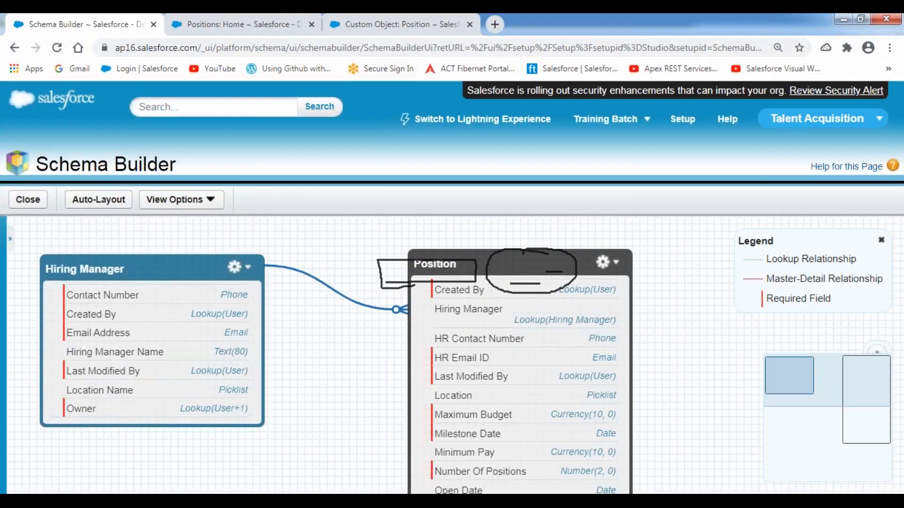
click(366, 114)
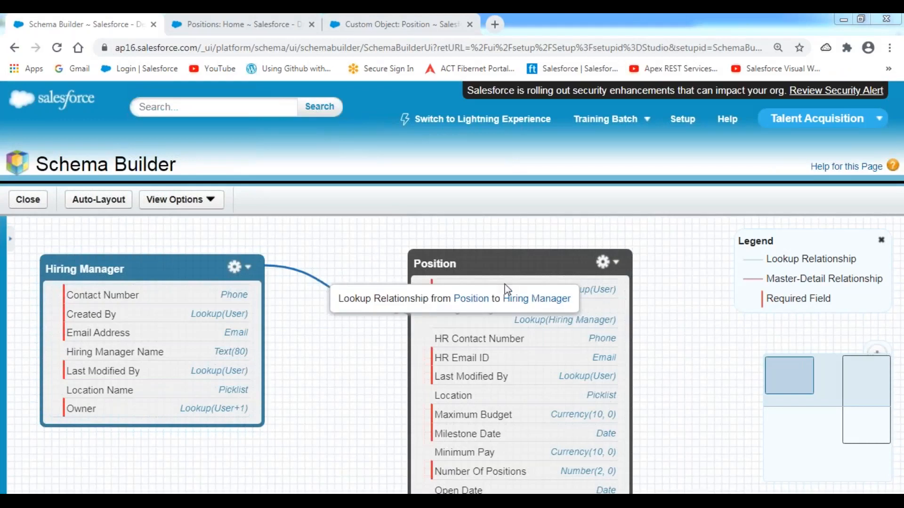
drag(501, 266, 620, 263)
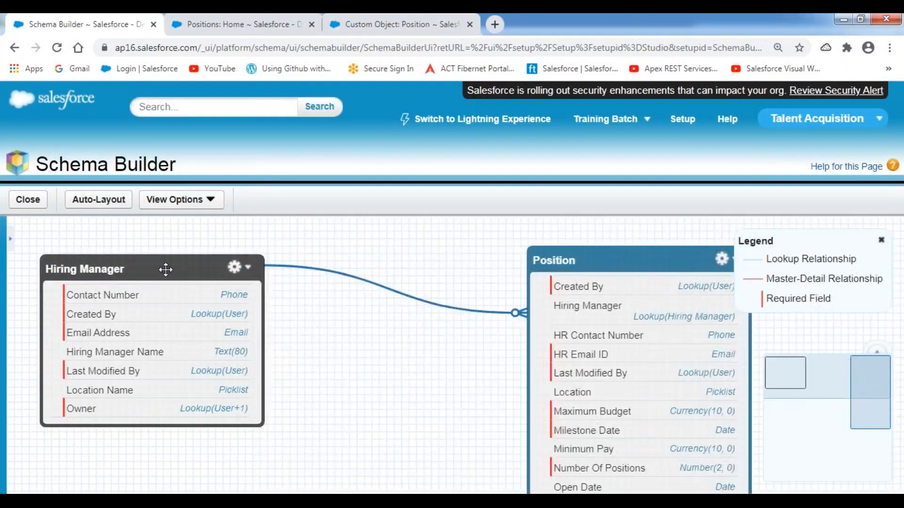
click(211, 269)
drag(211, 270, 384, 236)
drag(620, 263, 559, 308)
drag(368, 243, 205, 259)
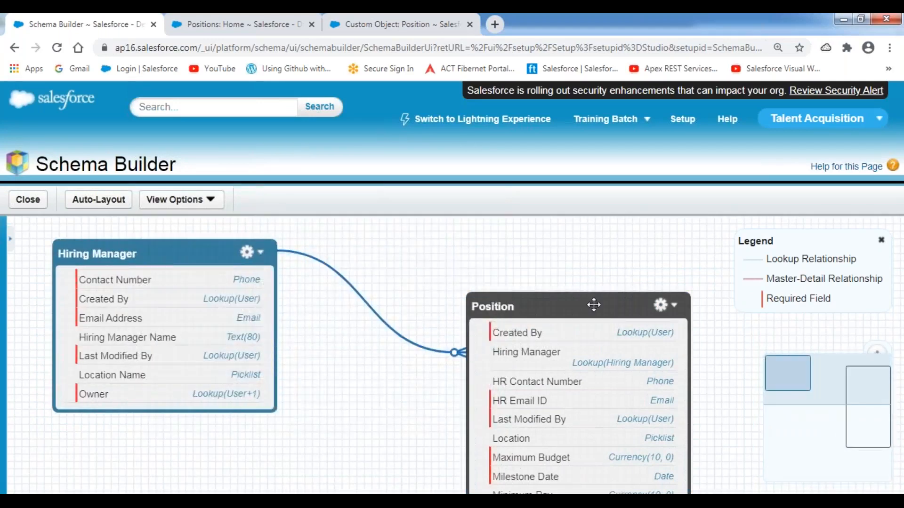
drag(592, 305, 499, 253)
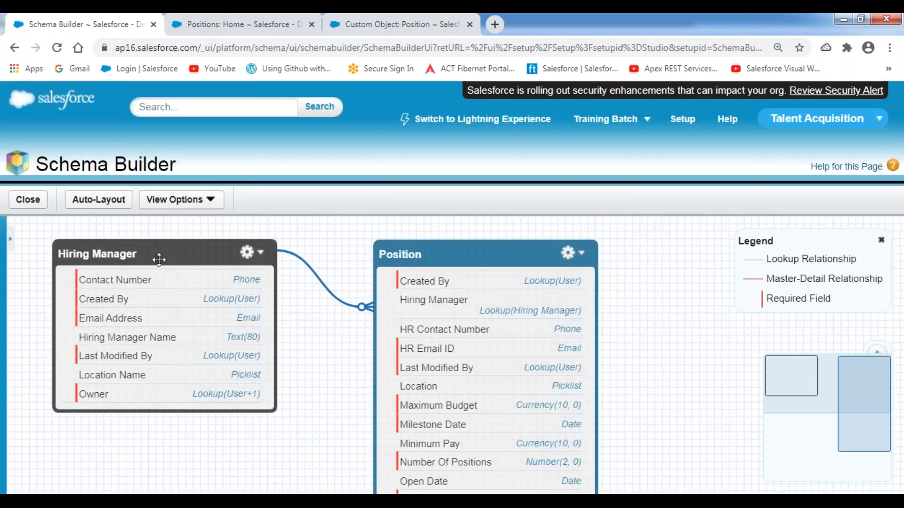
drag(151, 255, 180, 248)
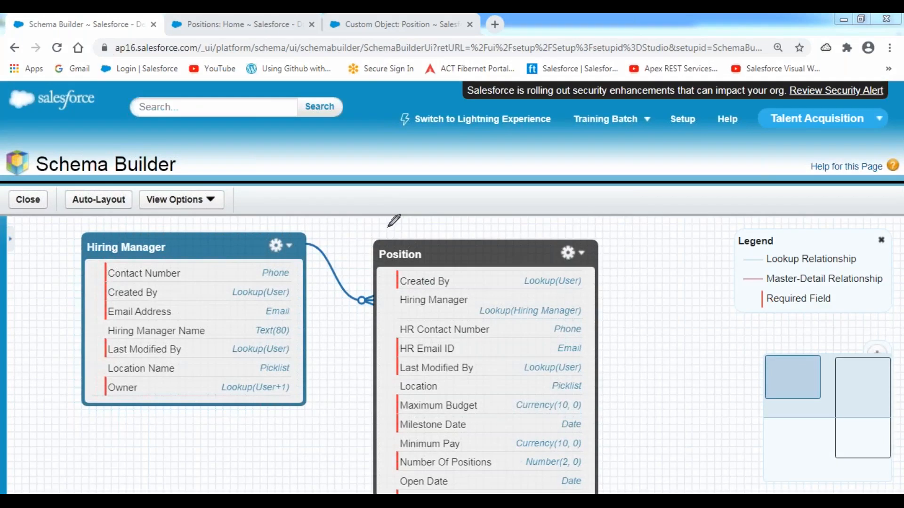
mouse_move(303, 224)
mouse_down()
mouse_move(305, 310)
mouse_move(371, 324)
mouse_move(370, 238)
mouse_move(302, 225)
mouse_up()
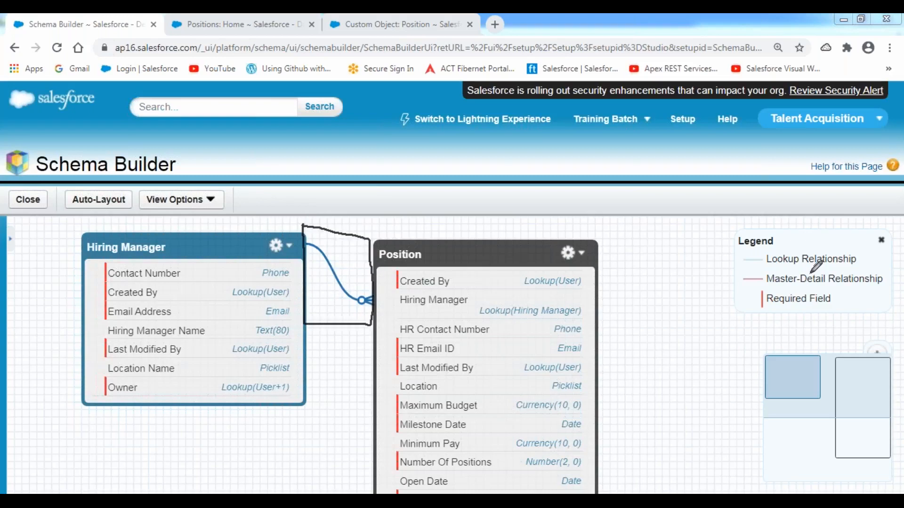
mouse_move(734, 227)
mouse_down()
mouse_move(873, 228)
mouse_move(889, 268)
mouse_move(889, 320)
mouse_move(728, 325)
mouse_move(728, 222)
mouse_move(759, 226)
mouse_up()
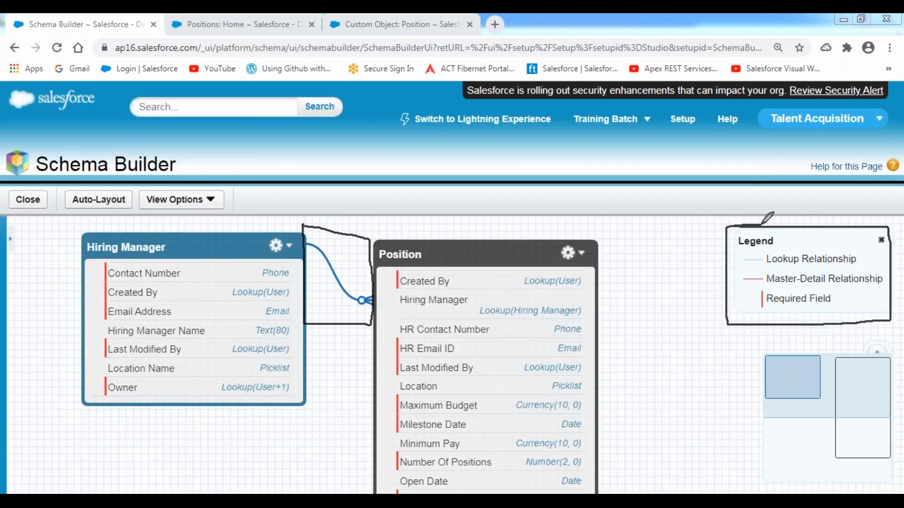
drag(737, 269, 859, 262)
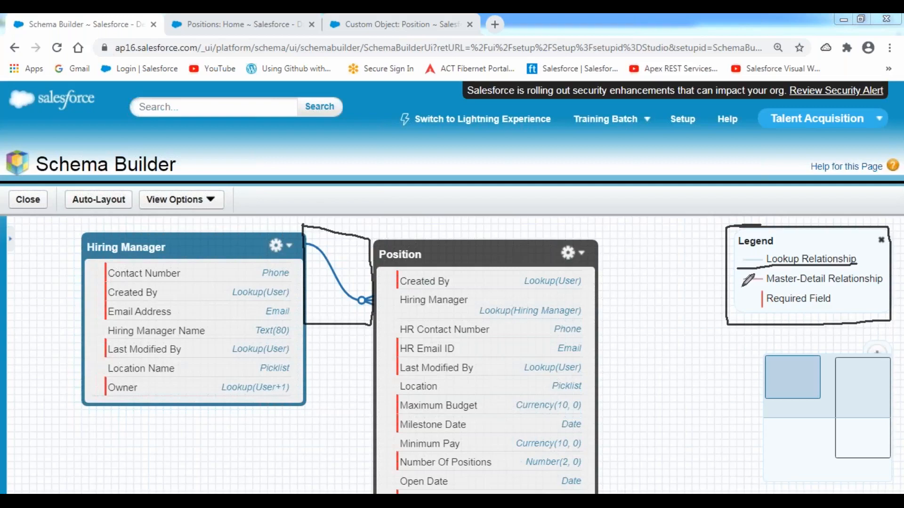
drag(742, 286, 885, 285)
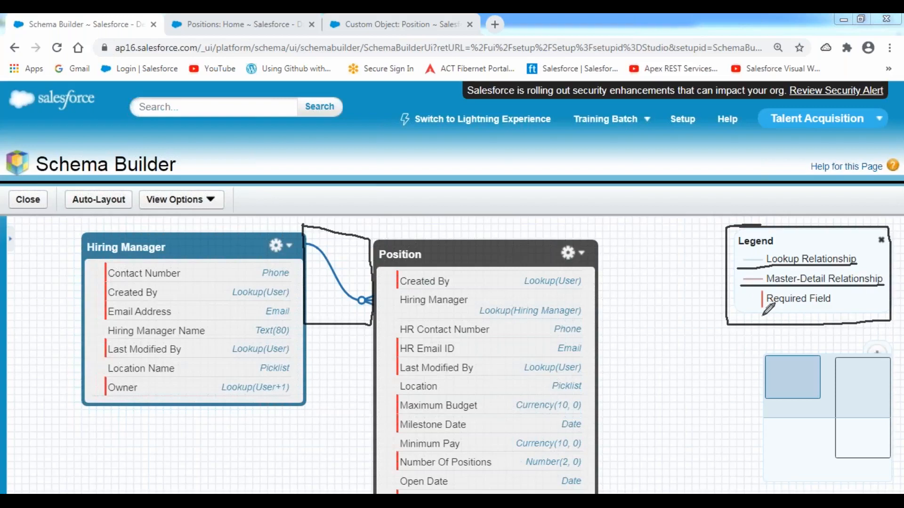
drag(752, 315, 838, 313)
mouse_move(332, 235)
mouse_down()
mouse_move(313, 238)
mouse_move(325, 308)
mouse_move(379, 290)
mouse_move(322, 230)
mouse_move(313, 233)
mouse_up()
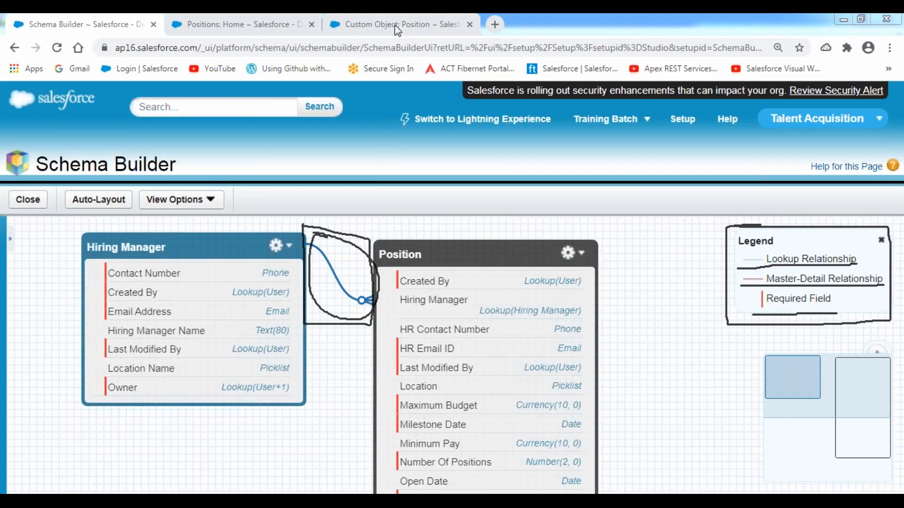
click(376, 108)
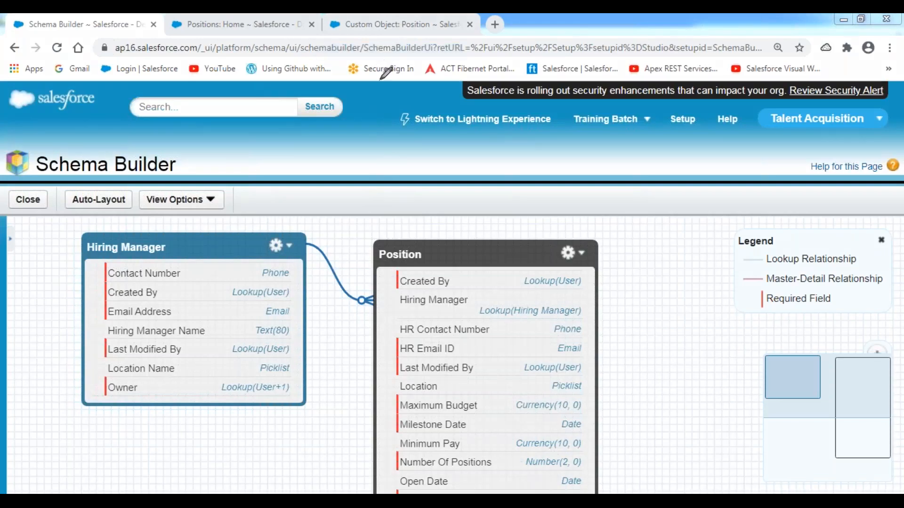
mouse_move(296, 244)
mouse_down()
mouse_move(311, 245)
mouse_move(332, 272)
mouse_up()
drag(317, 225, 317, 235)
mouse_move(367, 293)
mouse_down()
mouse_move(363, 306)
mouse_move(376, 295)
mouse_move(383, 305)
mouse_move(377, 324)
mouse_move(371, 266)
mouse_move(384, 286)
mouse_up()
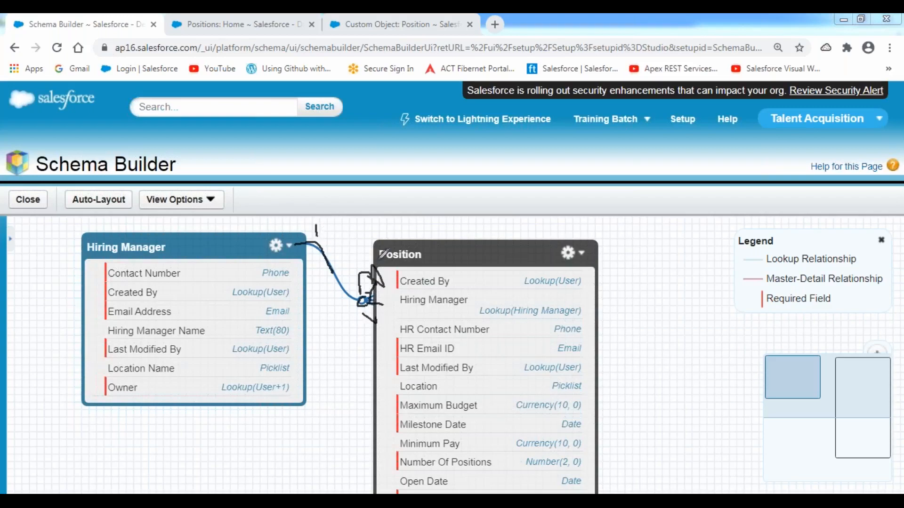
drag(239, 230, 269, 208)
drag(430, 253, 475, 214)
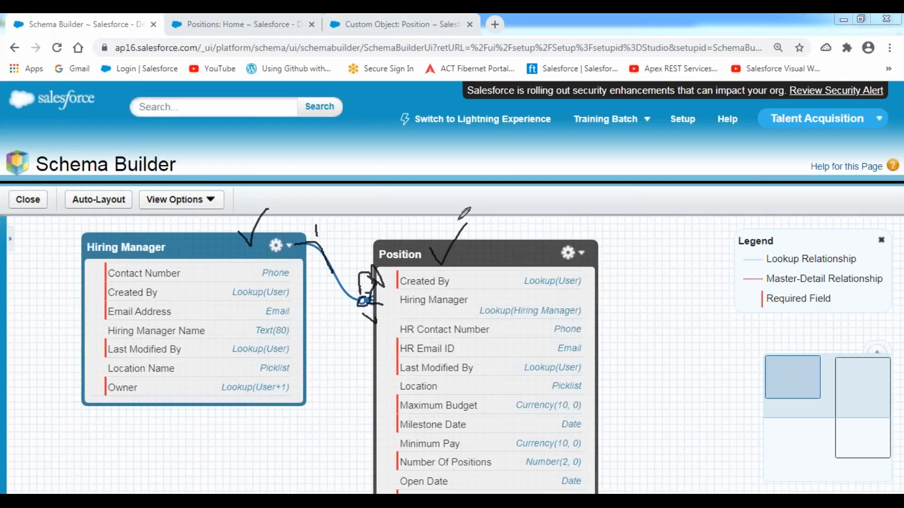
drag(88, 256, 169, 257)
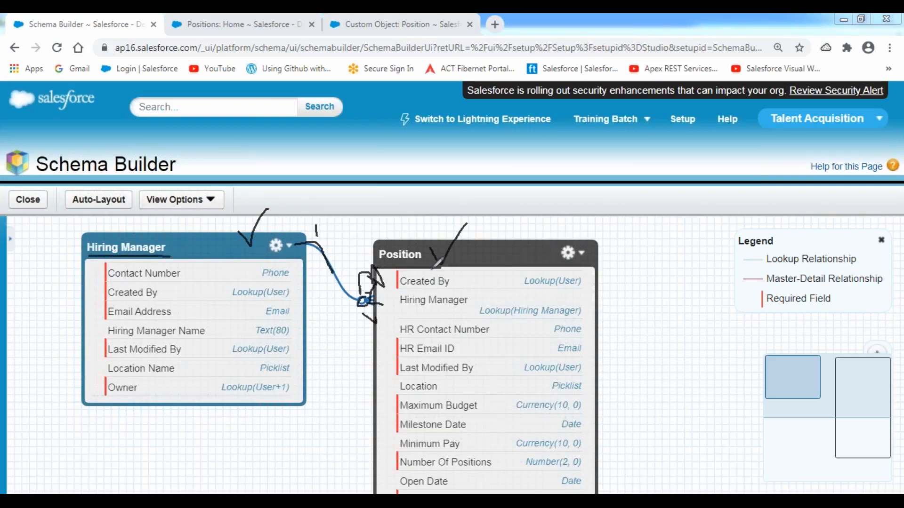
click(368, 110)
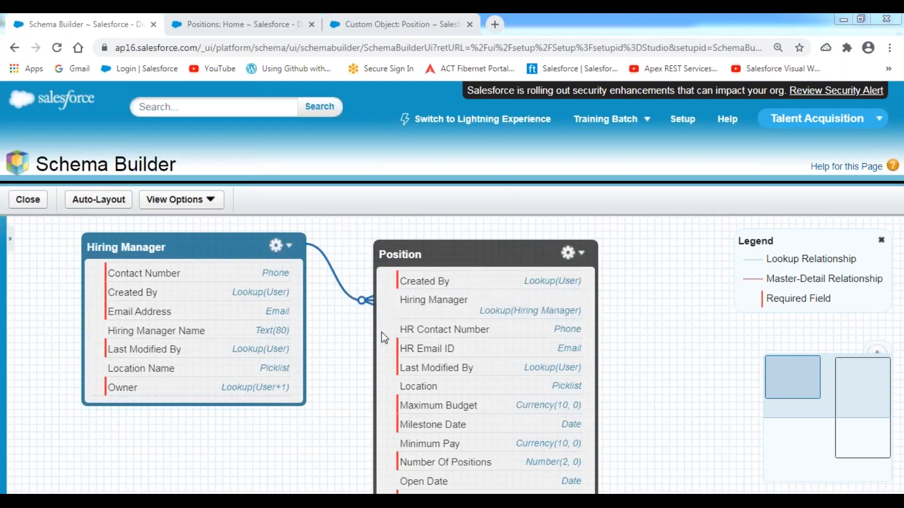
Step: Add an 'Observations:' heading underlined with dashes in the Relationships notes
mouse_move(364, 304)
mouse_move(347, 297)
click(354, 492)
key(BackSpace)
key(BackSpace)
key(BackSpace)
text(Obsera)
key(BackSpace)
text(vations:)
key(Return)
text(========)
key(BackSpace)
key(BackSpace)
key(BackSpace)
key(BackSpace)
key(BackSpace)
key(BackSpace)
key(BackSpace)
key(BackSpace)
text(-------------)
Step: Write '1. Lookup Relationship provides One-Many Relationship between the objects.'
key(Return)
key(Tab)
text(1. )
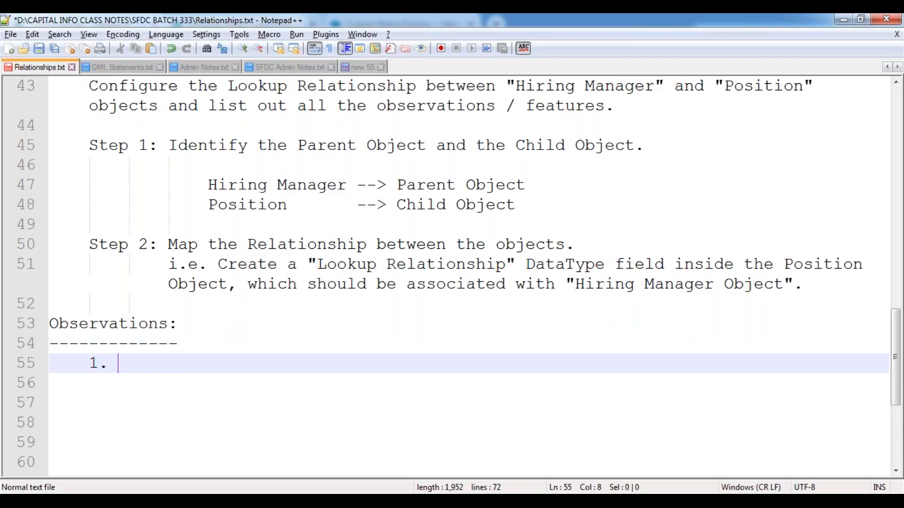
text(Lookup Rela)
key(Return)
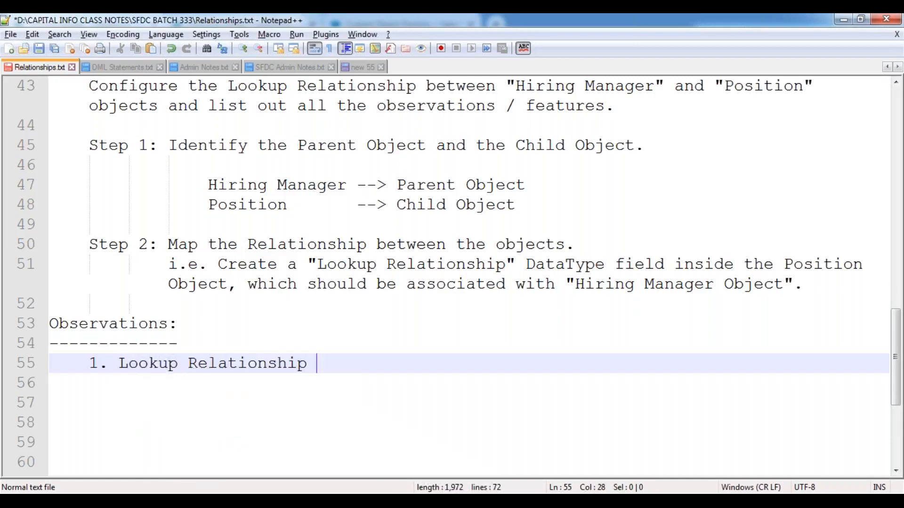
text(provide)
key(BackSpace)
text(des One-Many Relatio)
key(Return)
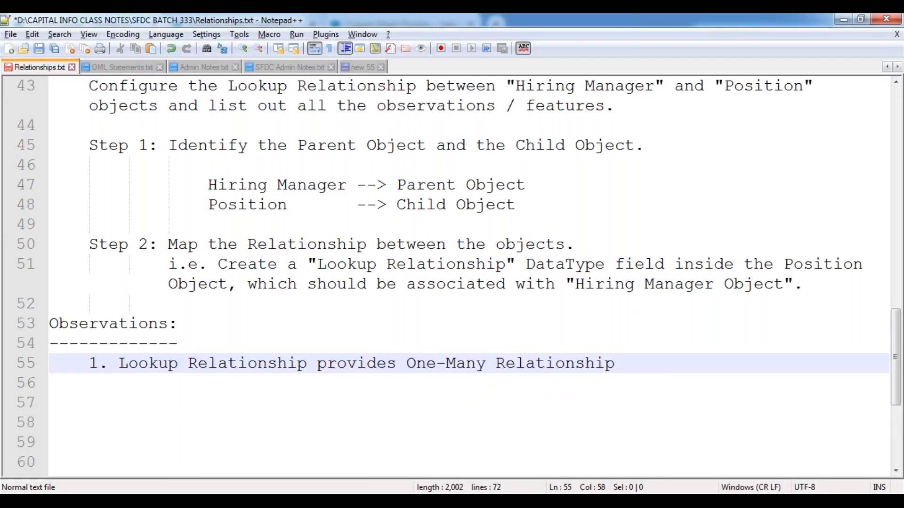
text(between)
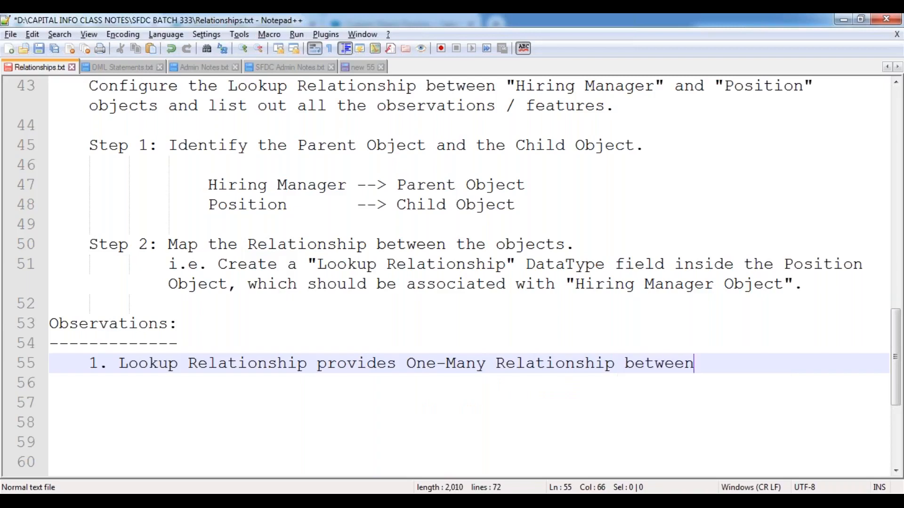
text( the re)
key(BackSpace)
key(BackSpace)
text(objects.)
Step: Add '(i.e. A Parent Record can be associated with one or more Child records)' and begin item '2.'
key(Return)
key(Tab)
text((i.e. )
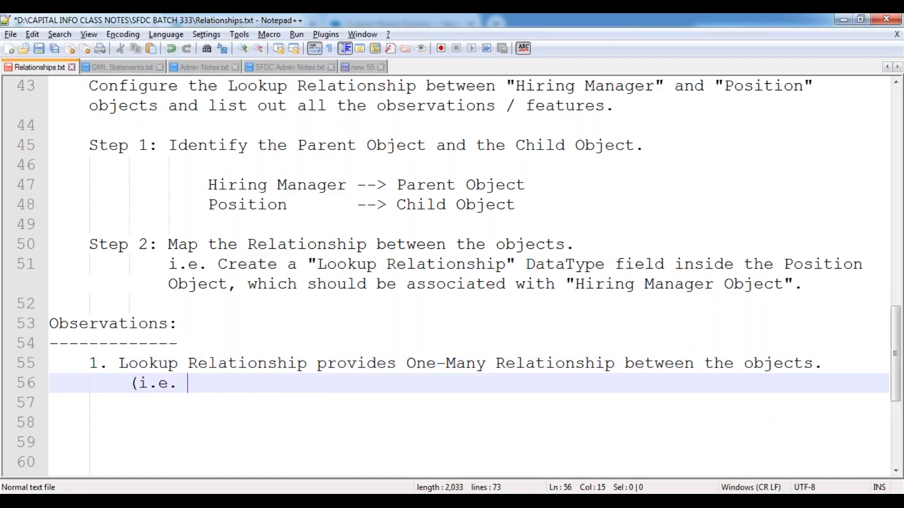
text(A Parent Re)
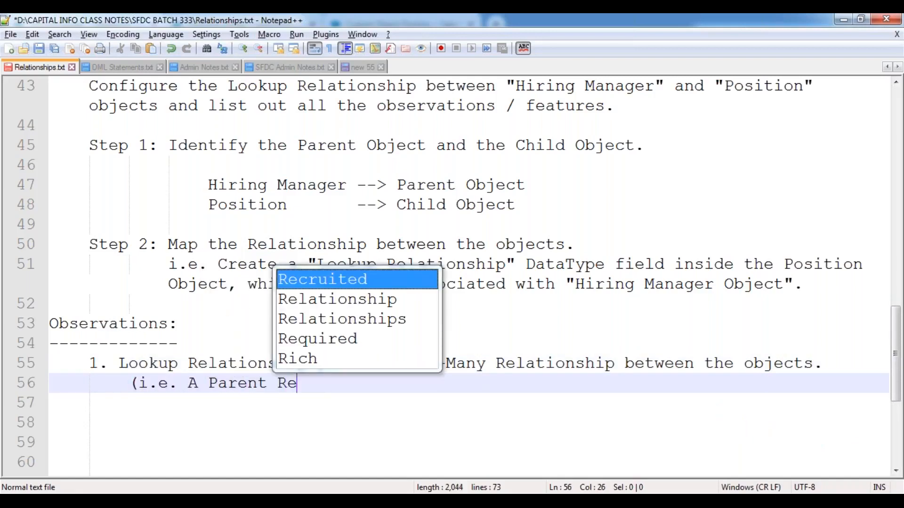
text(cord ha)
key(BackSpace)
key(BackSpace)
text(can )
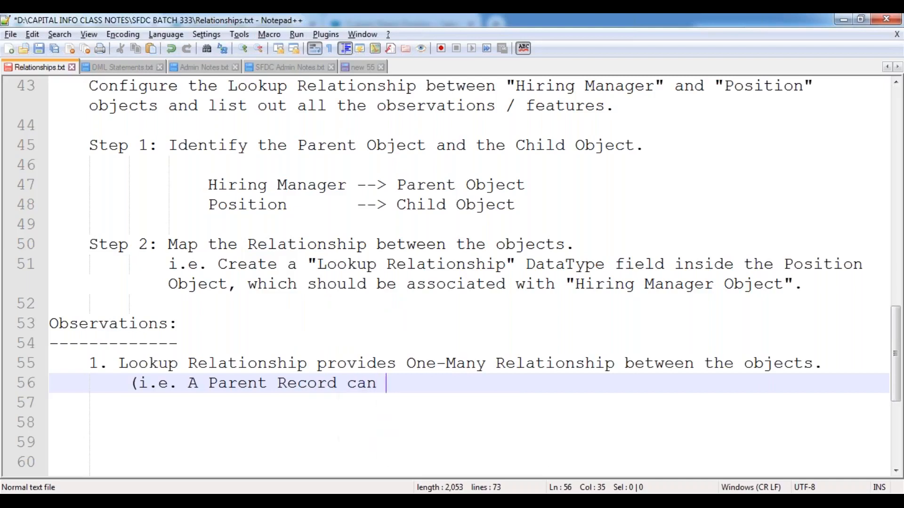
text(be associated w)
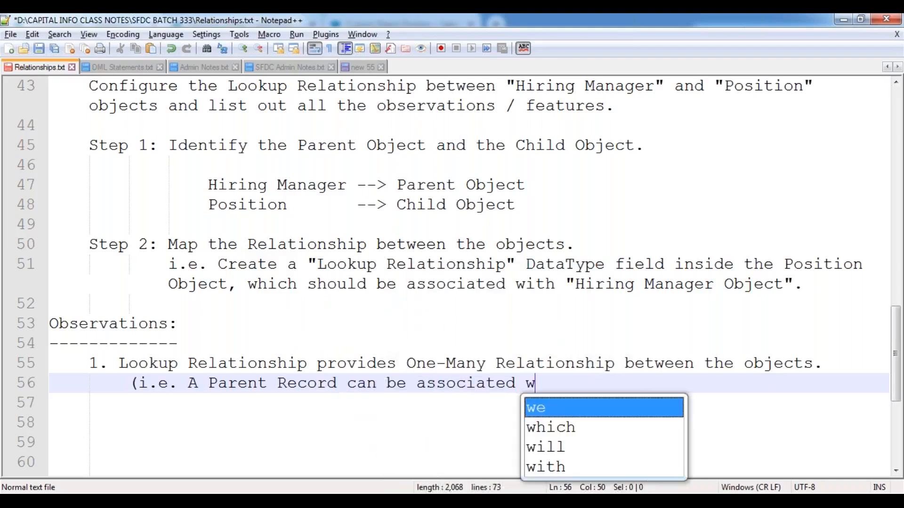
text(ith one o)
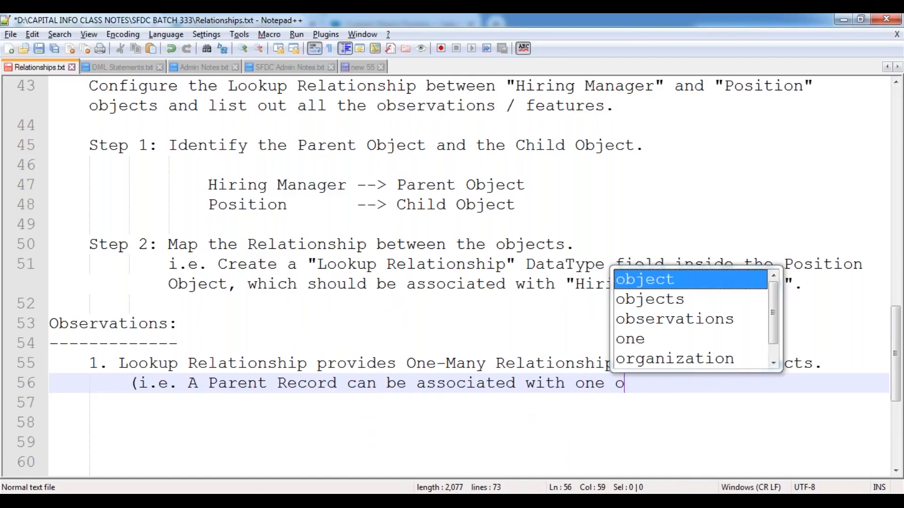
text(r more Child)
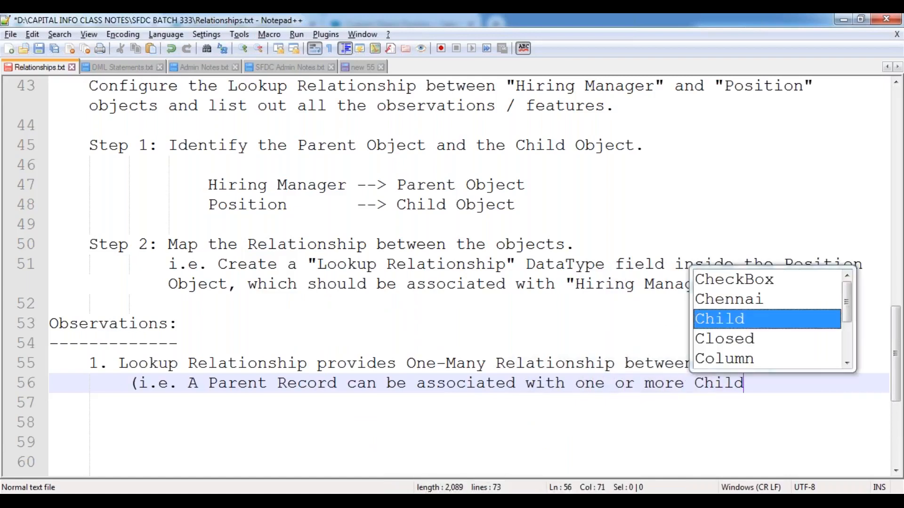
text( records))
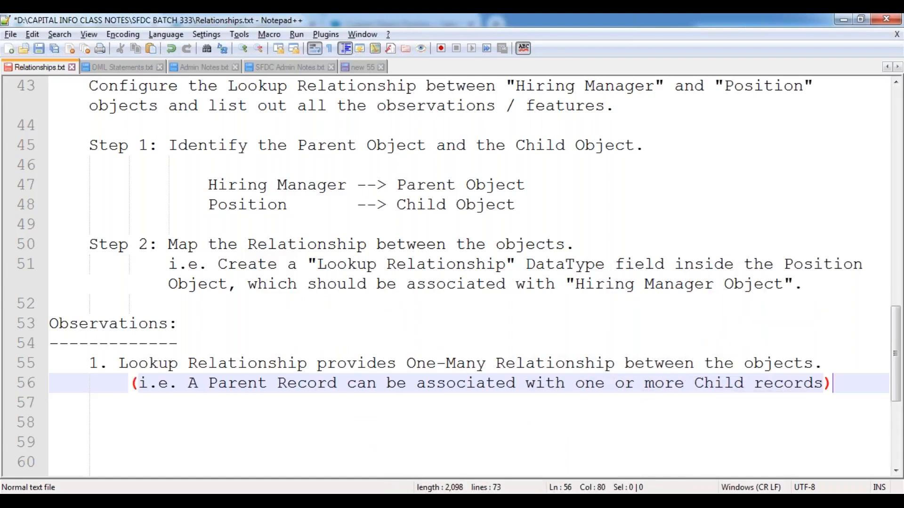
key(Return)
key(Return)
key(BackSpace)
text(2.)
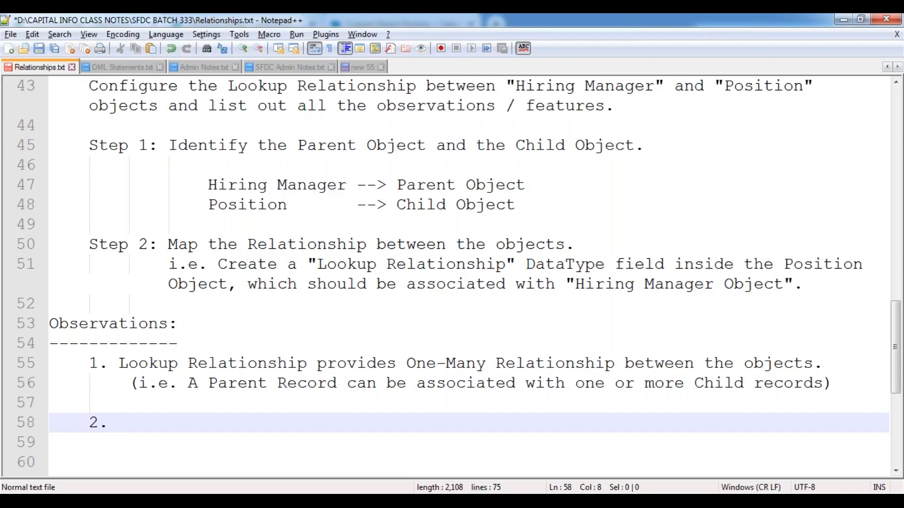
Step: Write observation 2: even when both Parent and Child Objects contain pre-existing records, Lookup Relationship can be applicable
scroll(195, 321, down, 3)
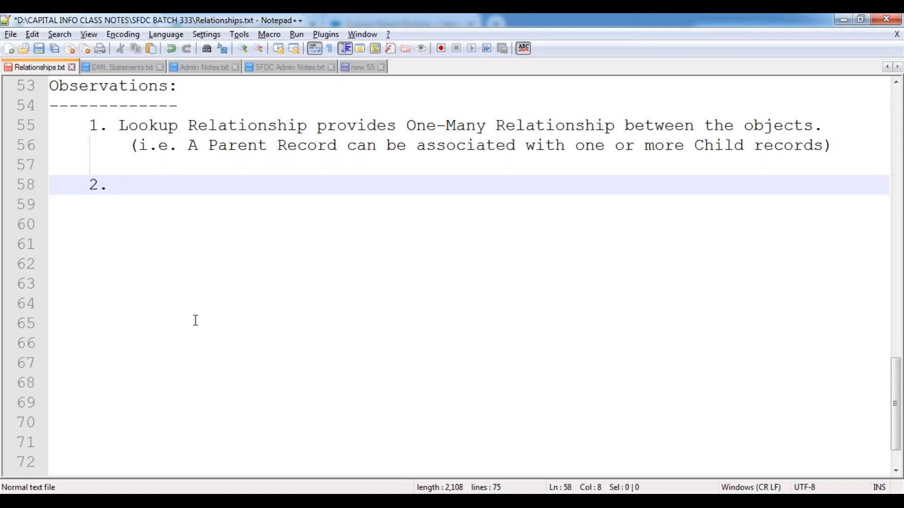
text(Even)
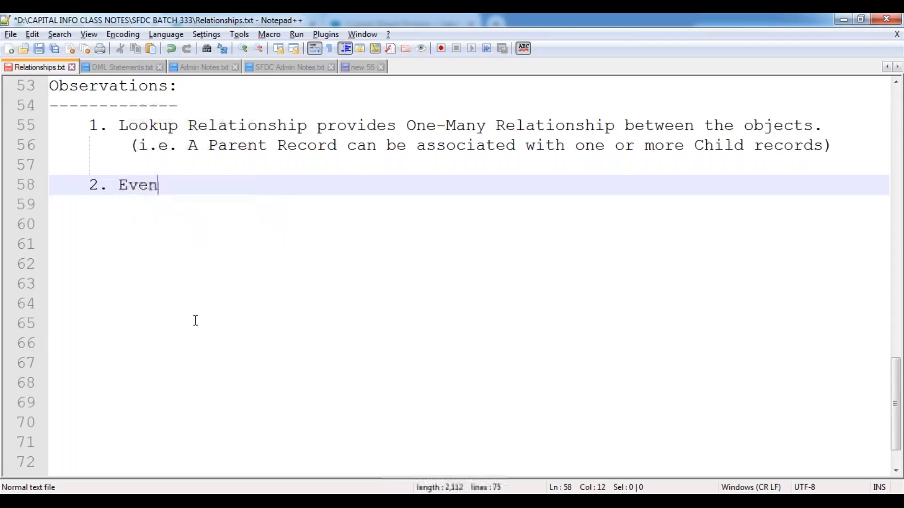
text(though)
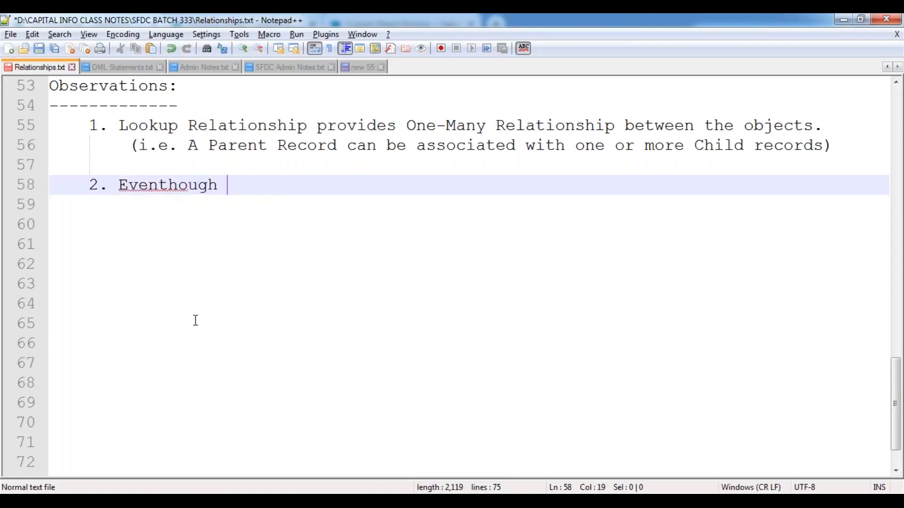
key(Left)
key(Left)
key(Left)
key(Left)
key(Left)
key(Left)
key(End)
text(both)
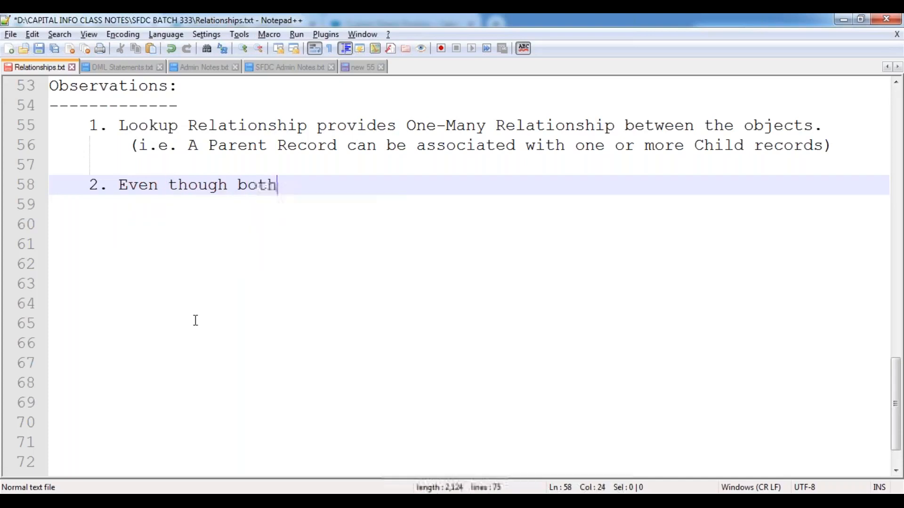
text( Parent O)
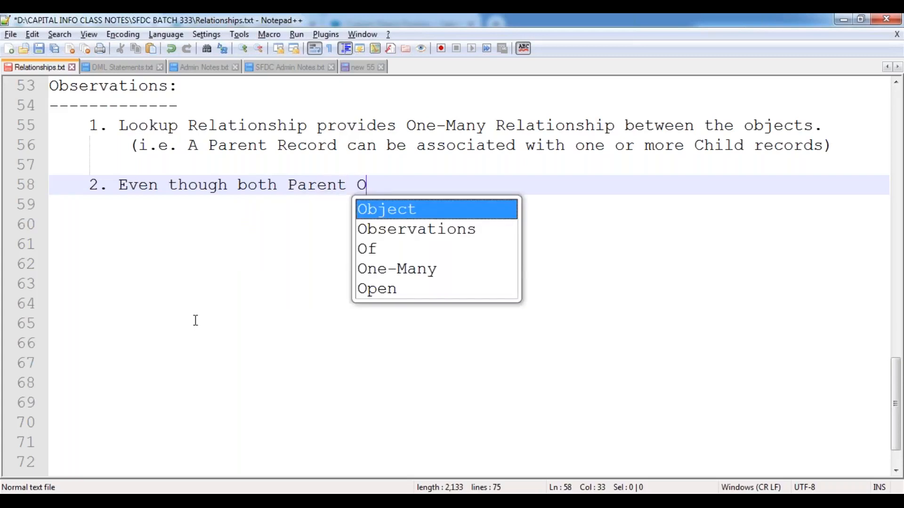
text(bject and Ch)
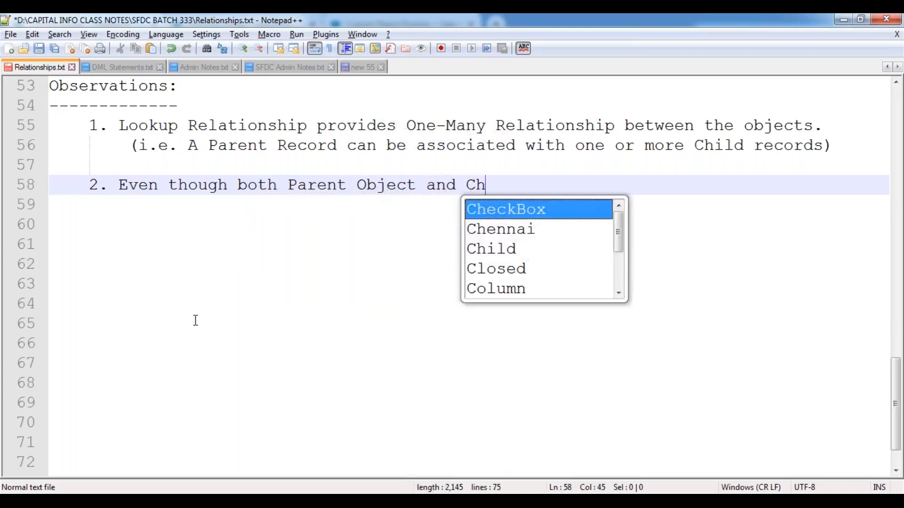
text(ild )
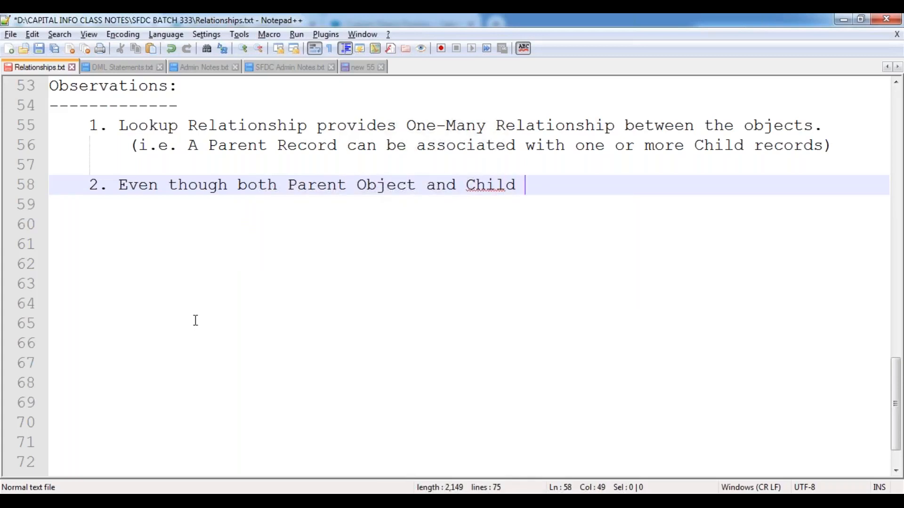
text(Object cont)
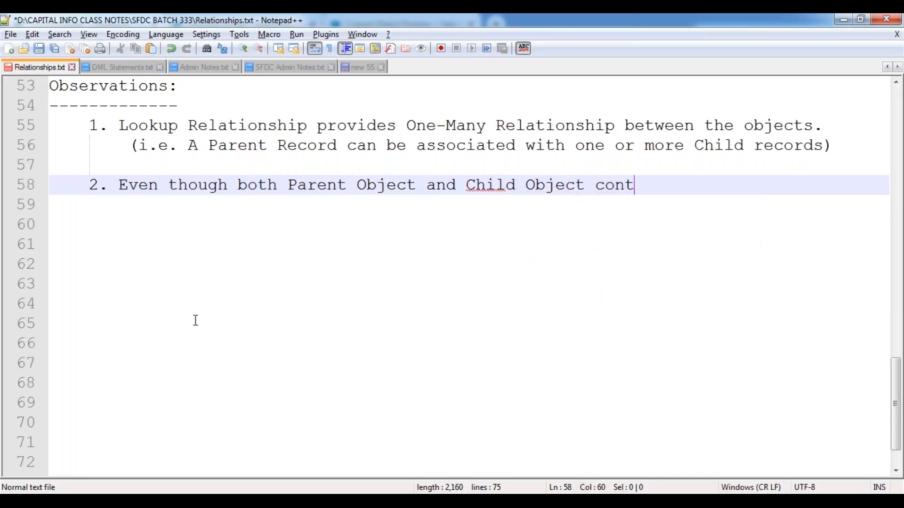
text(ains the pre)
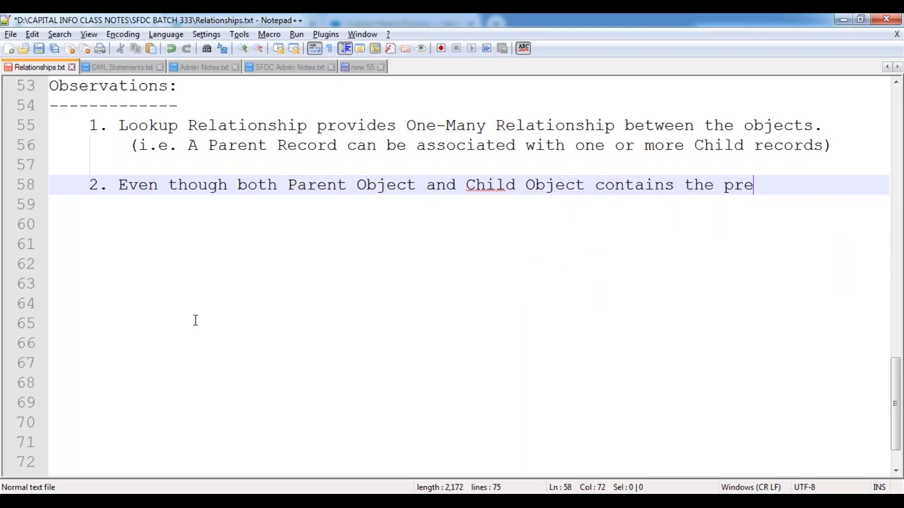
text(-existing rec)
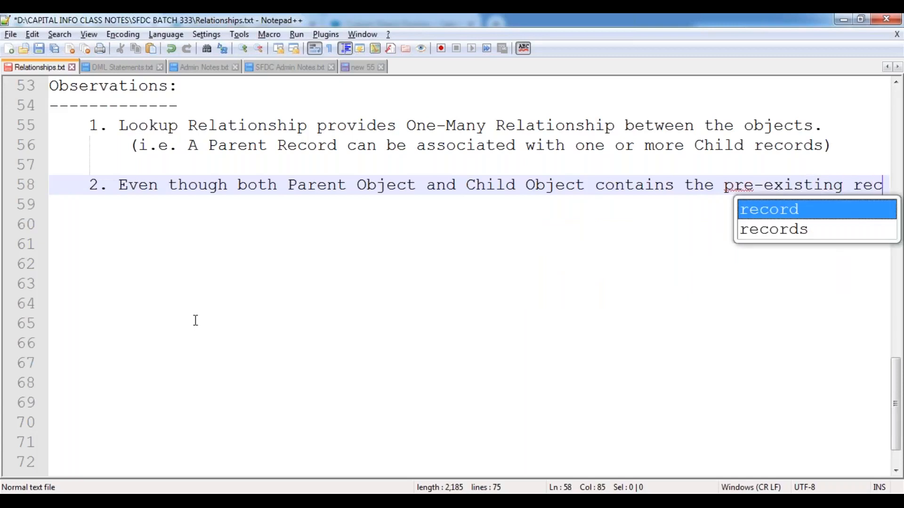
text(ords inside it)
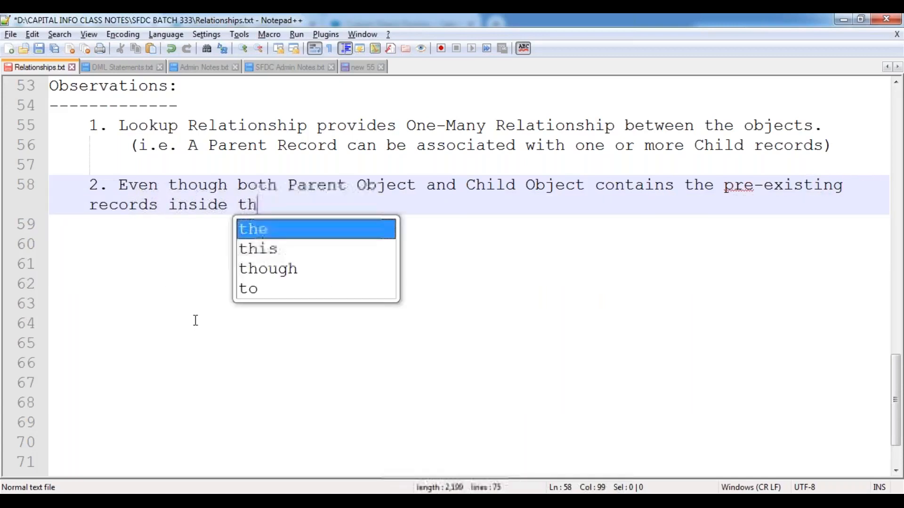
key(BackSpace)
text(it, )
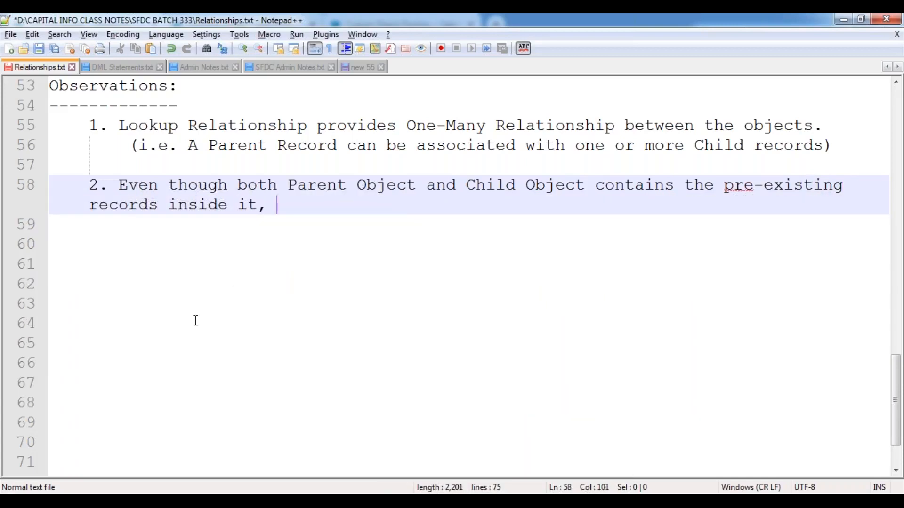
text(Lookup Rela)
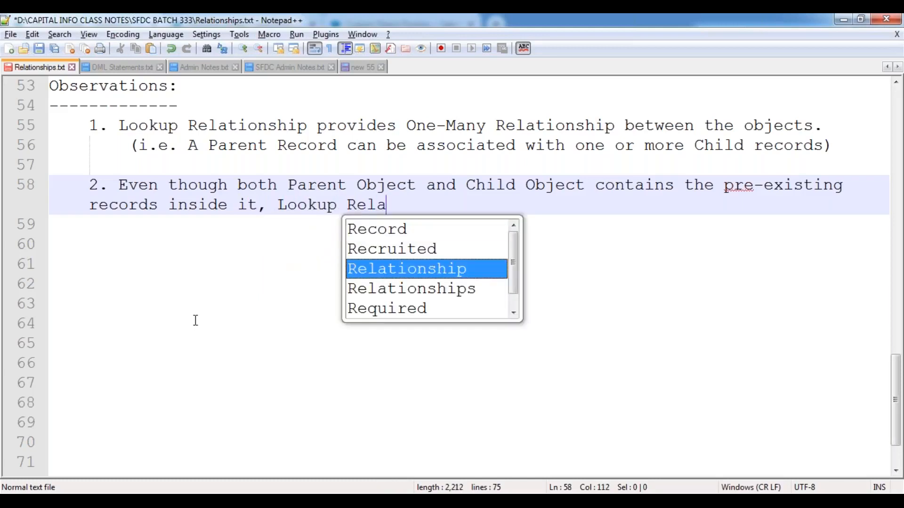
key(Return)
text(can be ap)
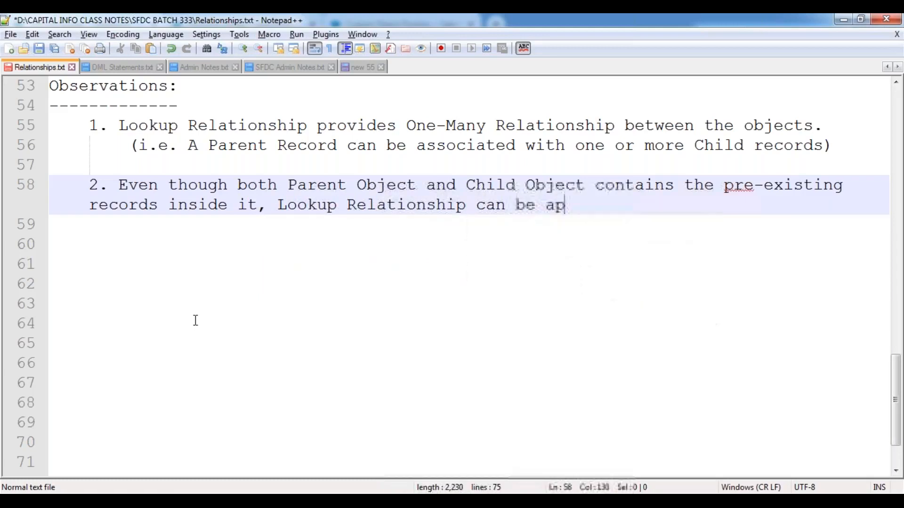
text(plicable.)
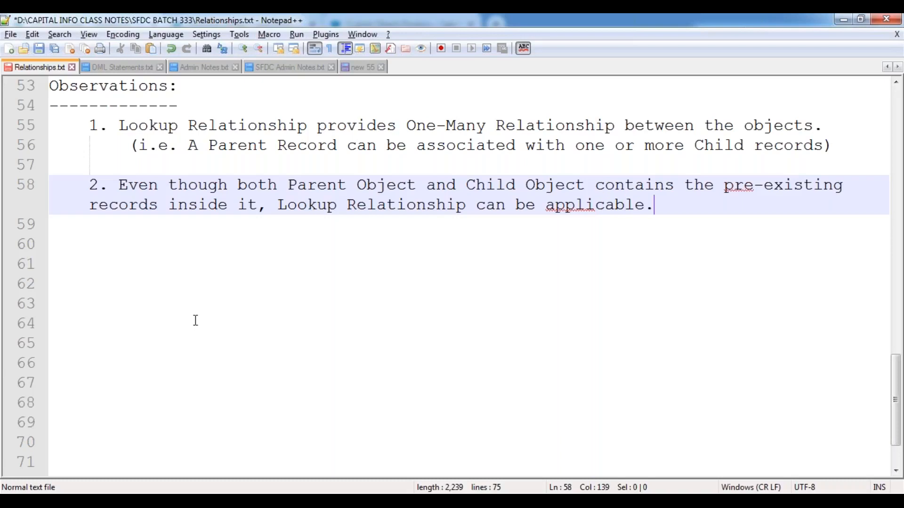
Step: Wrap observation 2 after 'pre-existing' onto an indented line and move down for point 3
key(Return)
key(Return)
key(Up)
key(Up)
key(Home)
key(End)
key(Return)
key(Down)
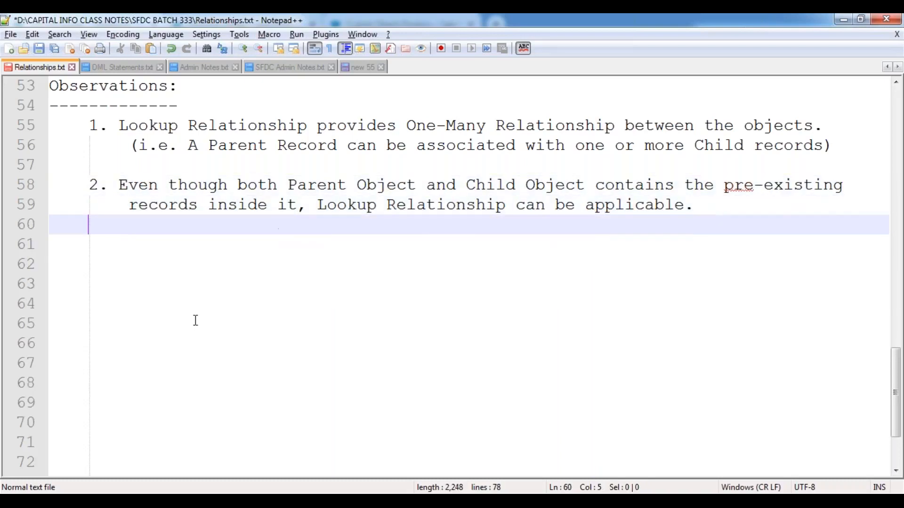
key(Down)
Step: Number item '3.', save Relationships.txt, and return to the Salesforce window
text(3.)
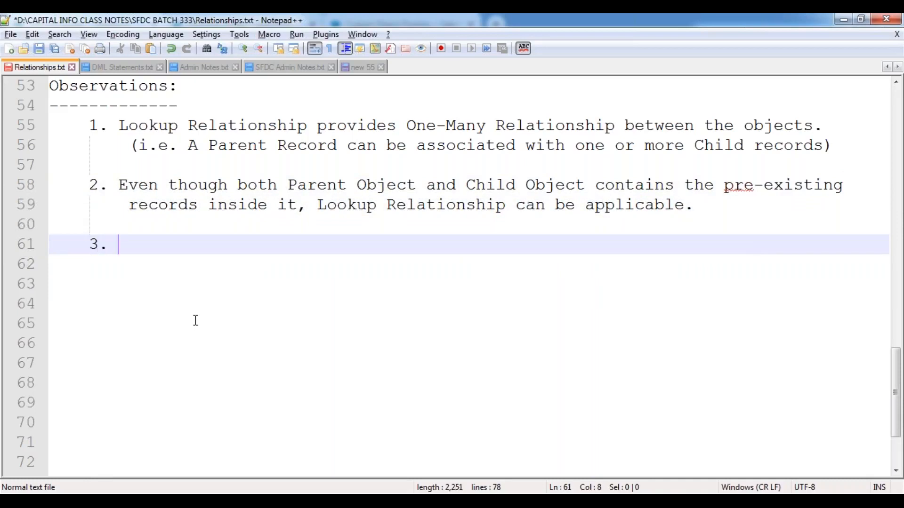
key(ctrl+s)
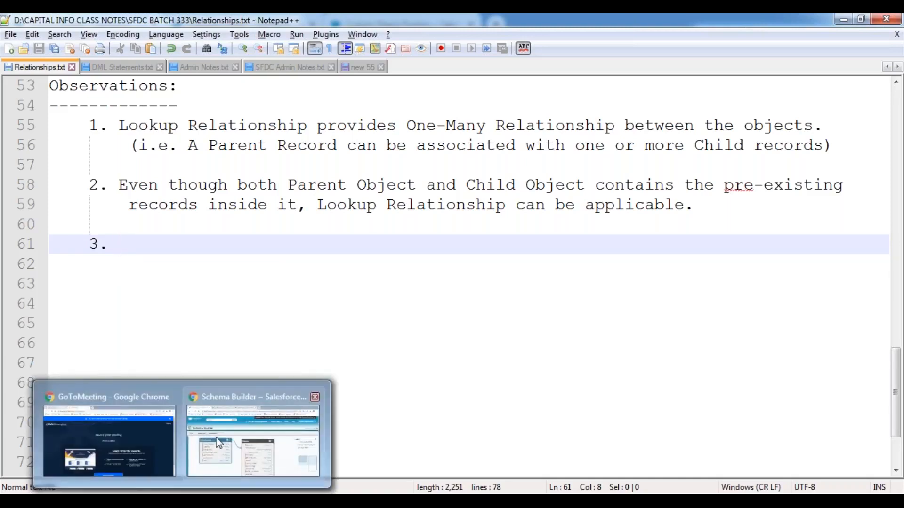
click(254, 434)
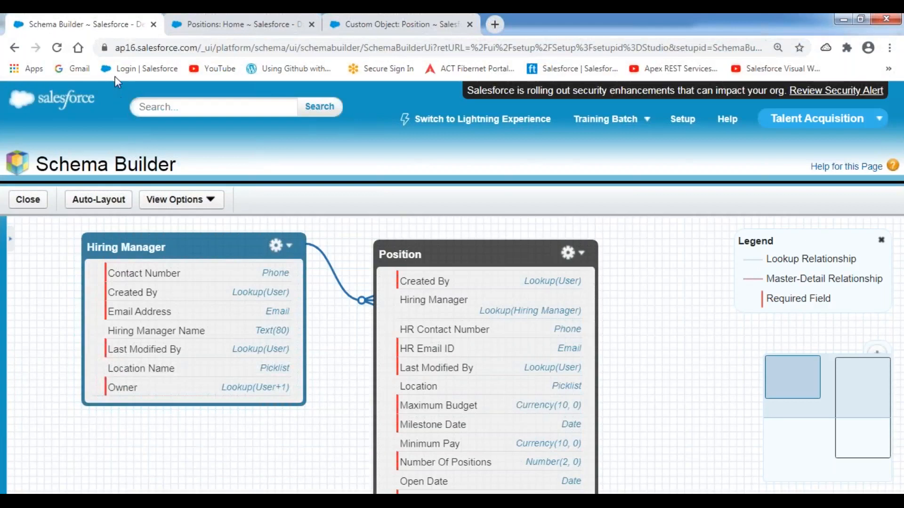
Step: Start a new Position record and highlight its Hiring Manager lookup field
click(265, 33)
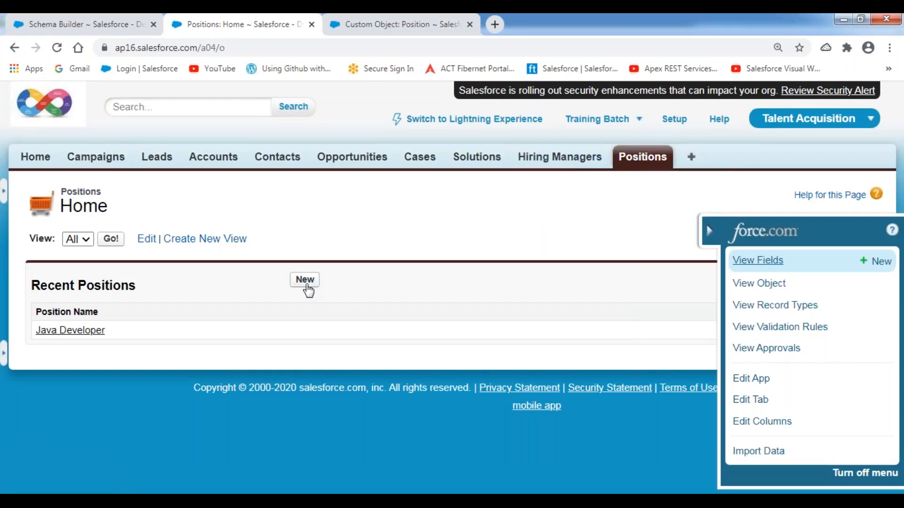
click(305, 284)
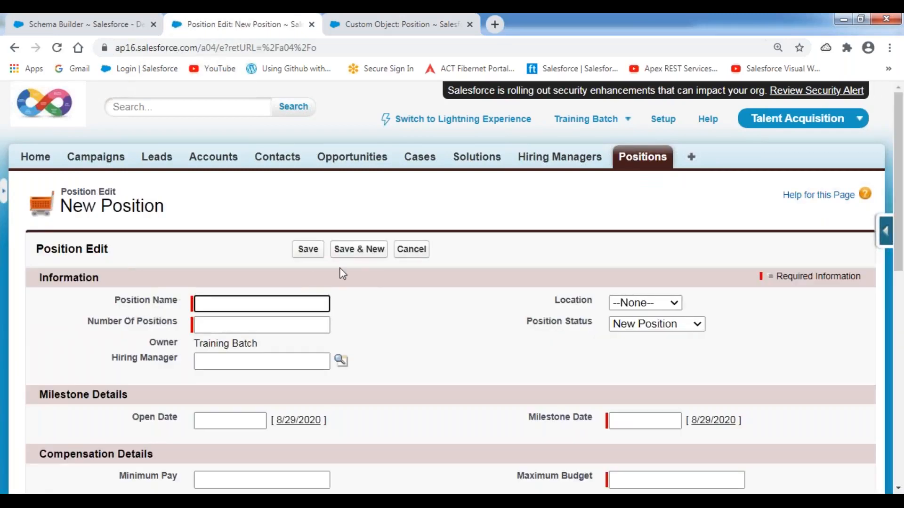
scroll(485, 267, down, 3)
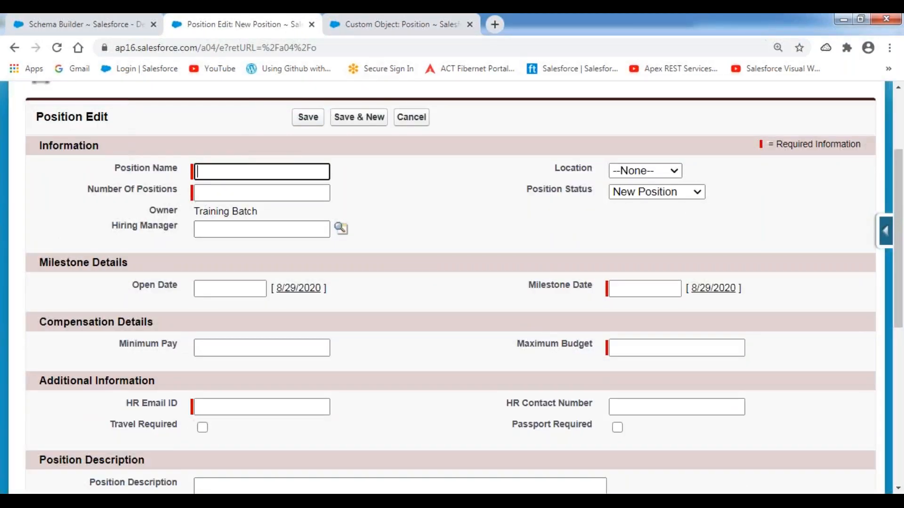
click(395, 21)
mouse_move(107, 244)
mouse_down()
mouse_move(349, 244)
mouse_move(356, 215)
mouse_move(137, 217)
mouse_move(109, 246)
mouse_up()
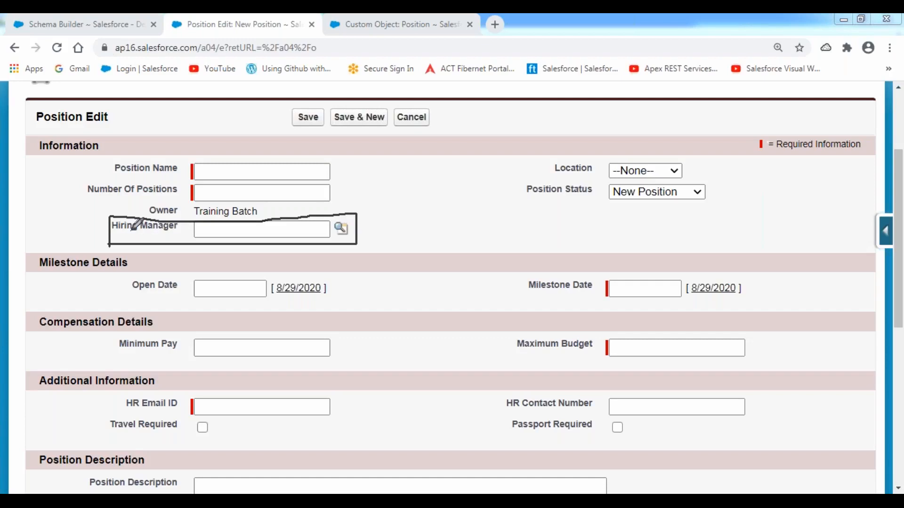
mouse_move(356, 215)
mouse_down()
mouse_move(331, 219)
mouse_move(335, 241)
mouse_move(352, 234)
mouse_move(351, 214)
mouse_move(332, 218)
mouse_move(329, 233)
mouse_move(345, 242)
mouse_up()
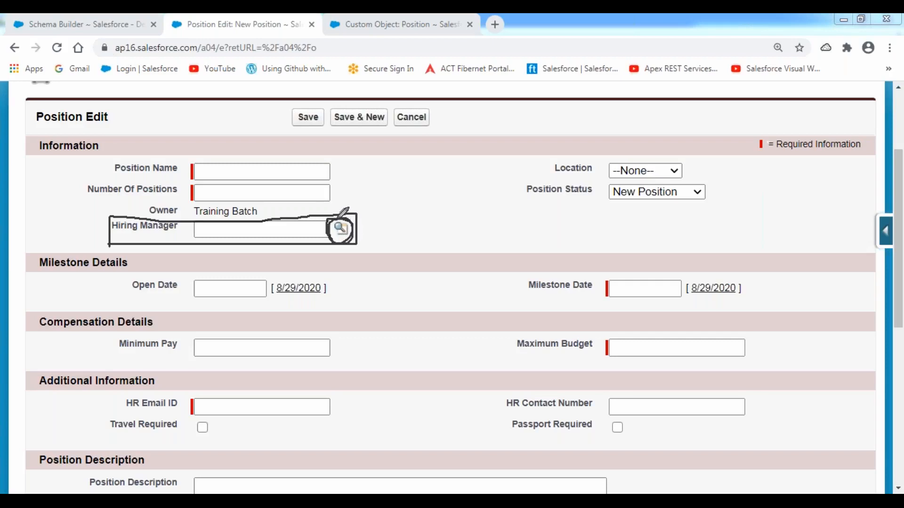
click(371, 112)
Step: Enter Position Name 'SFDC Developer', Number Of Positions 1, and location Bangalore
click(233, 171)
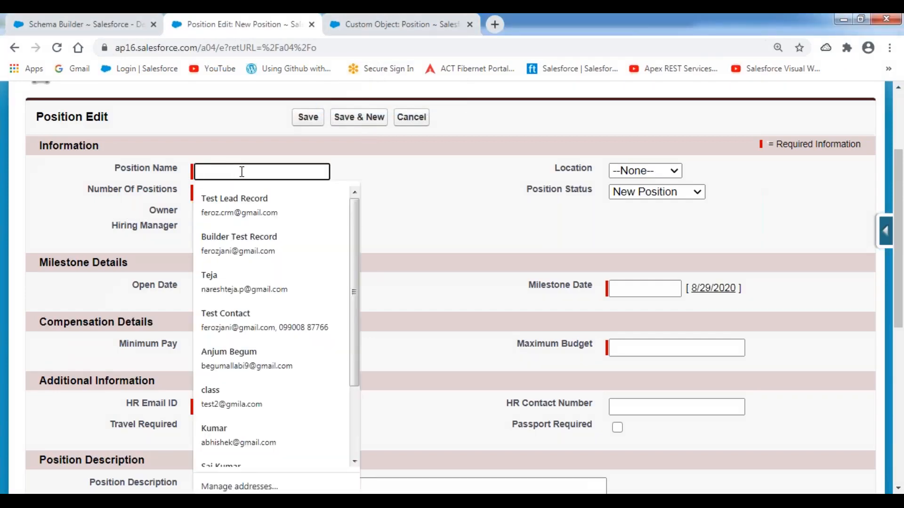
text(SFDC )
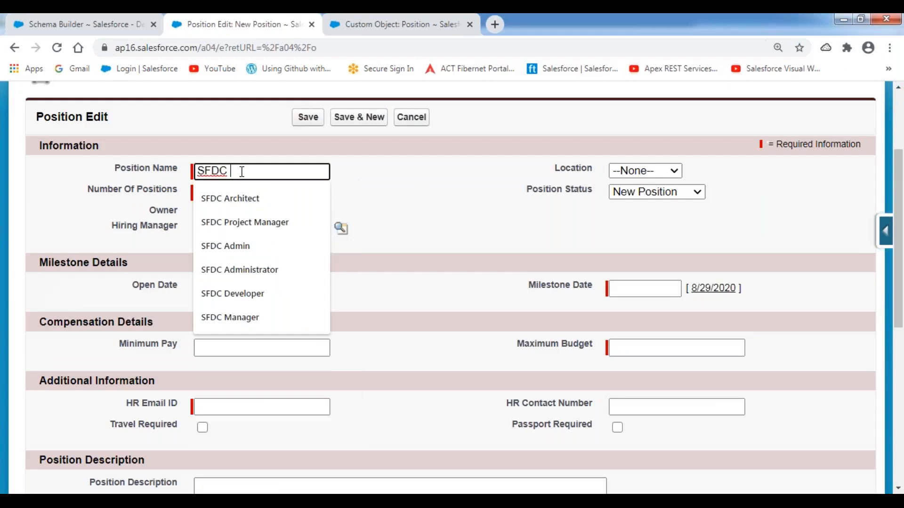
text(Developer)
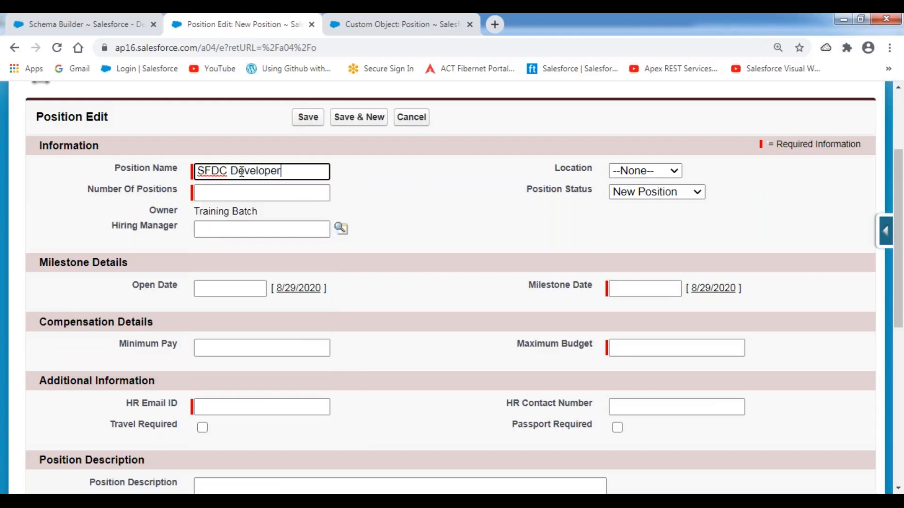
key(Tab)
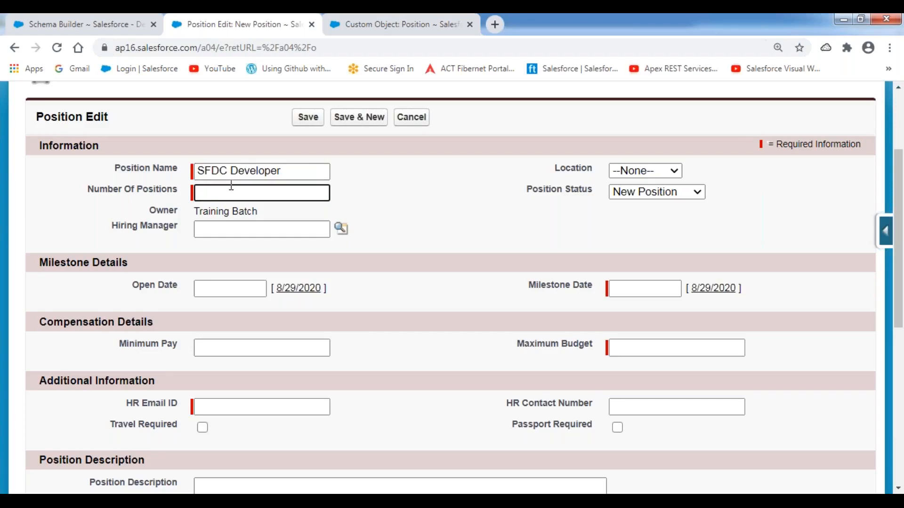
text(1)
click(447, 170)
click(671, 172)
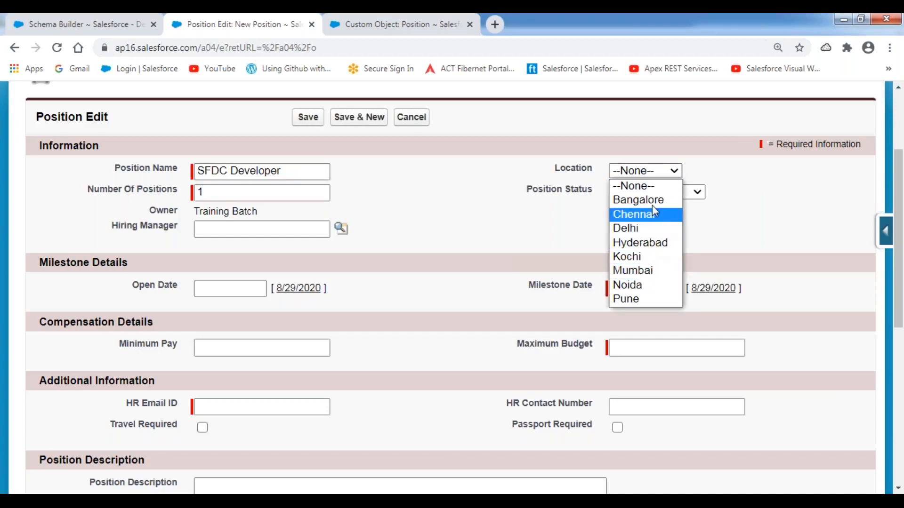
click(639, 199)
Step: Set Open Date to today (8/29/2020) and Milestone Date to 9/4/2020
click(254, 288)
click(297, 288)
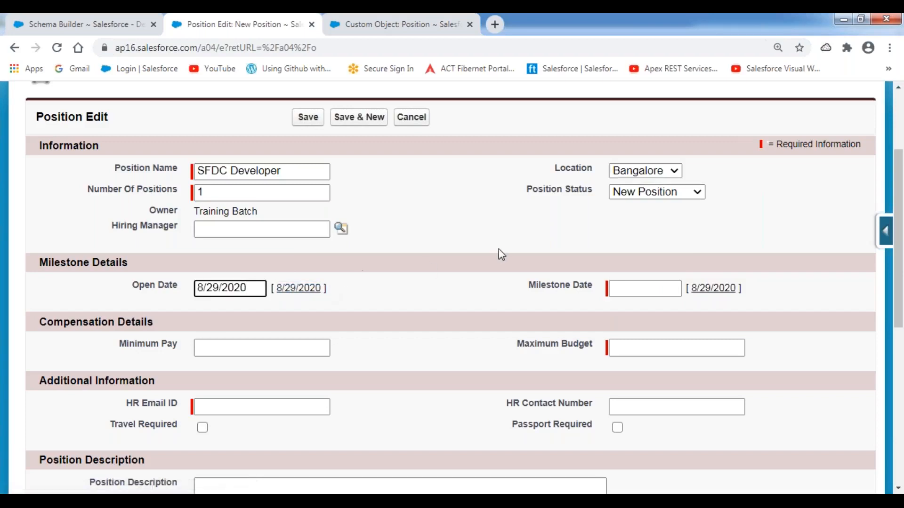
scroll(498, 250, down, 3)
click(633, 157)
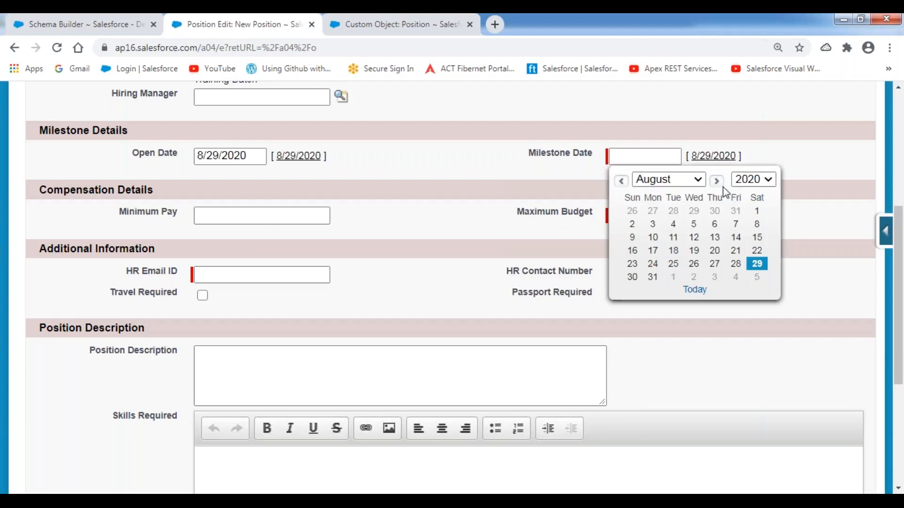
click(717, 181)
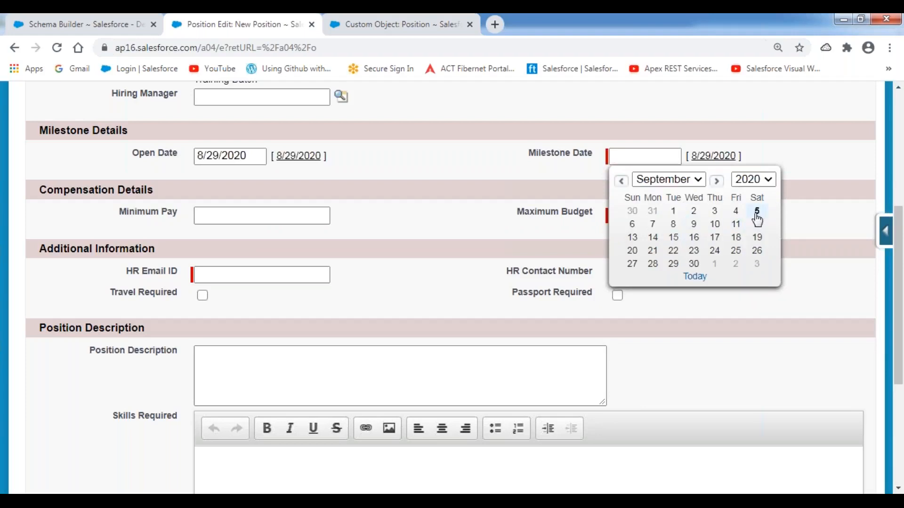
click(736, 211)
click(497, 199)
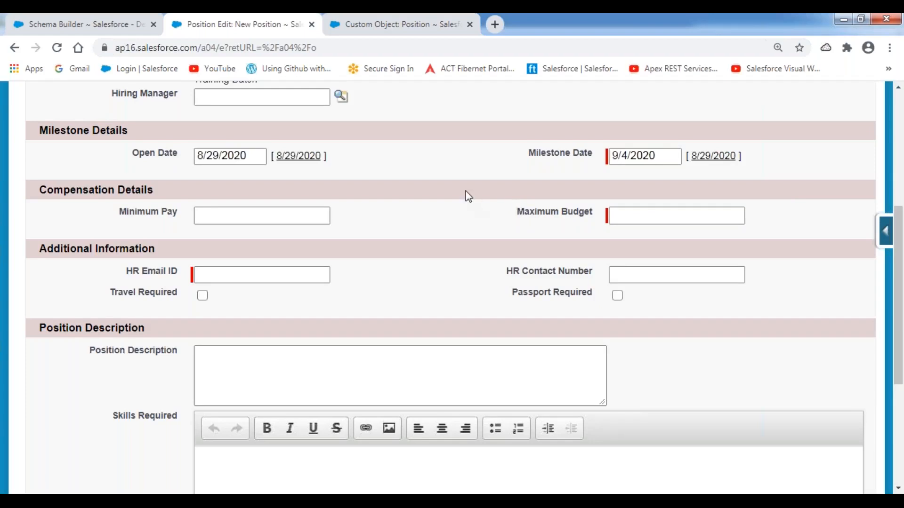
Step: Enter Minimum Pay 1100000, Maximum Budget 1500000, and the HR email and contact number
click(243, 216)
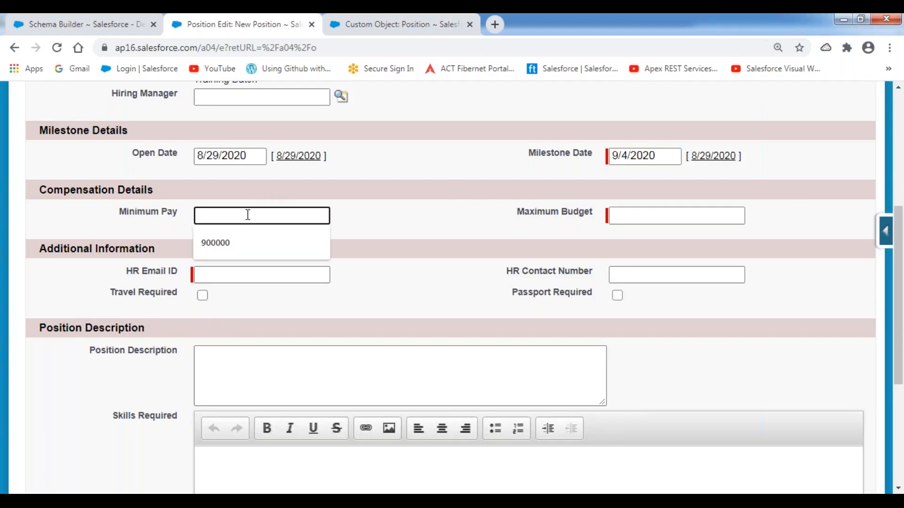
text(1100000)
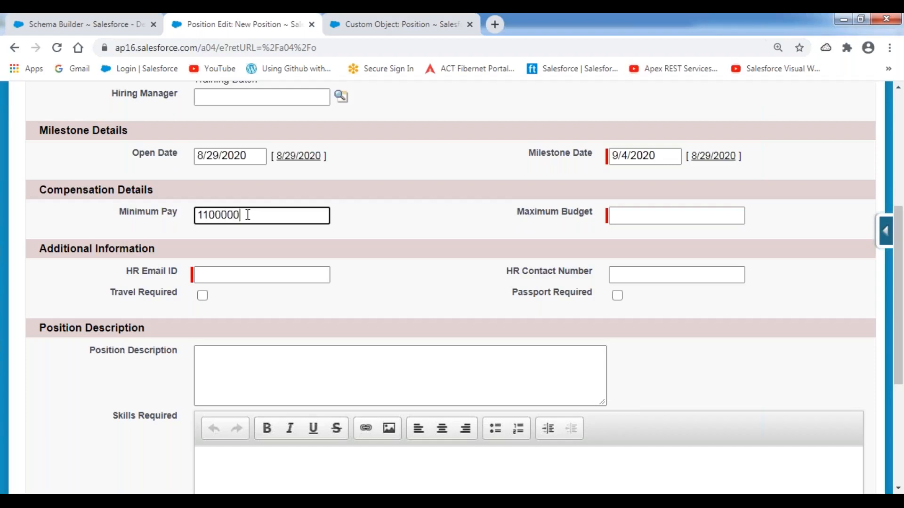
key(Tab)
text(1500000)
key(Tab)
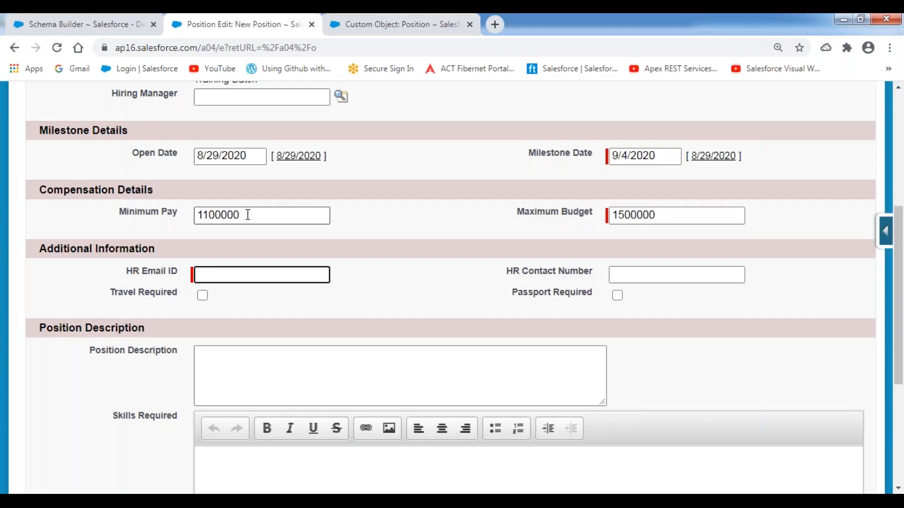
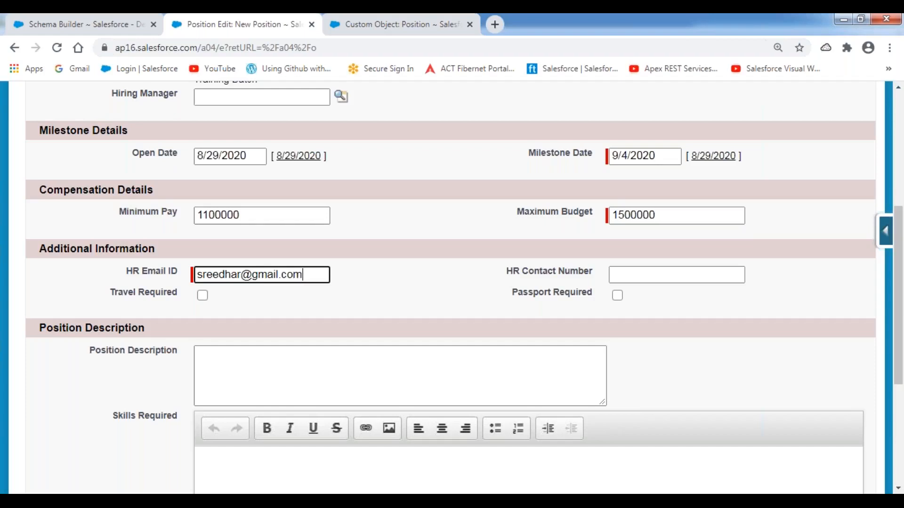
key(Tab)
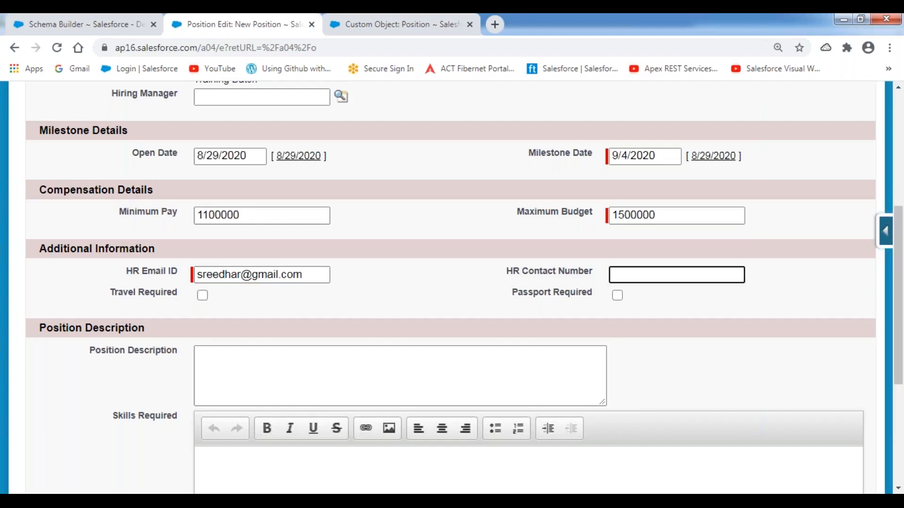
key(Tab)
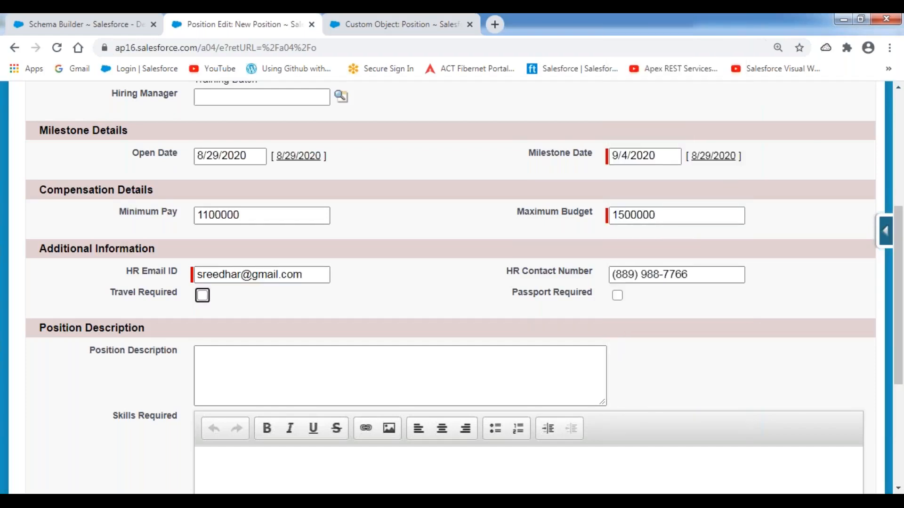
Step: Fill Description and Skills Required with 'Required 5+ years of Experience in Salesforce Configuration and Customization'
scroll(457, 262, down, 3)
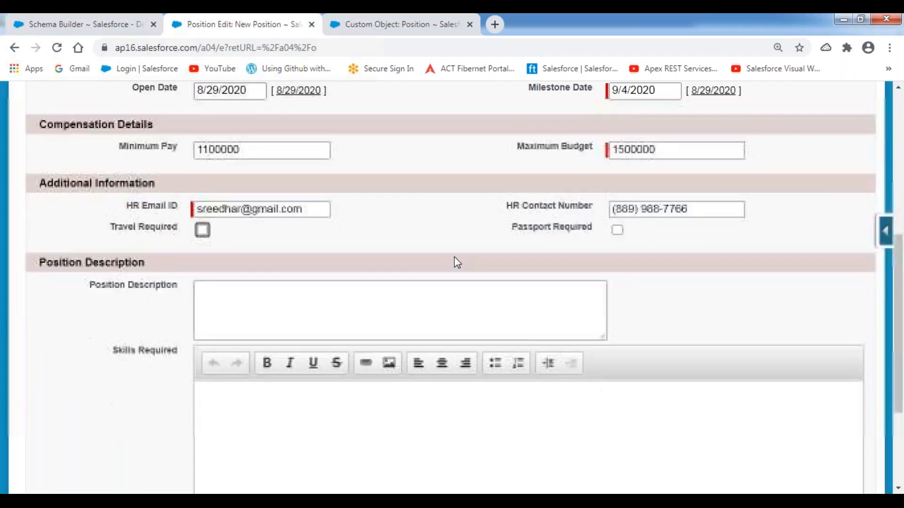
click(240, 233)
text(Require)
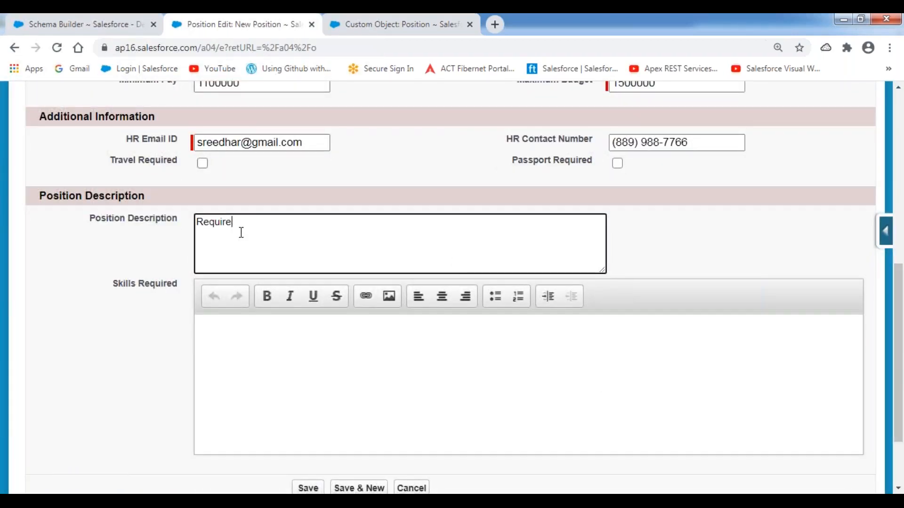
text(d 5+ yeats of Experience in S)
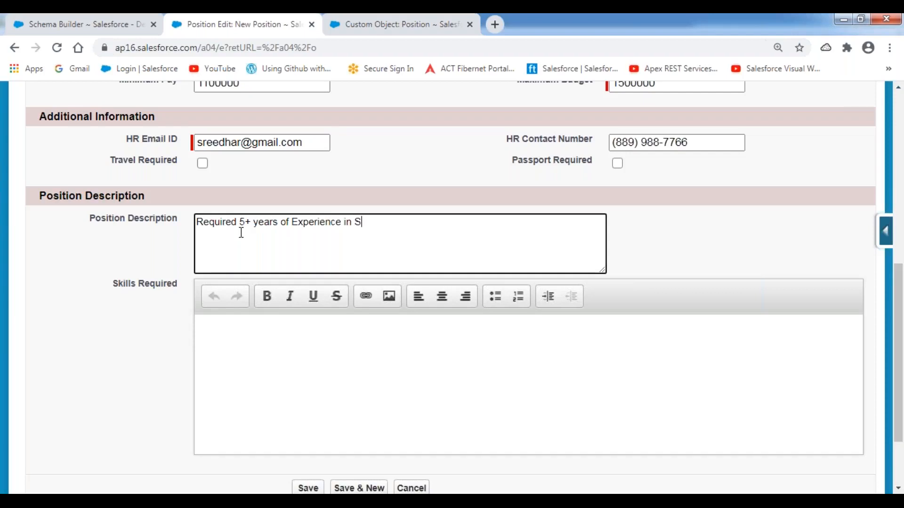
text(alesfroce)
key(BackSpace)
key(BackSpace)
text(orce Condi)
key(BackSpace)
key(BackSpace)
text(figuration)
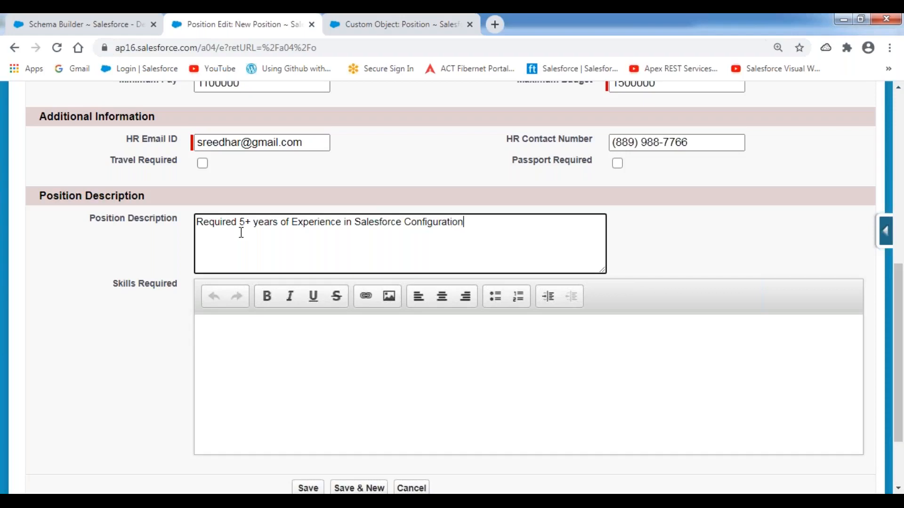
text( and Customization.)
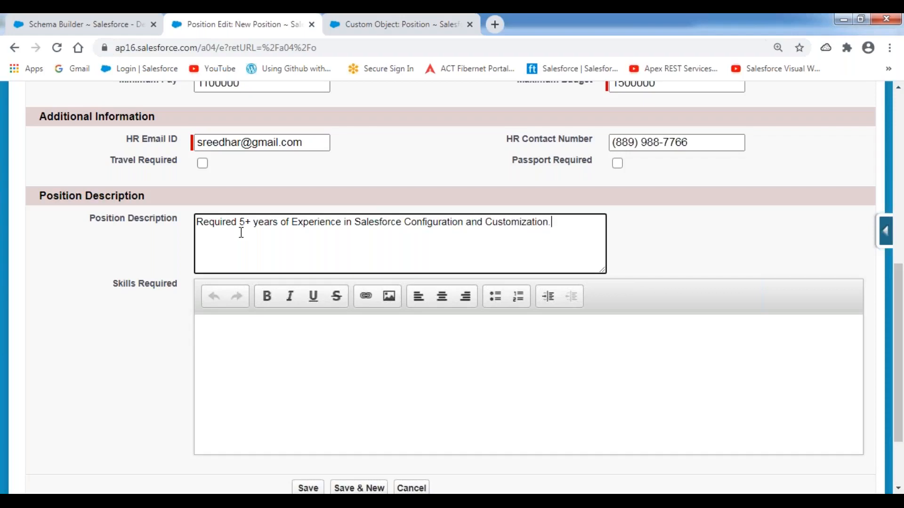
key(ctrl+a)
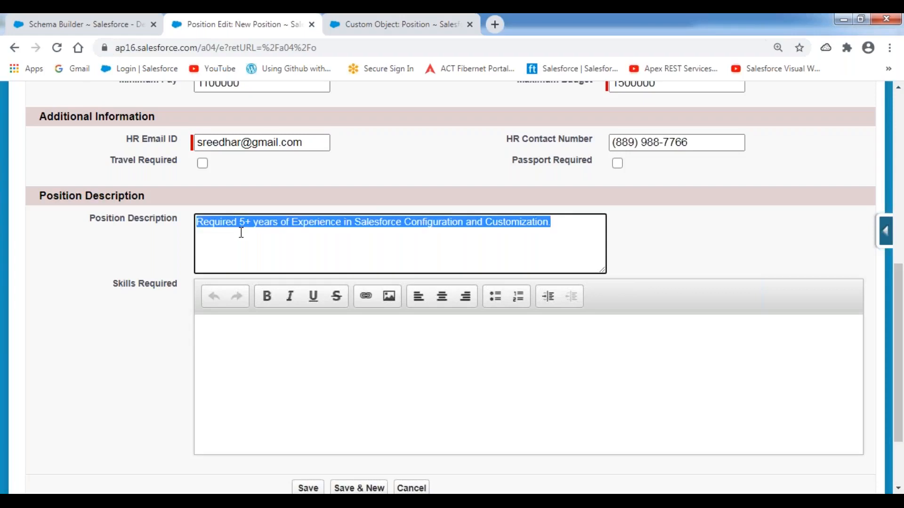
key(ctrl+c)
key(Tab)
key(ctrl+v)
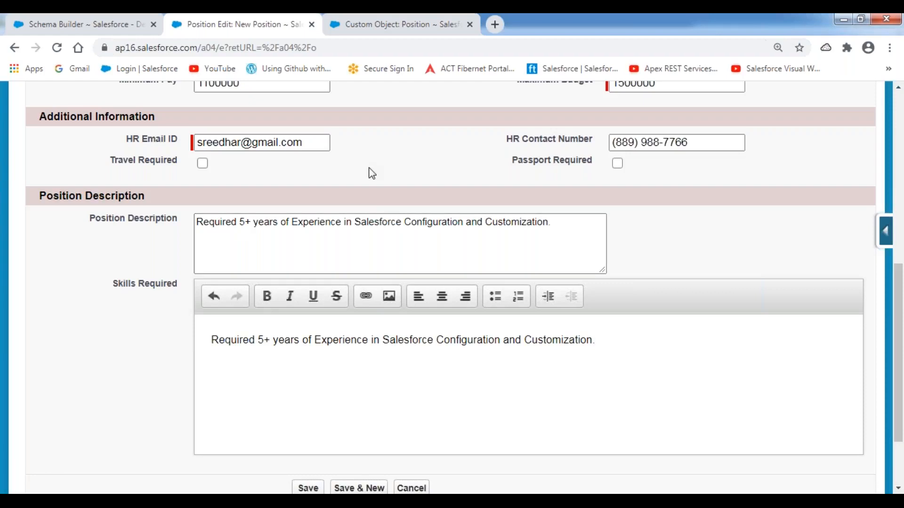
scroll(372, 173, up, 5)
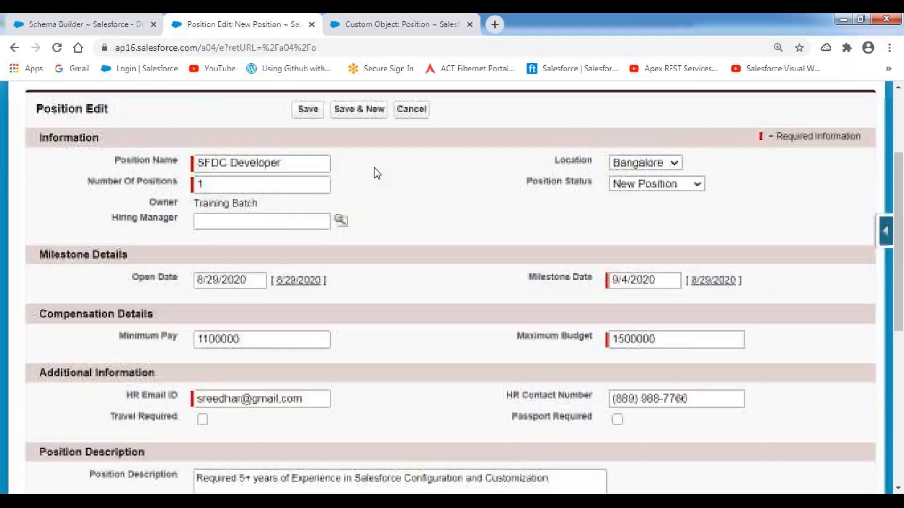
scroll(377, 173, up, 2)
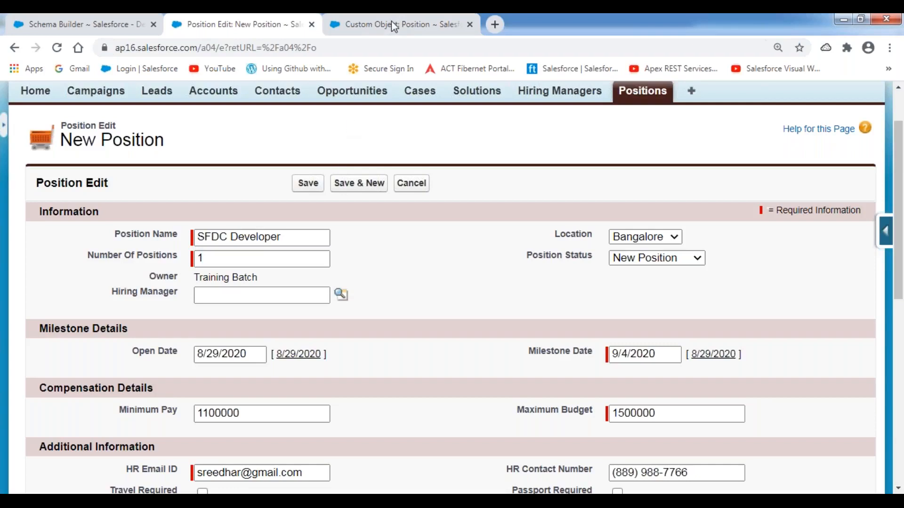
mouse_move(115, 307)
mouse_down()
mouse_move(362, 313)
mouse_move(336, 277)
mouse_move(126, 278)
mouse_move(106, 298)
mouse_move(116, 311)
mouse_move(143, 311)
mouse_up()
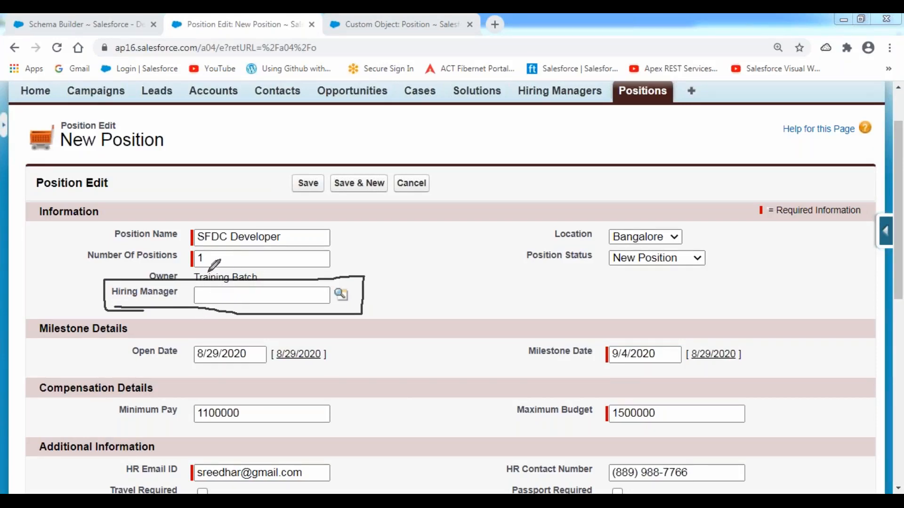
drag(193, 229, 194, 246)
mouse_move(201, 281)
mouse_down()
mouse_move(186, 297)
mouse_move(202, 309)
mouse_move(199, 281)
mouse_up()
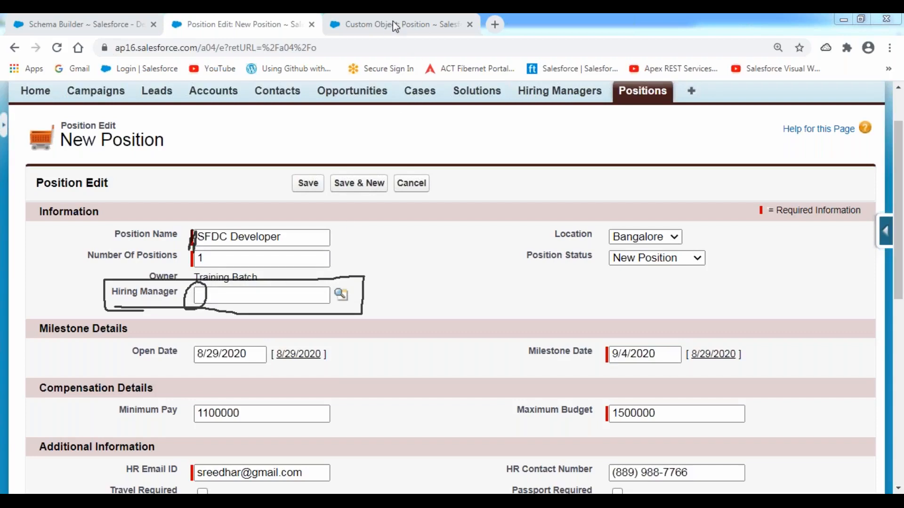
click(375, 114)
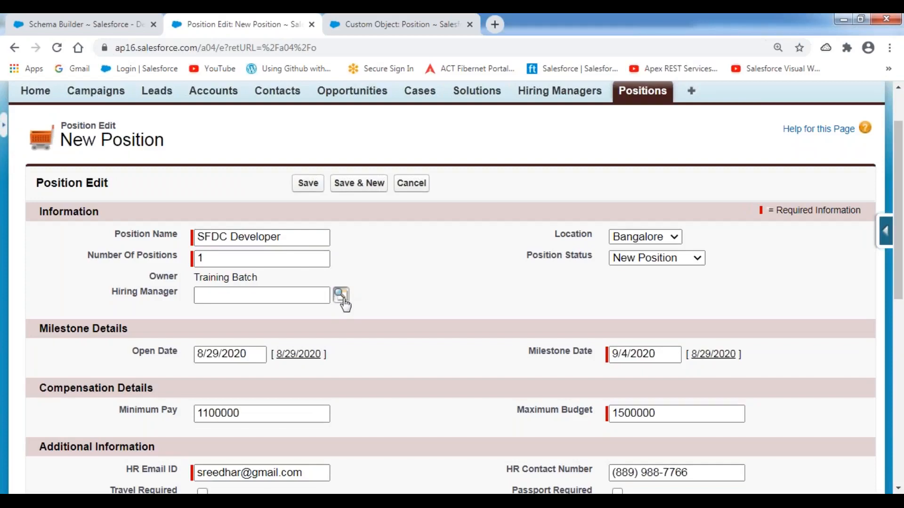
Step: Pick a recently viewed hiring manager from the Hiring Manager lookup popup
click(342, 296)
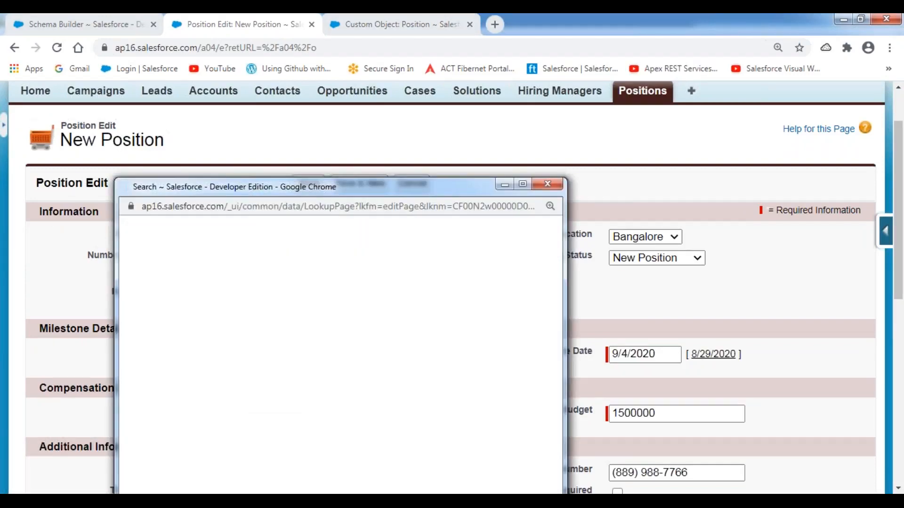
drag(362, 186, 442, 92)
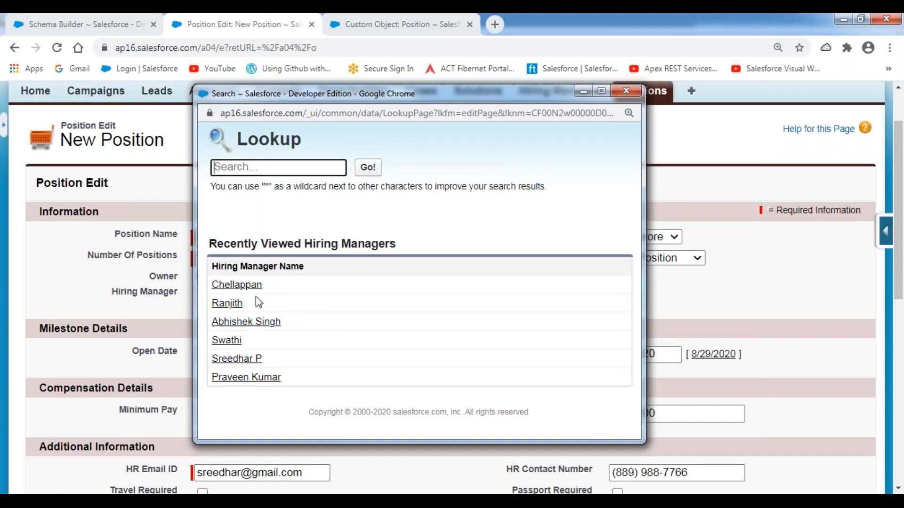
click(240, 361)
click(392, 324)
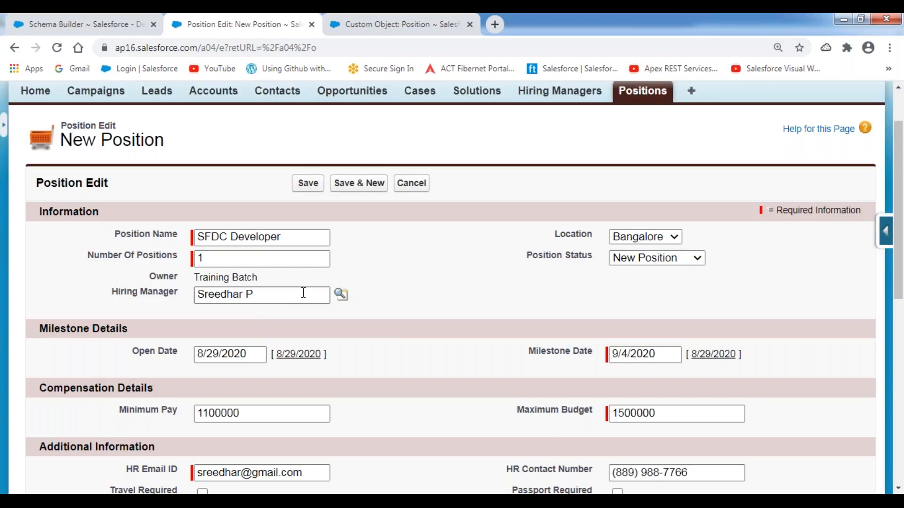
click(395, 21)
click(381, 53)
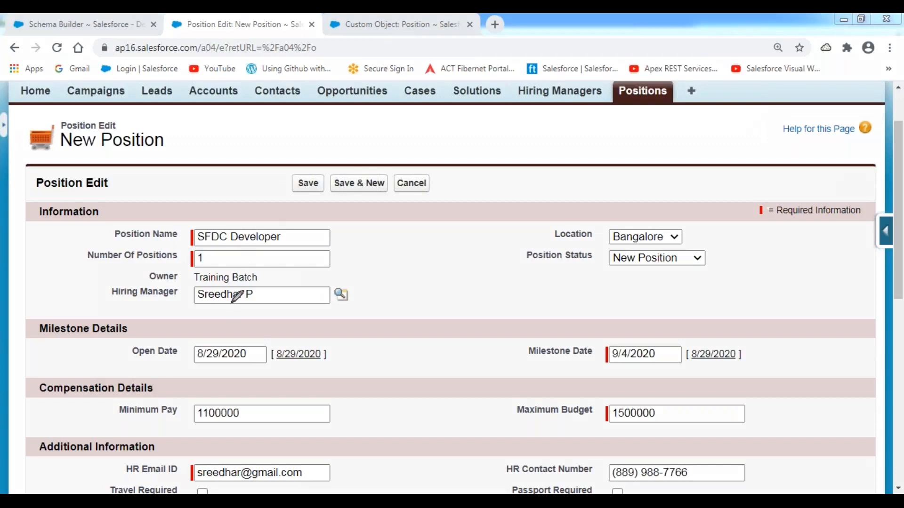
mouse_move(189, 310)
mouse_down()
mouse_move(323, 310)
mouse_move(335, 307)
mouse_move(335, 276)
mouse_move(176, 274)
mouse_move(176, 308)
mouse_move(255, 302)
mouse_up()
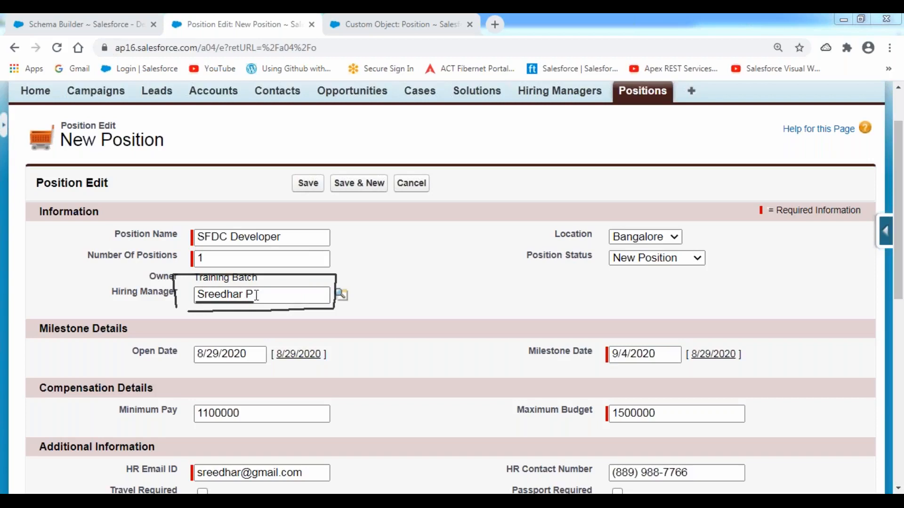
Step: Save the SFDC Developer position record, then right-click the Hiring Managers tab
click(307, 186)
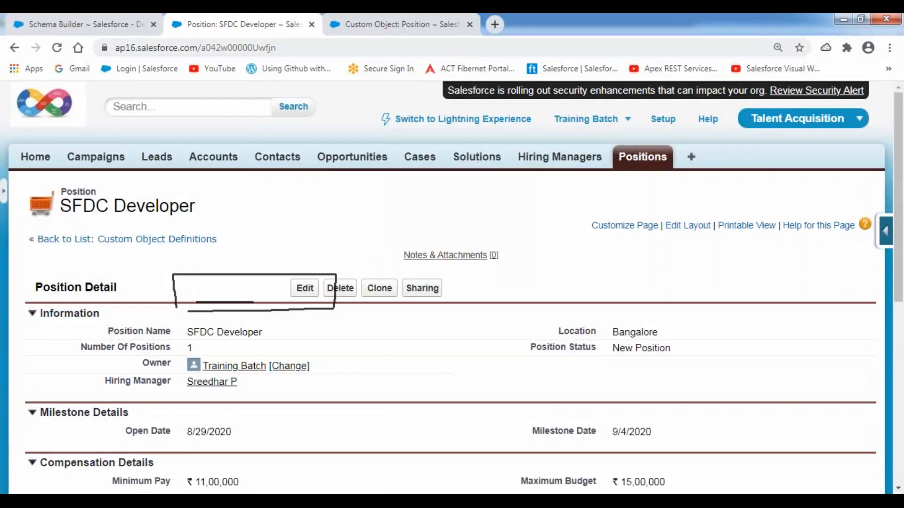
click(388, 112)
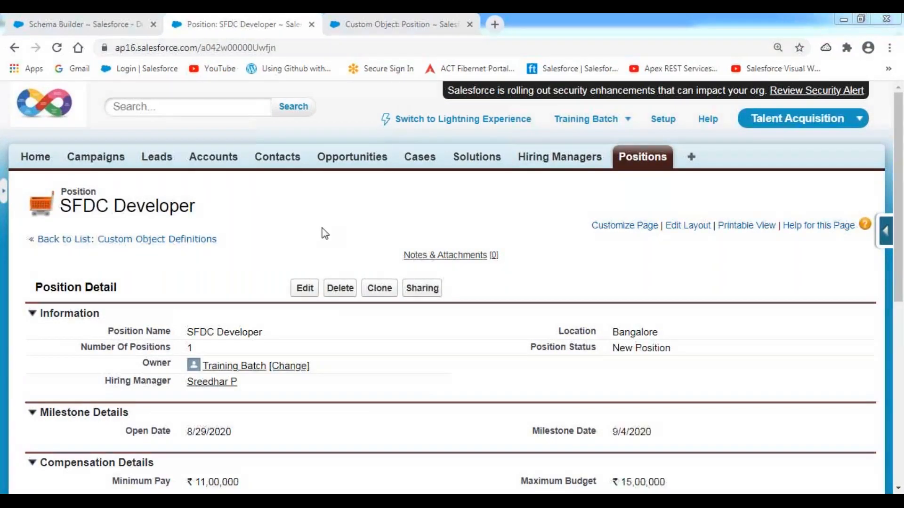
click(323, 227)
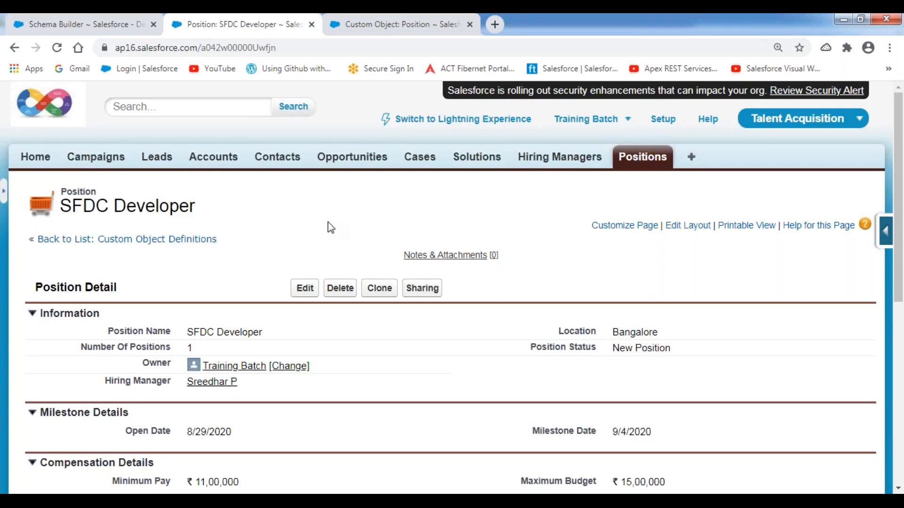
right_click(560, 163)
Step: Open Hiring Managers in a new tab, then the linked manager, highlighting its Positions list
click(580, 167)
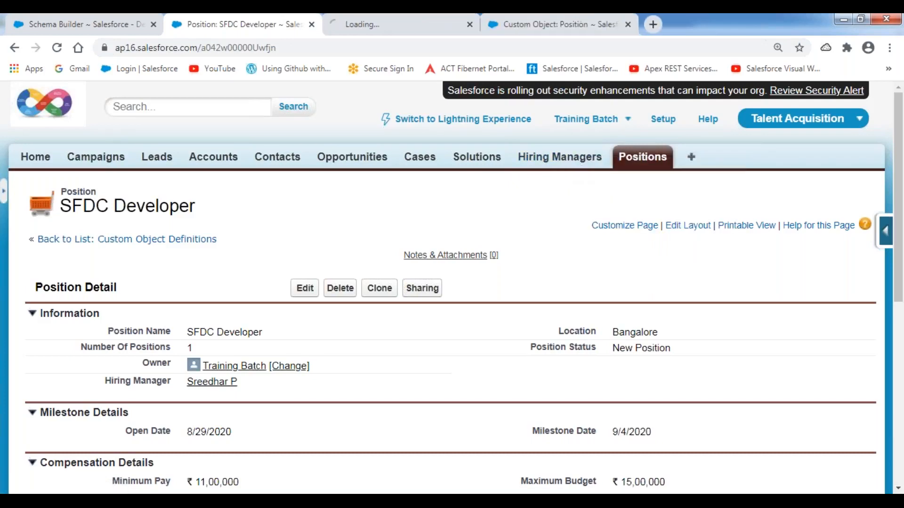
click(384, 34)
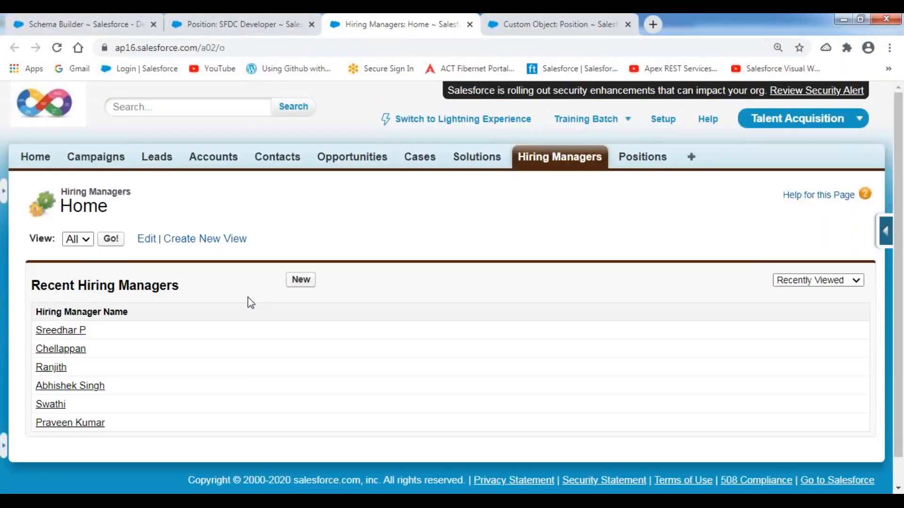
click(58, 331)
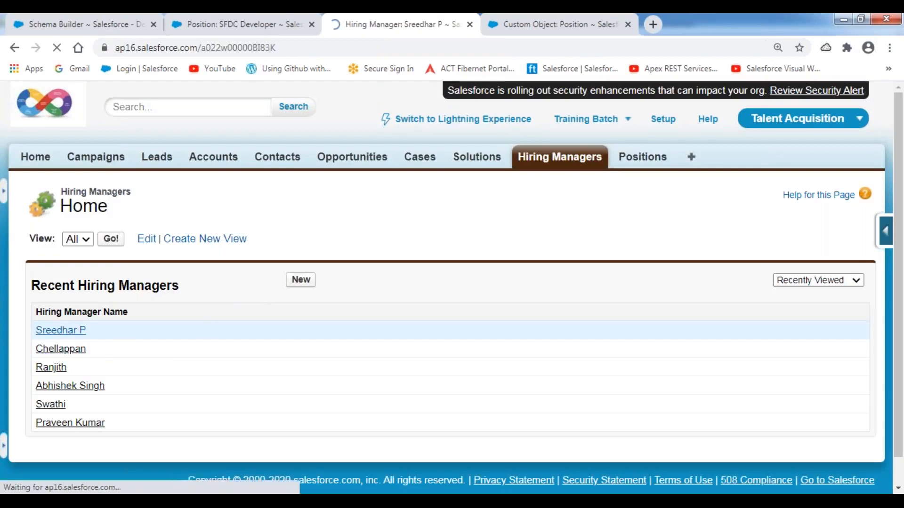
scroll(299, 308, down, 2)
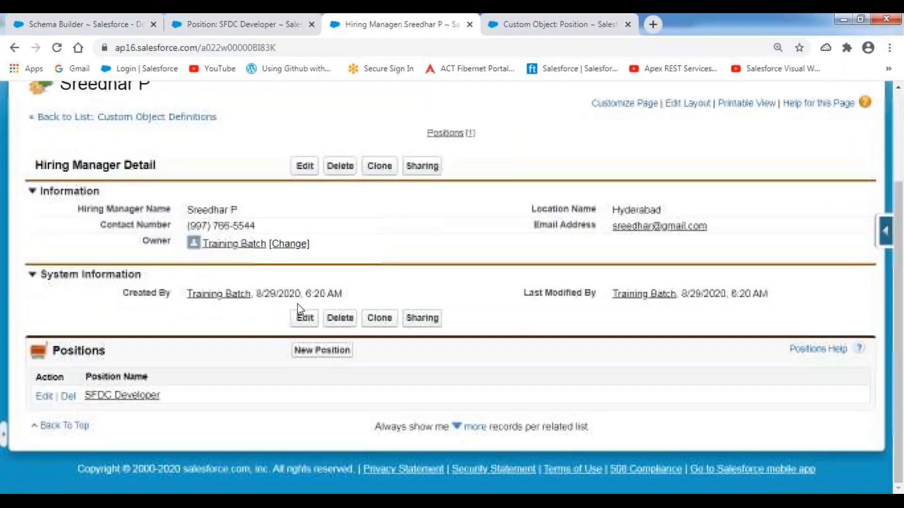
double_click(90, 352)
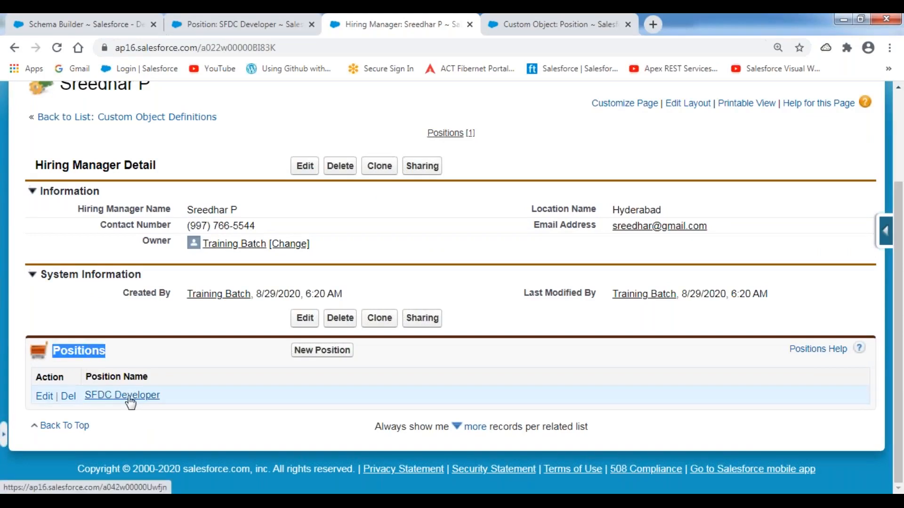
scroll(105, 207, up, 3)
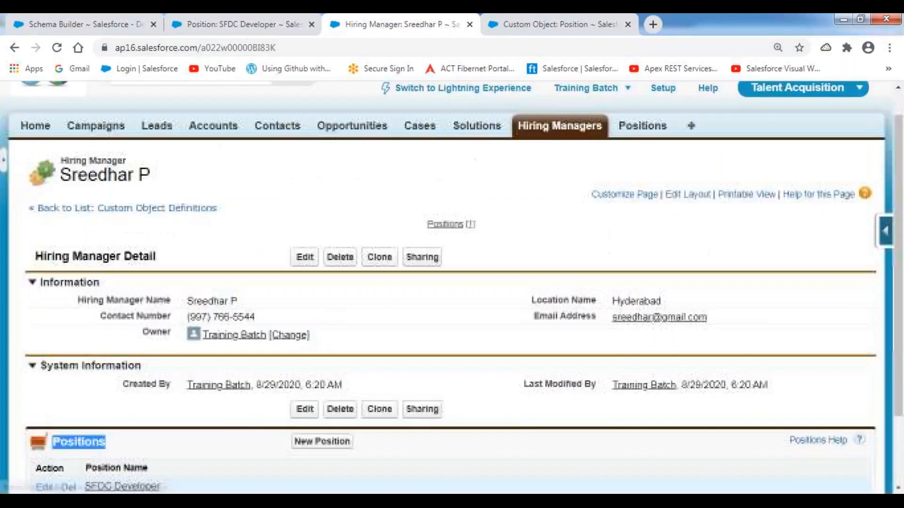
click(104, 208)
double_click(104, 207)
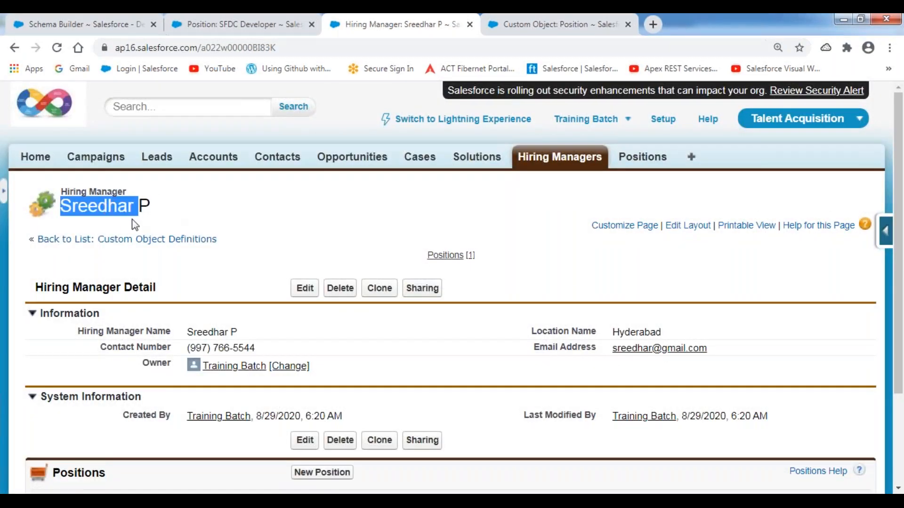
scroll(157, 351, down, 3)
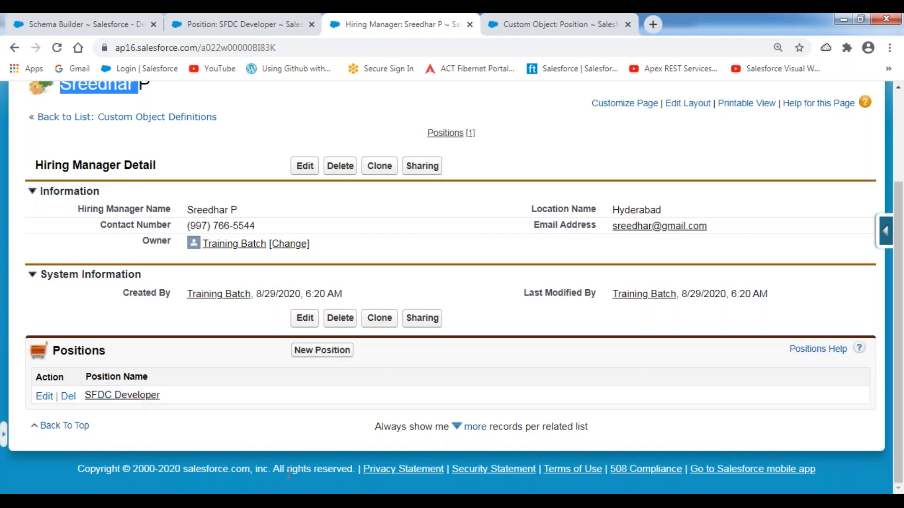
key(alt+Tab)
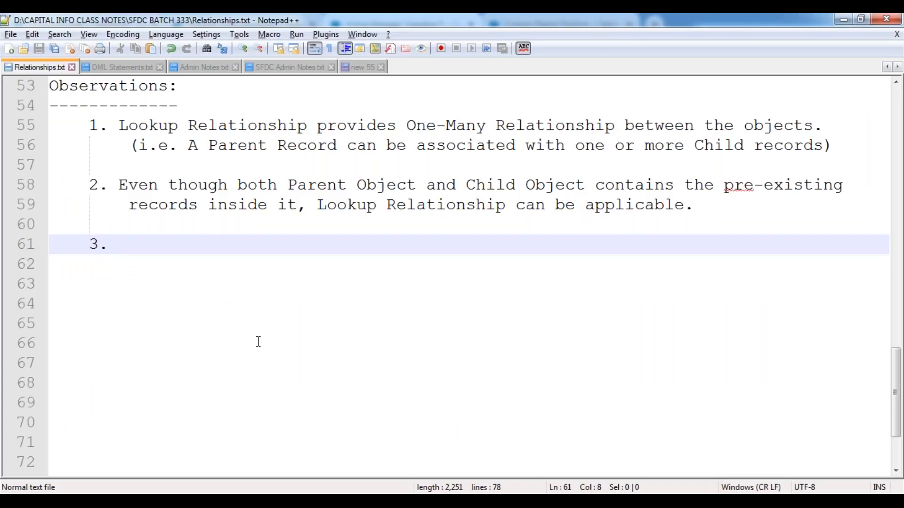
Step: Write 'Lookup Field is an Optional Field in the Lookup Relationship.' under observation 3
text(Lookup )
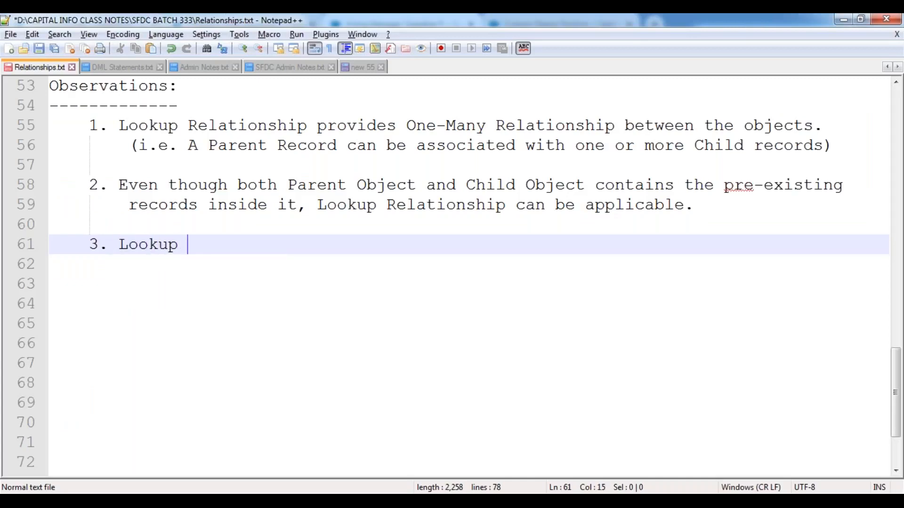
text(Field is an)
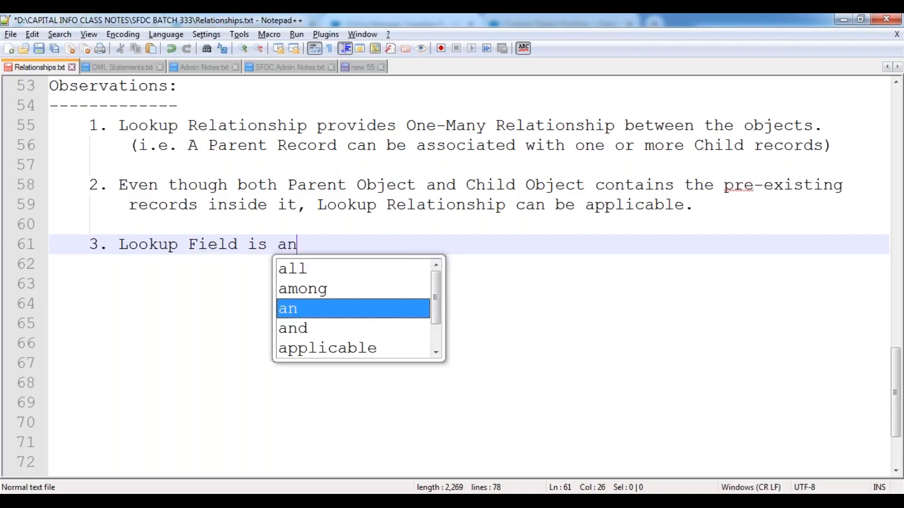
text( Options)
key(BackSpace)
text(al F)
key(BackSpace)
key(BackSpace)
key(BackSpace)
key(BackSpace)
text(ield)
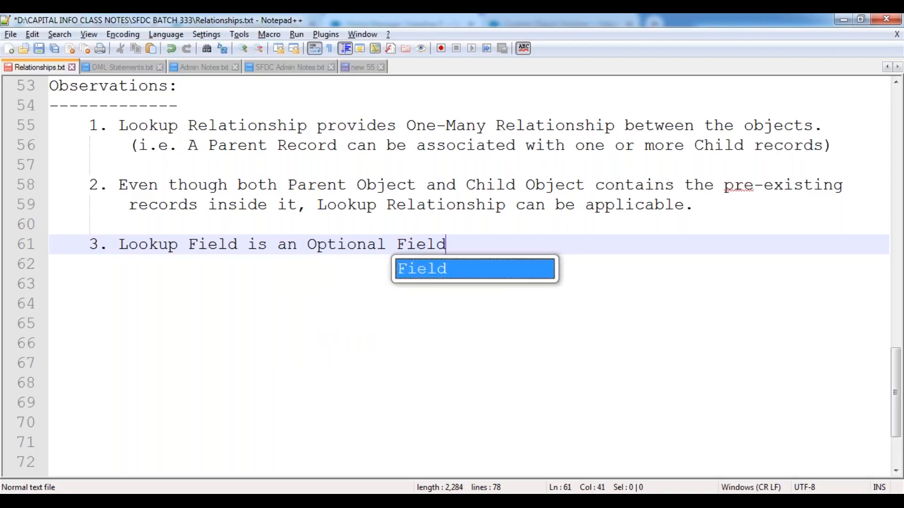
text( in the )
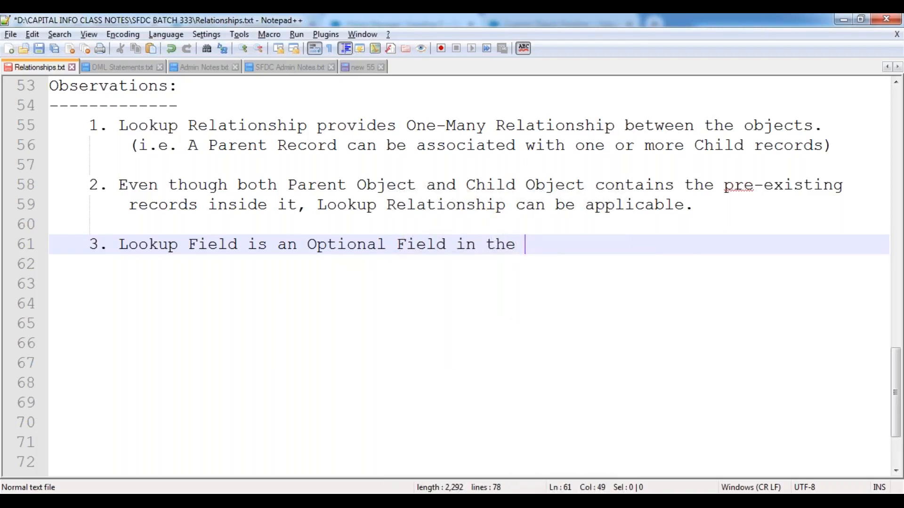
text(Lookup Rela)
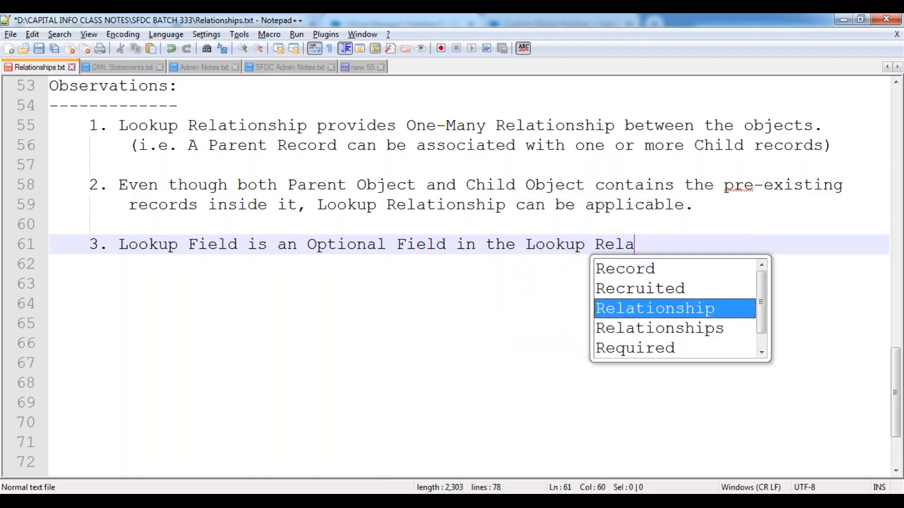
key(Return)
text(.)
key(Return)
Step: Add '(i.e. While Creating the Child Record, selecting the Parent is not Mandatory, it's an optional field.)'
text(()
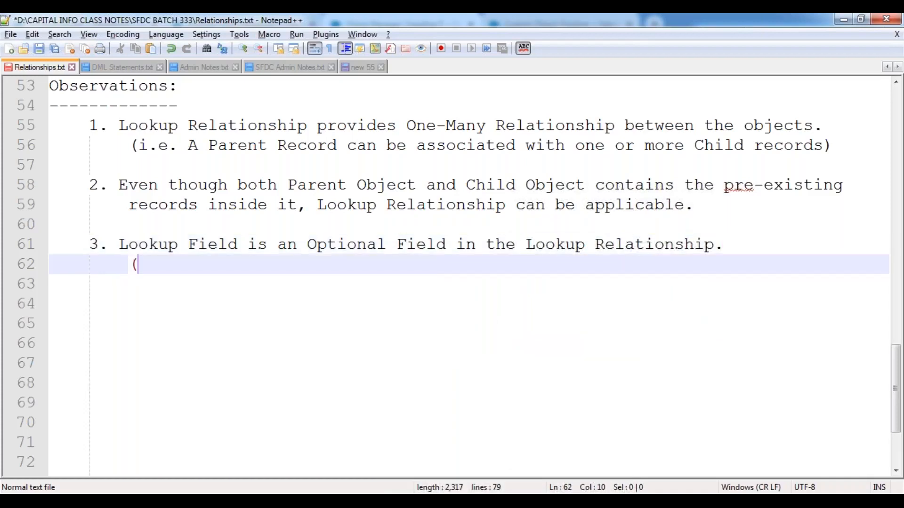
text(i.e. W)
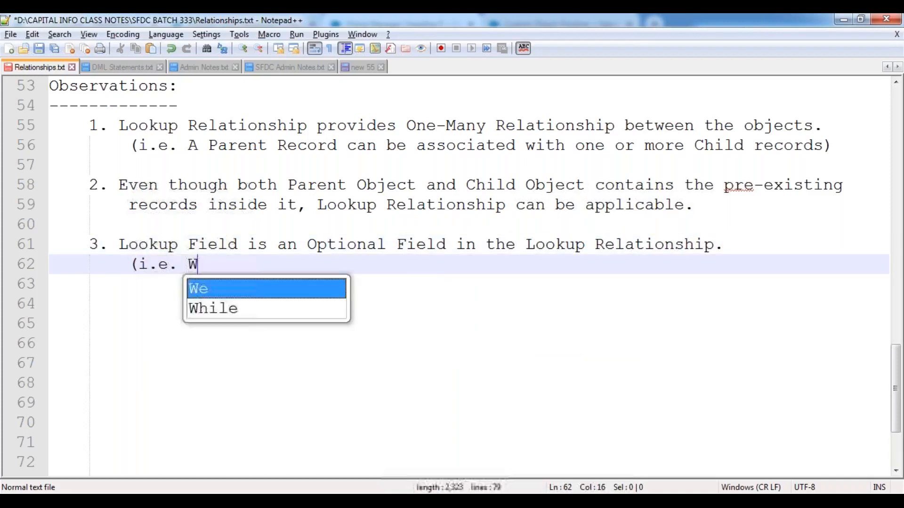
text(hile Creati)
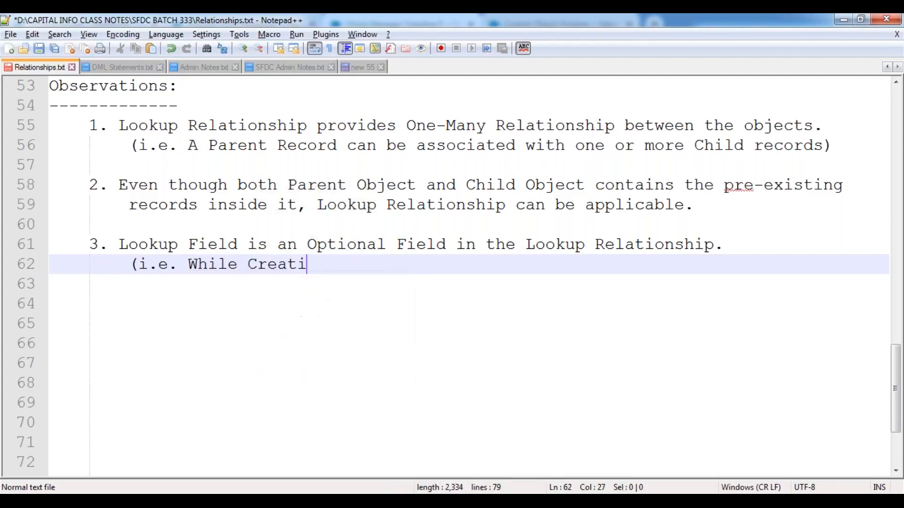
text(ng the Child )
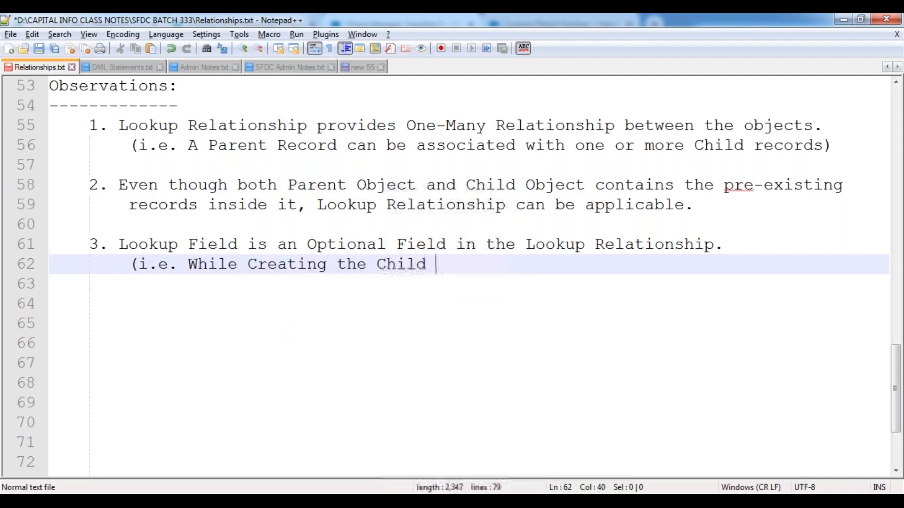
text(Record, se)
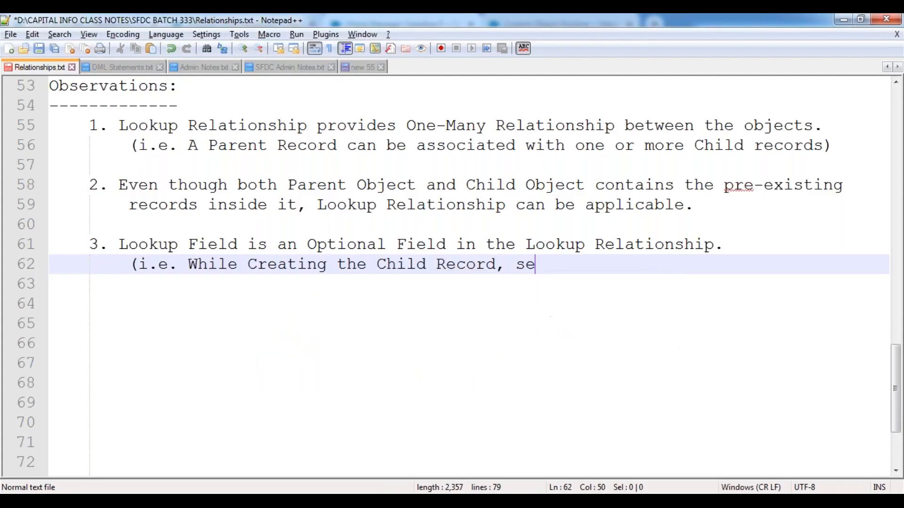
text(lecting the Parent os)
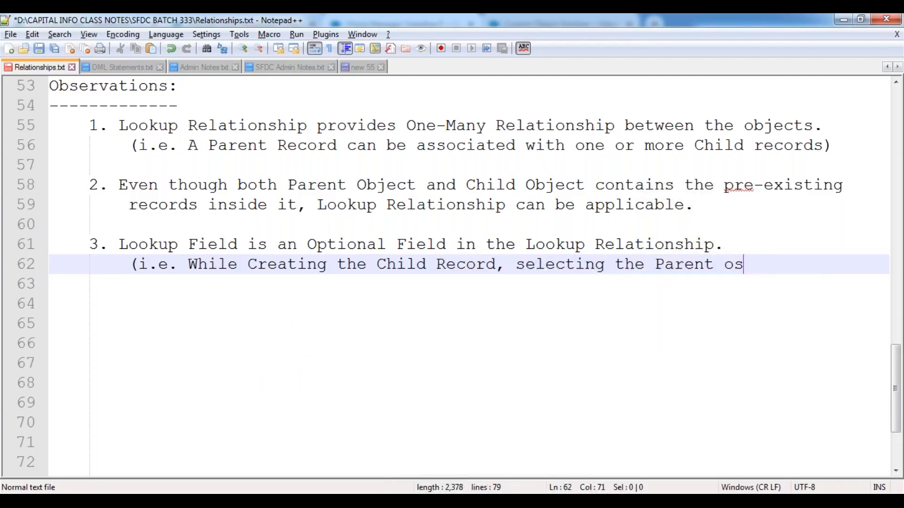
key(BackSpace)
key(BackSpace)
text(is not Mand)
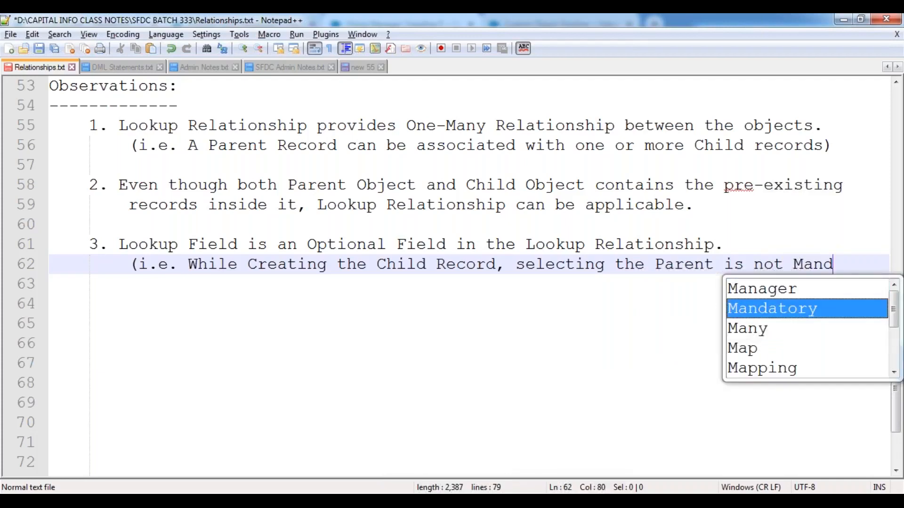
key(Return)
text(, it)
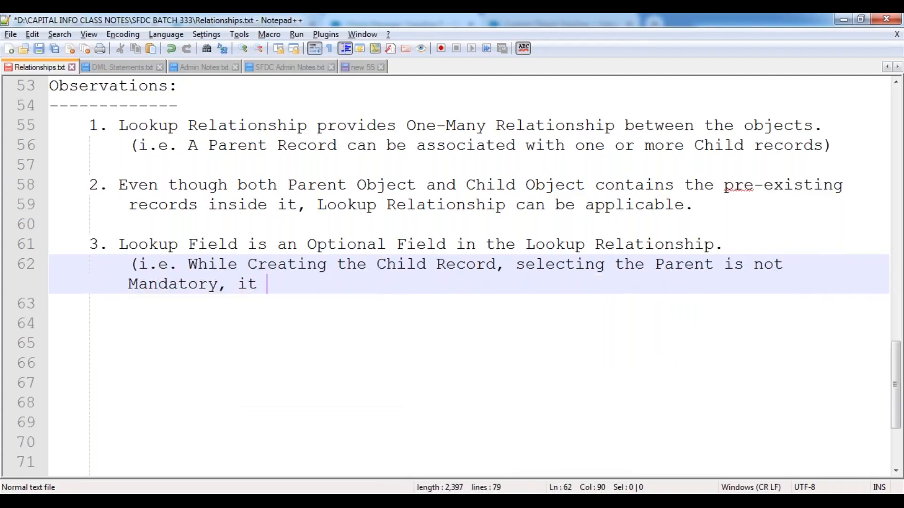
text('s an o)
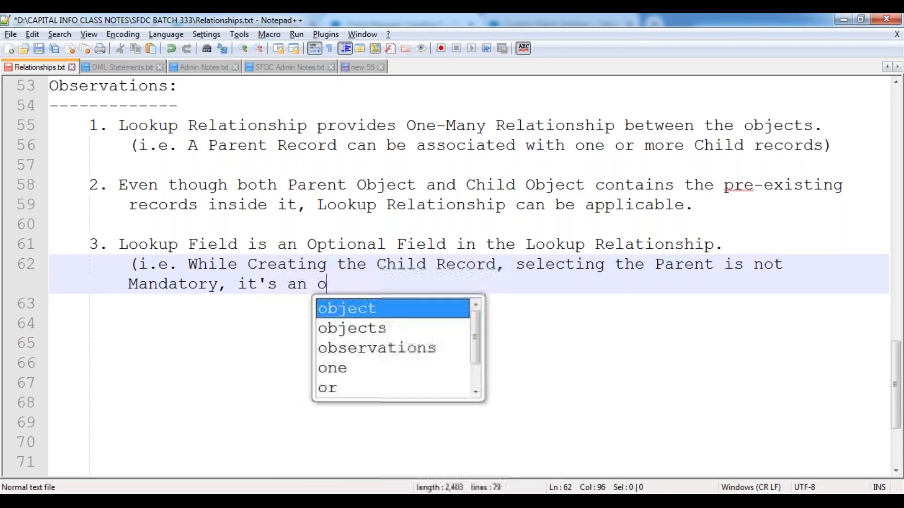
text(ptional )
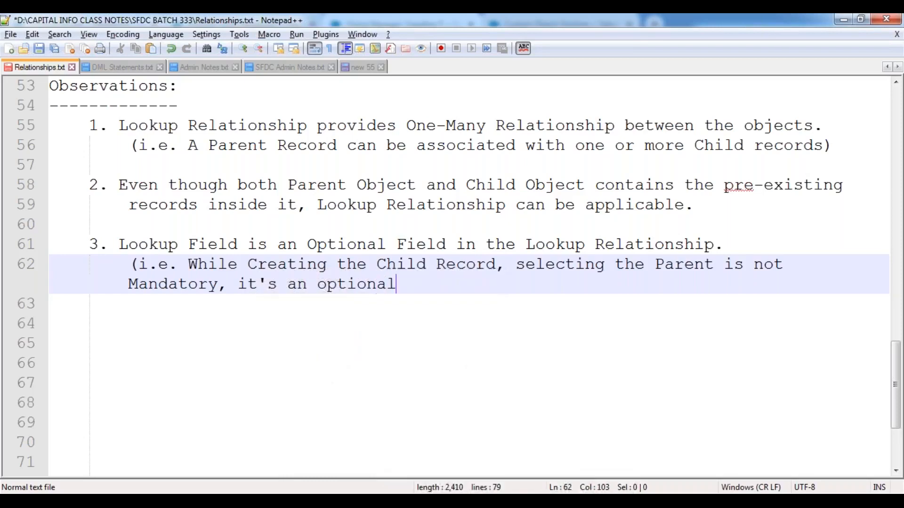
text(field.))
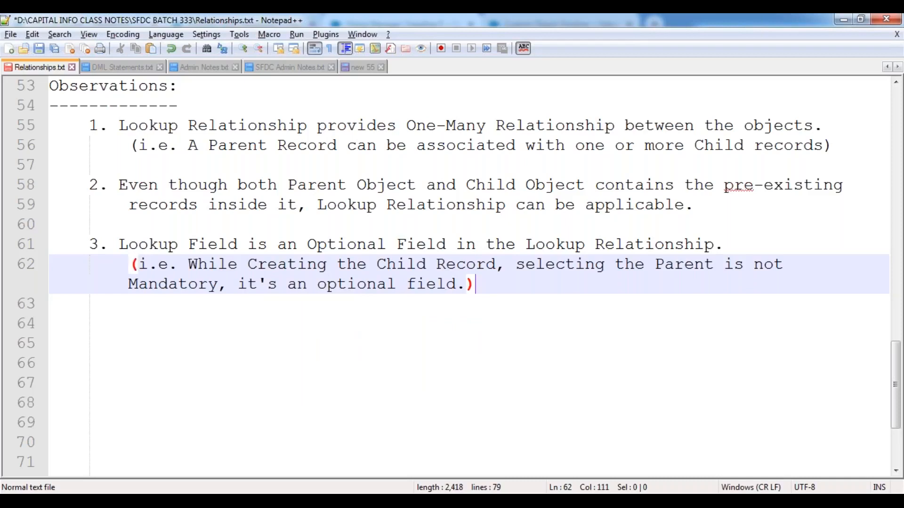
key(Return)
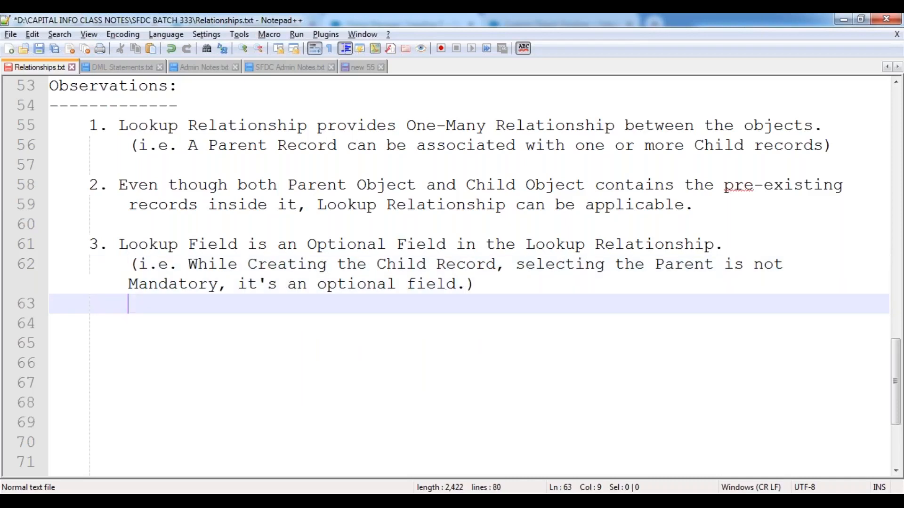
Step: Add that selecting the Parent via the 'Lookup Icon' stores the Selected Record ID in the lookup field
text(Upon )
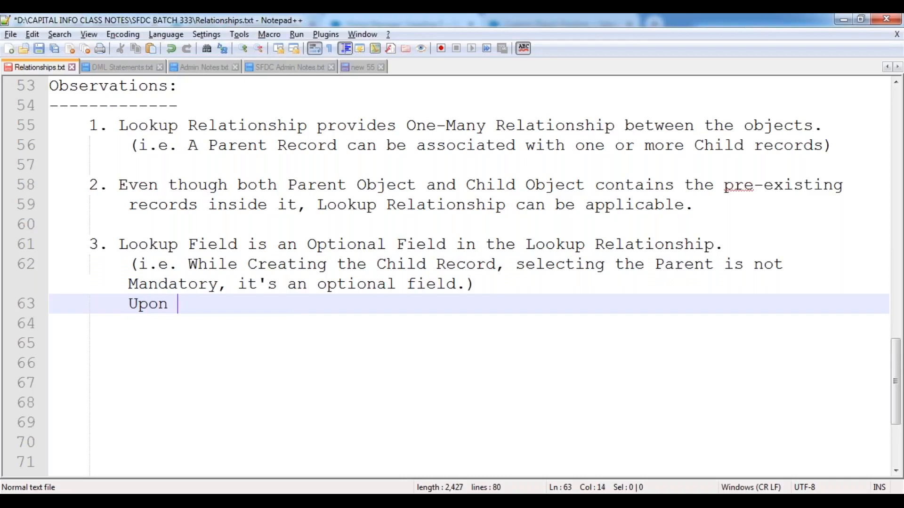
text(selectin)
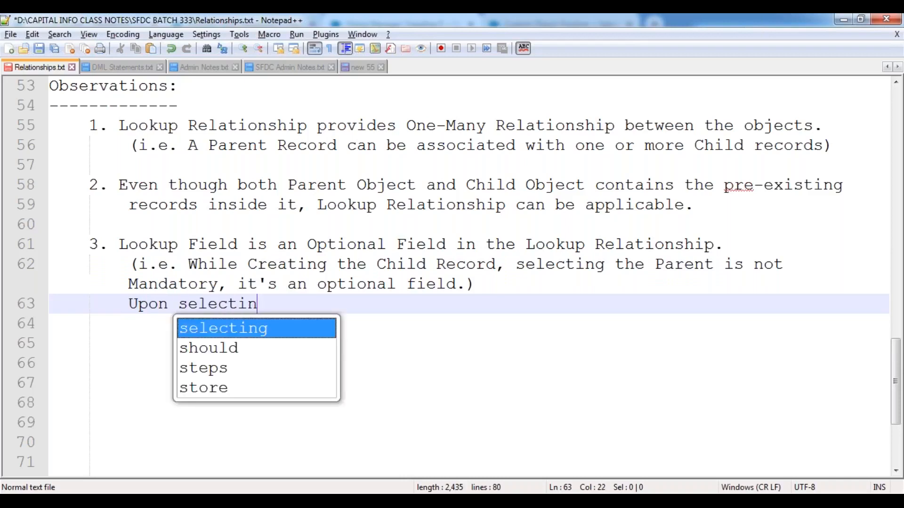
text(g the )
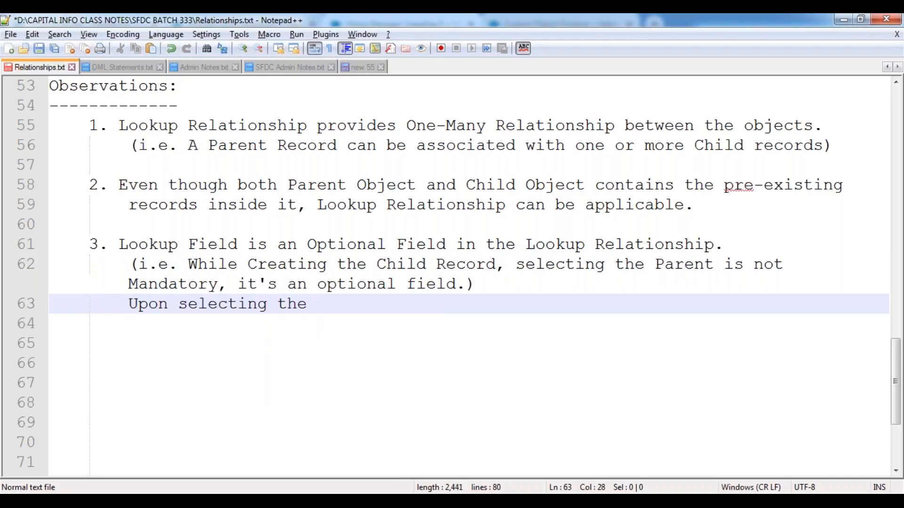
text(Parent Record, b)
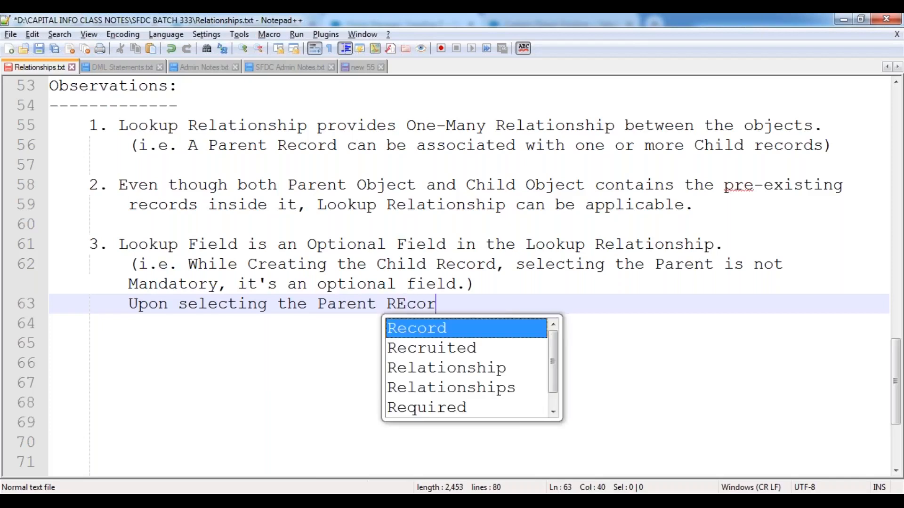
text(y using )
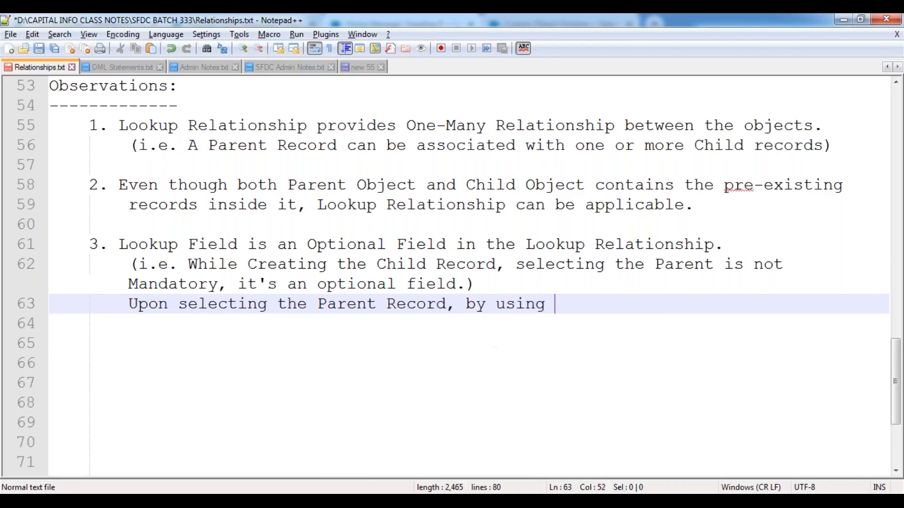
text(the "Look)
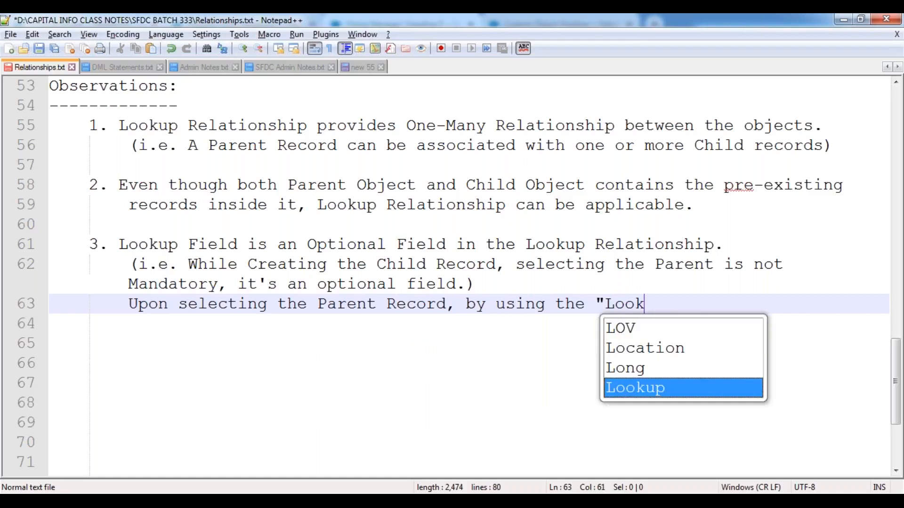
text(up Icon)
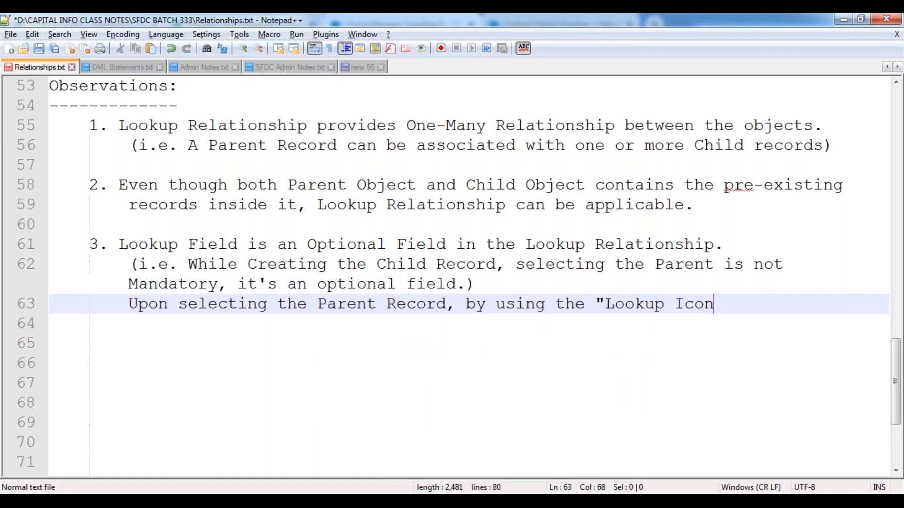
text(", it will)
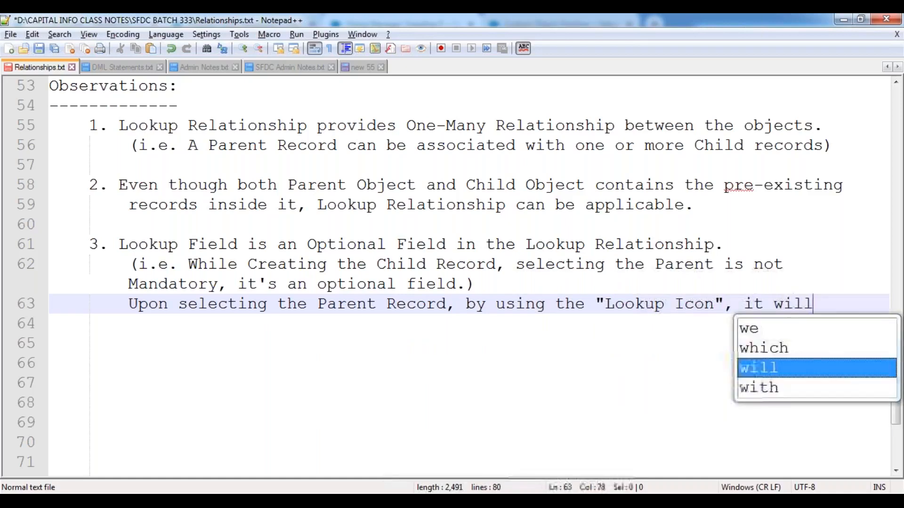
text( store the)
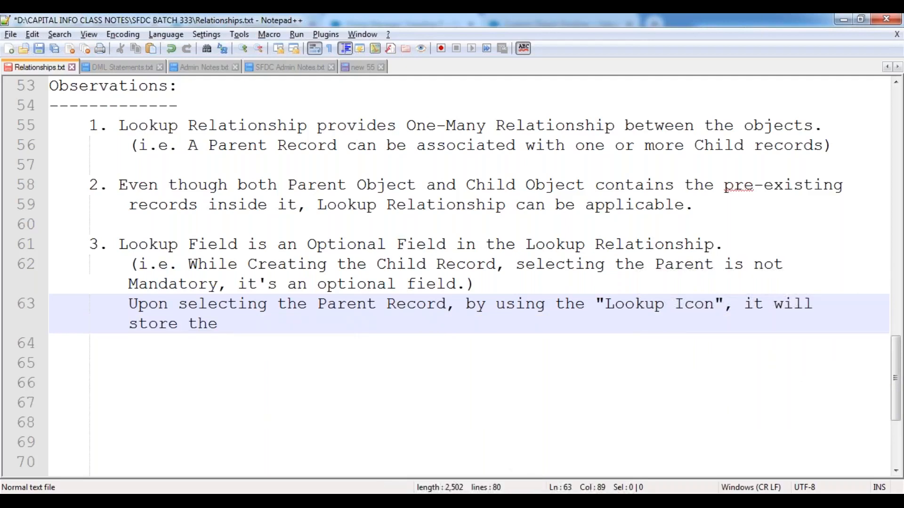
text( Selected Re)
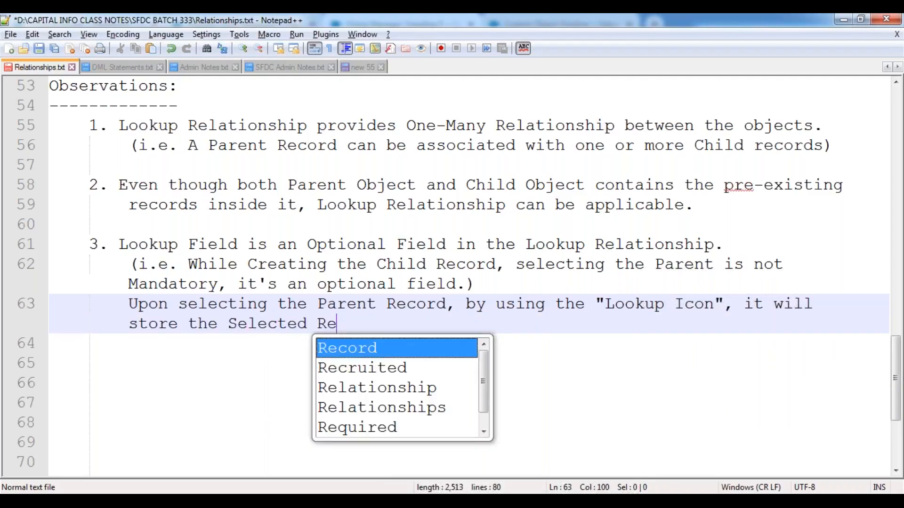
text(cord ID insdie)
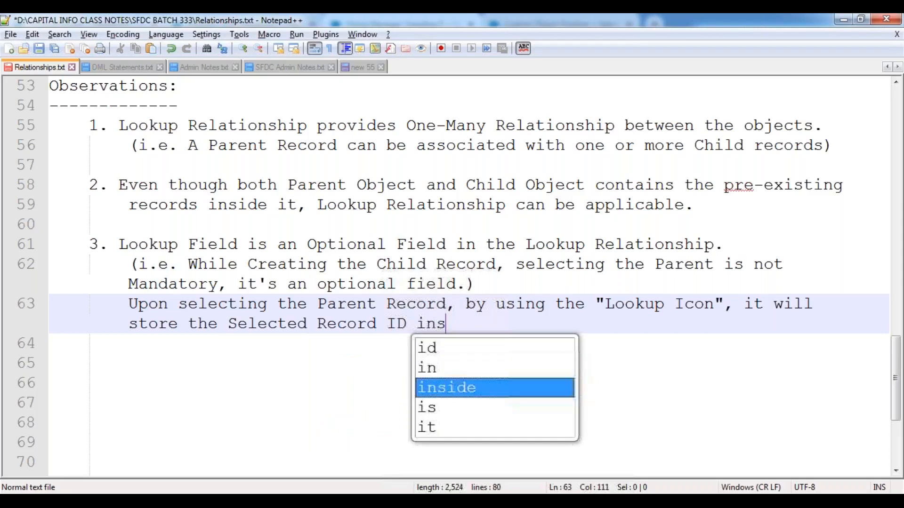
key(BackSpace)
key(BackSpace)
key(BackSpace)
key(BackSpace)
text(side)
key(BackSpace)
key(BackSpace)
key(BackSpace)
key(BackSpace)
key(BackSpace)
text(oi)
key(BackSpace)
key(BackSpace)
text(ide the fi)
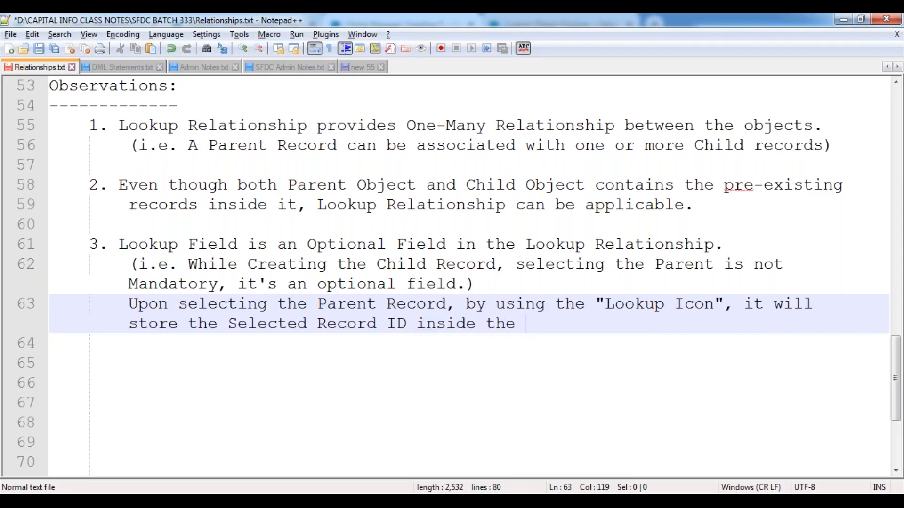
key(BackSpace)
key(BackSpace)
text(lookup field.)
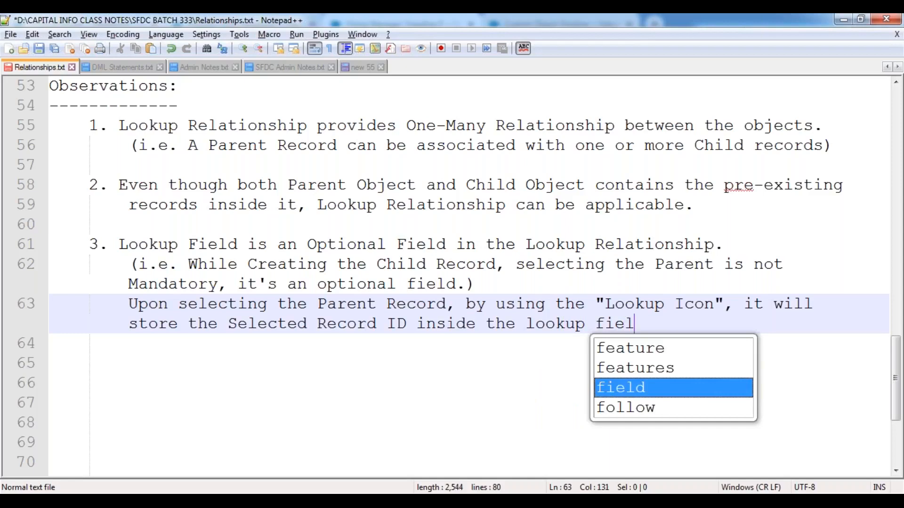
Step: Leave an unindented blank line after observation 3 and save the notes file
key(Return)
key(Return)
key(BackSpace)
key(ctrl+s)
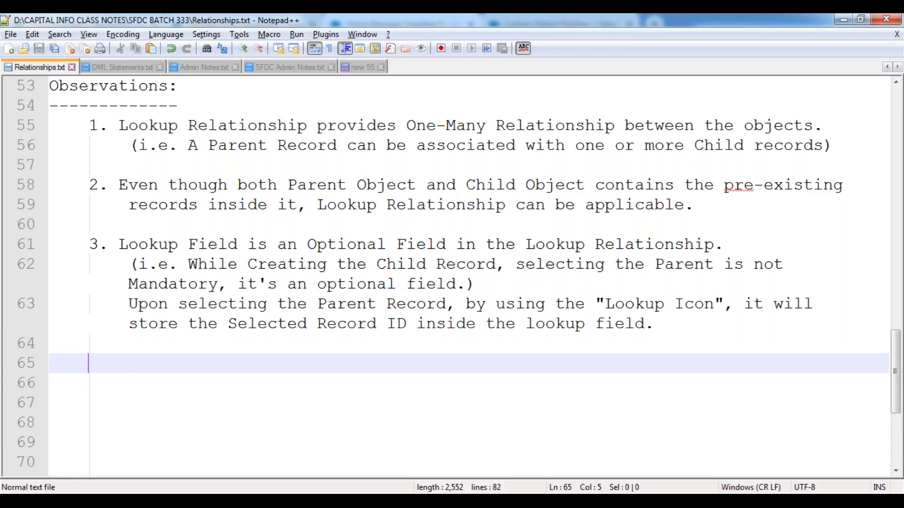
Step: Write '4. An object can have max. of 40 Lookup Relationship DataType fields.' followed by a blank line
text(4.)
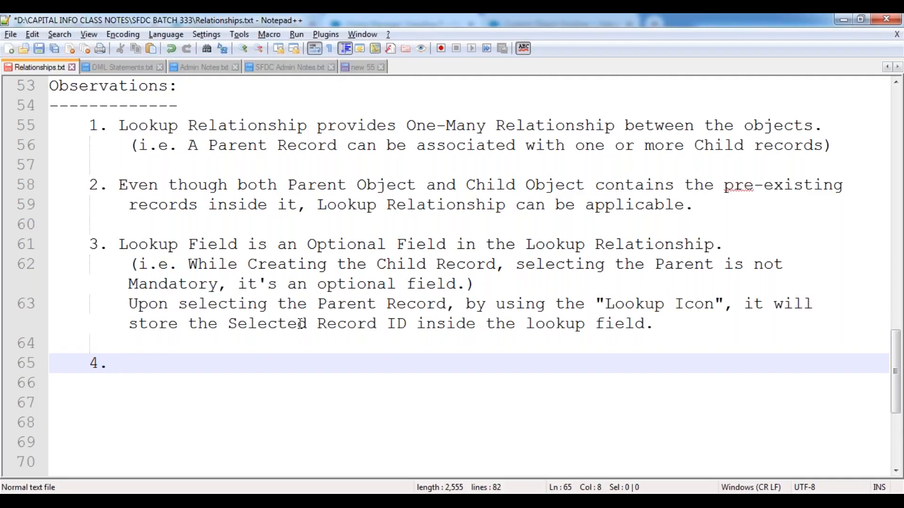
text(An object)
text( can have max. )
text(iof)
key(BackSpace)
key(BackSpace)
key(BackSpace)
key(BackSpace)
text(of 40 Lookup)
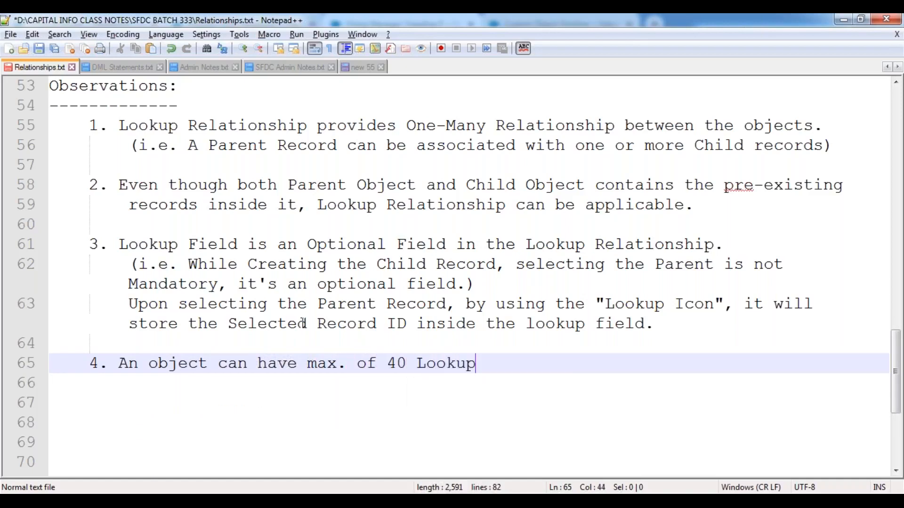
text( Relationship Dat)
key(Return)
text(fields.)
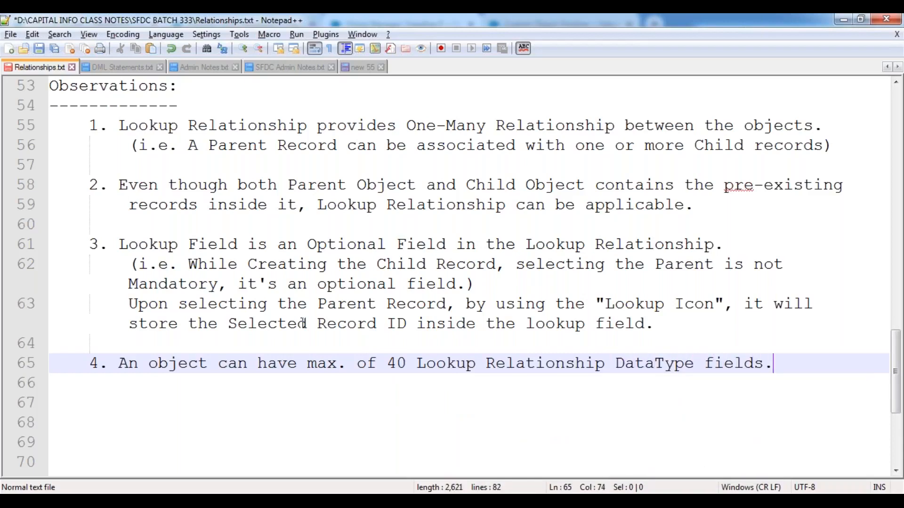
key(Return)
key(Return)
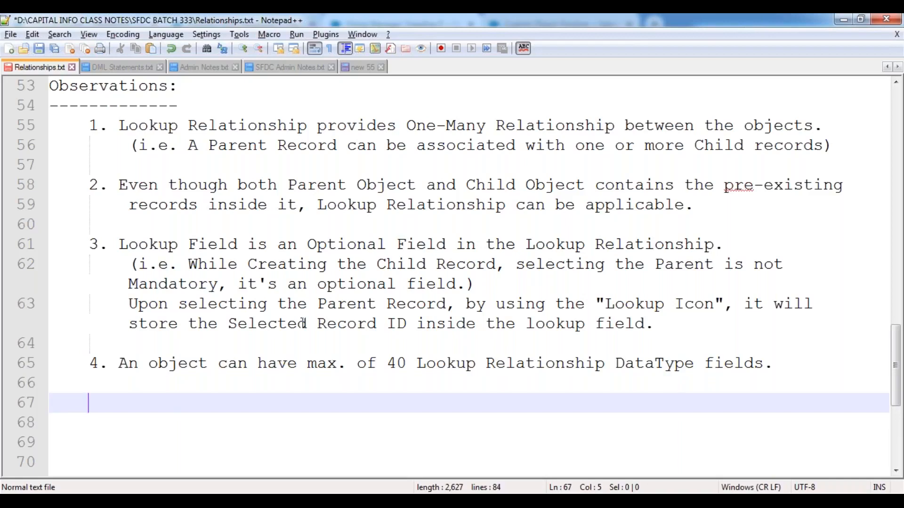
Step: Start item '5.' after the 40-field limit observation and save Relationships.txt
text(5.)
key(ctrl+s)
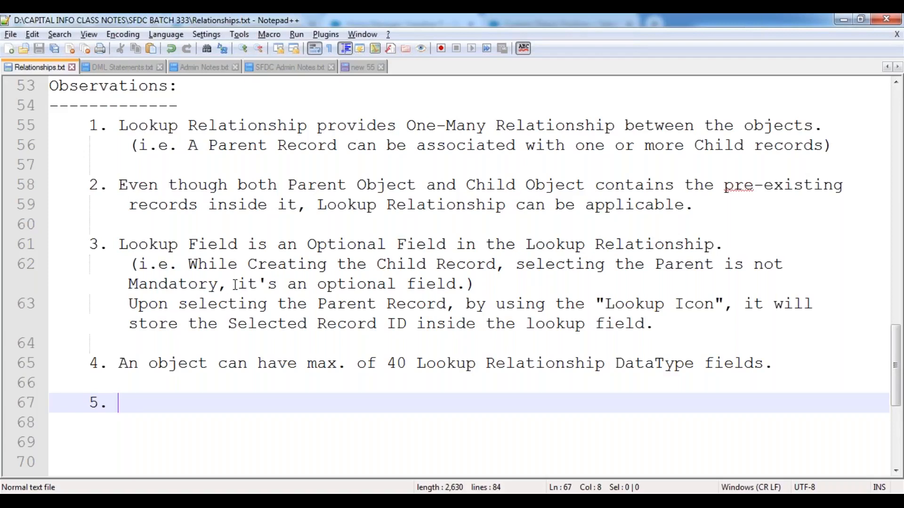
scroll(234, 284, up, 3)
scroll(236, 284, down, 3)
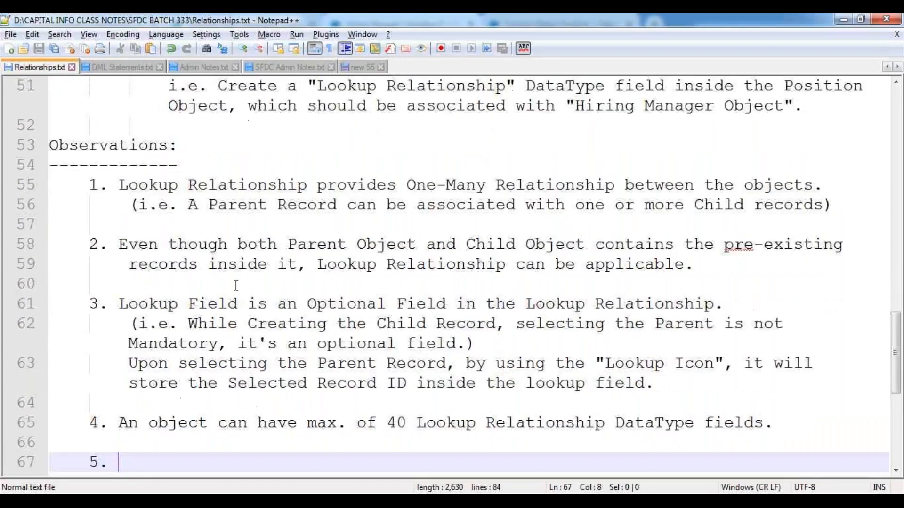